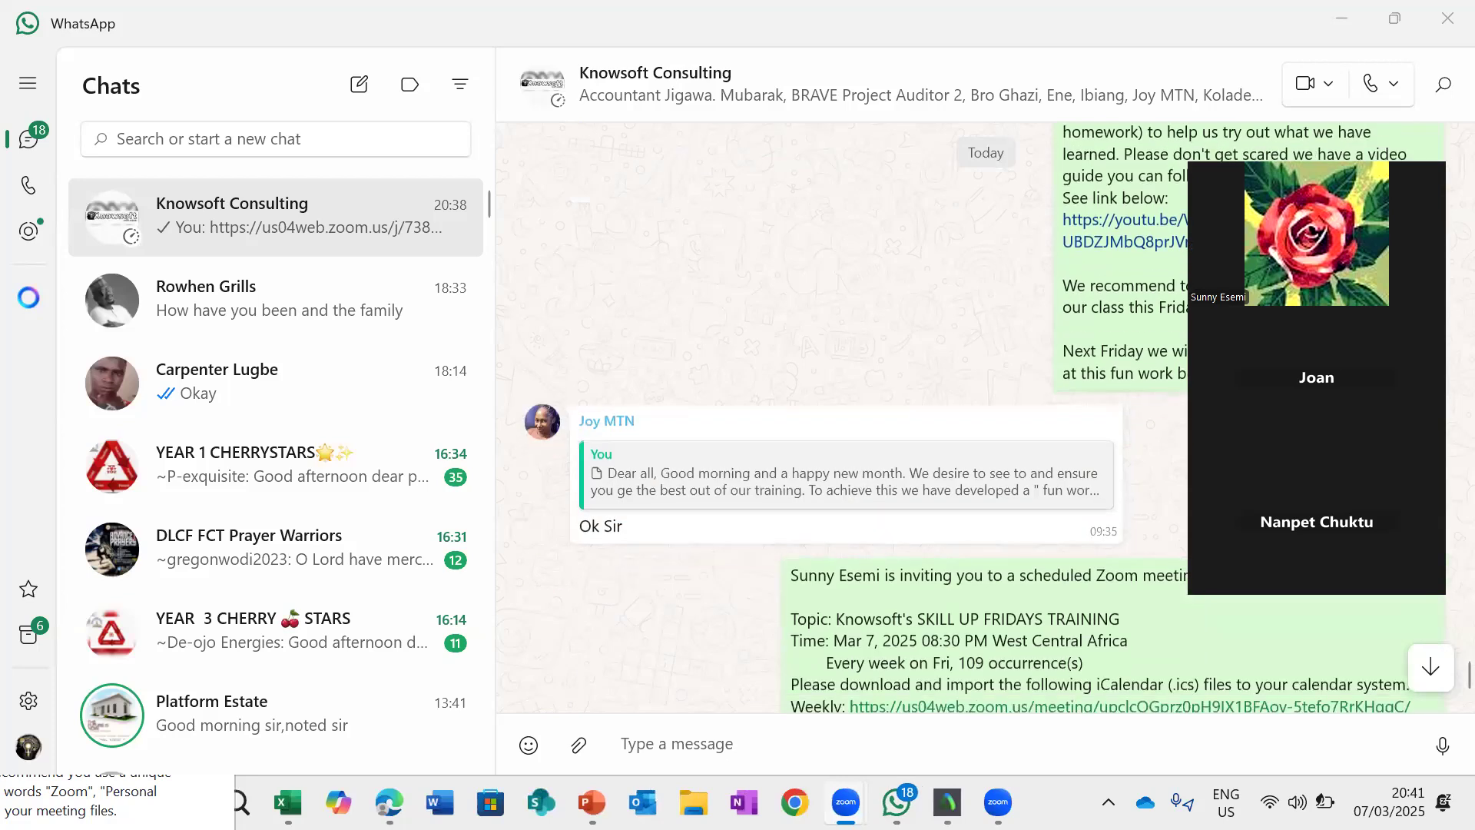
# - Send the message "please join" in the Knowsoft Consulting group chat
pyautogui.click(767, 730)
pyautogui.write('please join')
pyautogui.press('Return')
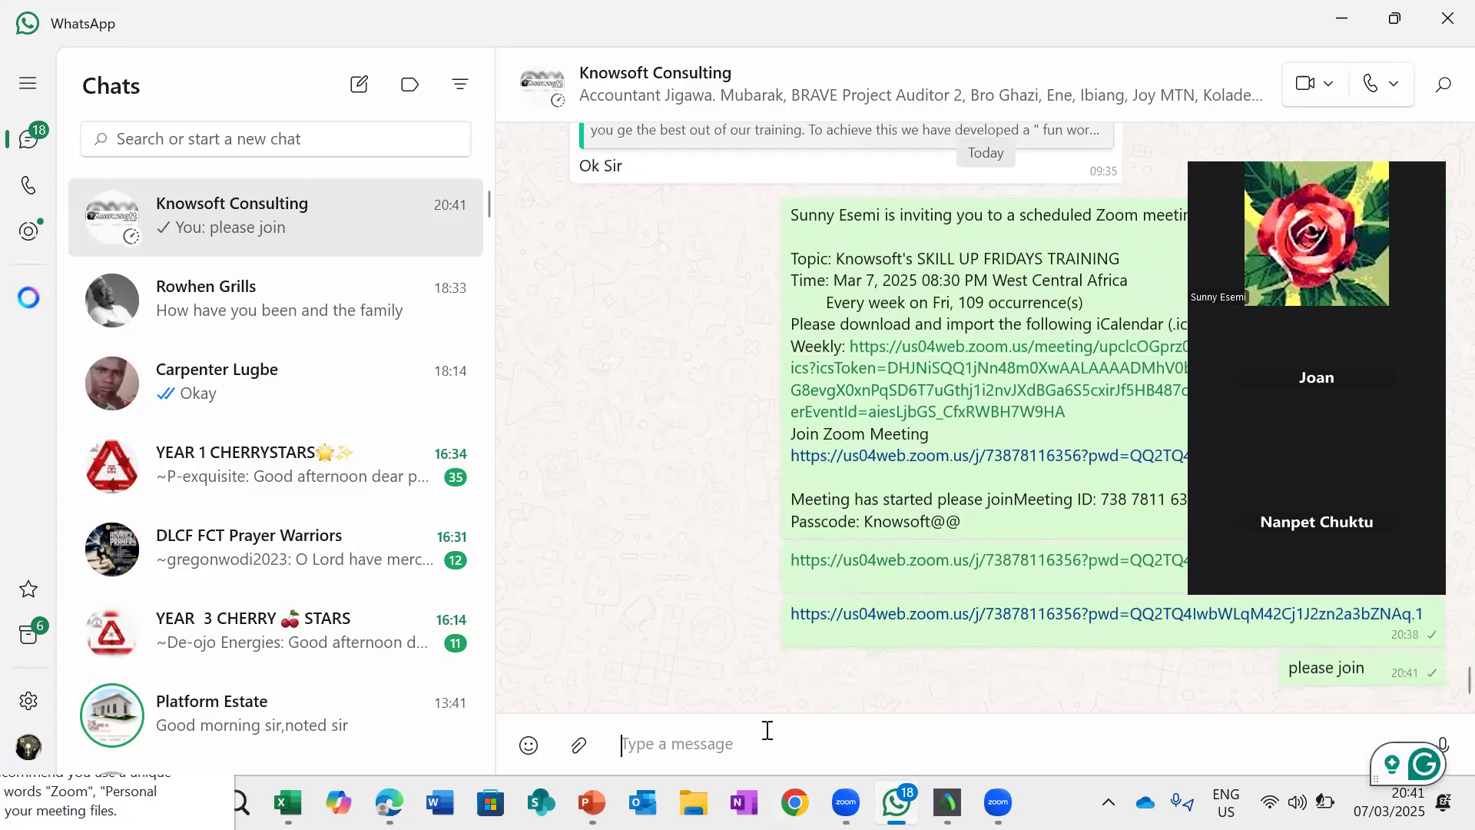
# - Minimize the chat window and close the YouTube browser window to return to the Knowsoft Fund worksheet
pyautogui.scroll(10, 771, 269)
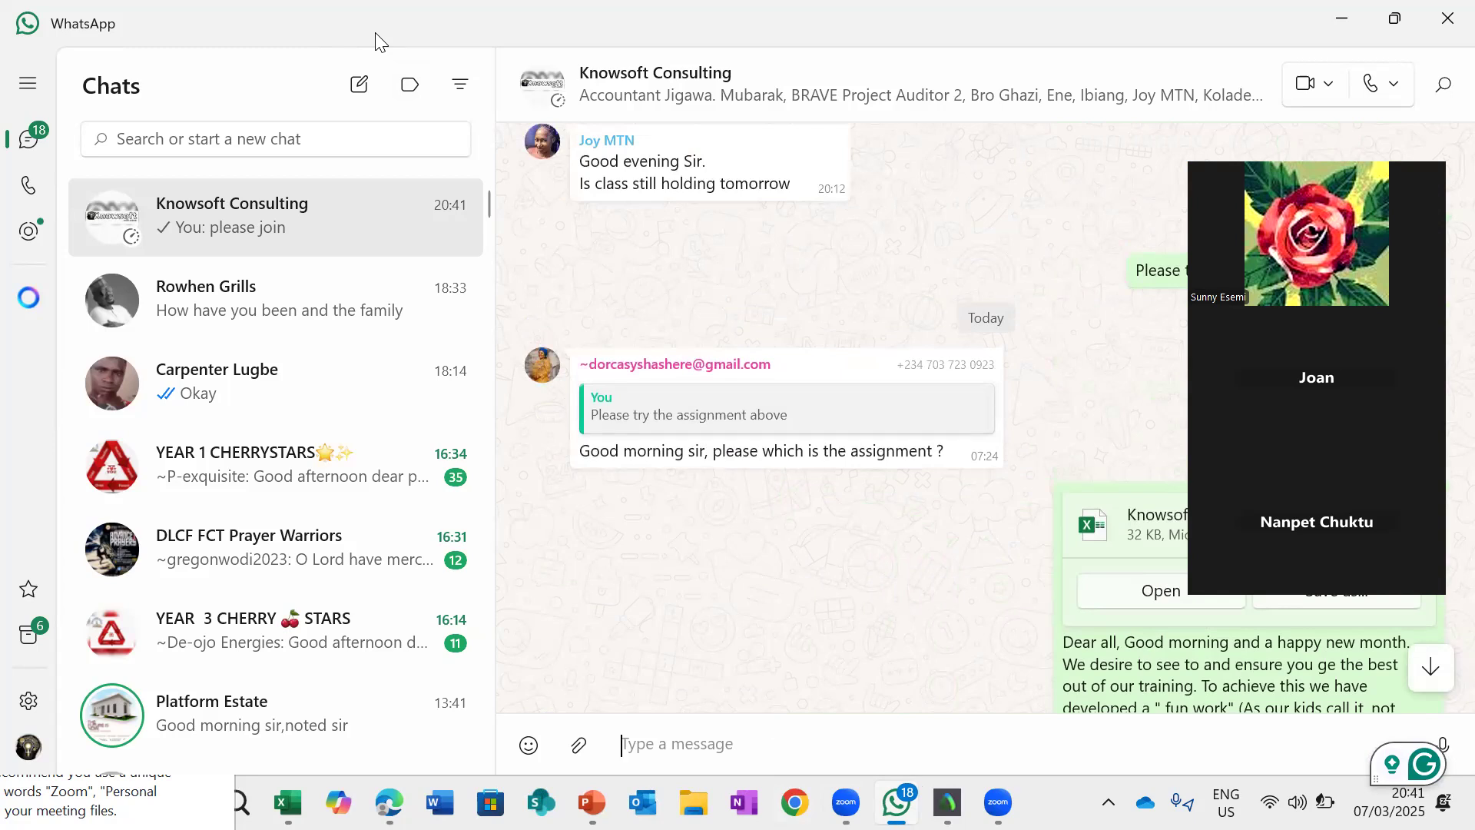
pyautogui.click(1342, 19)
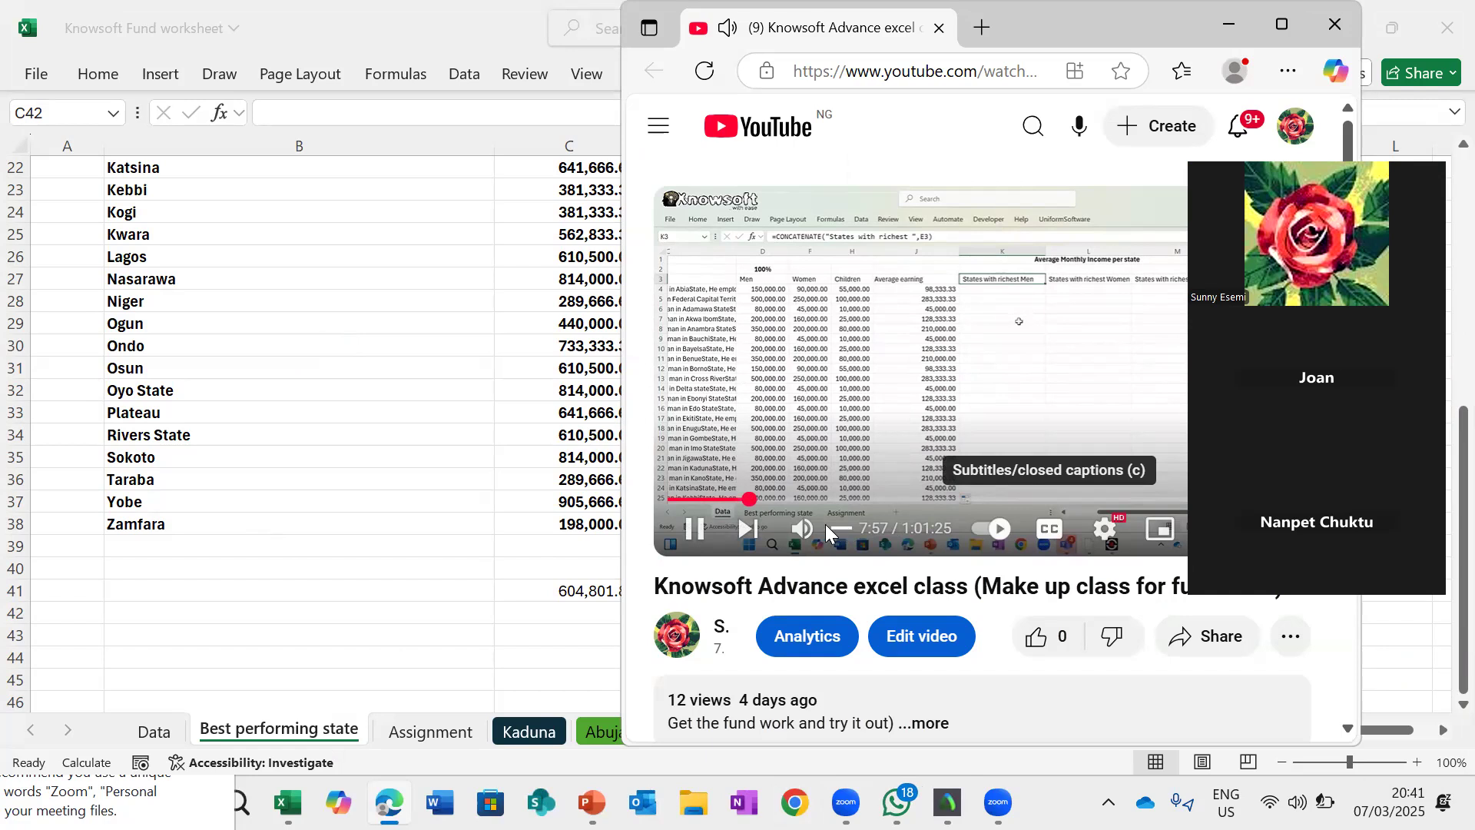
pyautogui.click(1334, 31)
# - Scroll through the Best performing state sheet and inspect the SUMIF formula behind the Amount values
pyautogui.scroll(-1, 649, 586)
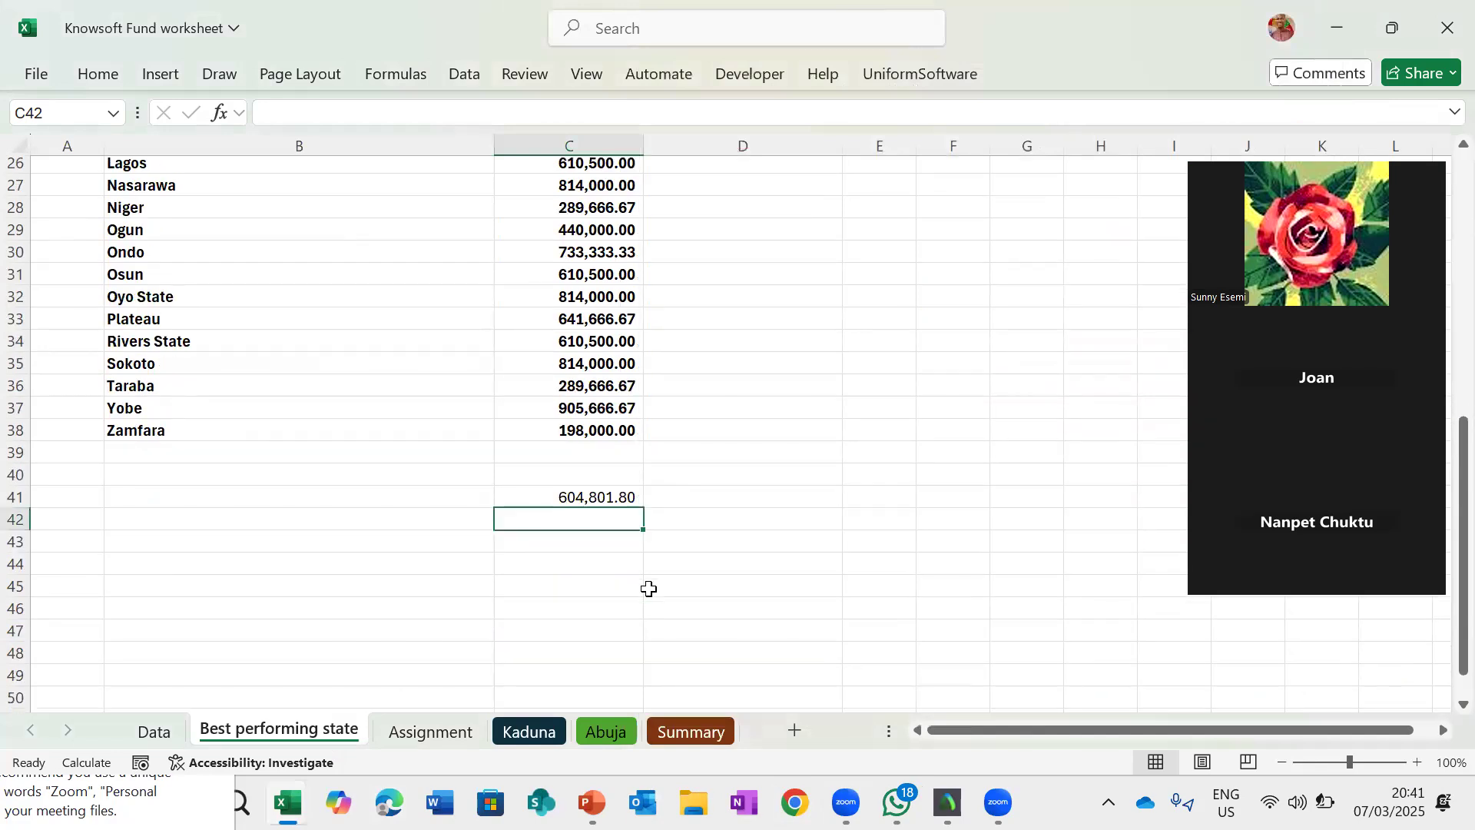
pyautogui.scroll(-2, 679, 543)
pyautogui.scroll(1, 681, 544)
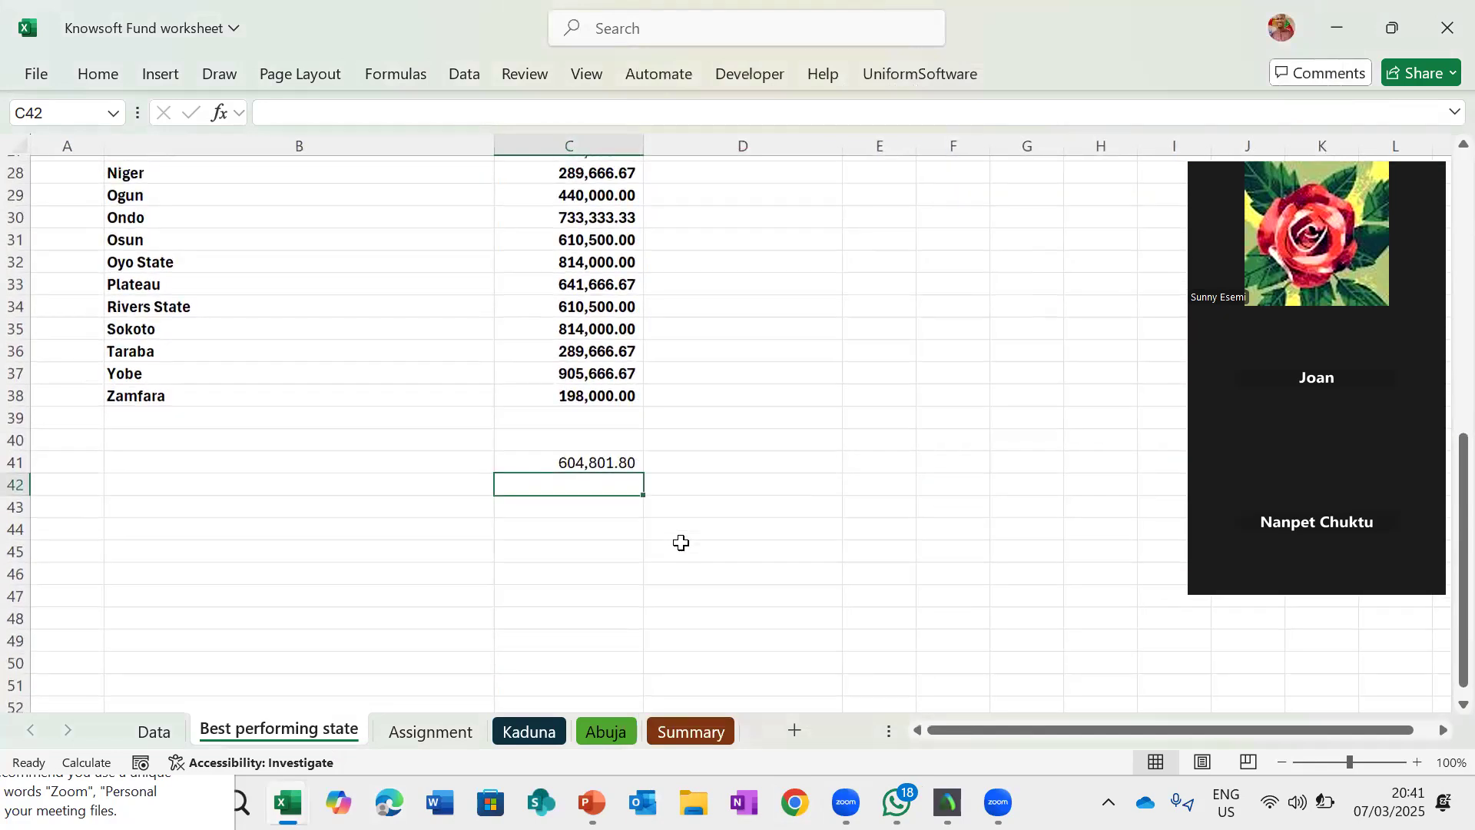
pyautogui.scroll(6, 412, 491)
pyautogui.scroll(3, 414, 492)
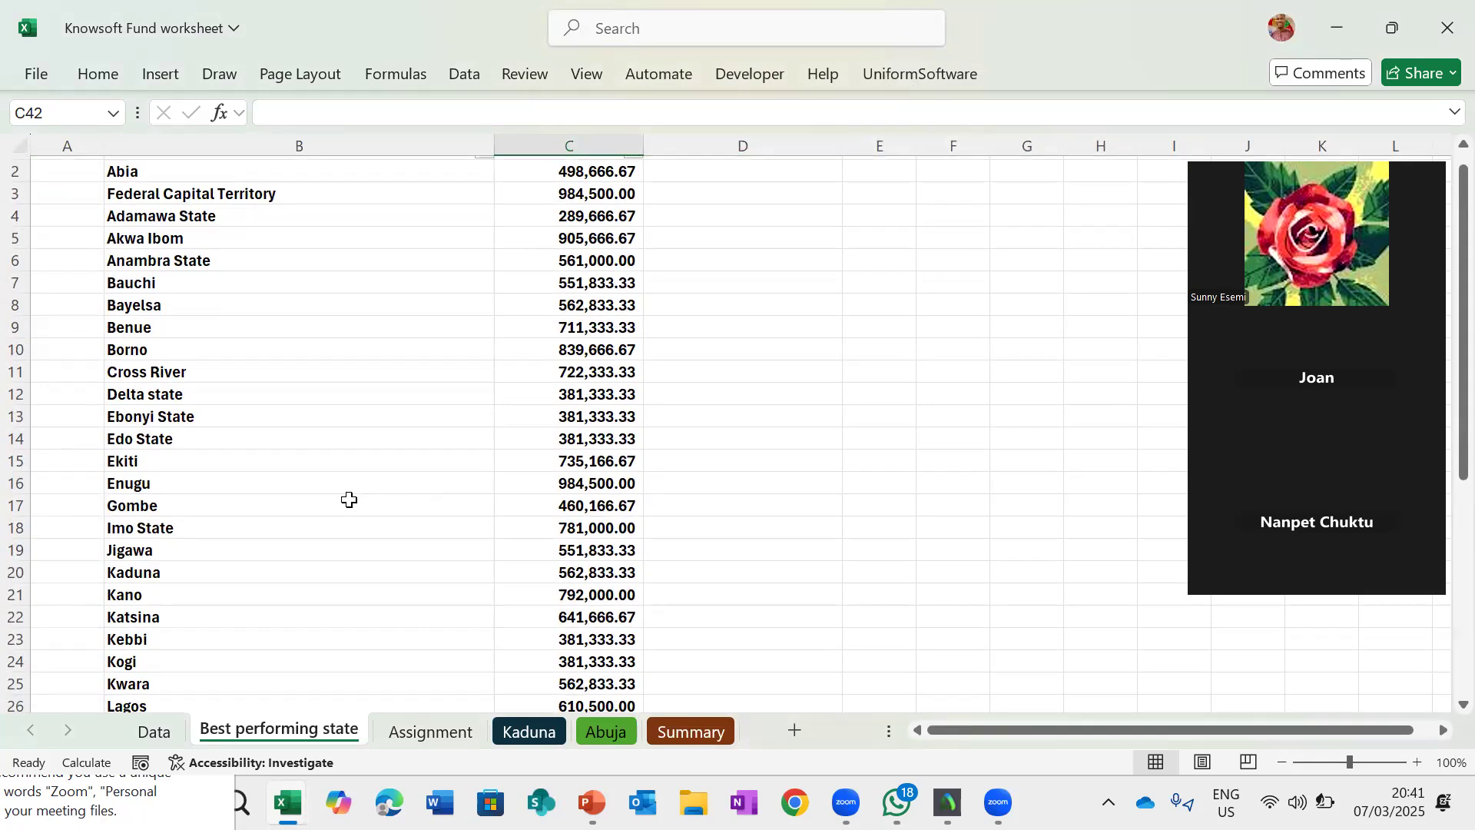
pyautogui.hscroll(1, 347, 500)
pyautogui.scroll(2, 349, 499)
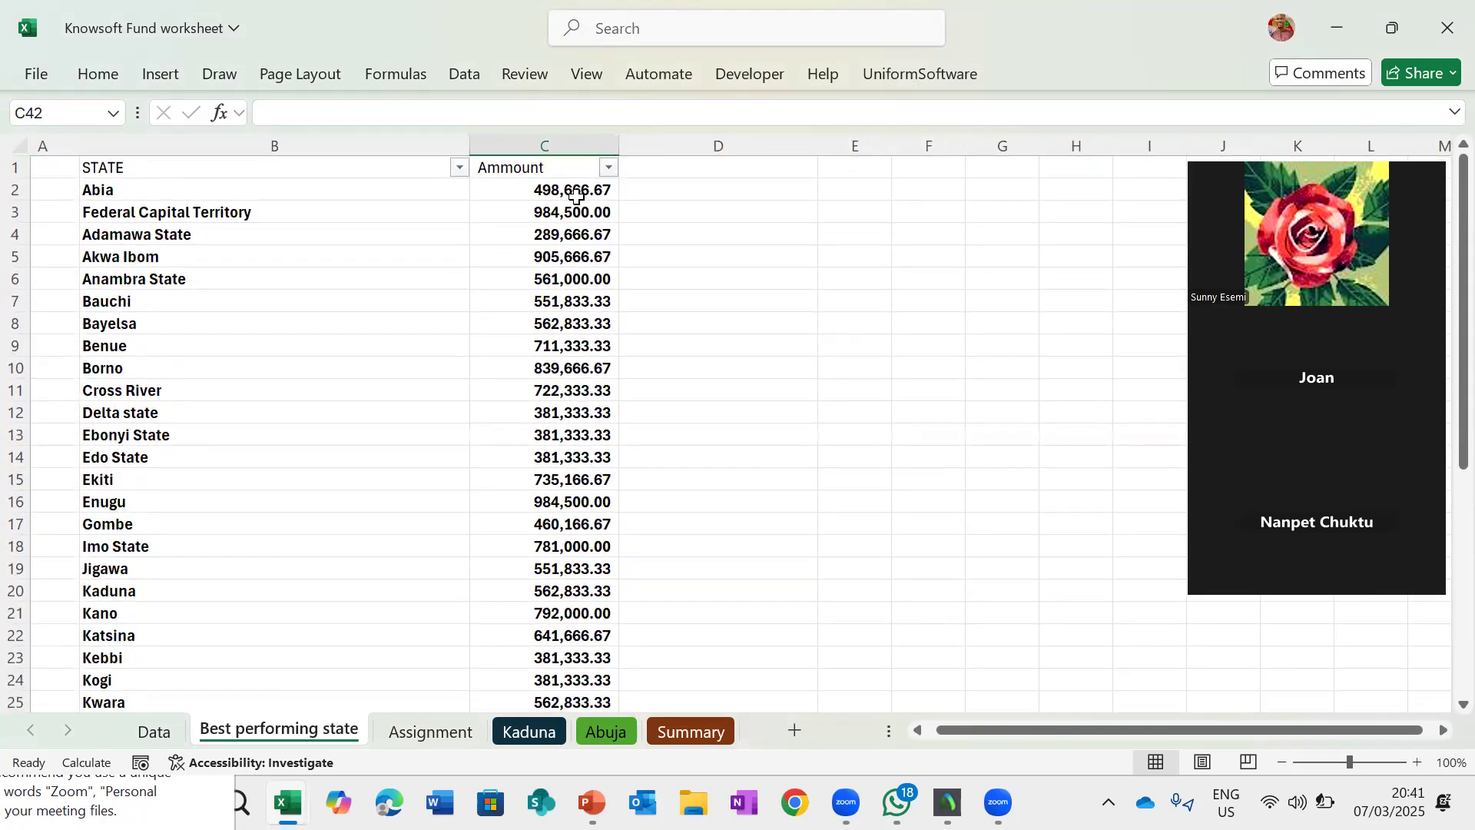
pyautogui.click(562, 194)
pyautogui.scroll(-1, 395, 428)
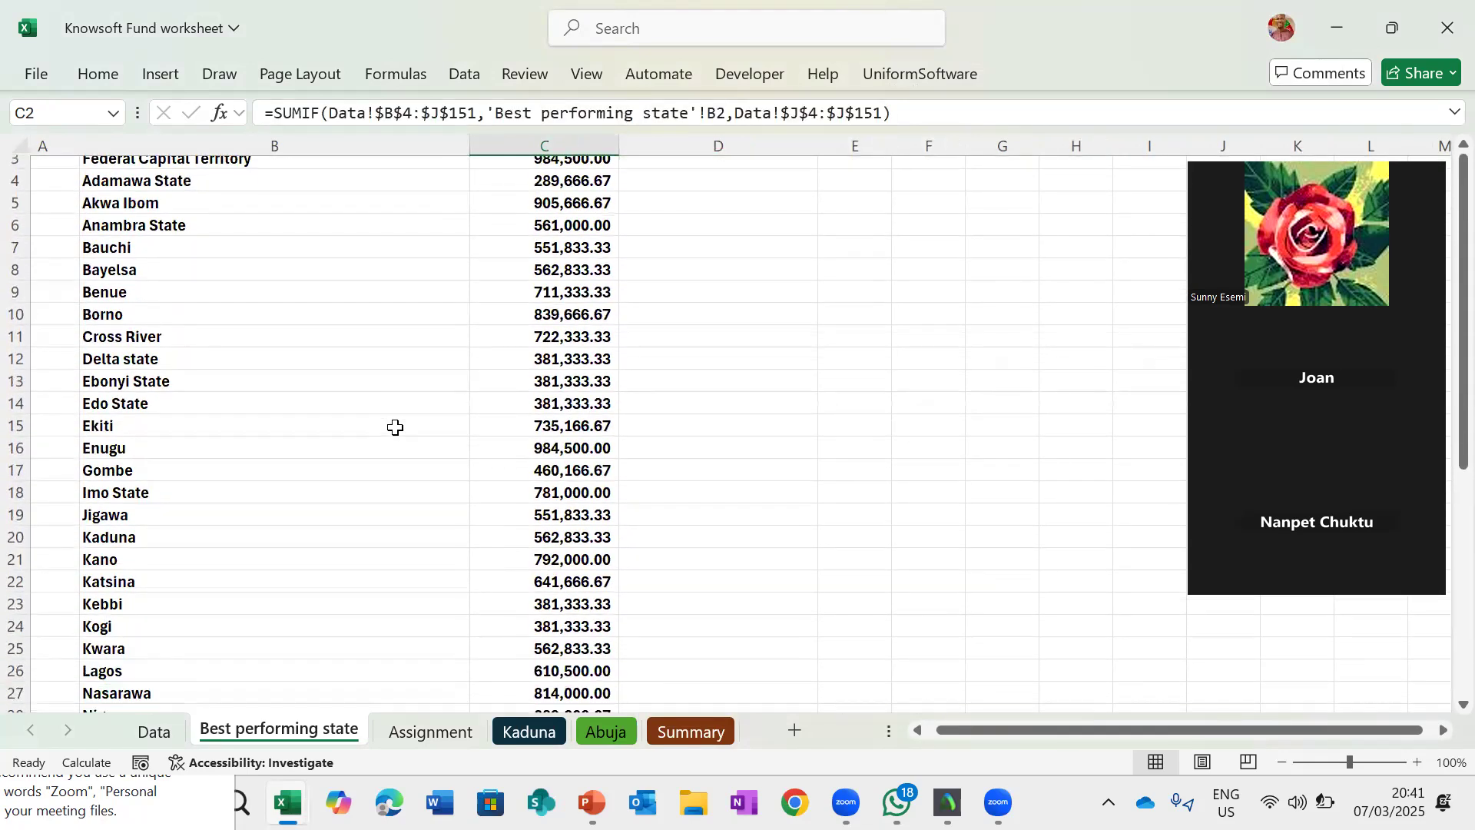
pyautogui.scroll(1, 395, 427)
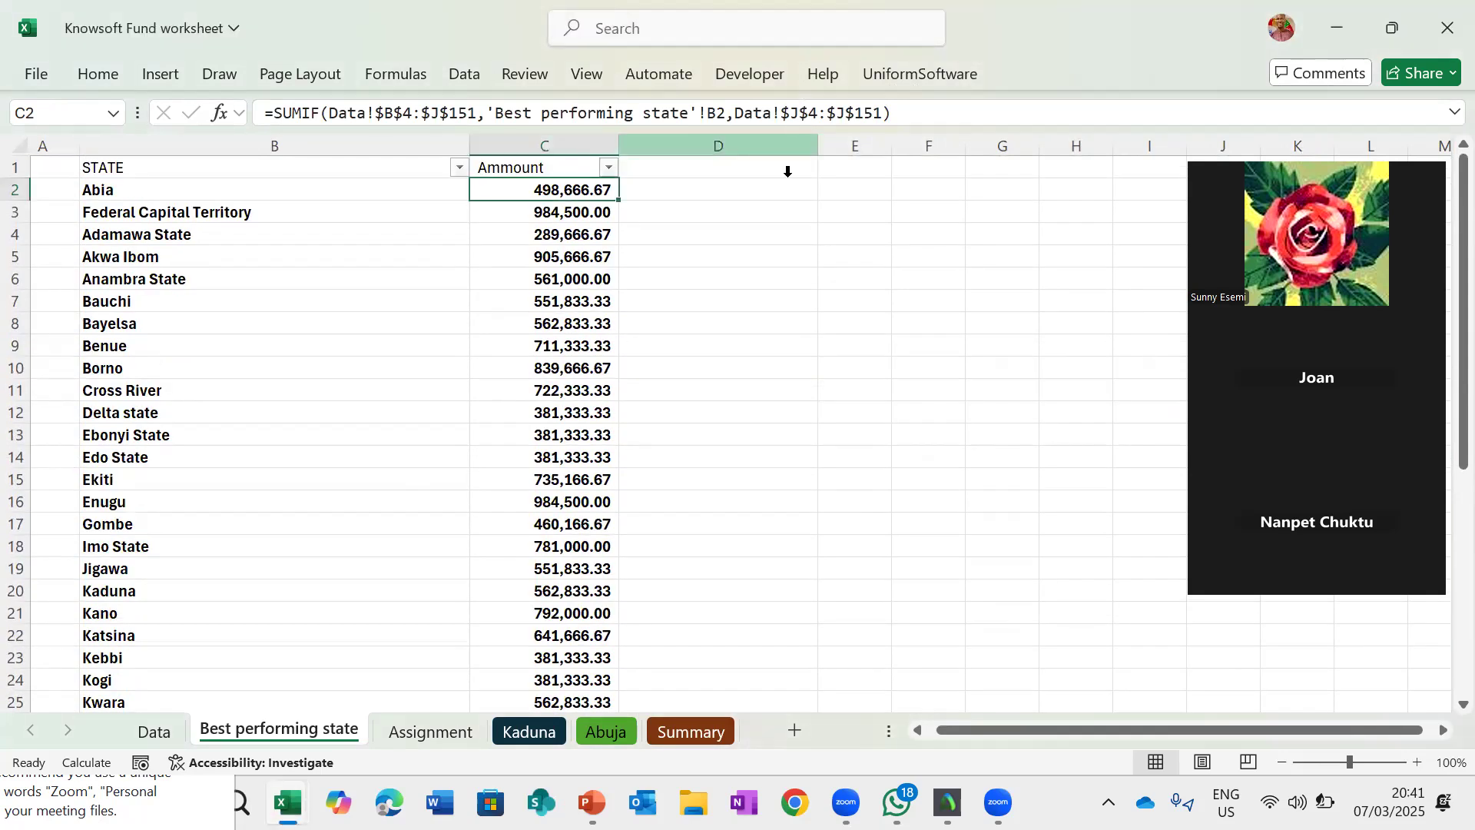
pyautogui.scroll(-8, 752, 527)
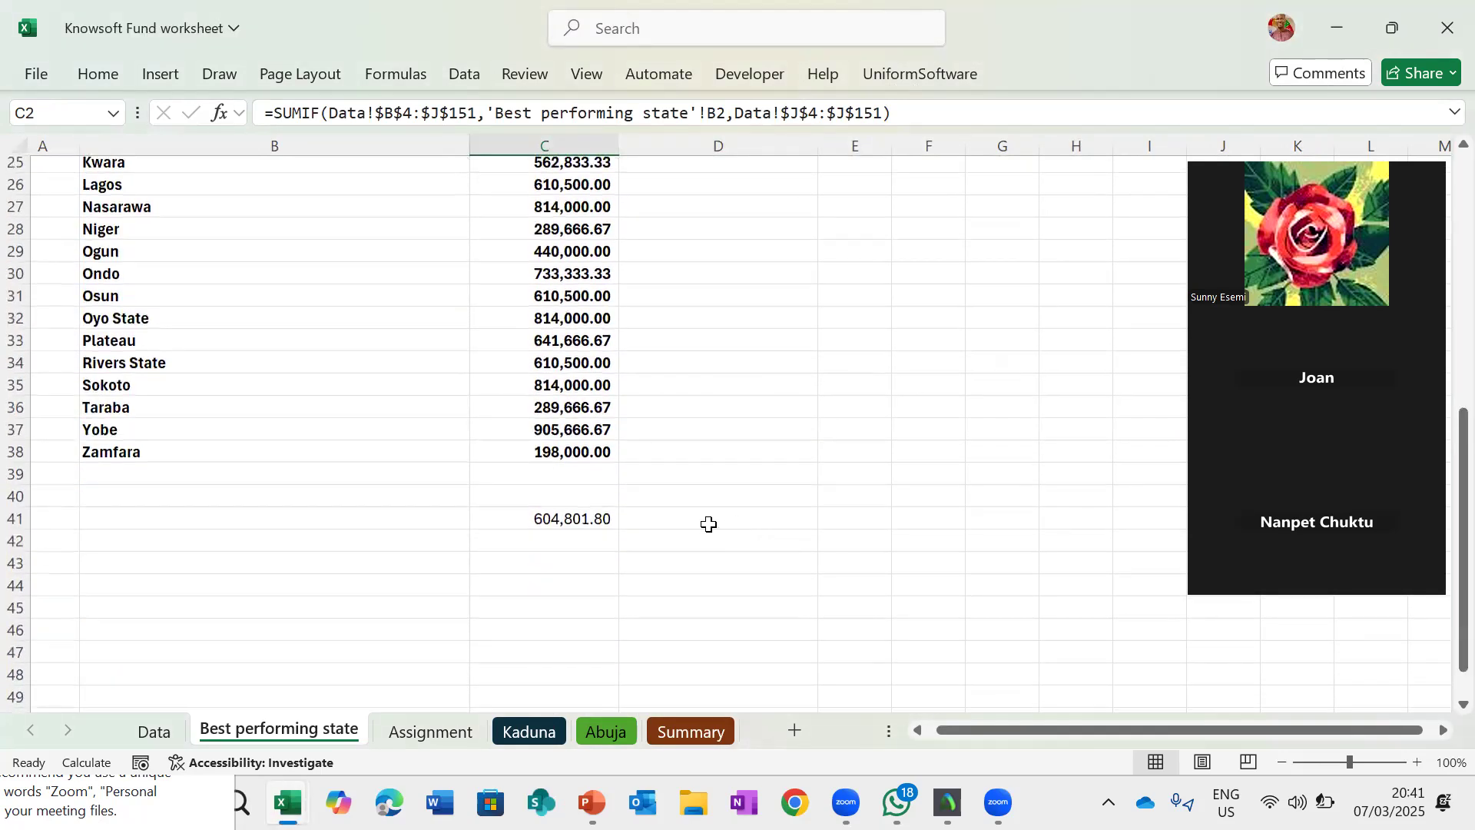
# - Label cell D41, beside the total under the Amount column, as "Average"
pyautogui.click(587, 514)
pyautogui.click(382, 521)
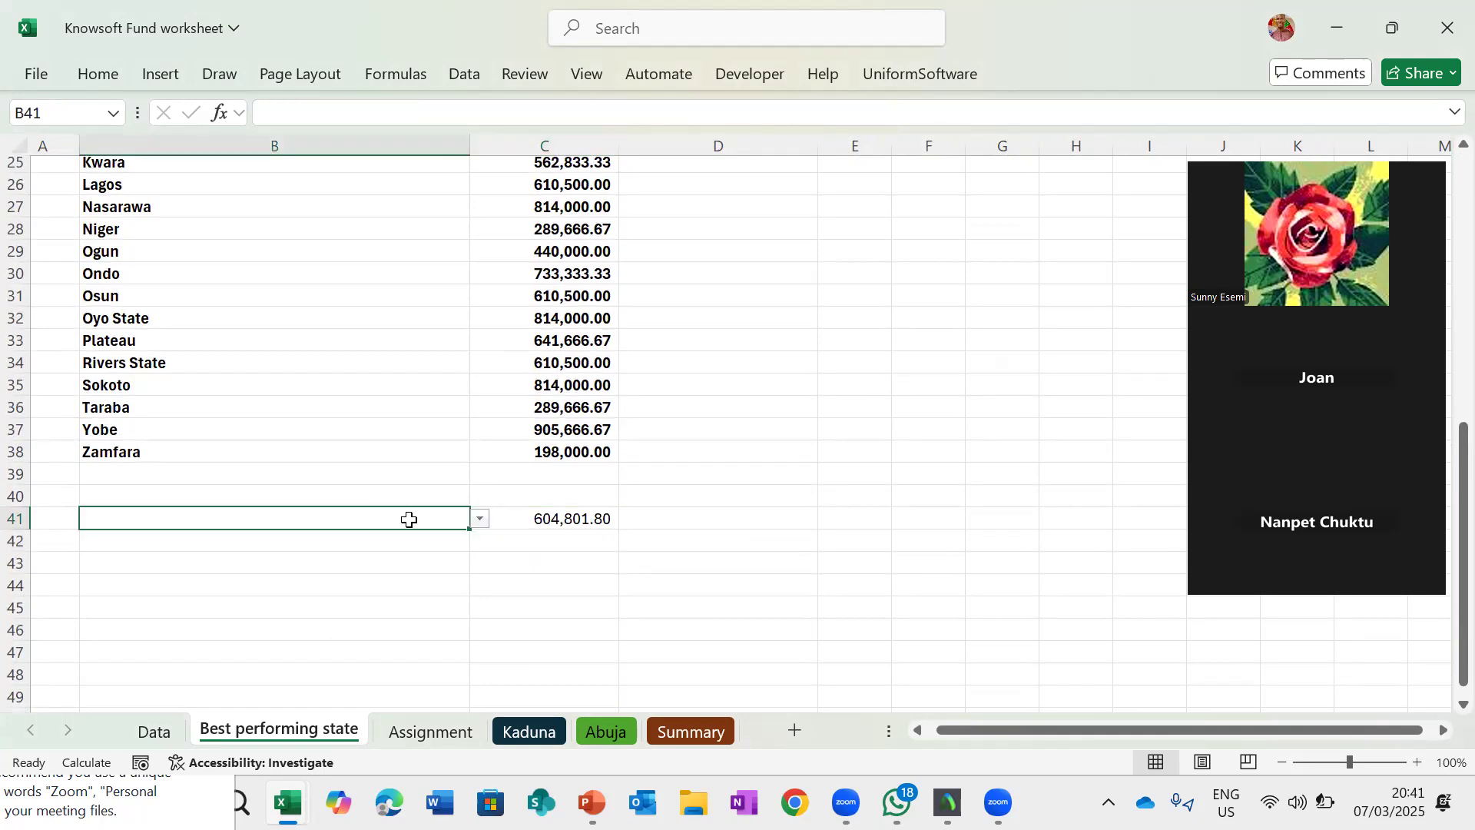
pyautogui.click(696, 523)
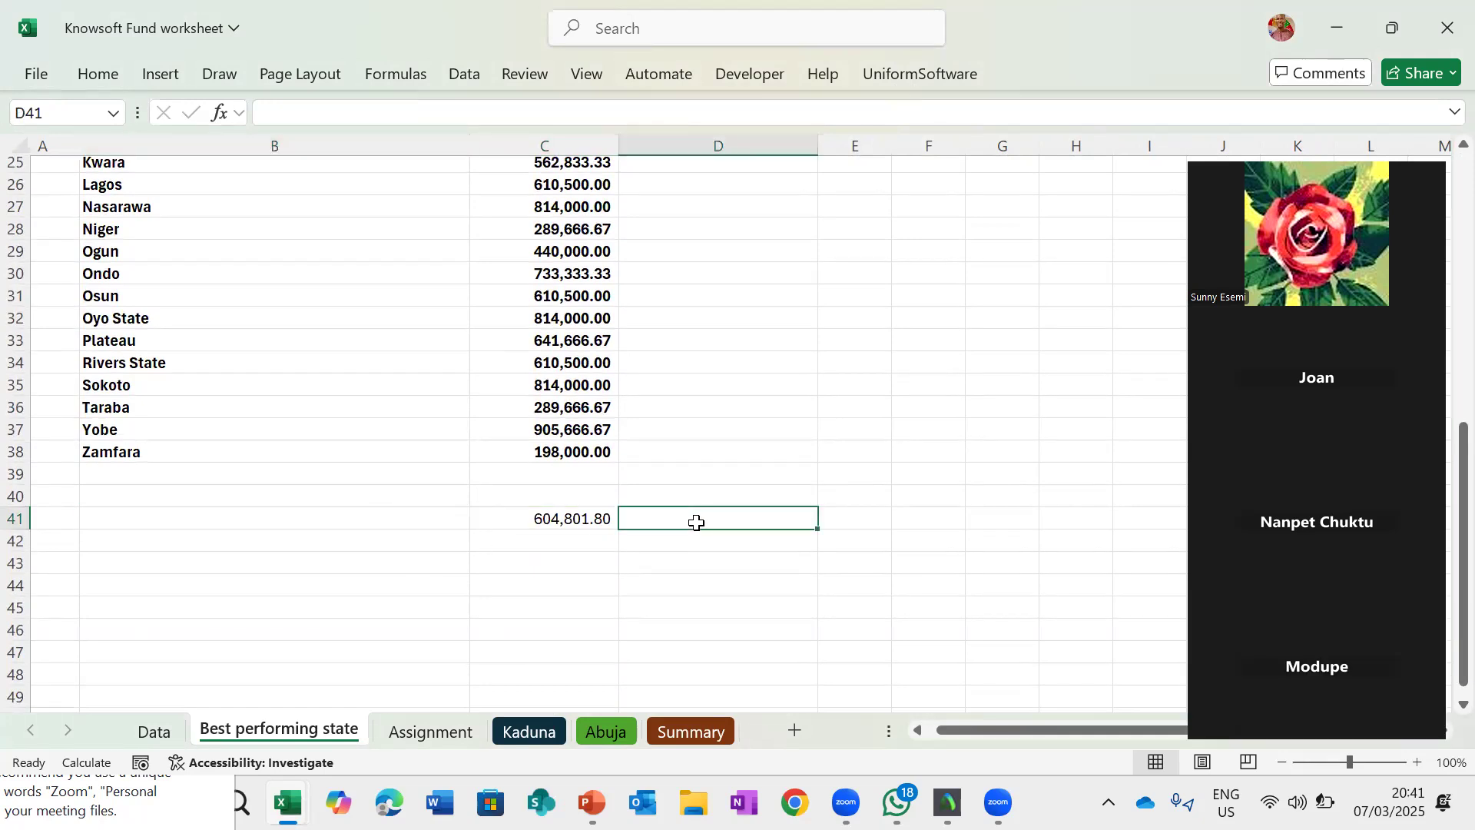
pyautogui.write('Avr')
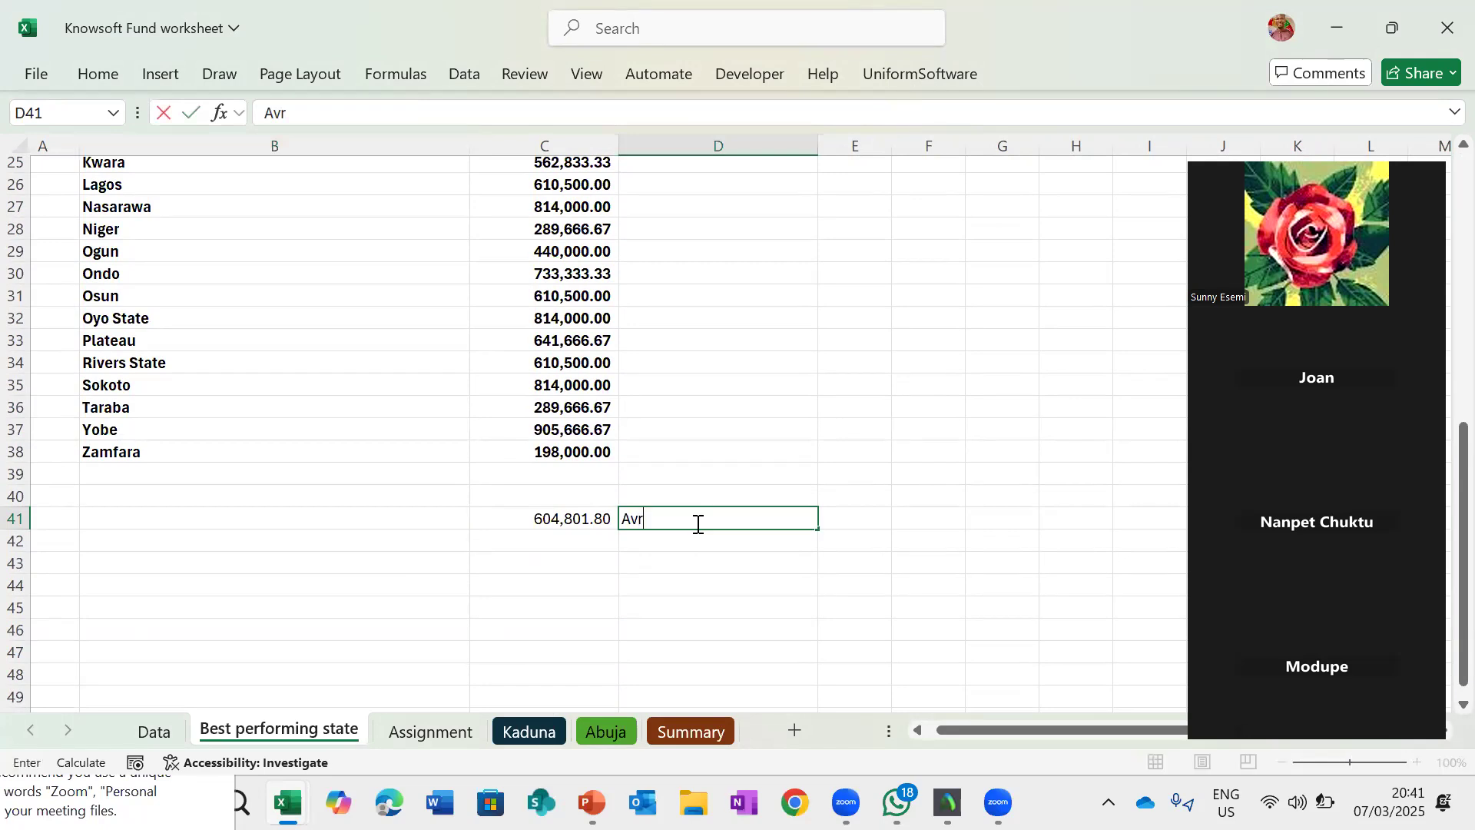
pyautogui.press('BackSpace')
pyautogui.write('erage')
pyautogui.press('Return')
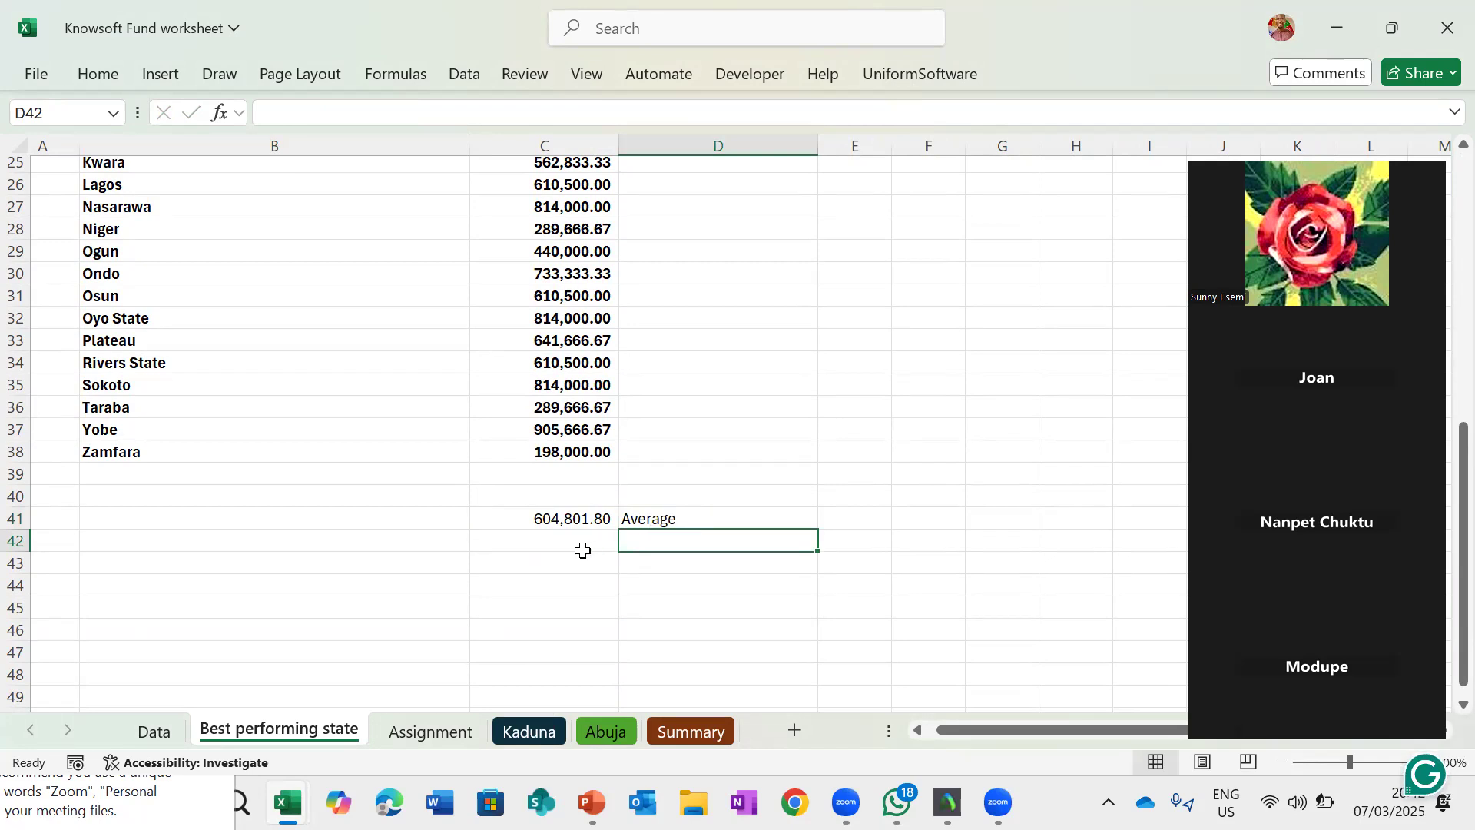
# - Copy Yobe's amount and paste it as a value into cell C42
pyautogui.click(578, 430)
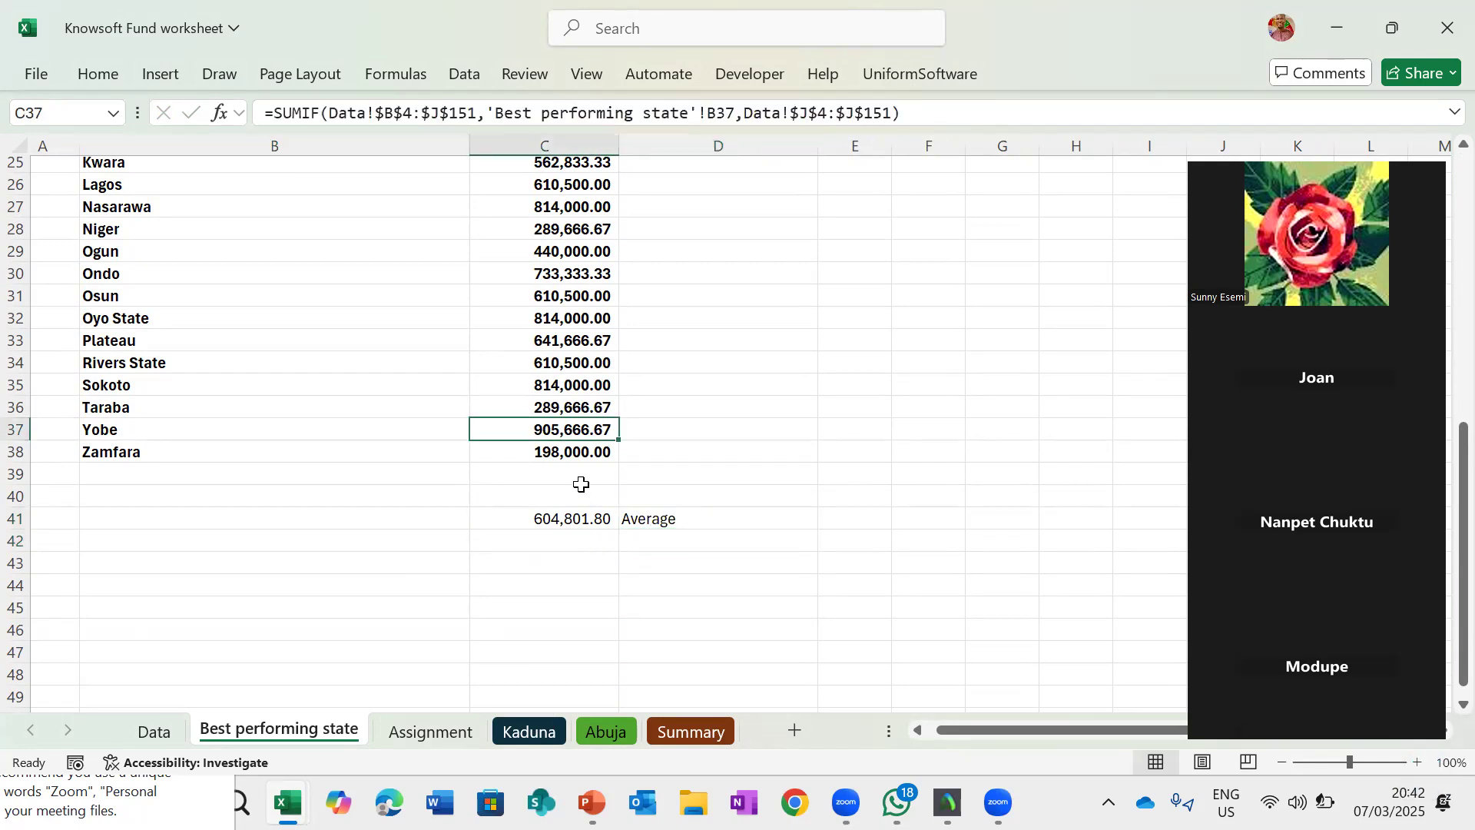
pyautogui.scroll(2, 582, 484)
pyautogui.scroll(-2, 576, 480)
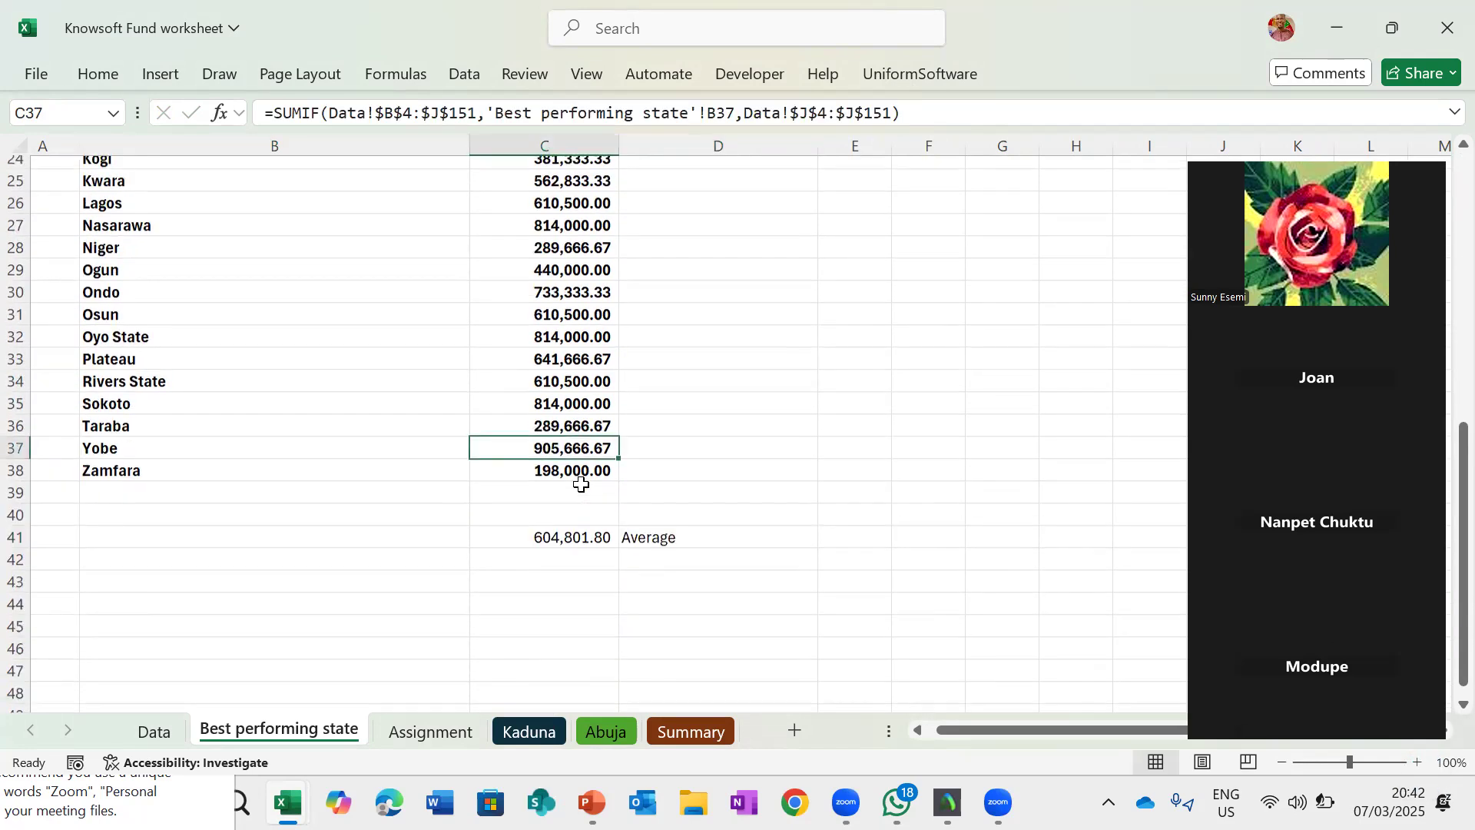
pyautogui.click(557, 565)
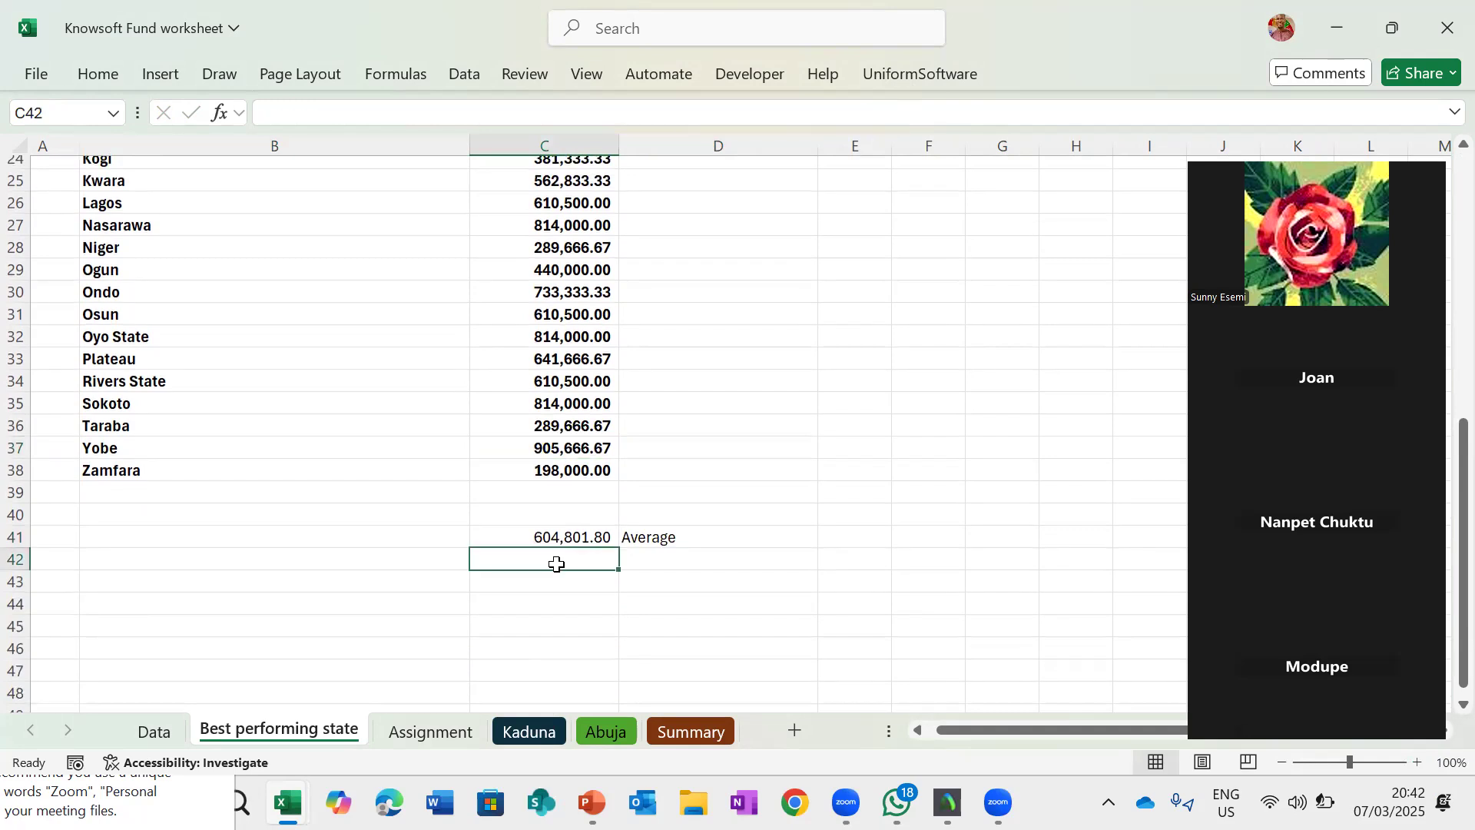
pyautogui.click(571, 454)
pyautogui.hotkey('ctrl', 'c')
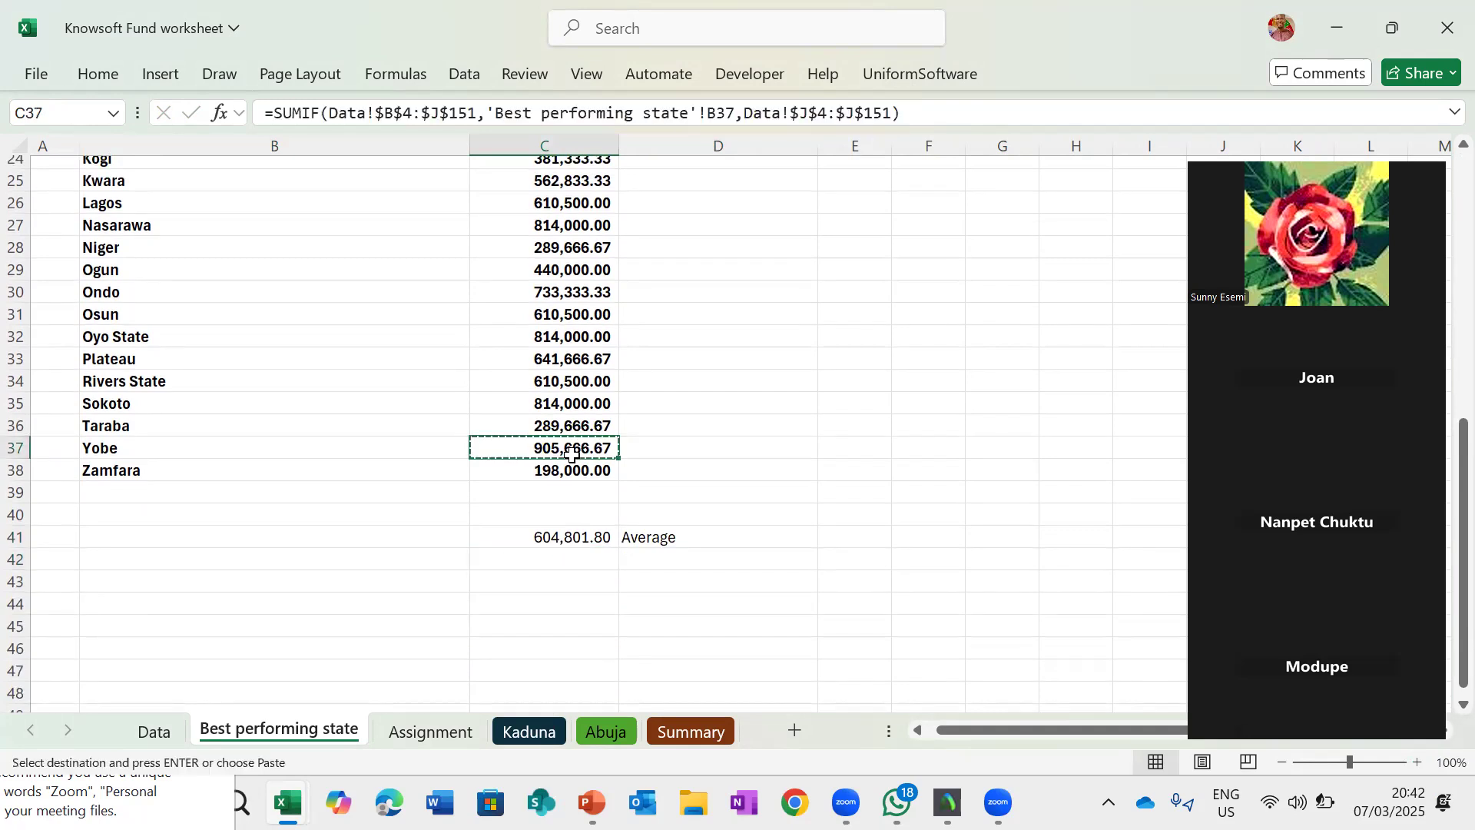
pyautogui.click(570, 565)
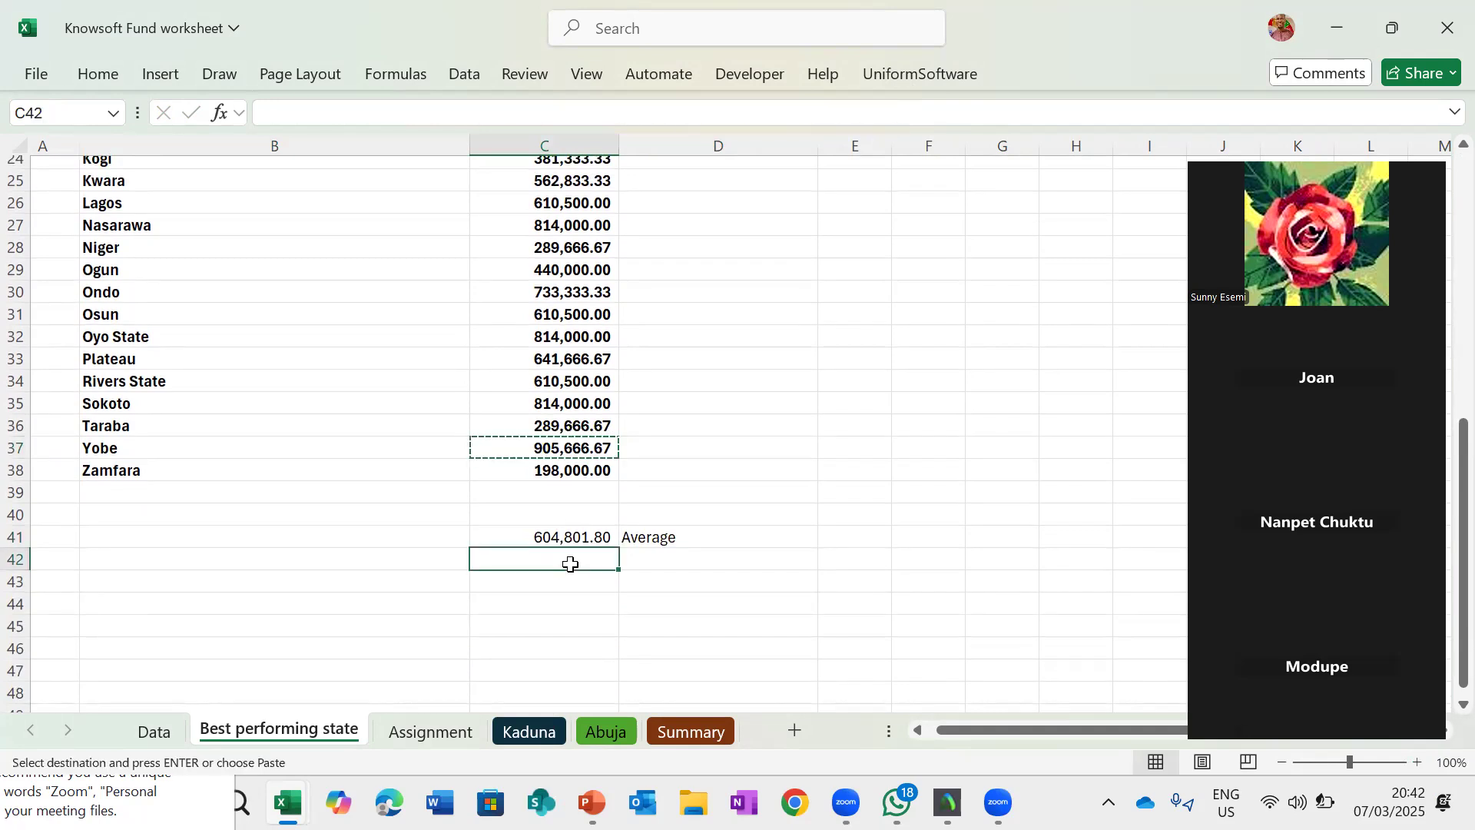
pyautogui.rightClick(571, 565)
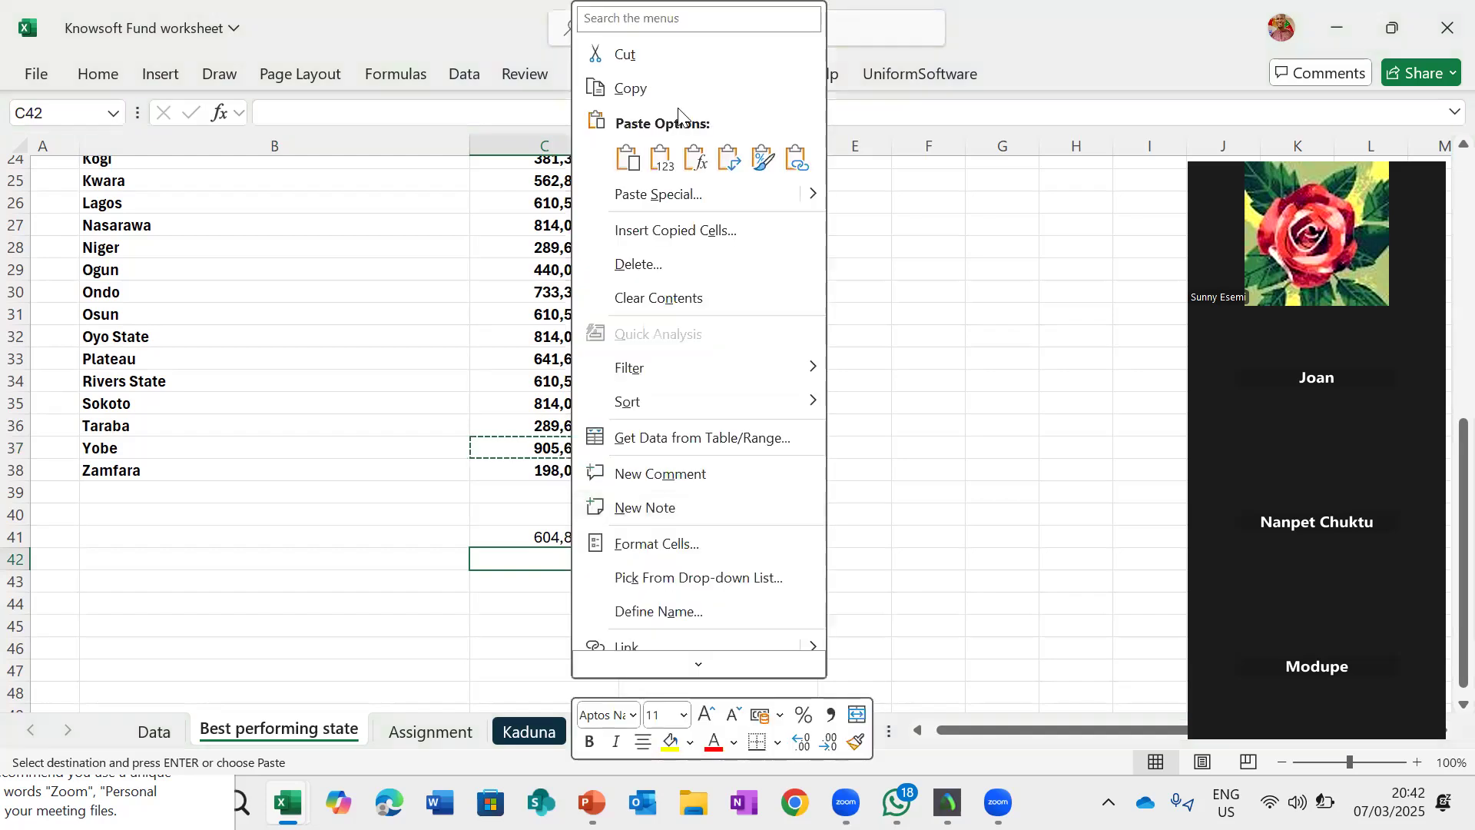
pyautogui.click(657, 163)
# - Label cell D42 as "Highest"
pyautogui.click(669, 556)
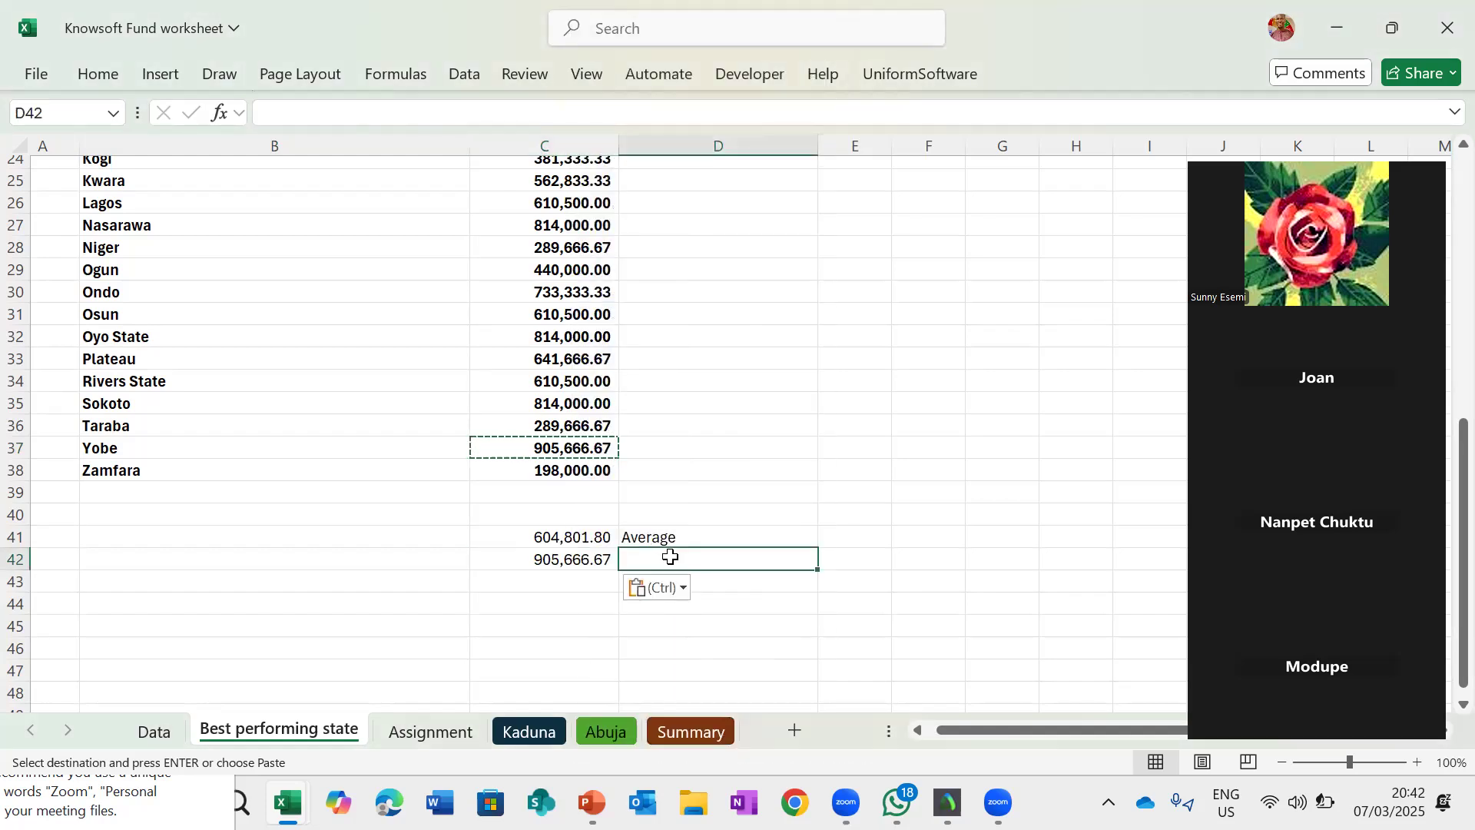
pyautogui.doubleClick(673, 556)
pyautogui.write('High')
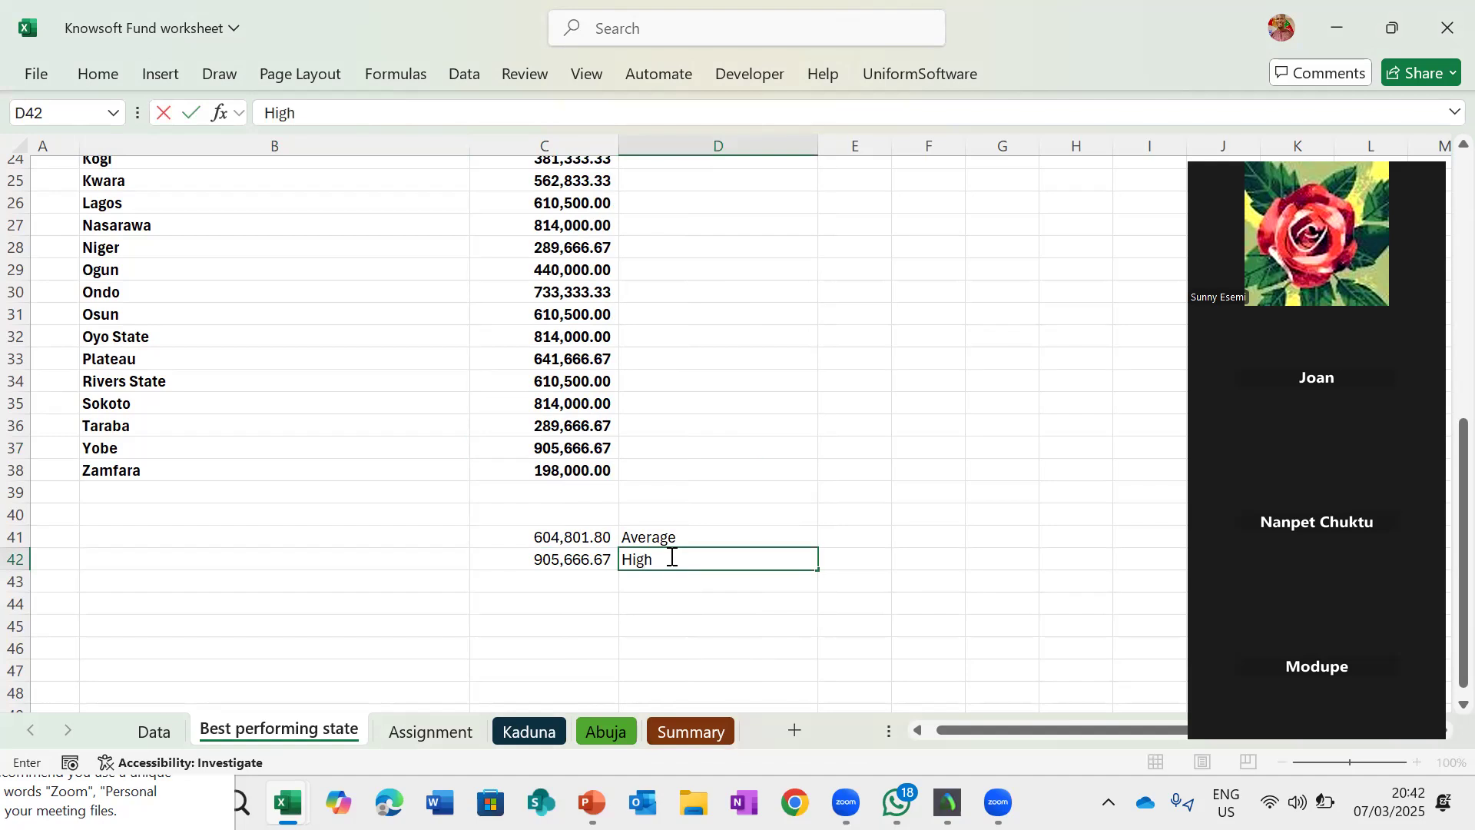
pyautogui.write('est')
pyautogui.press('Return')
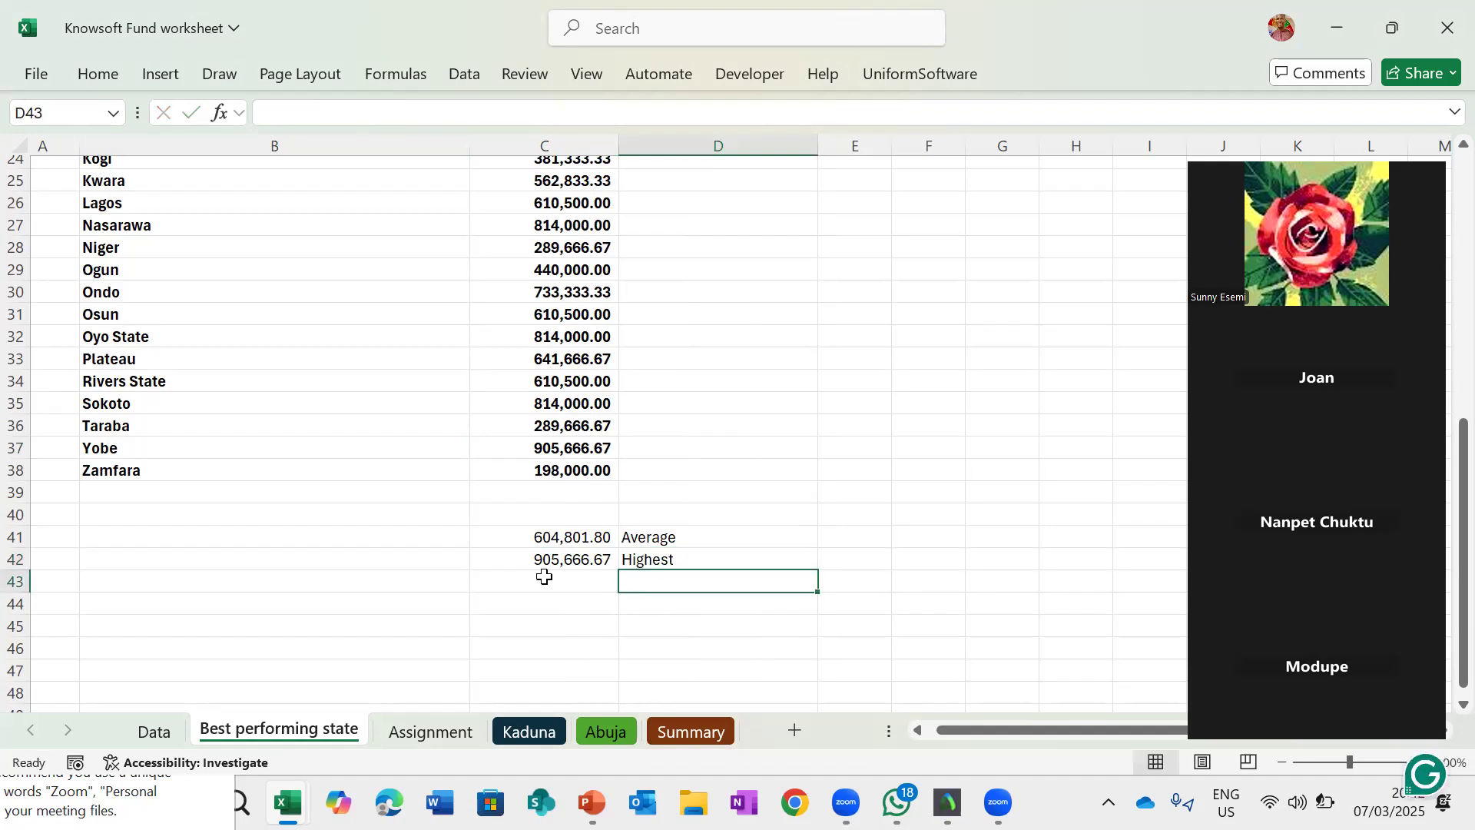
# - Label cell D43 as "lowest"
pyautogui.click(567, 580)
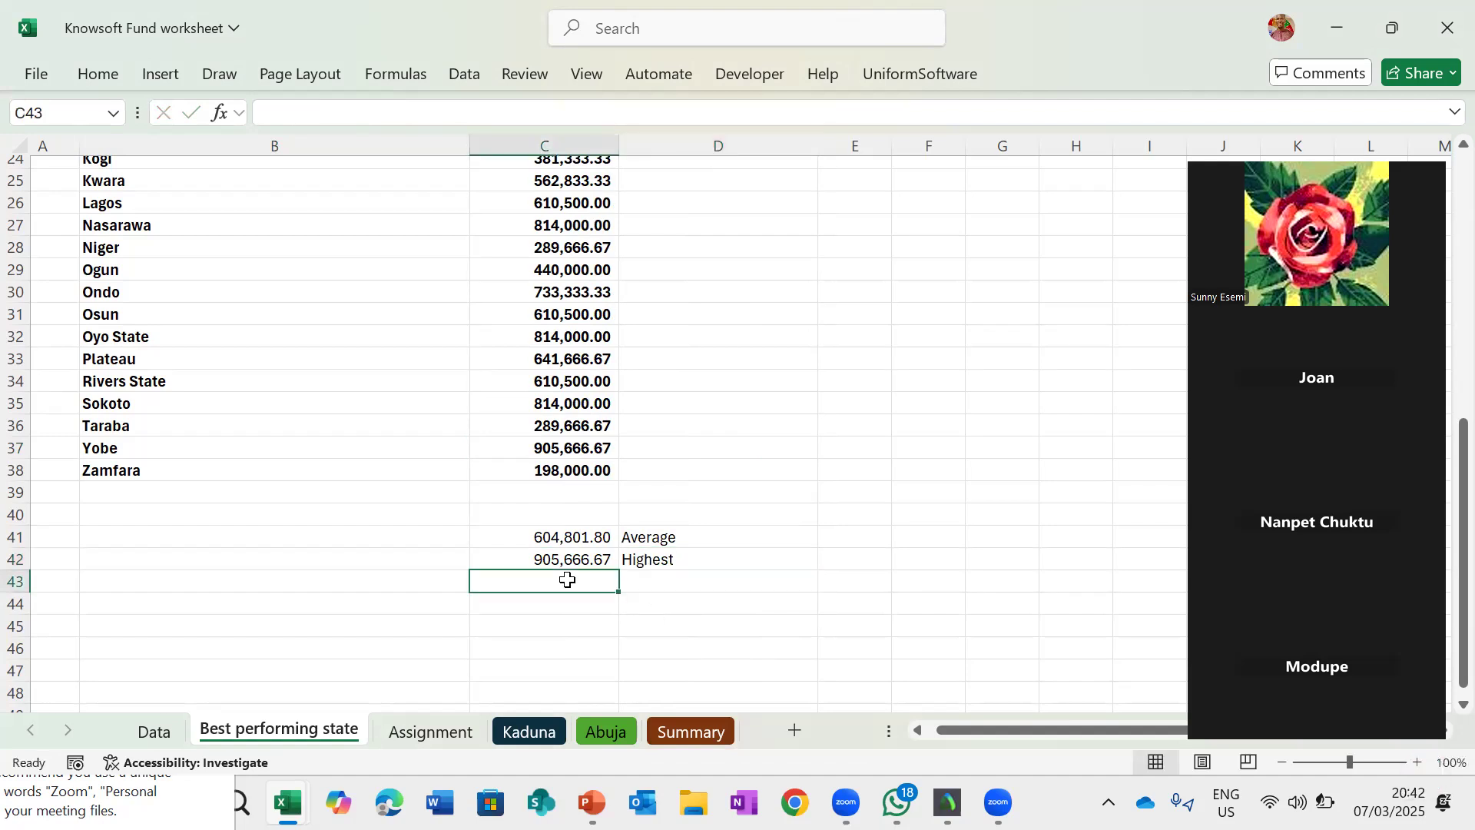
pyautogui.click(661, 584)
pyautogui.write('l')
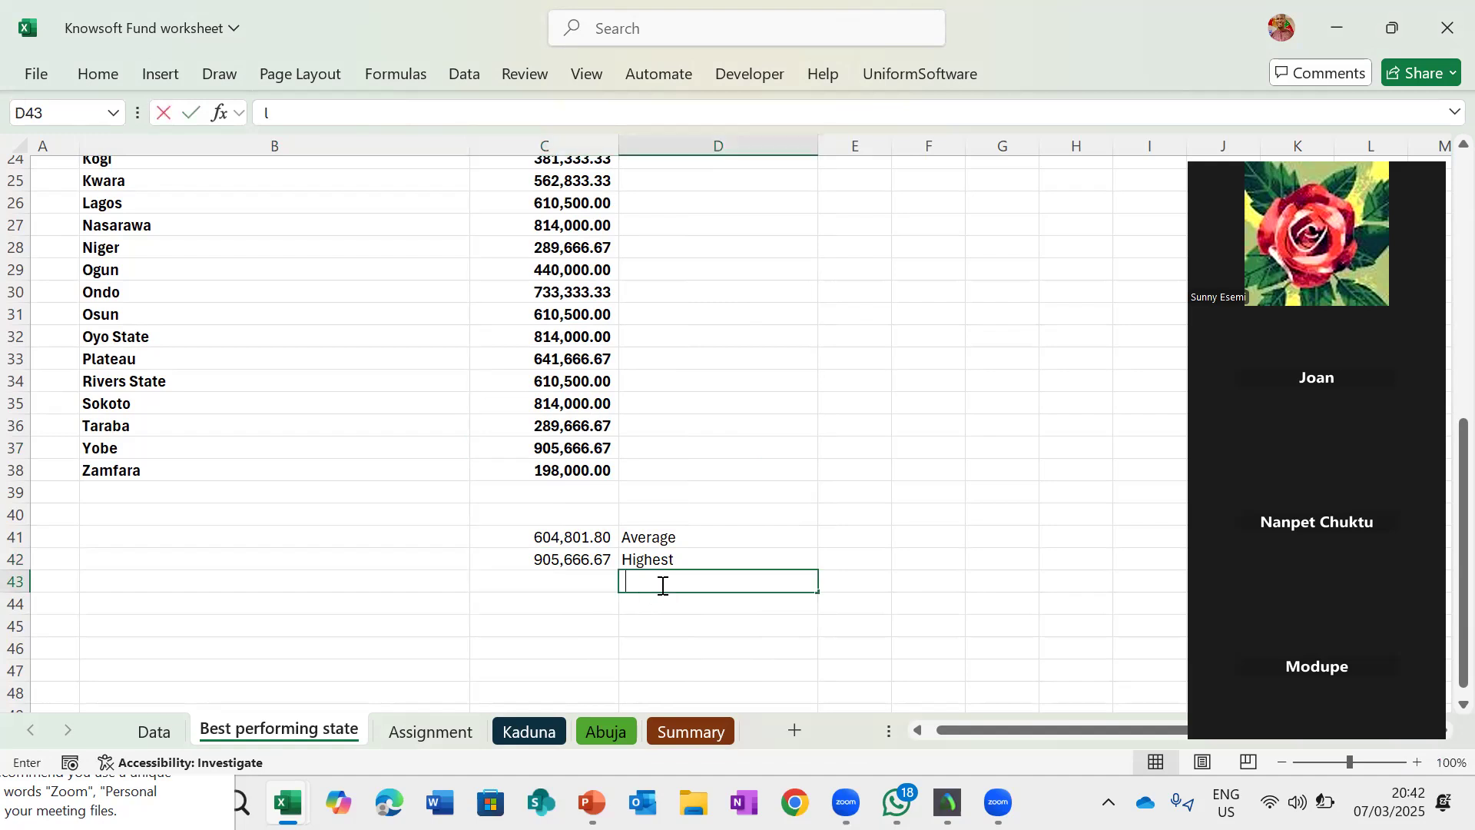
pyautogui.write('ow')
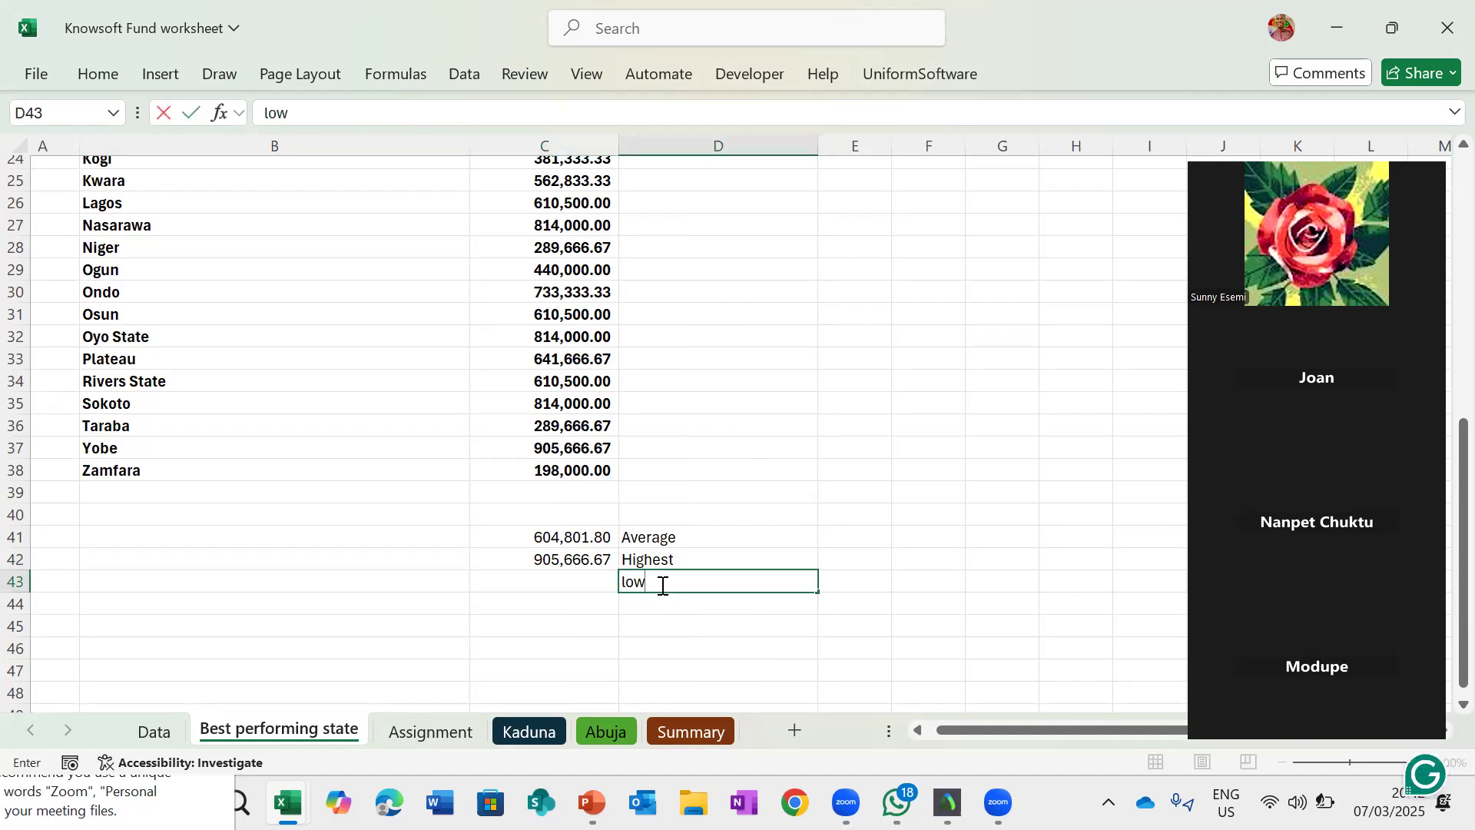
pyautogui.write('est')
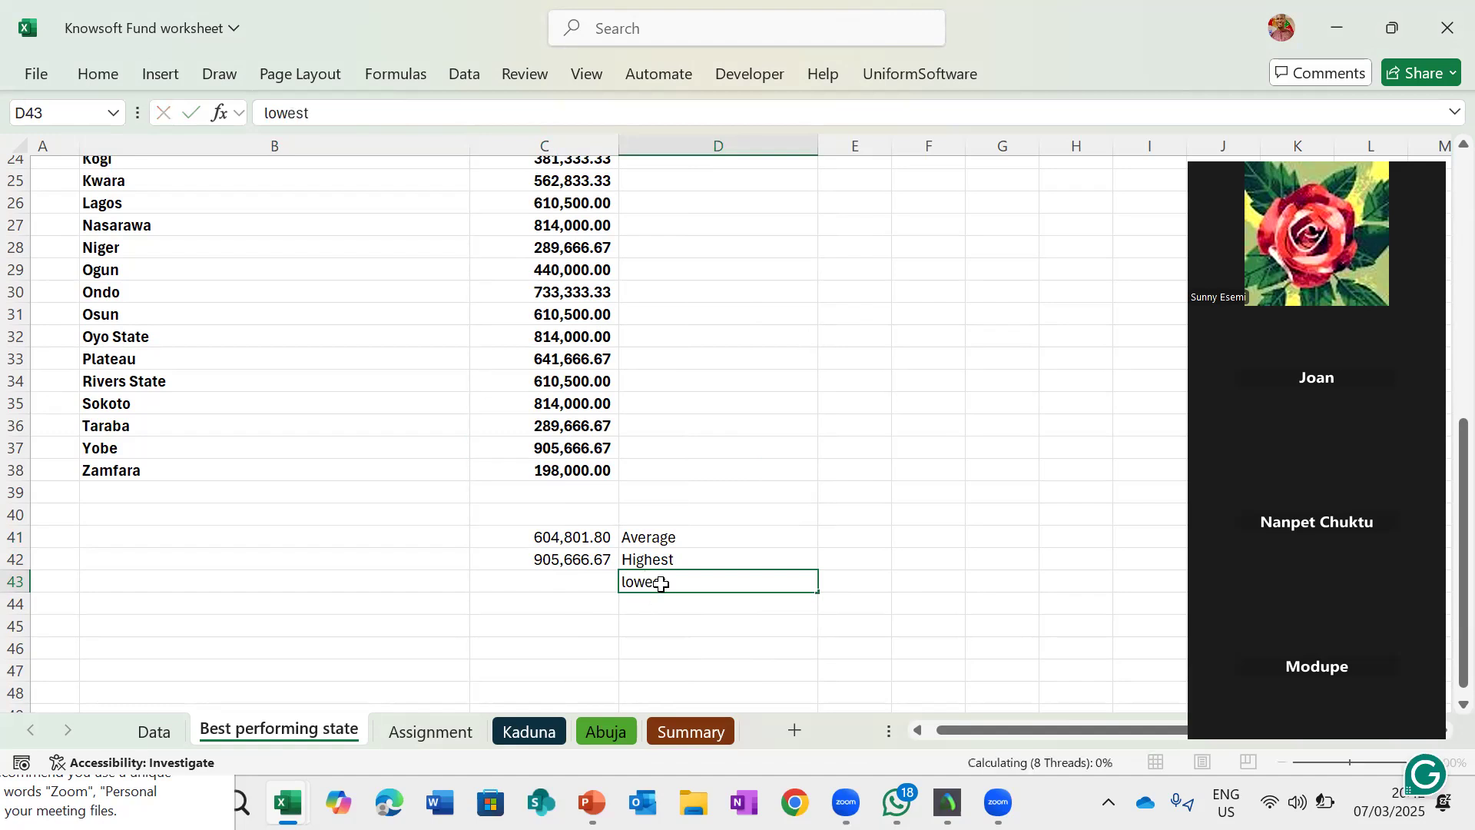
pyautogui.press('Return')
# - Review the list of values in the Amount column's filter dropdown and the highest value cell
pyautogui.scroll(8, 670, 467)
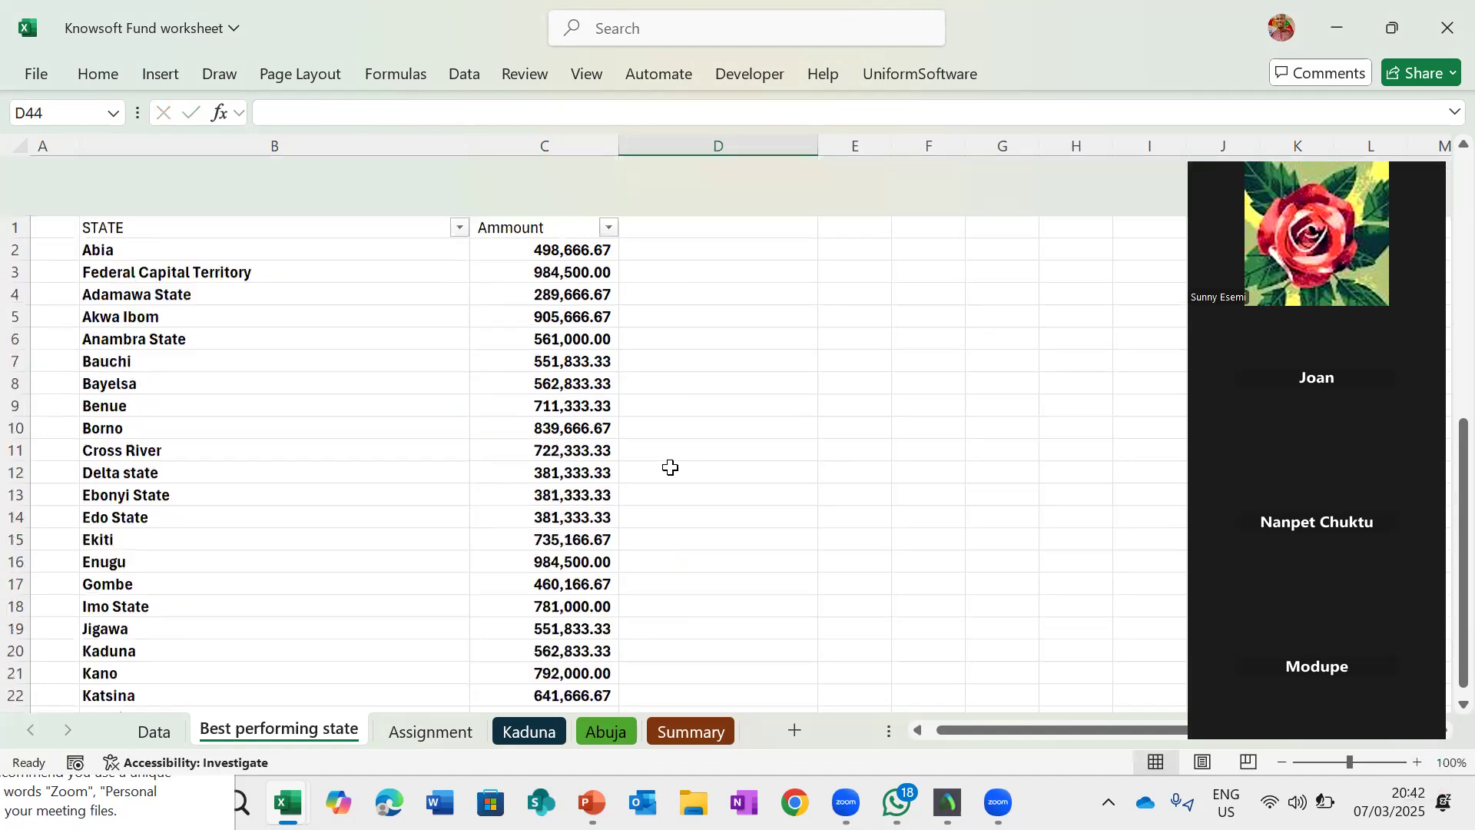
pyautogui.click(610, 168)
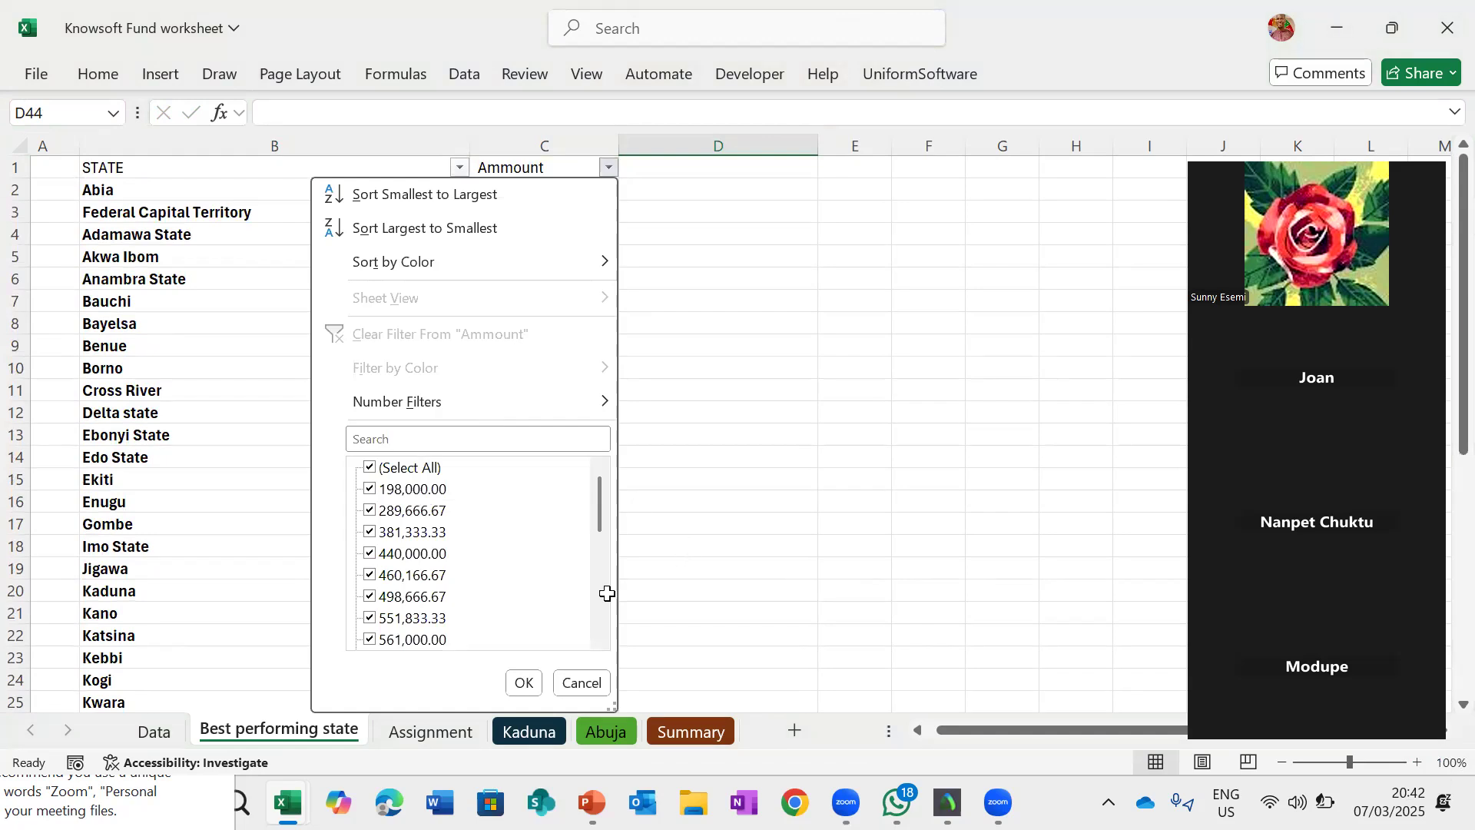
pyautogui.scroll(-5, 607, 594)
pyautogui.scroll(-5, 607, 593)
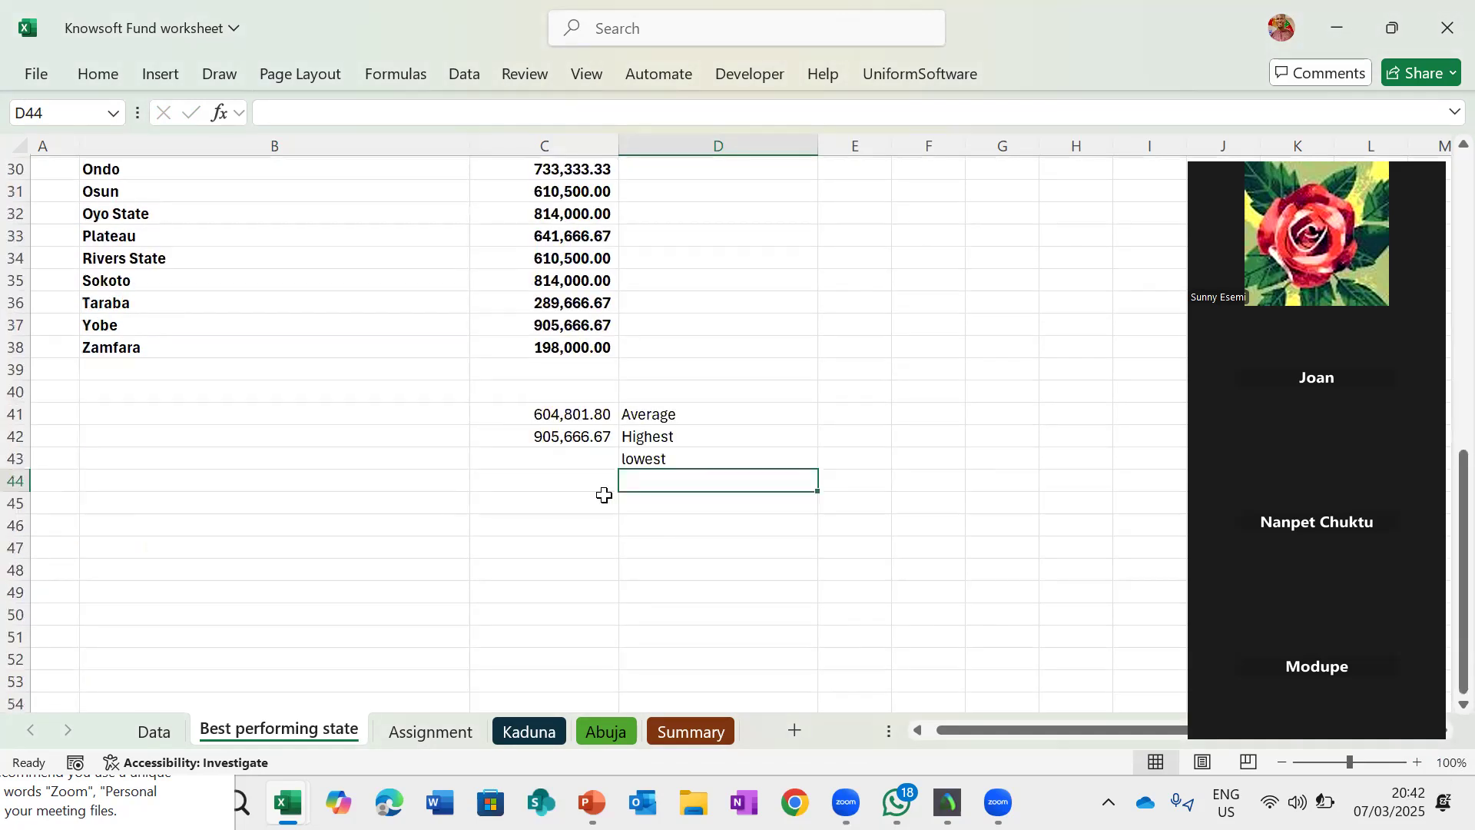
pyautogui.click(567, 443)
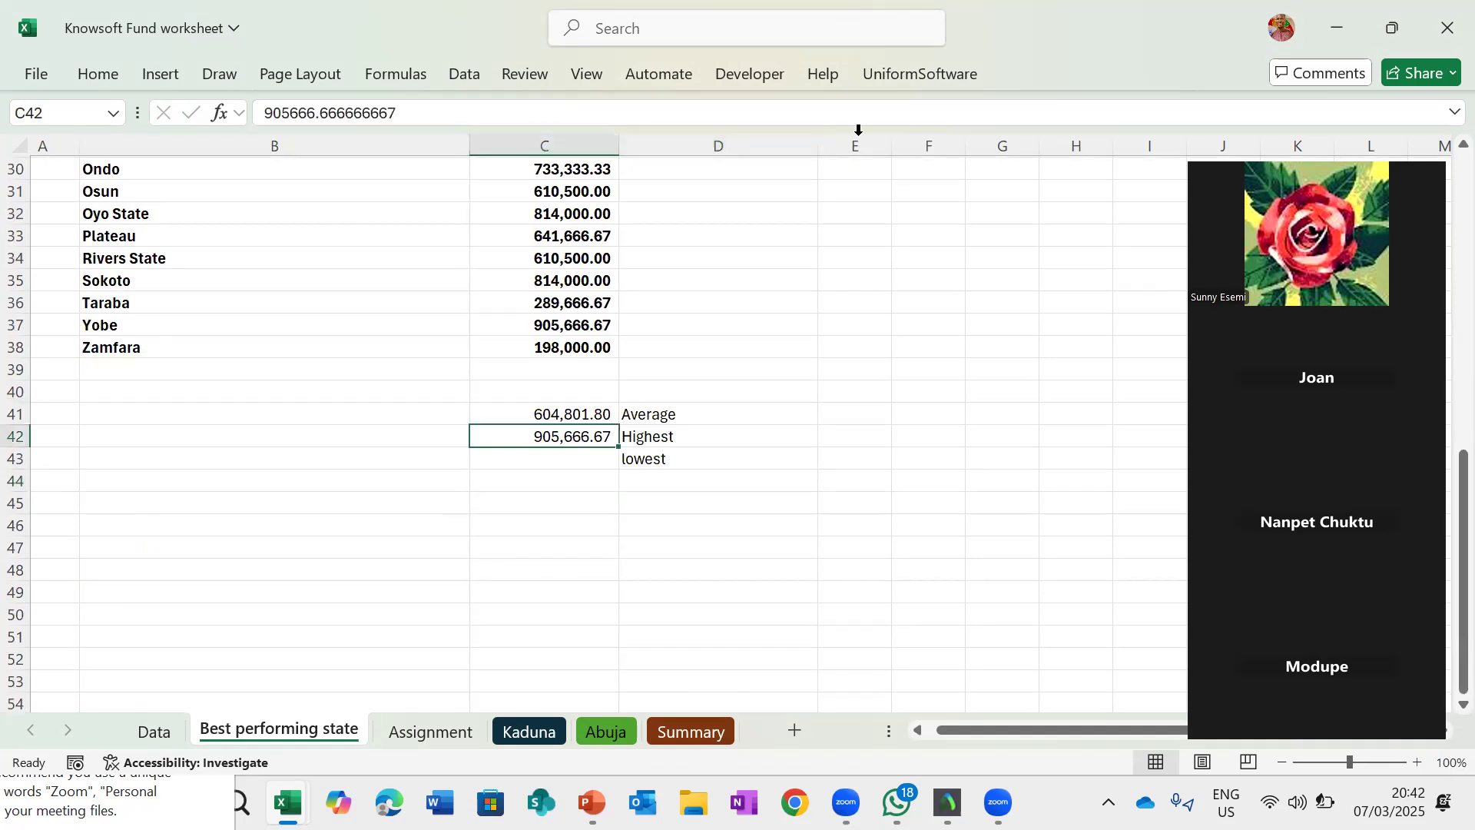
# - In cell D2, enter an IF formula returning "High standard" when C2 exceeds the average in C41, otherwise "Middloe class"
pyautogui.scroll(10, 828, 183)
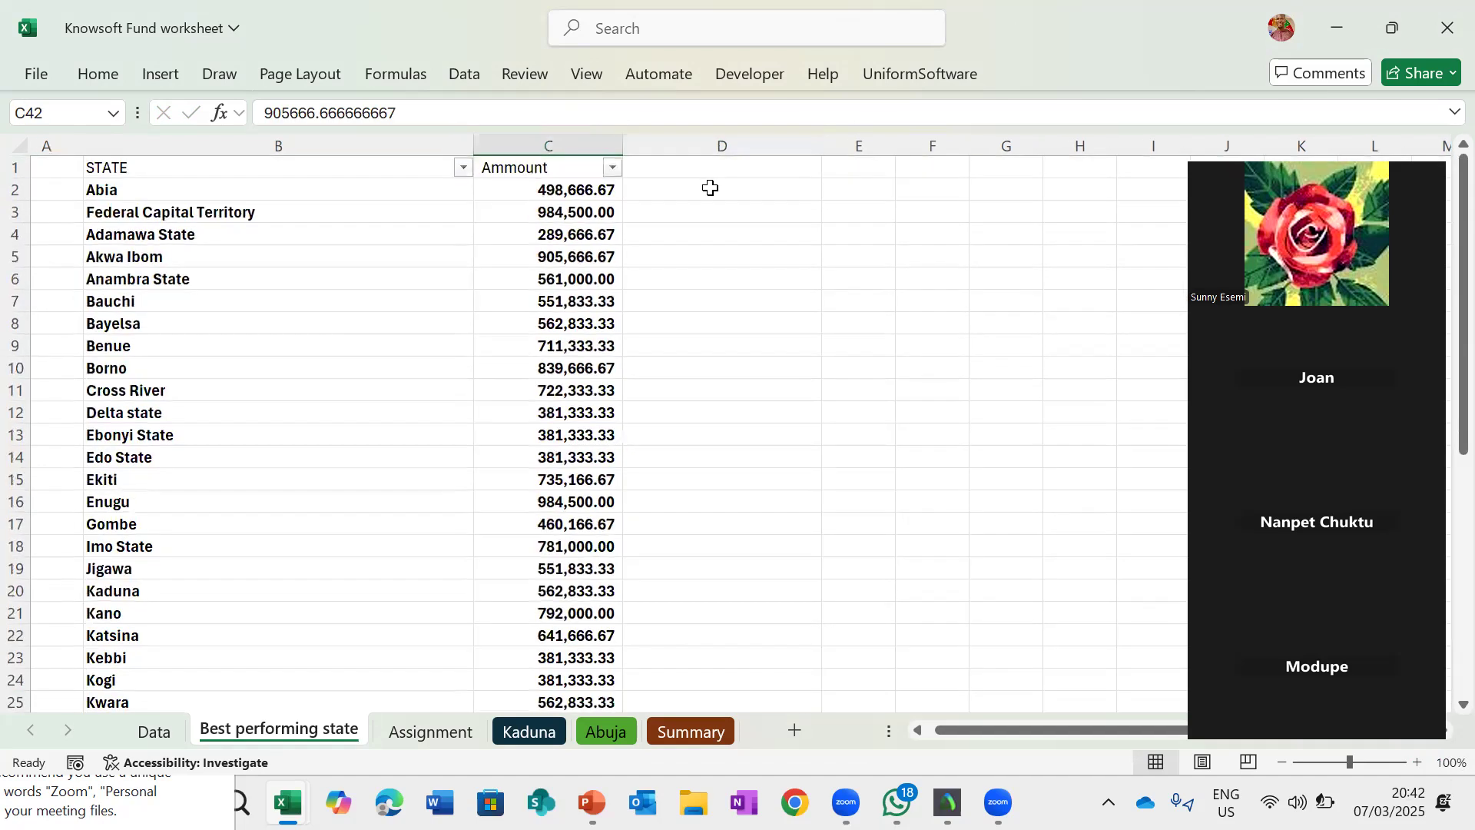
pyautogui.click(711, 188)
pyautogui.scroll(-4, 659, 627)
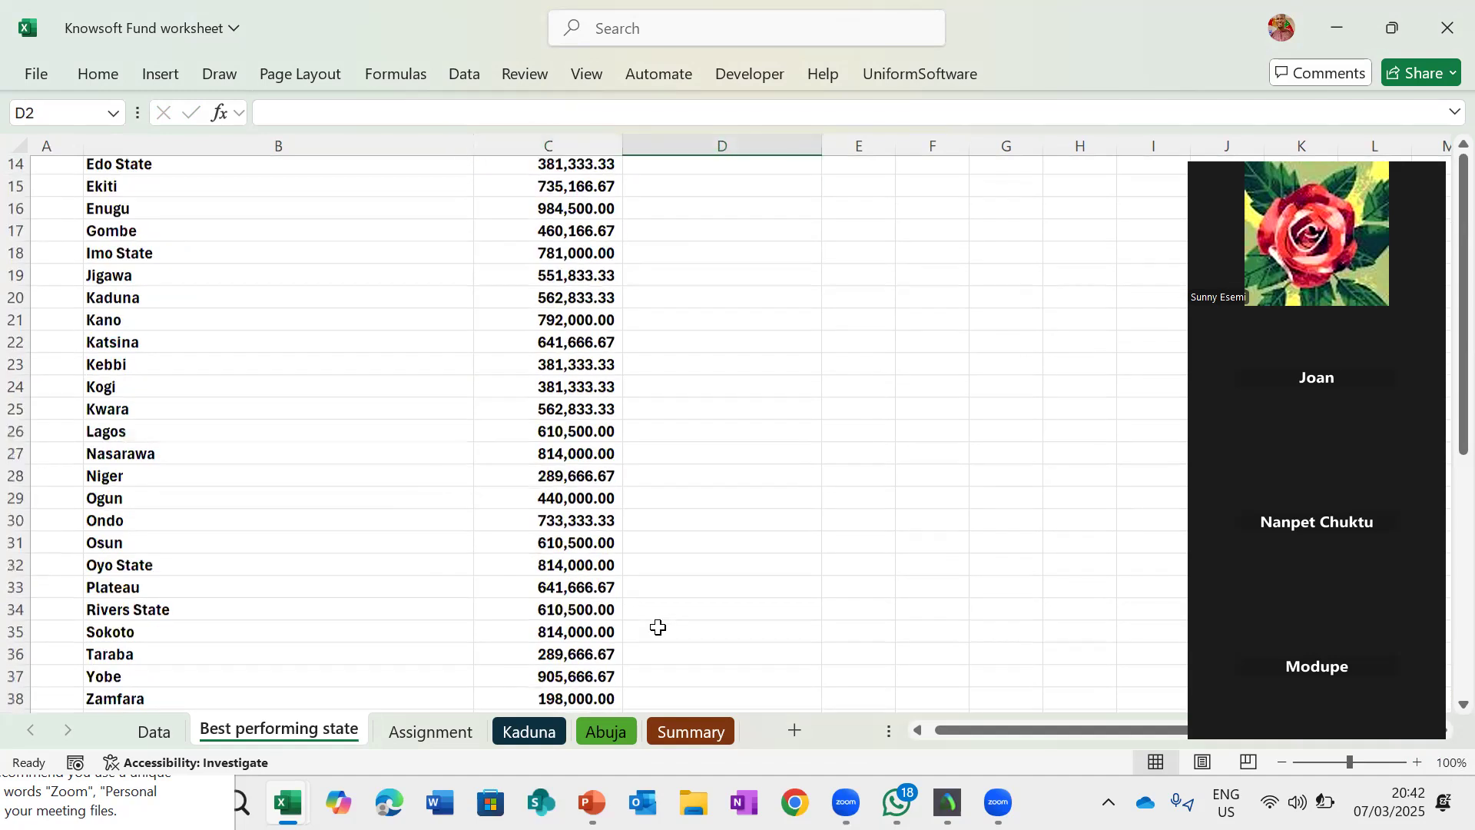
pyautogui.scroll(-5, 658, 628)
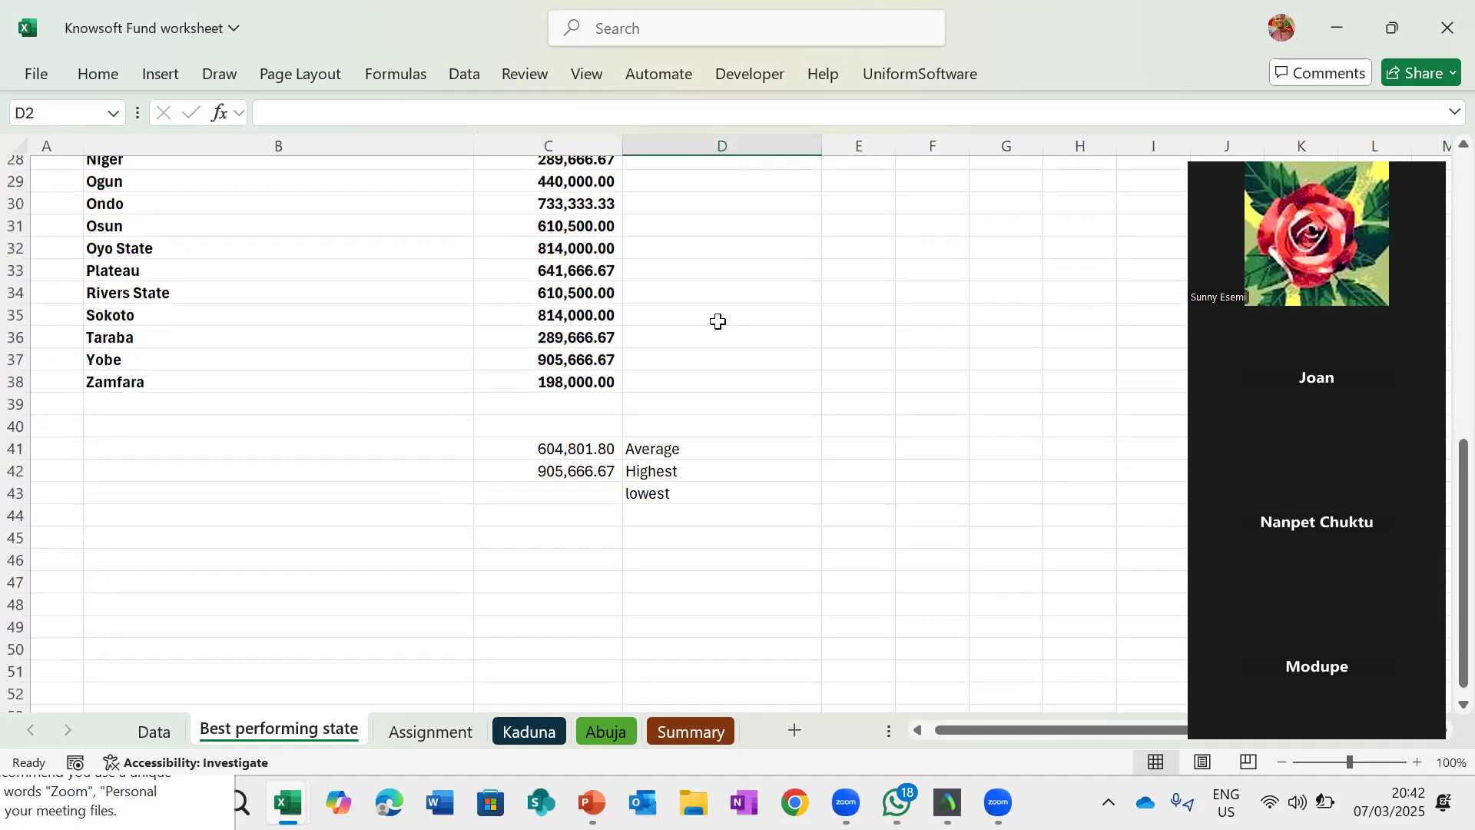
pyautogui.scroll(9, 734, 279)
pyautogui.write('=')
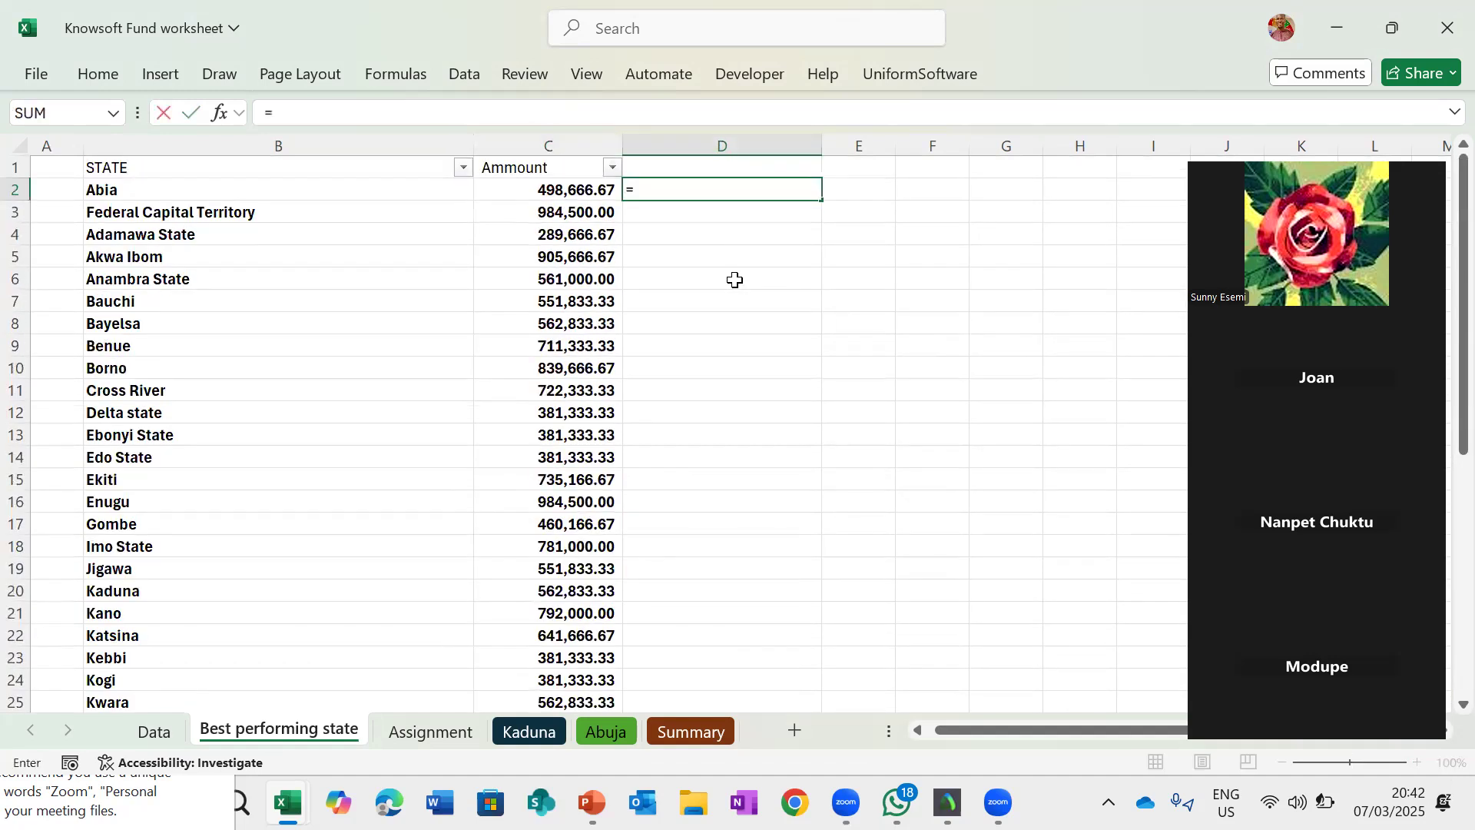
pyautogui.write('if')
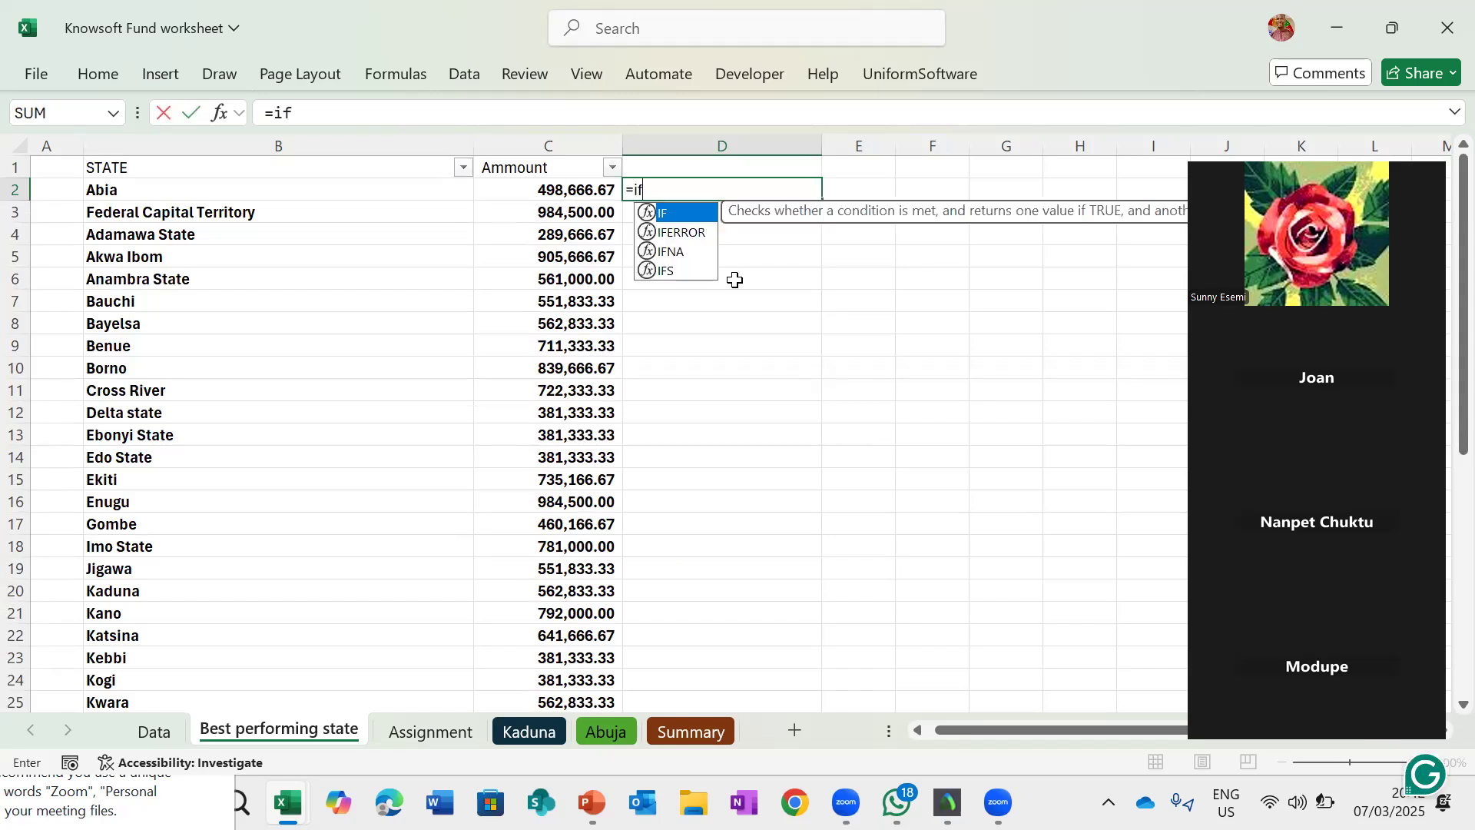
pyautogui.write('(')
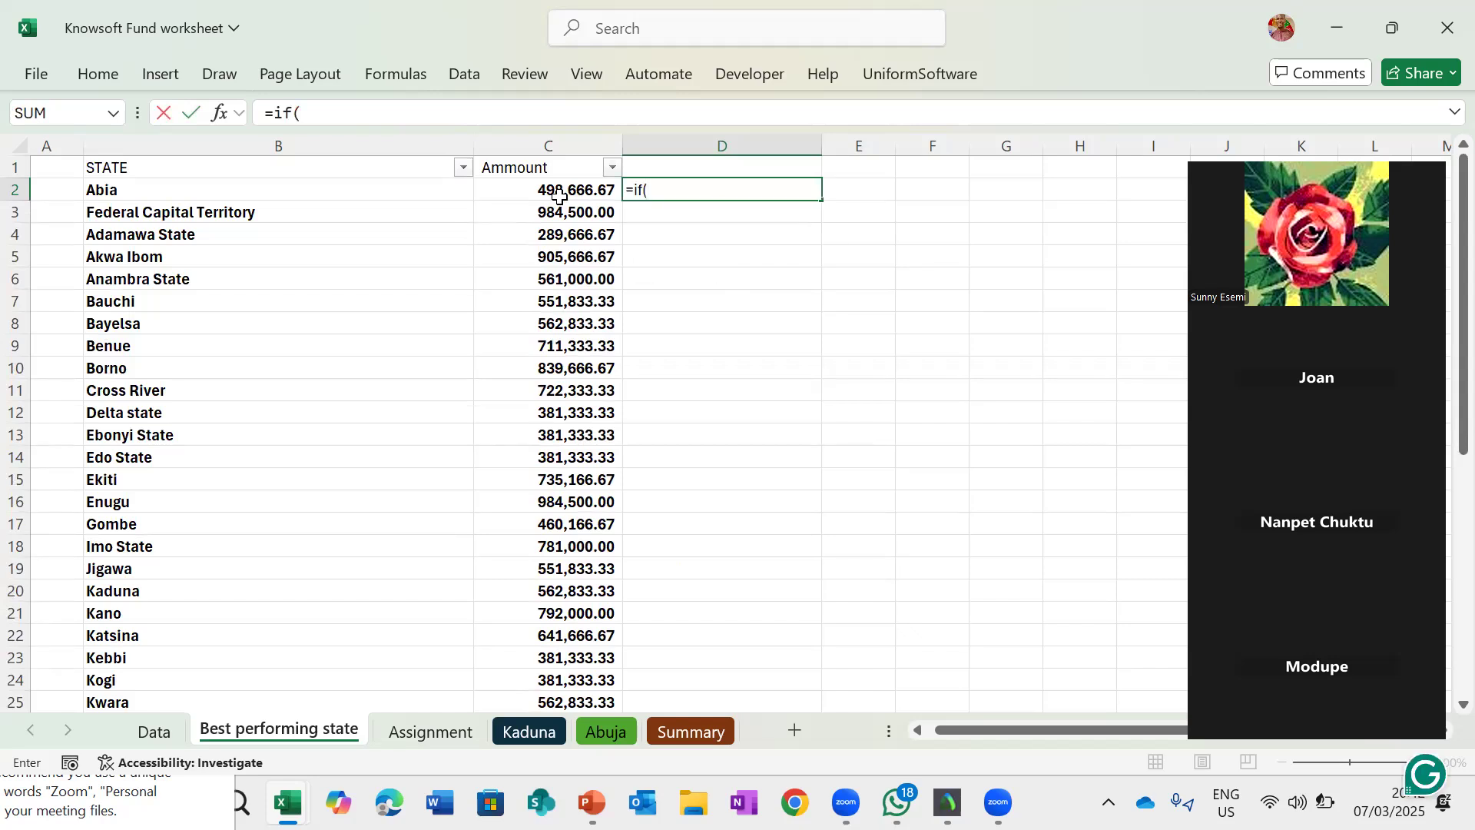
pyautogui.click(550, 191)
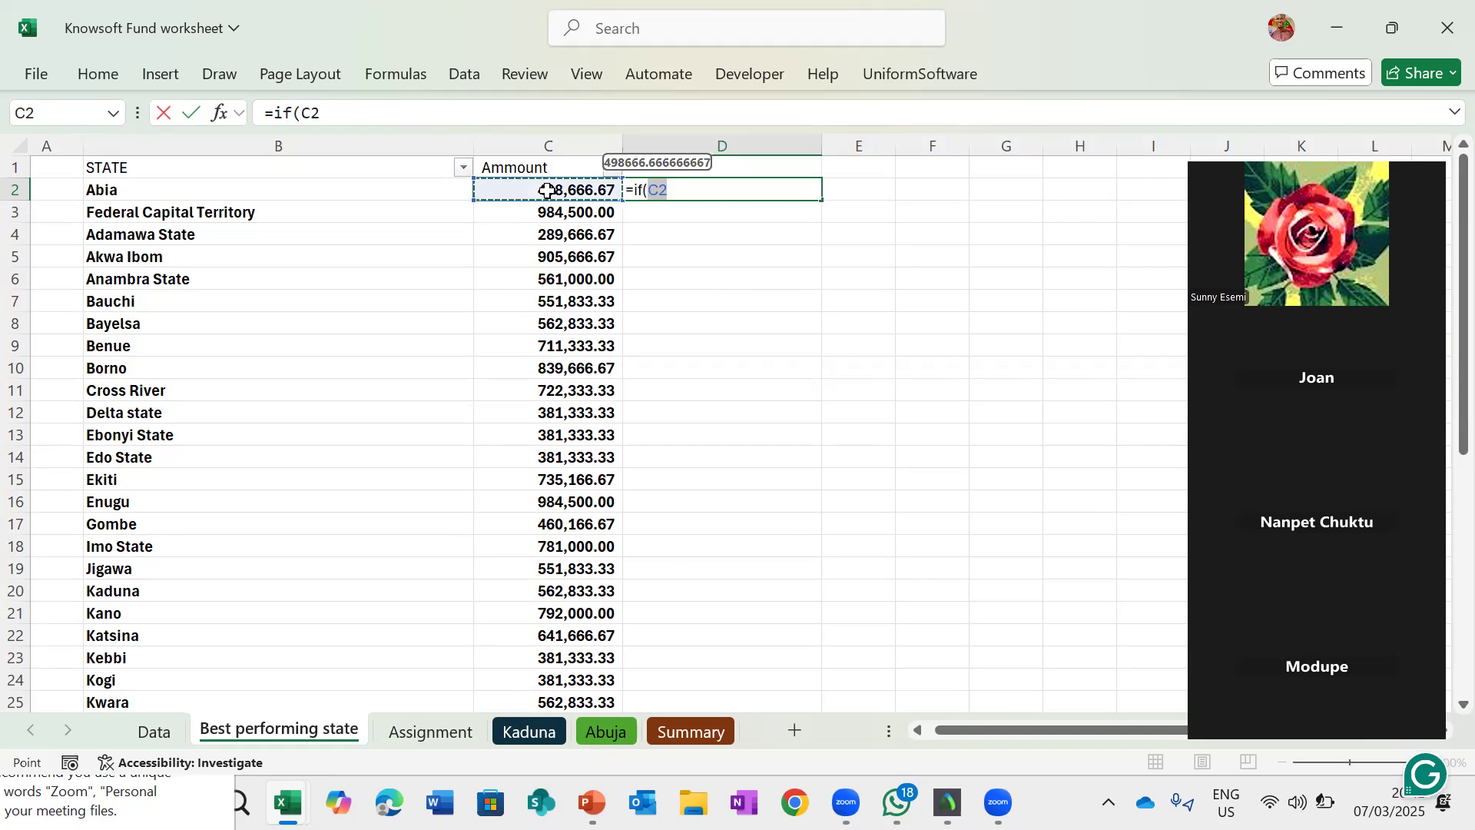
pyautogui.write('>')
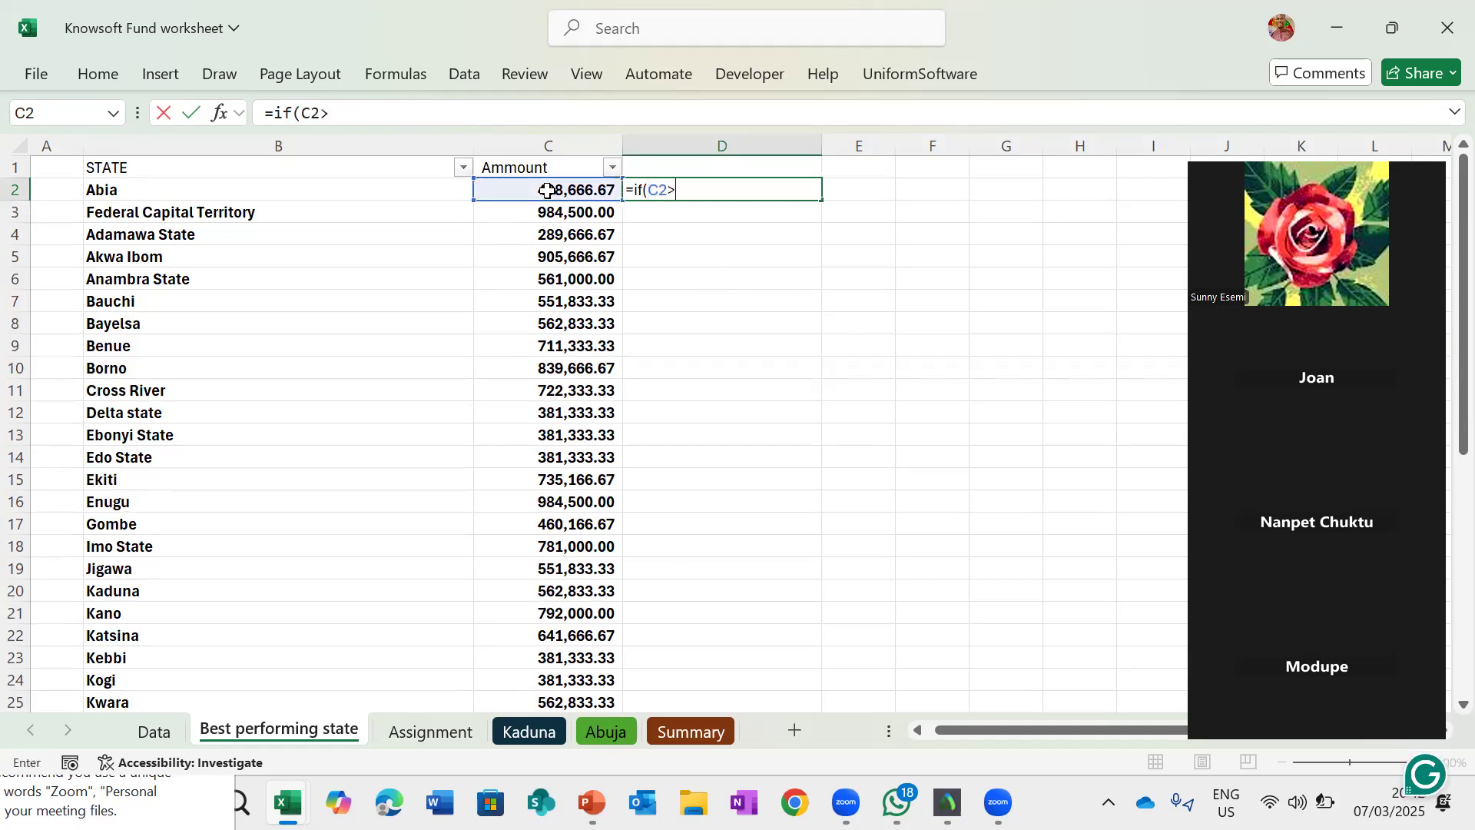
pyautogui.scroll(-10, 573, 384)
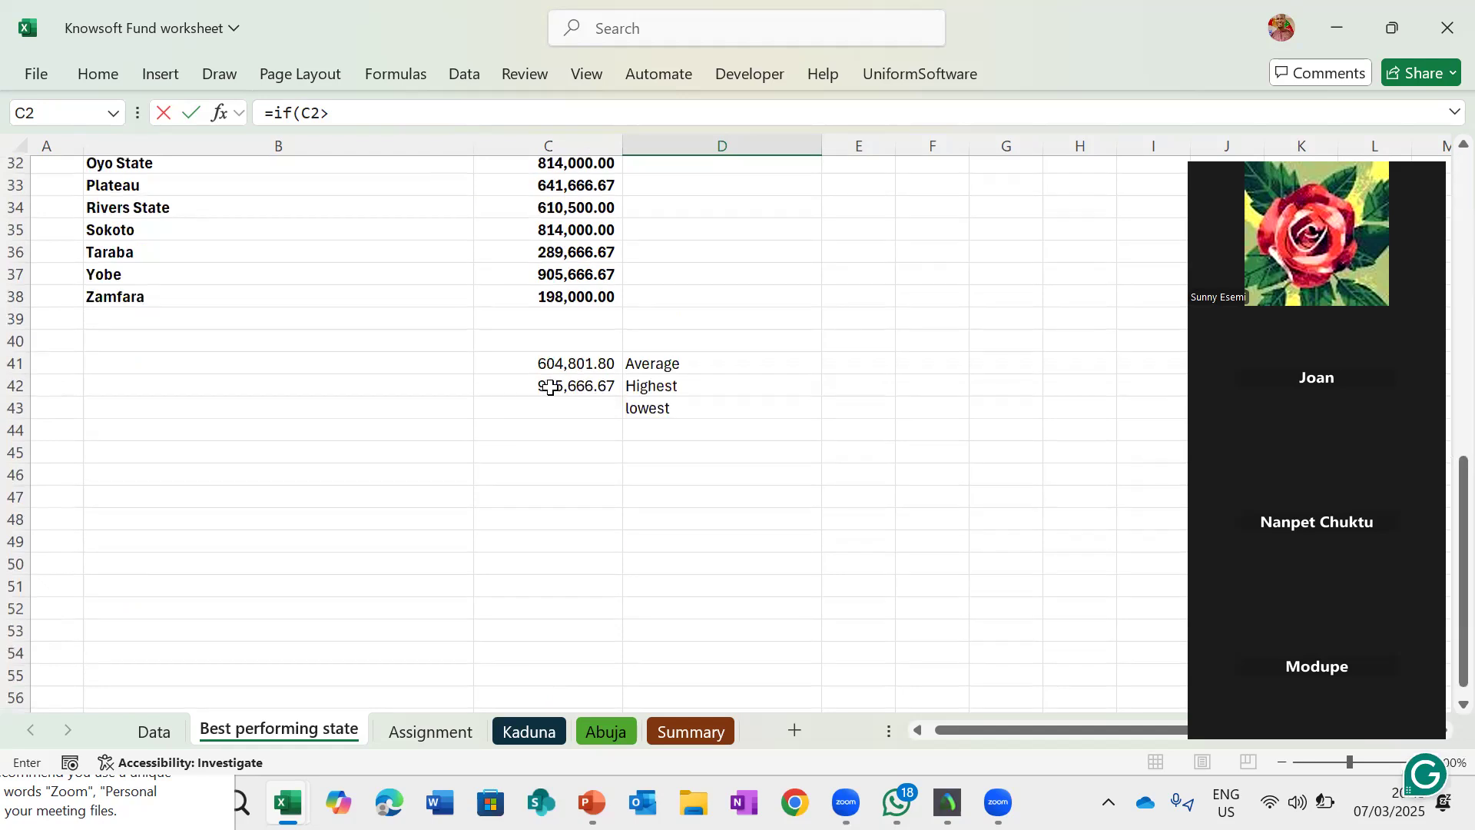
pyautogui.click(575, 357)
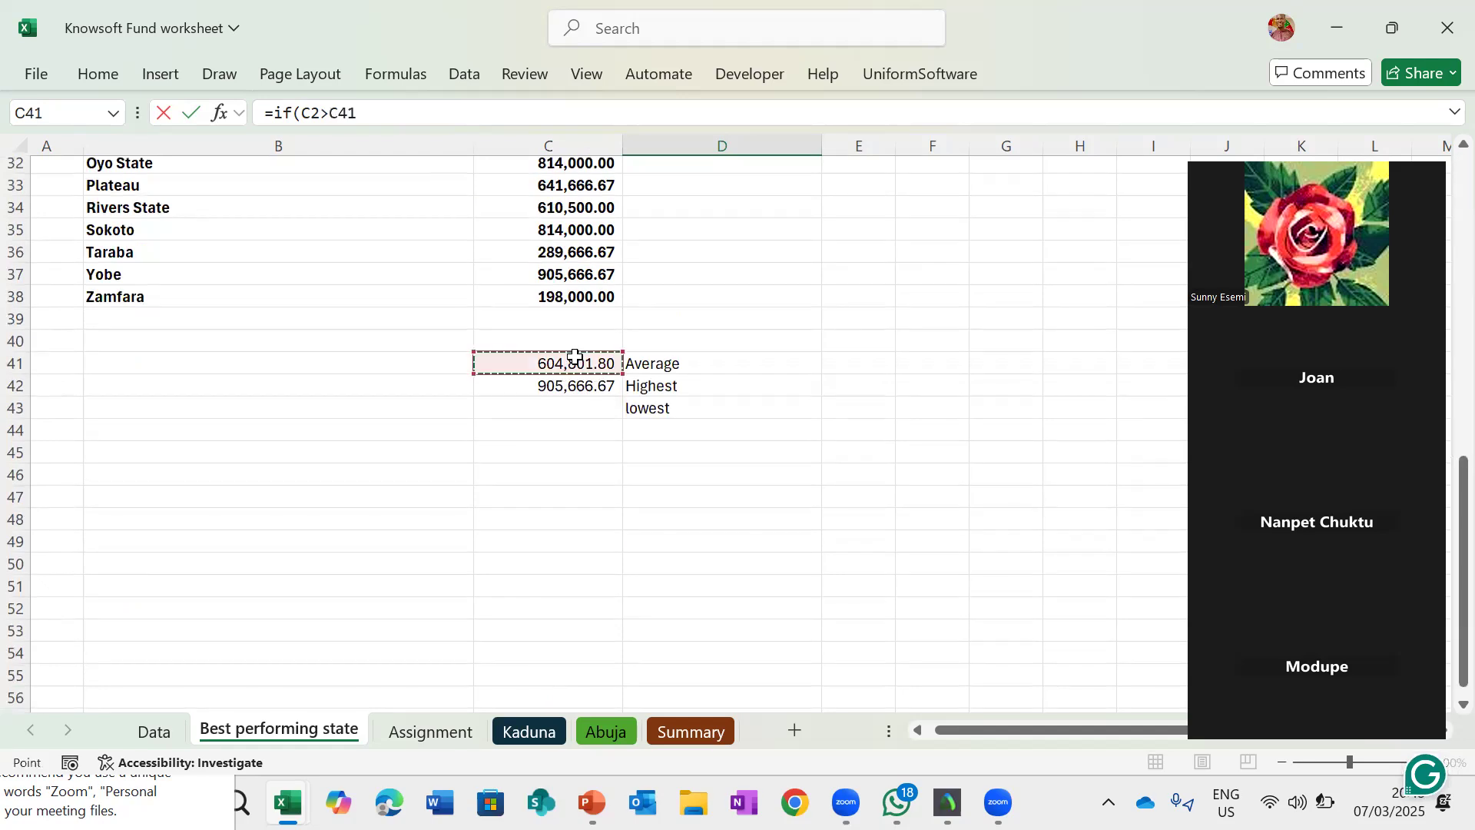
pyautogui.write(',')
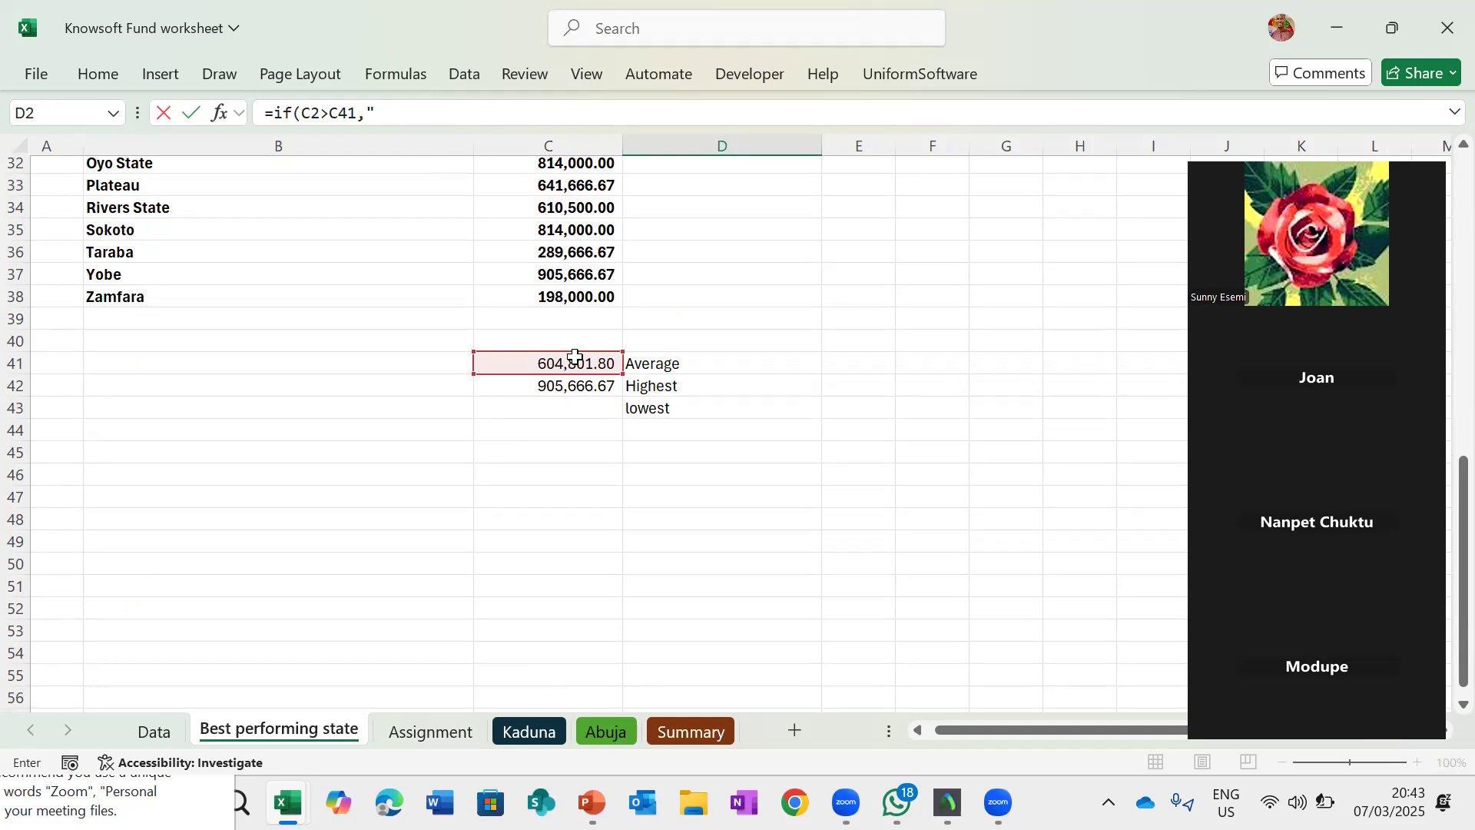
pyautogui.write('"High standard","Mi')
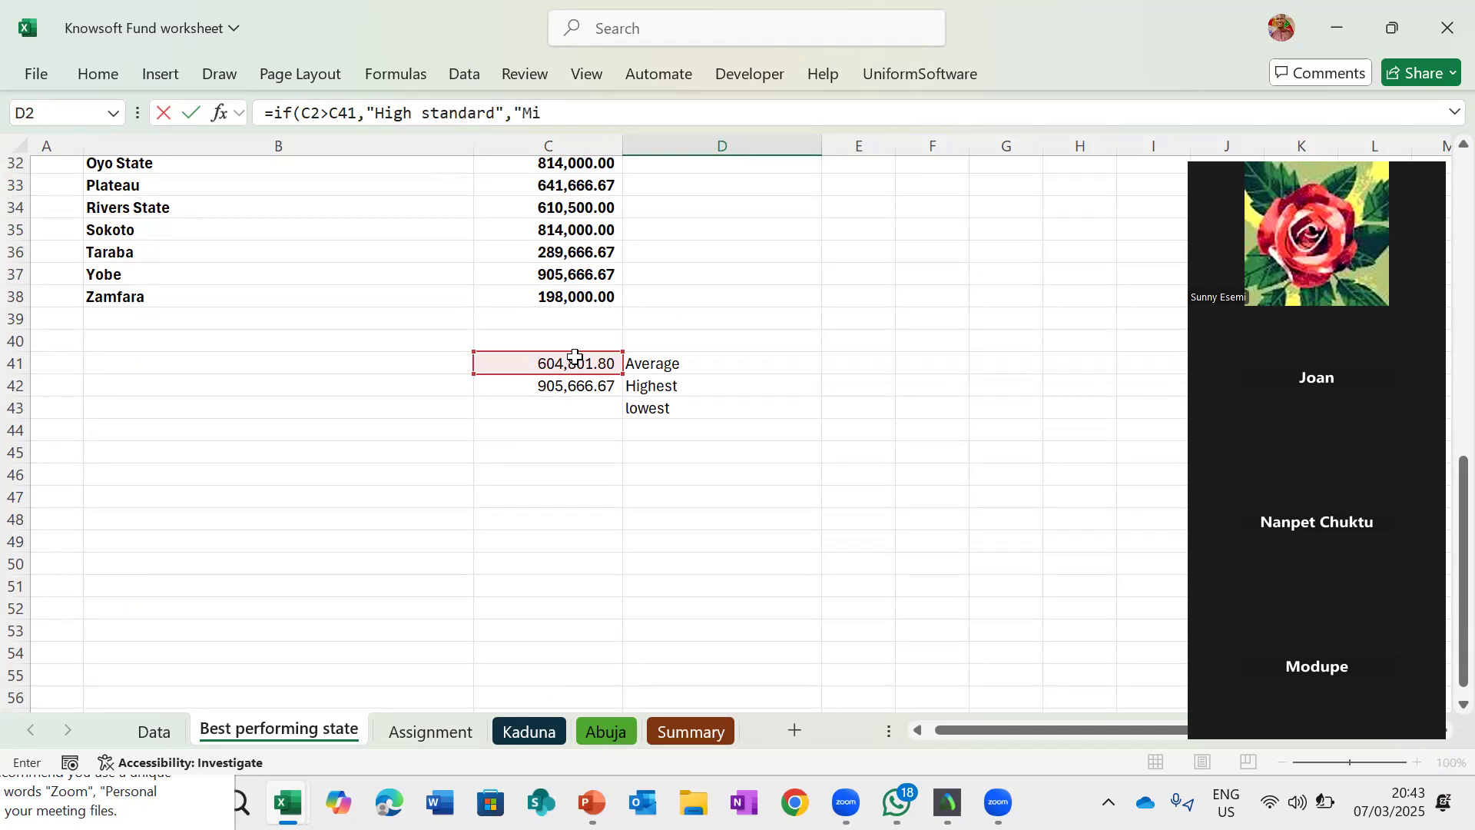
pyautogui.write('ddloe class')
pyautogui.write(')')
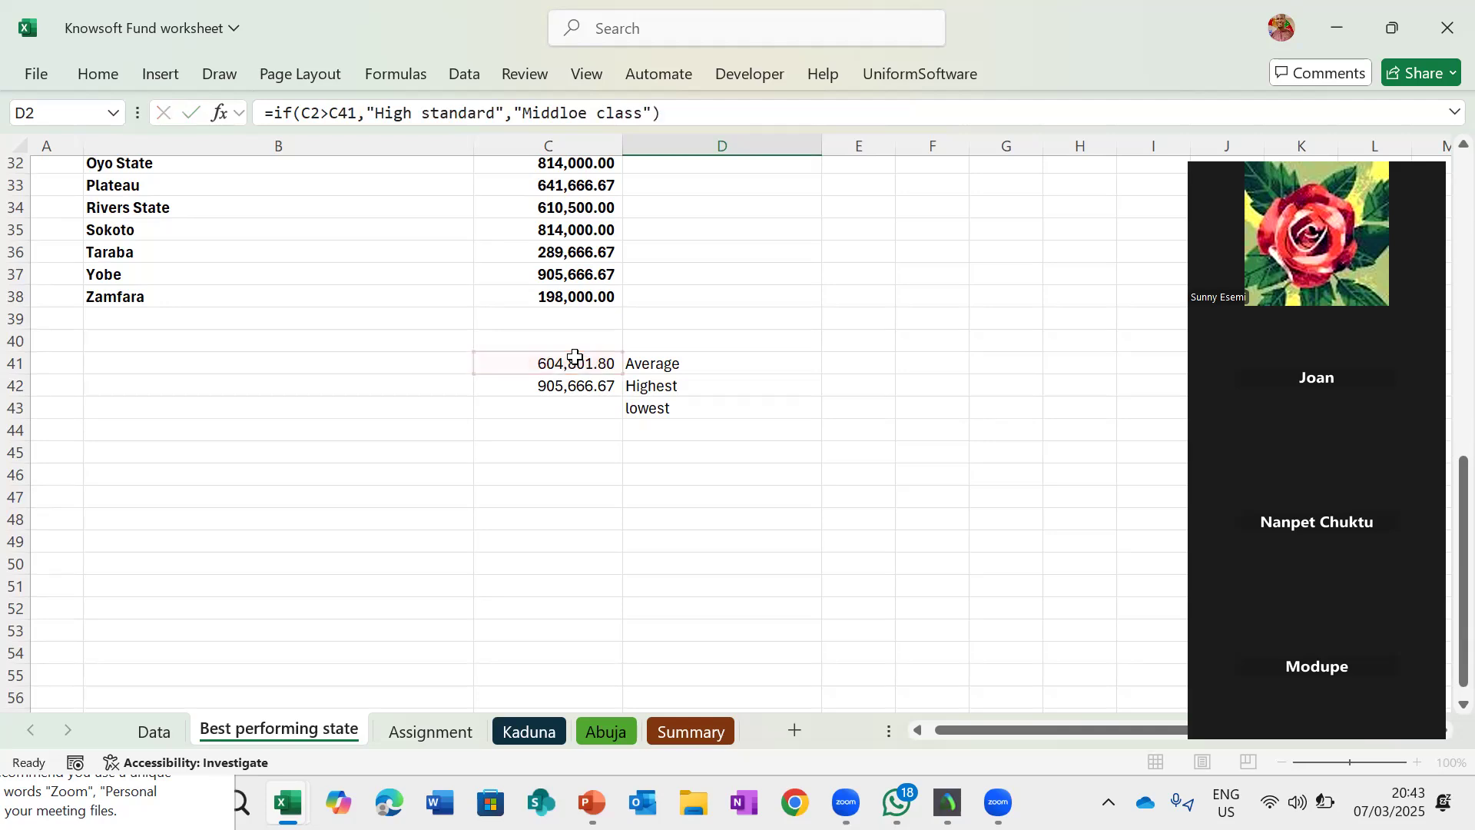
pyautogui.press('Return')
# - Try to wrap D2's IF formula in an outer IF testing whether C2 is greater than or equal to C41, cancelling the edit
pyautogui.scroll(1, 708, 261)
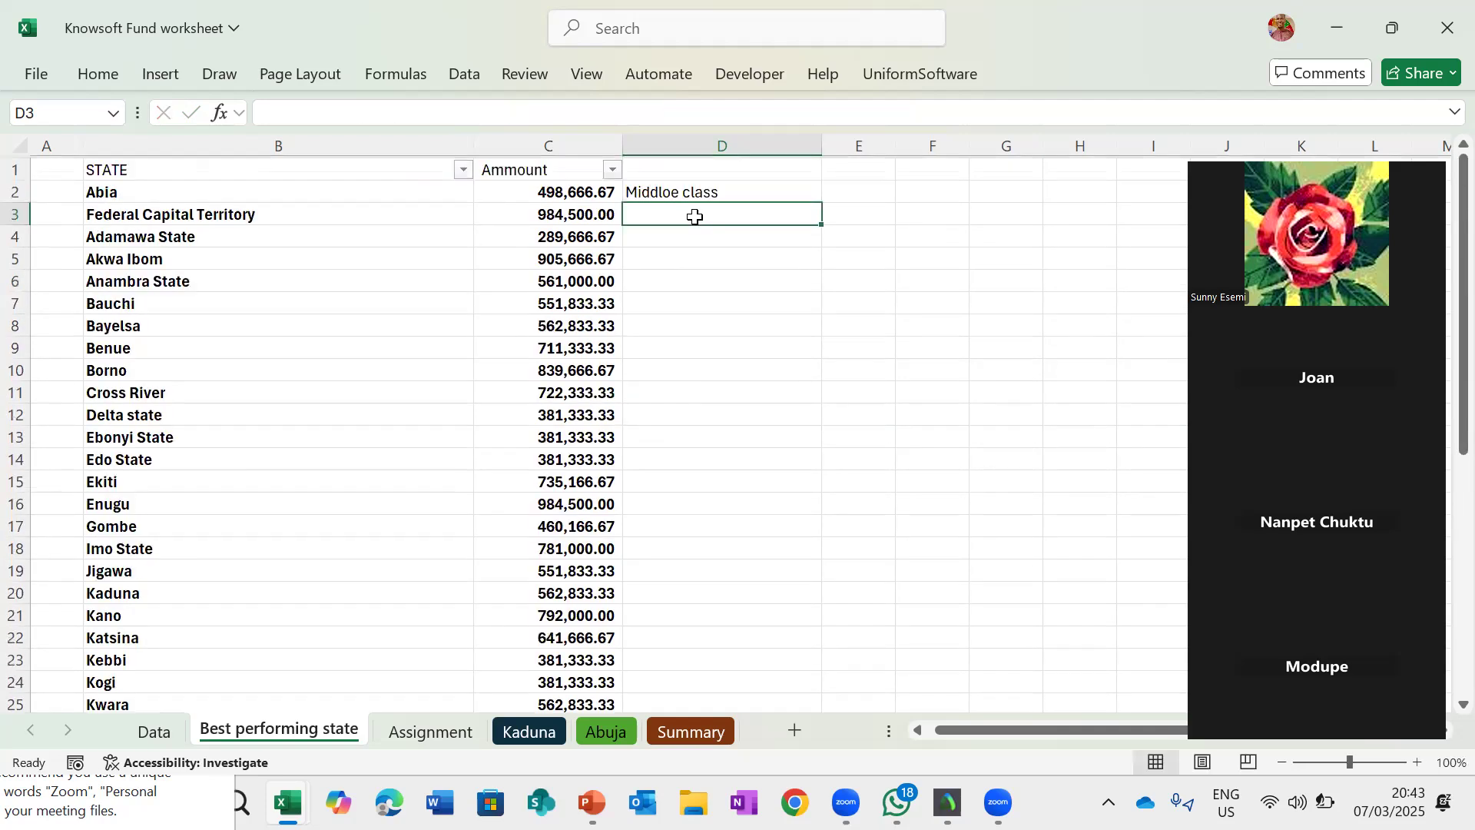
pyautogui.press('Up')
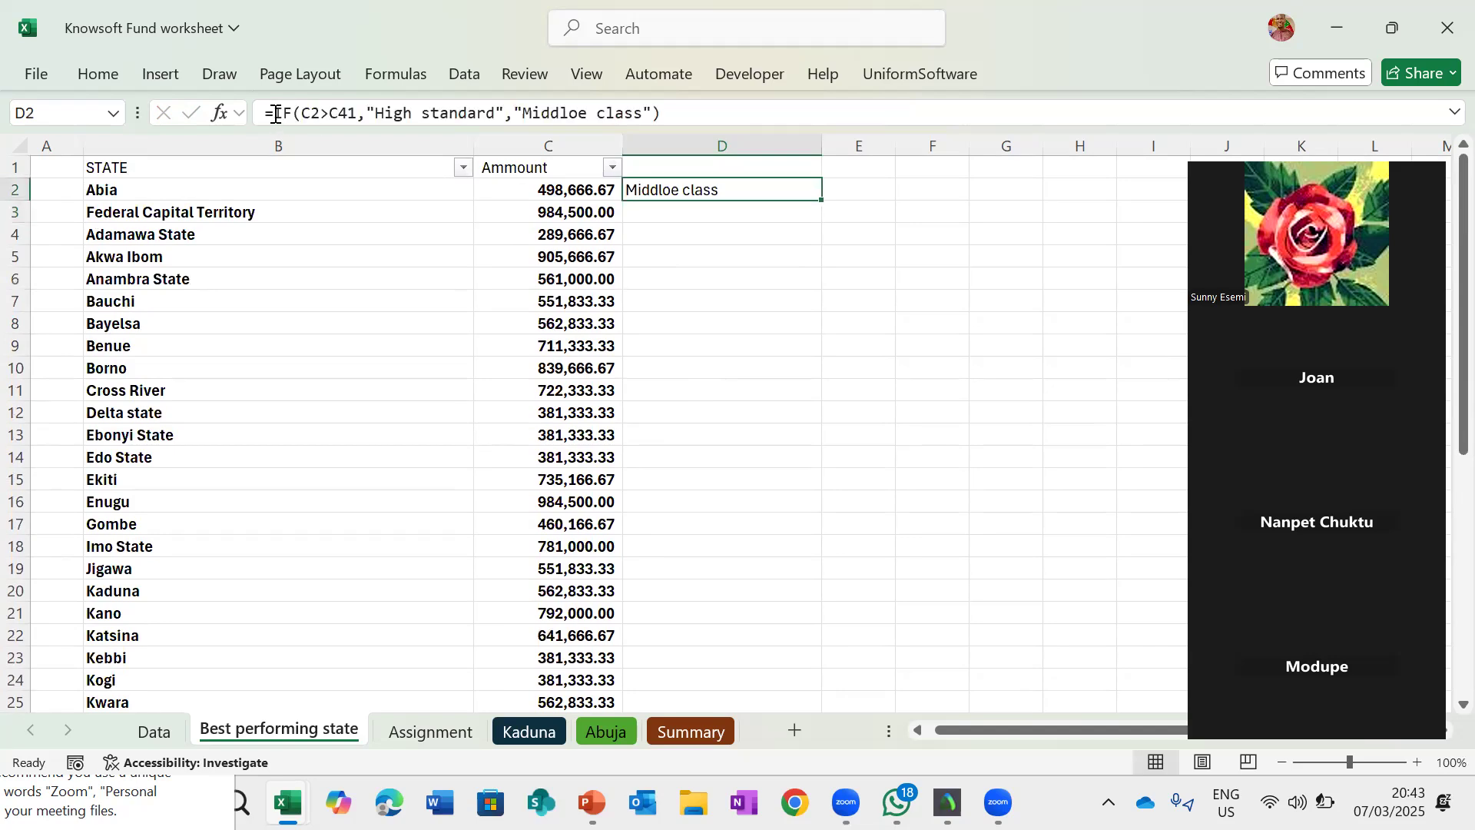
pyautogui.click(274, 113)
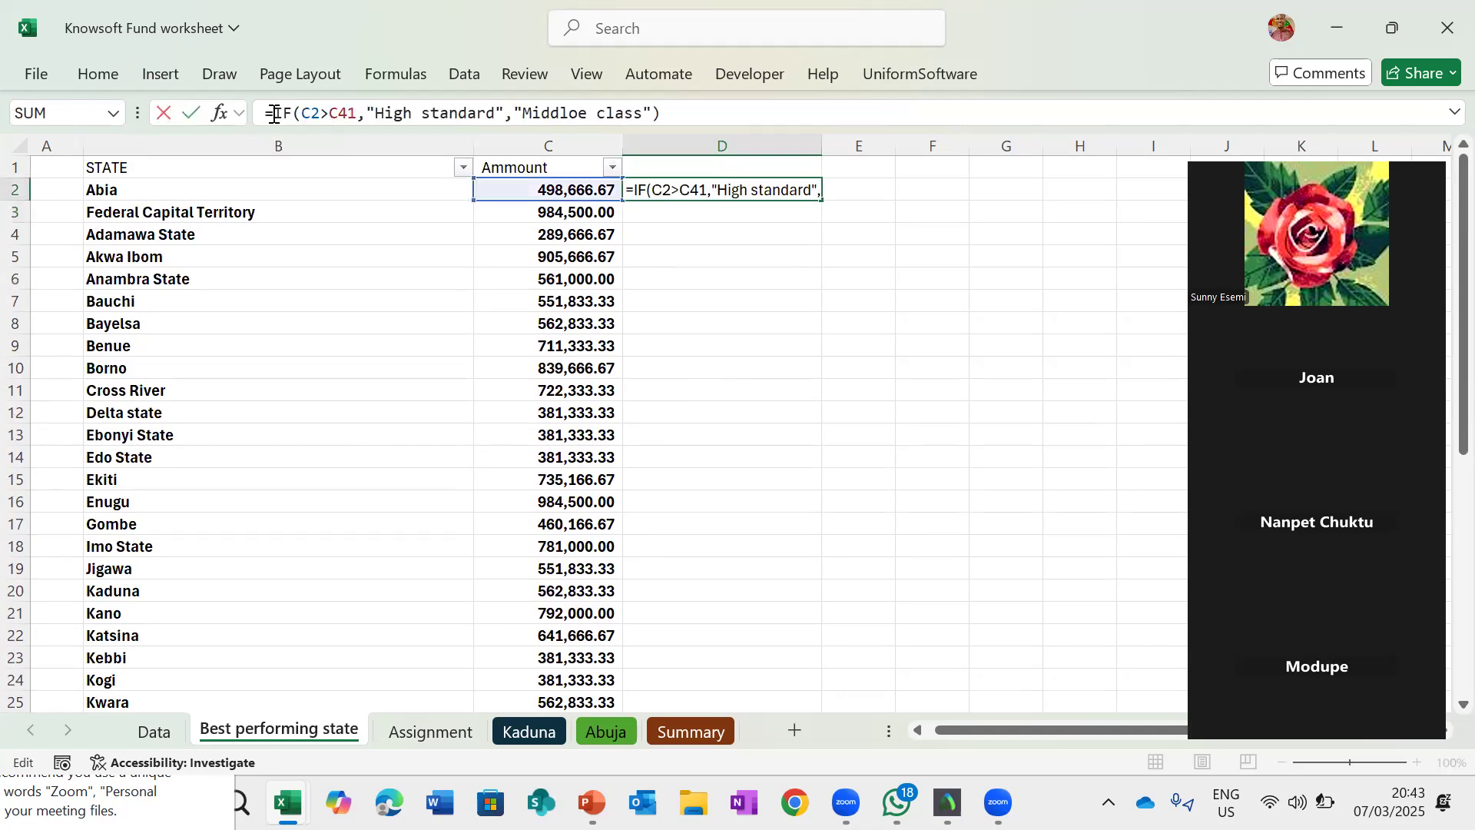
pyautogui.write('If(')
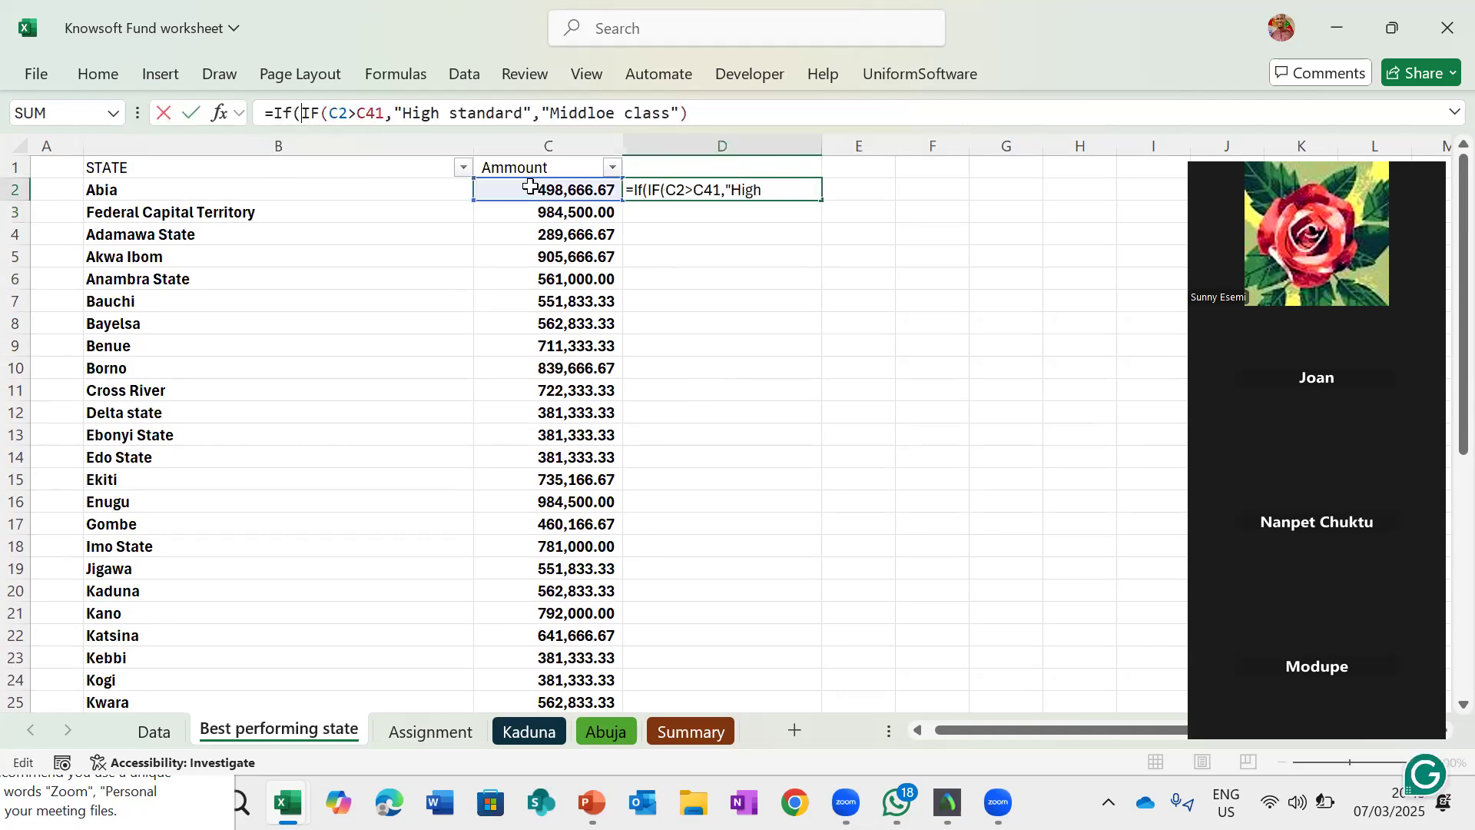
pyautogui.click(530, 186)
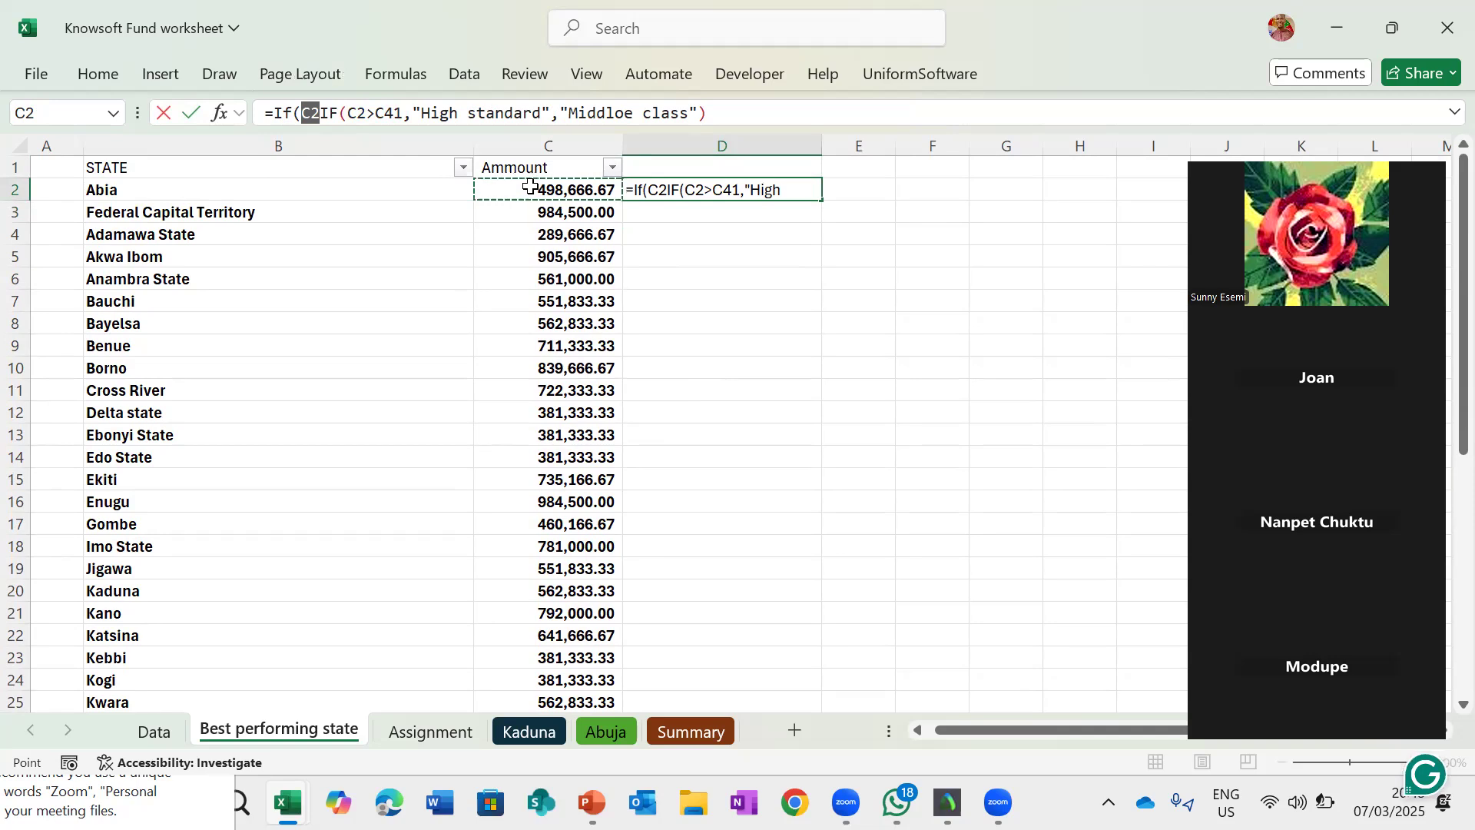
pyautogui.write('>')
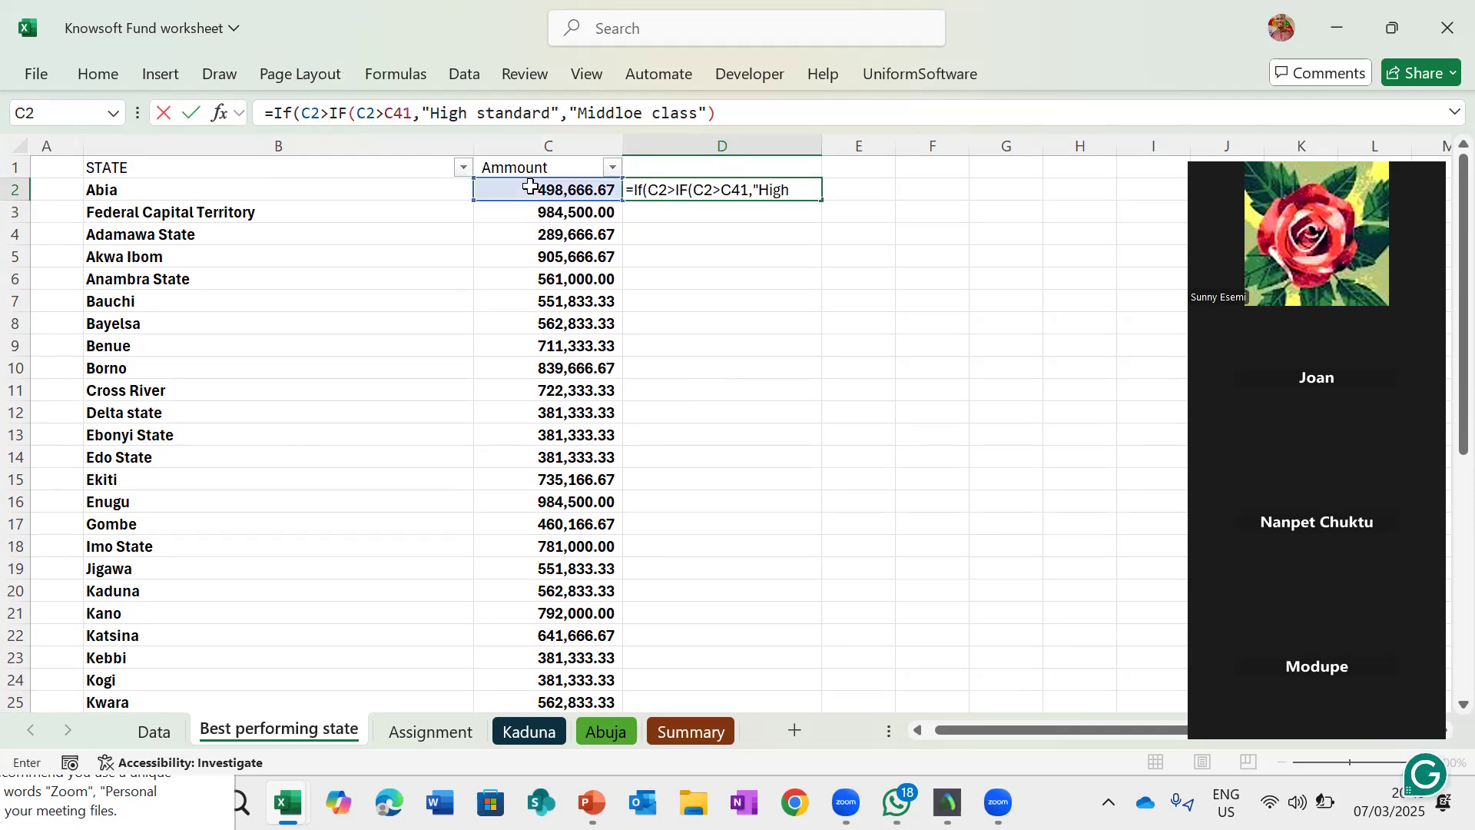
pyautogui.write('=')
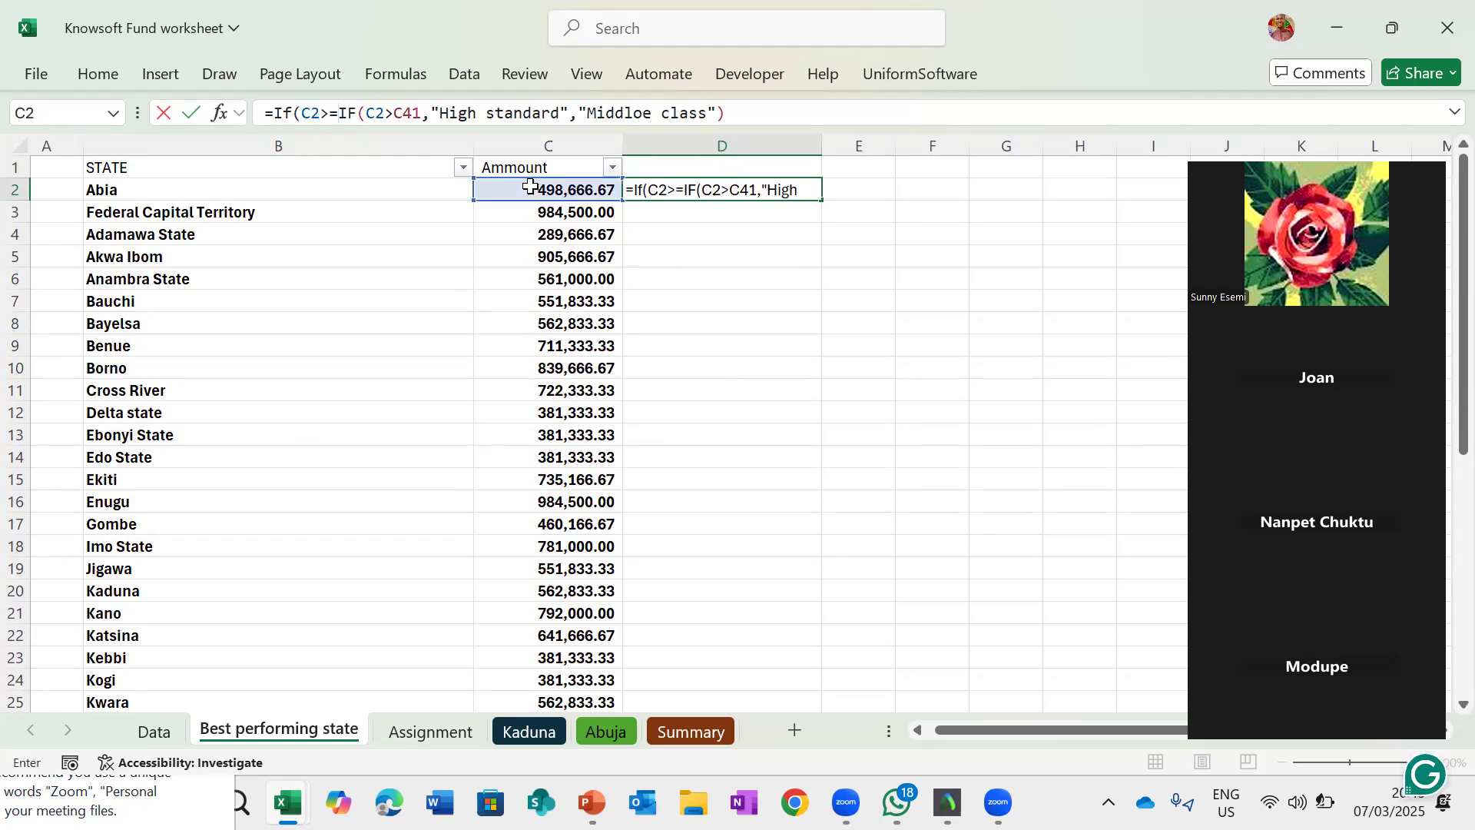
pyautogui.scroll(-5, 577, 475)
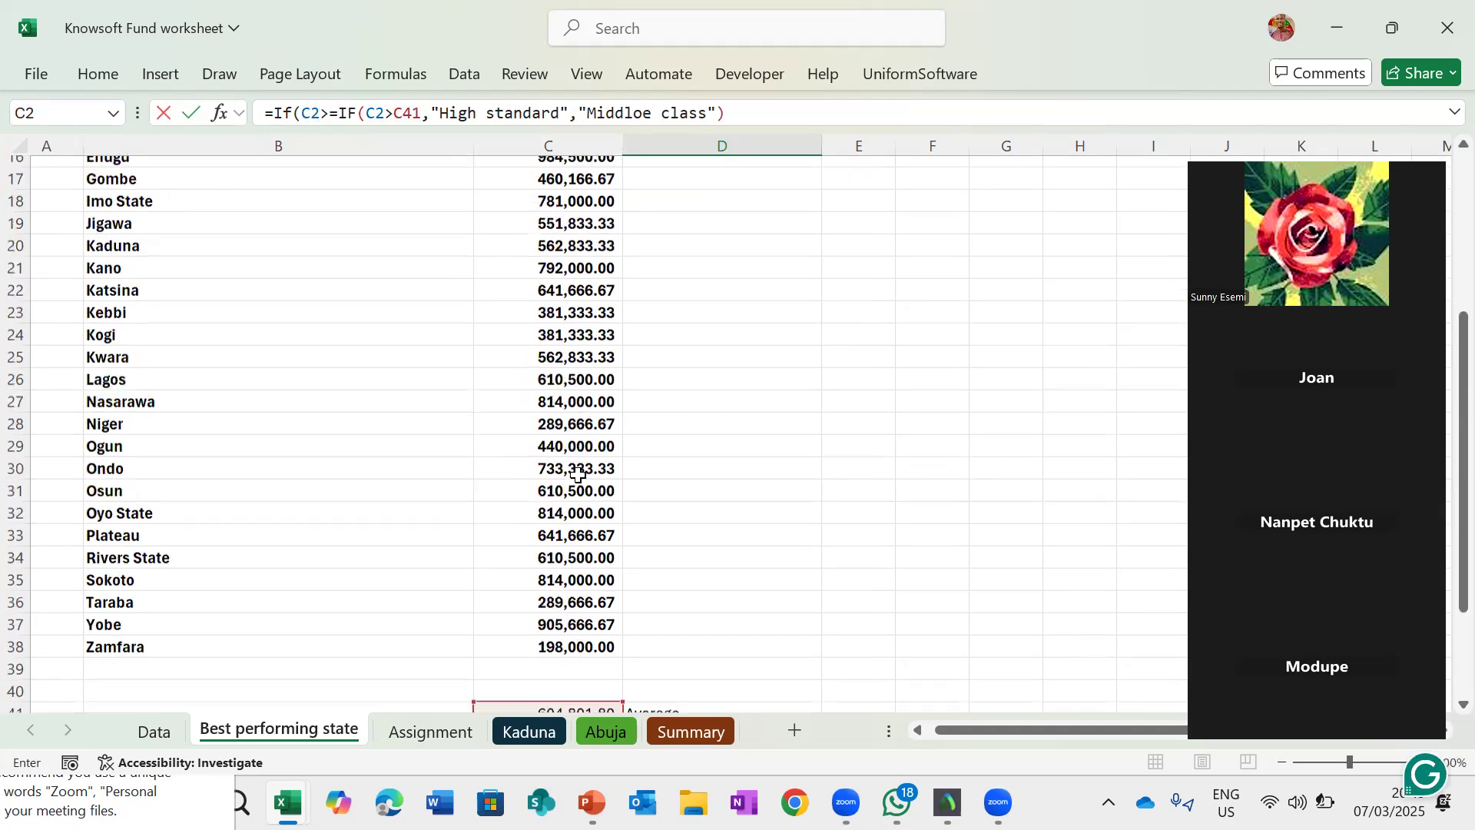
pyautogui.scroll(-4, 577, 475)
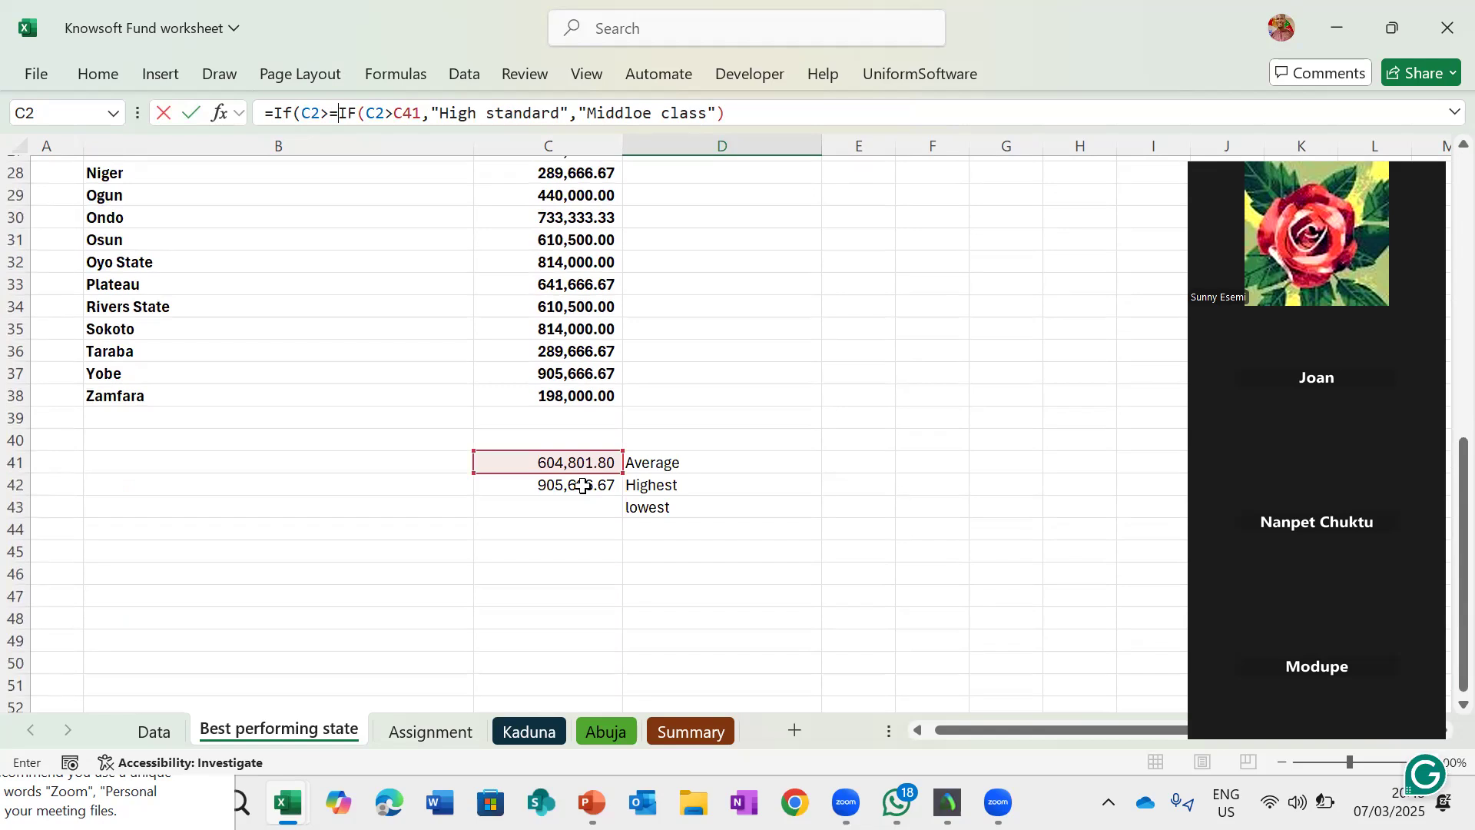
pyautogui.scroll(1, 570, 522)
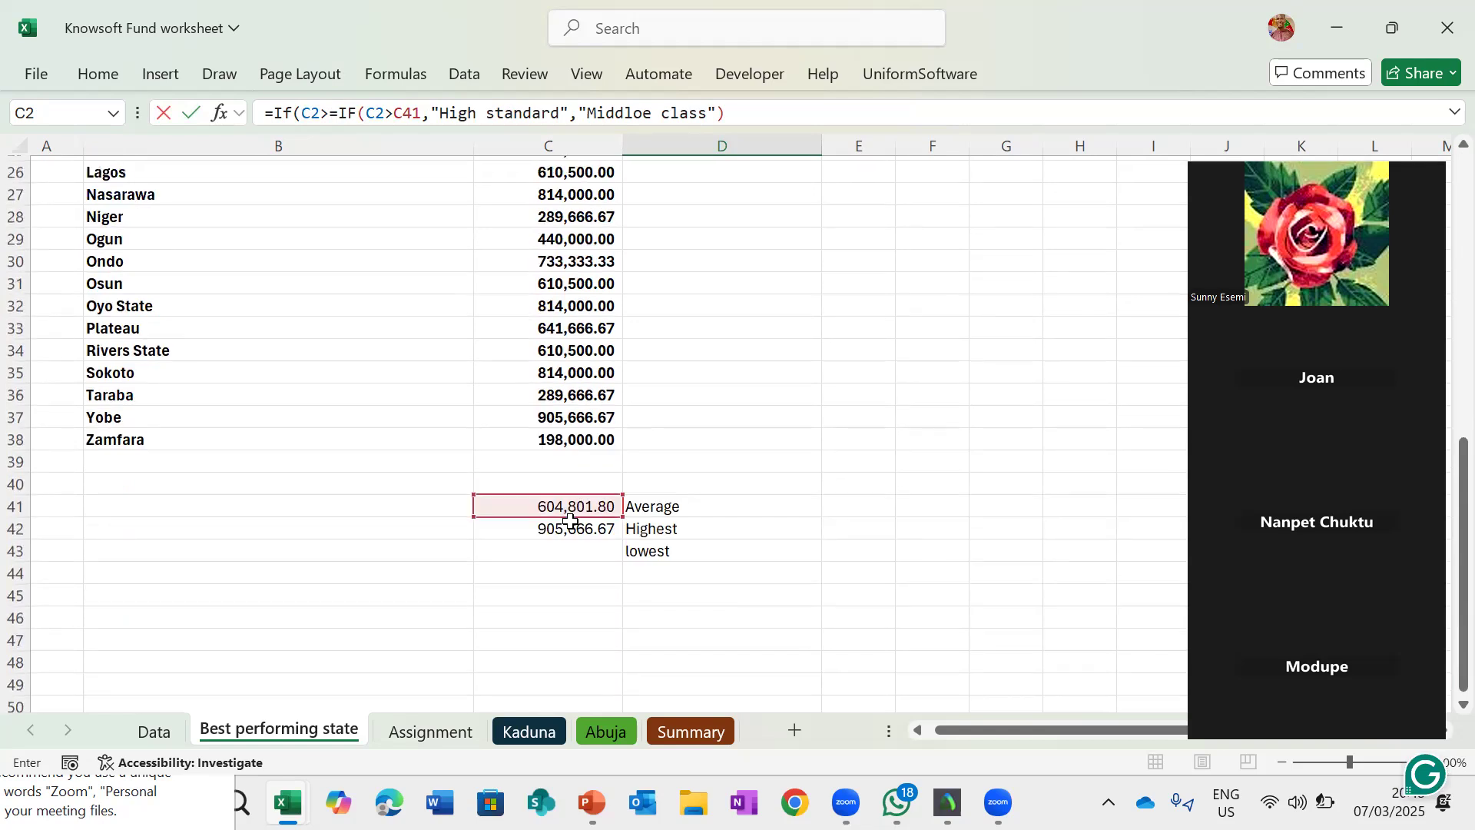
pyautogui.scroll(1, 570, 521)
pyautogui.scroll(-1, 570, 522)
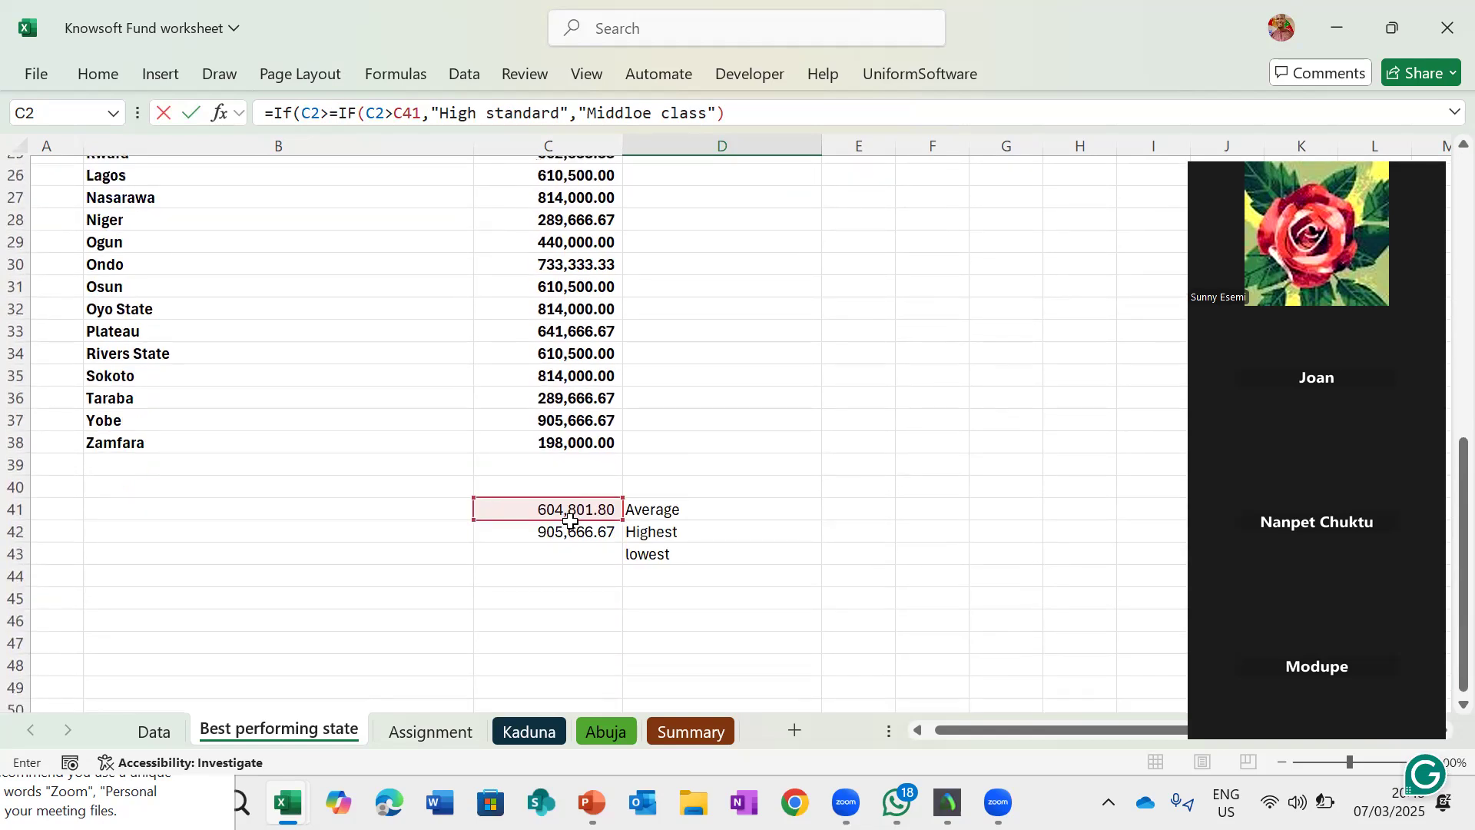
pyautogui.scroll(-1, 570, 522)
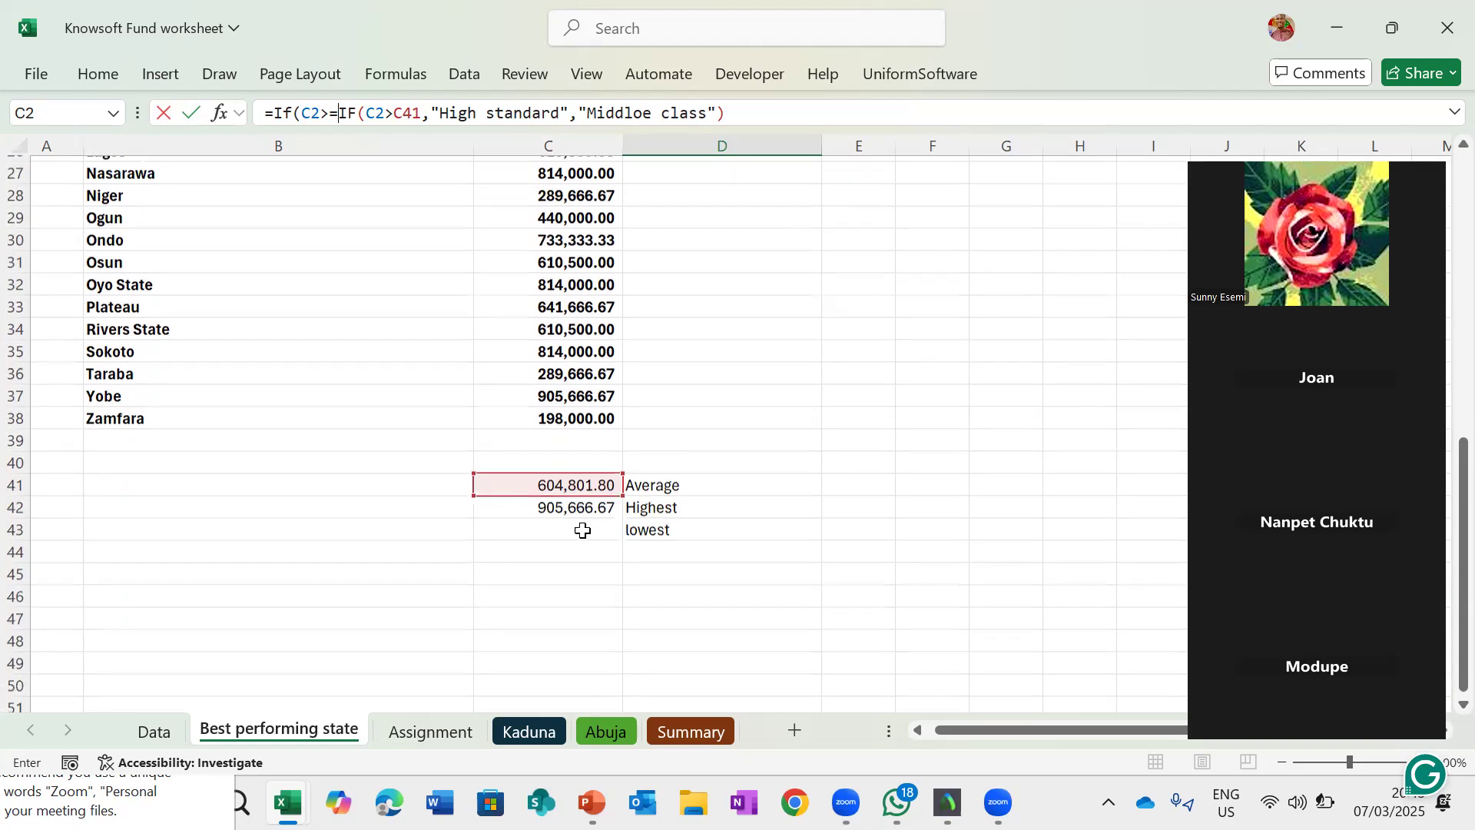
pyautogui.click(578, 481)
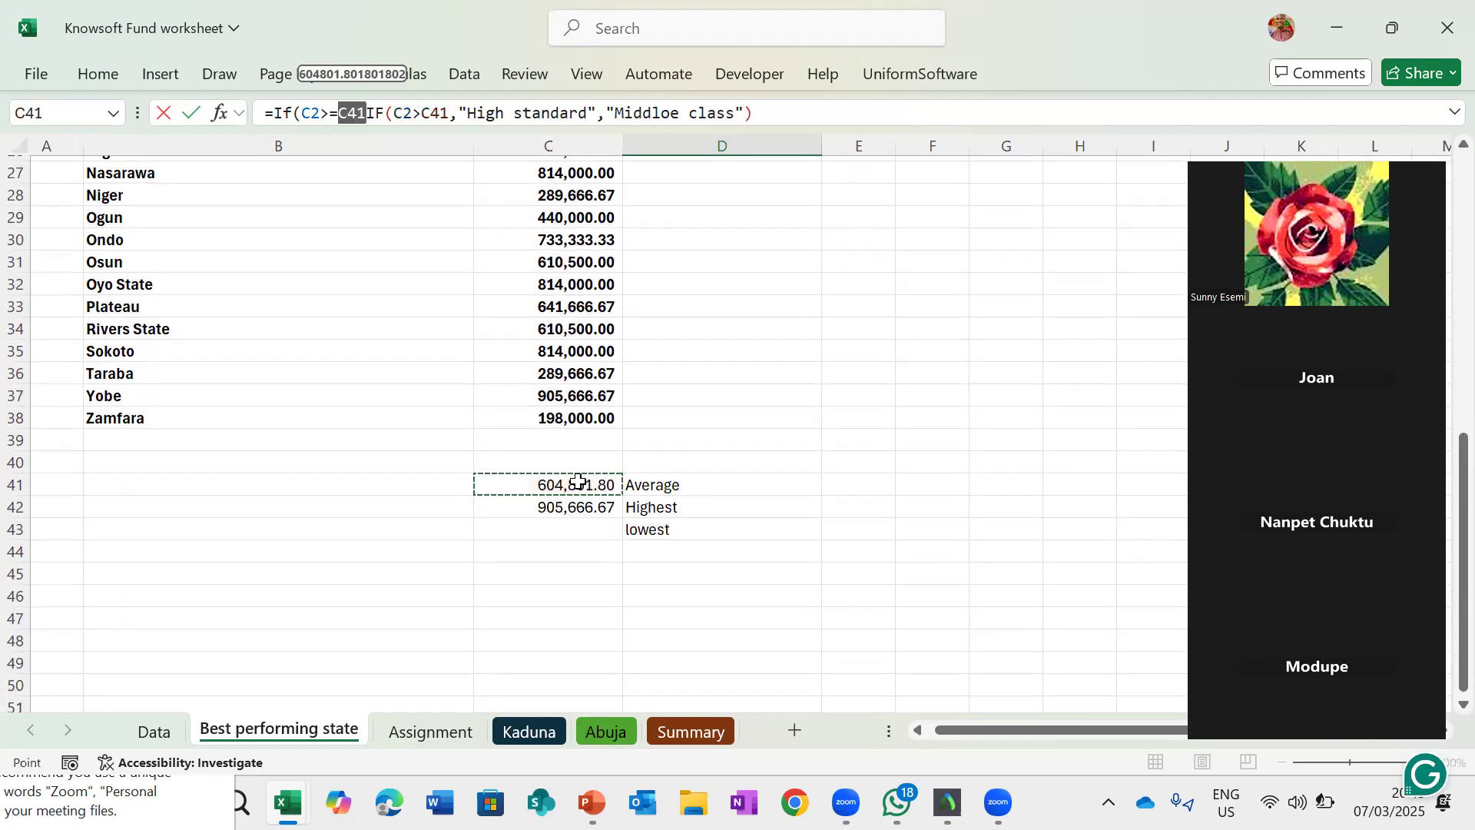
pyautogui.write(',"')
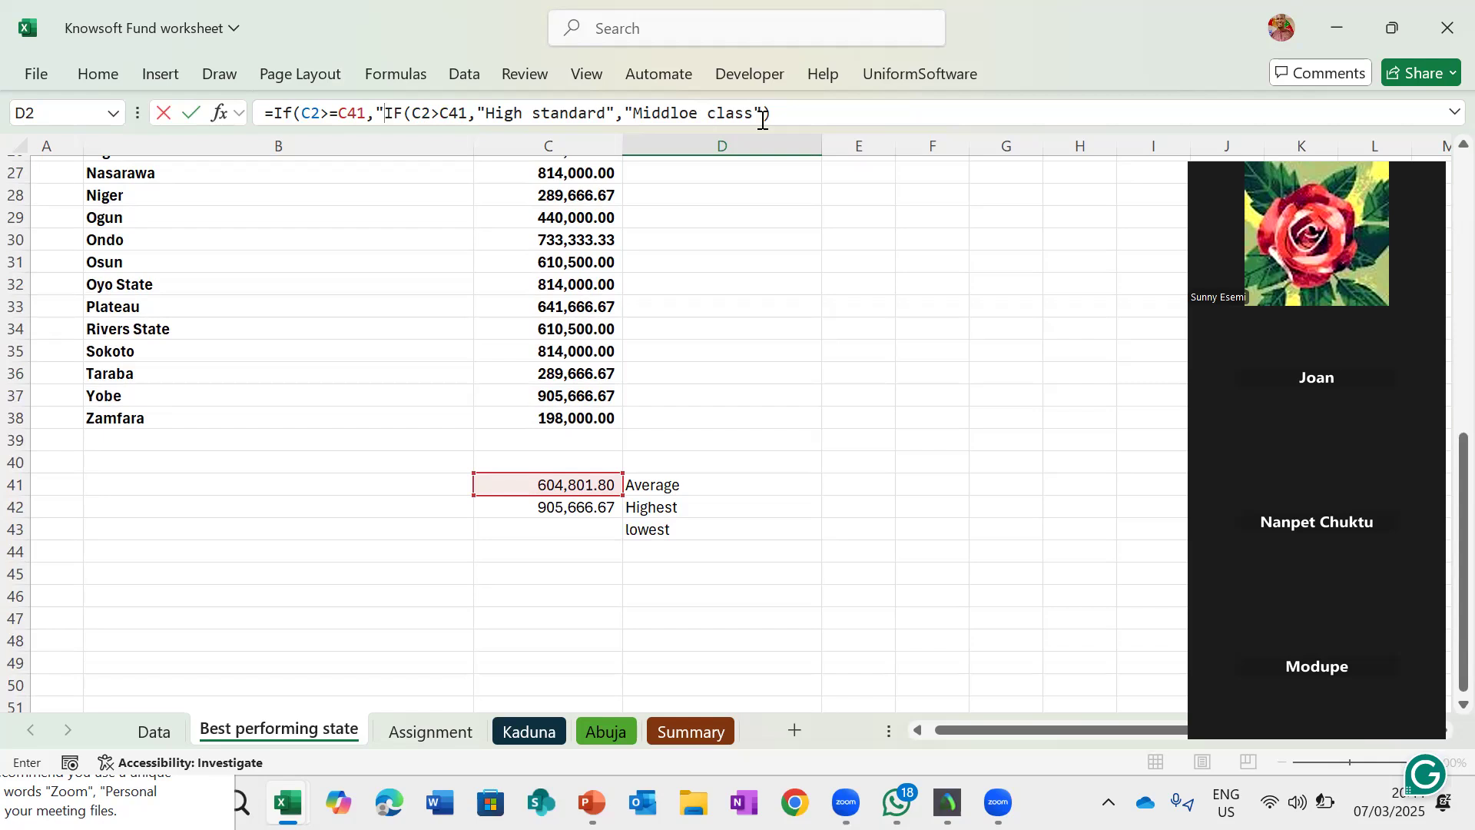
pyautogui.press('Escape')
# - Filter the Amount column to show only the lowest value, 198,000.00
pyautogui.scroll(-9, 579, 484)
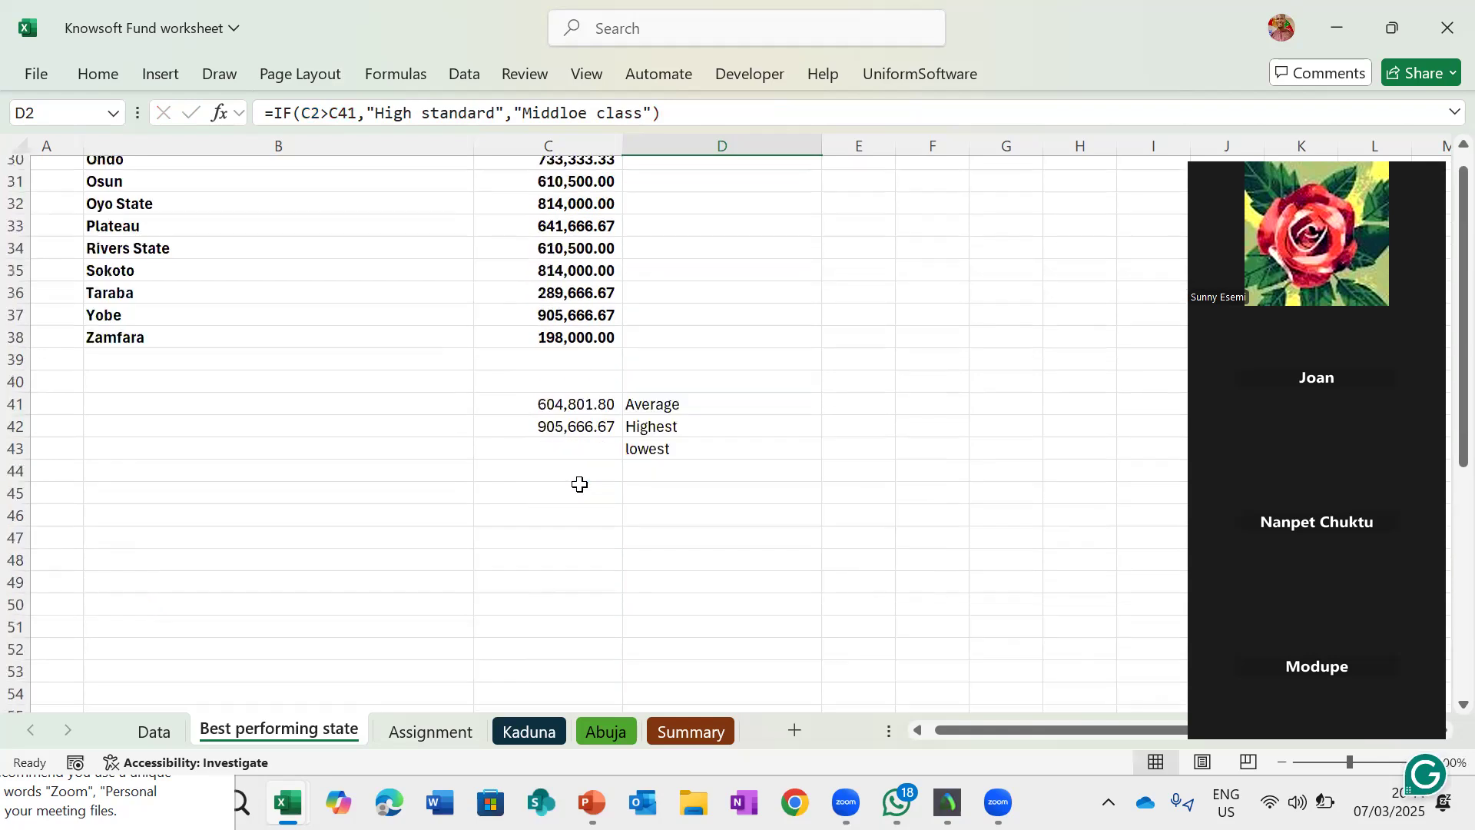
pyautogui.scroll(10, 579, 484)
pyautogui.scroll(2, 622, 634)
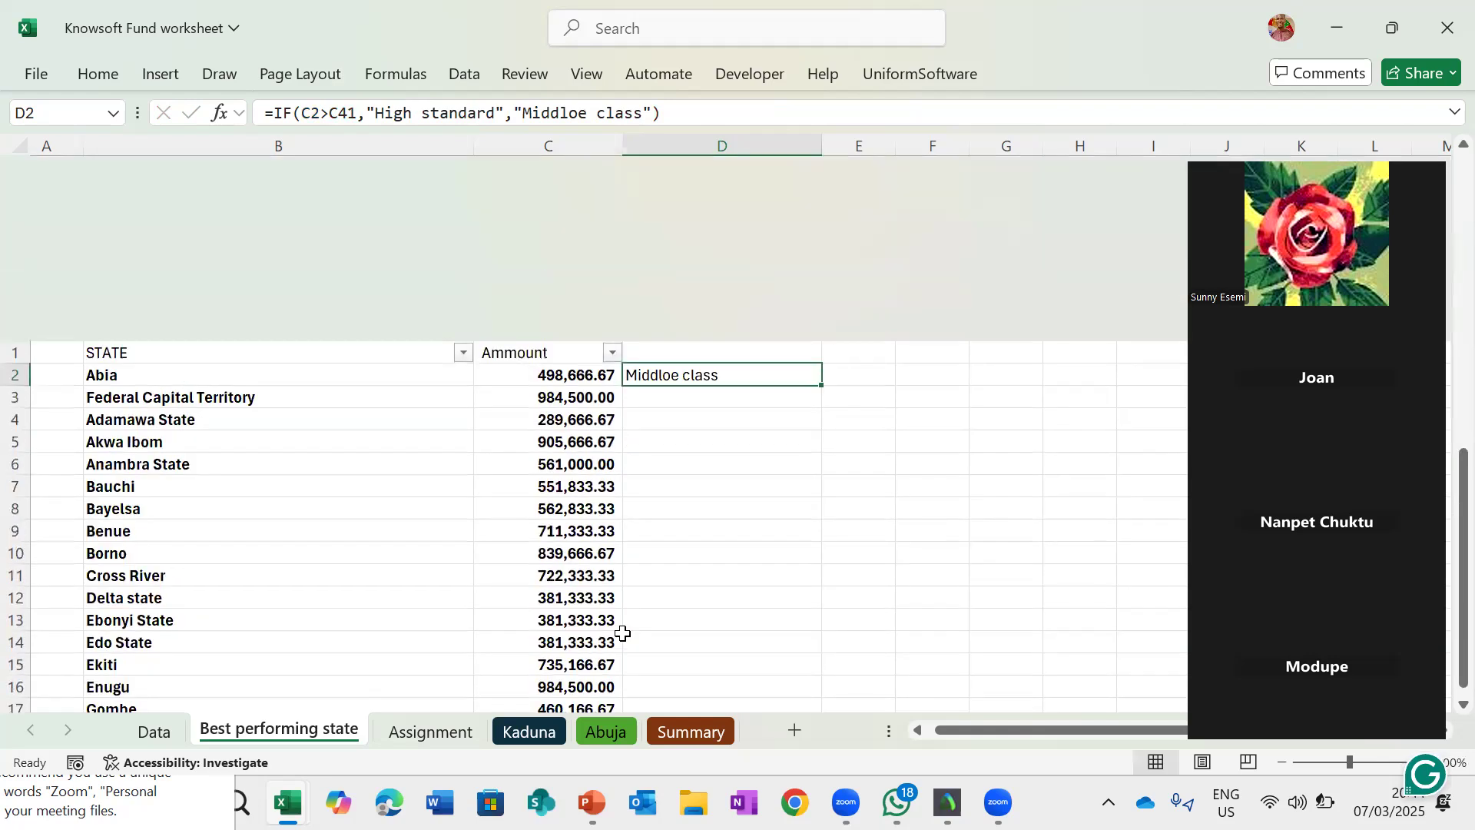
pyautogui.click(612, 168)
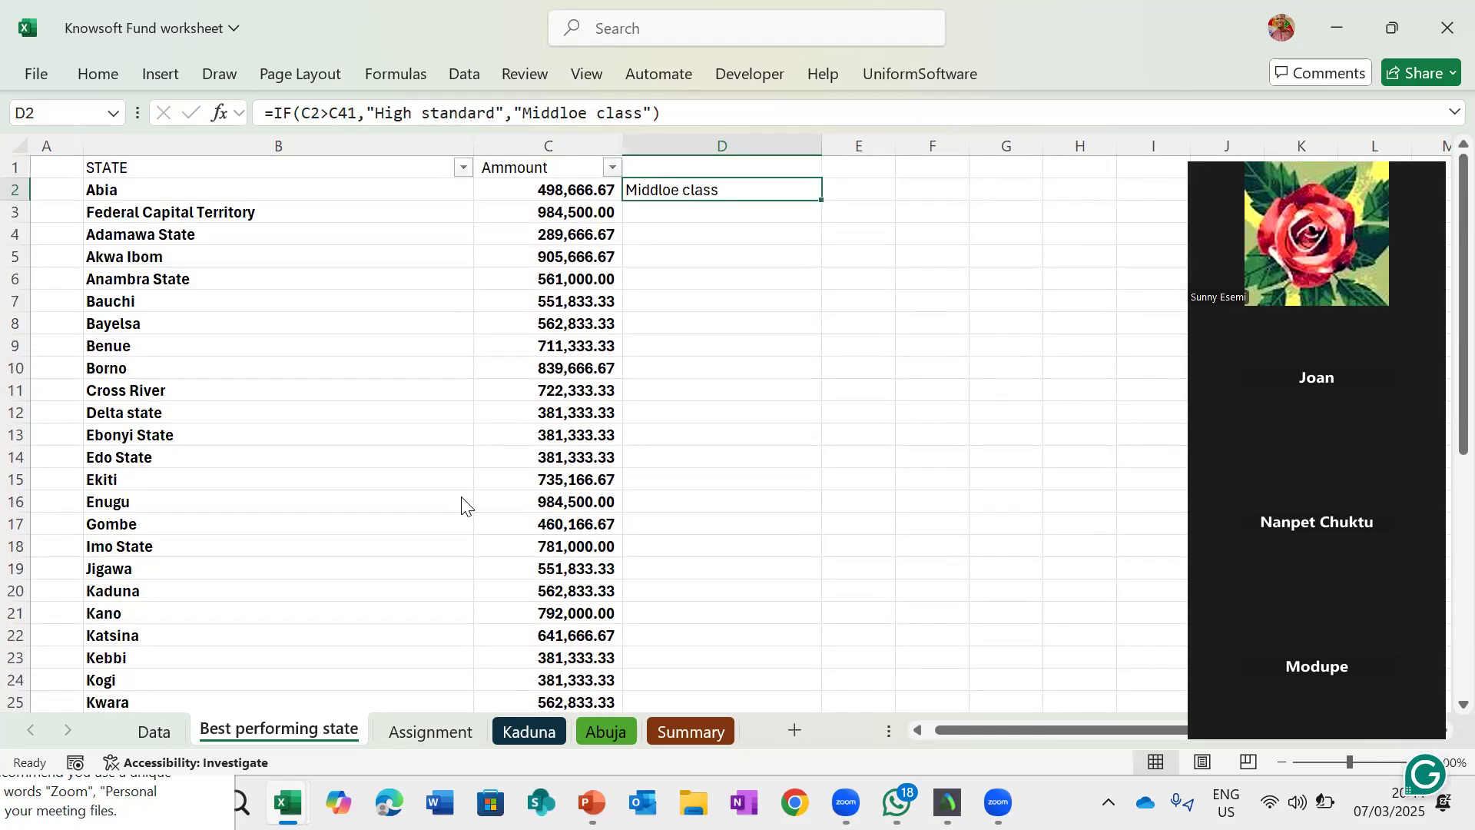
pyautogui.click(414, 470)
pyautogui.click(407, 492)
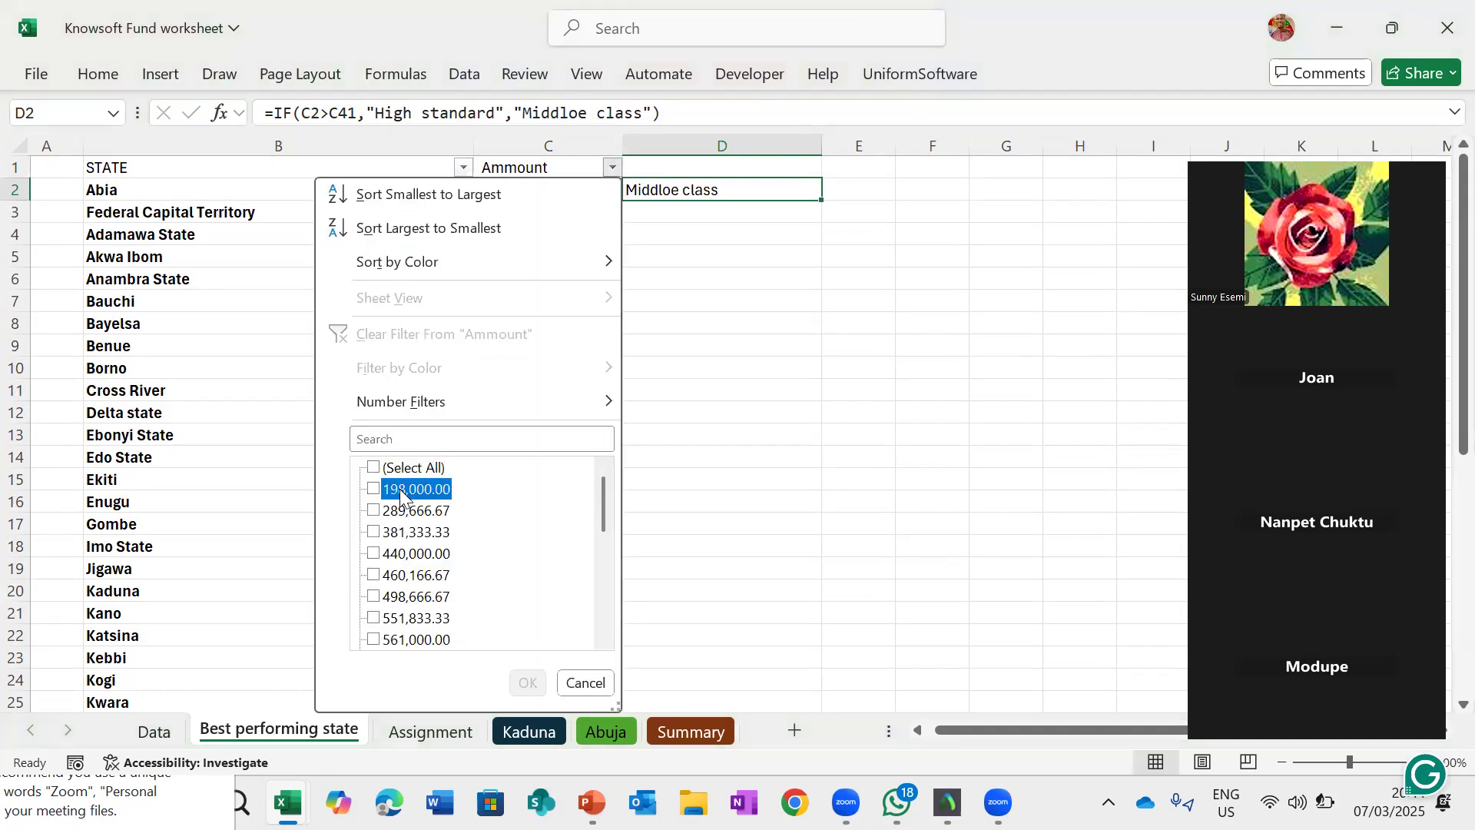
pyautogui.click(529, 686)
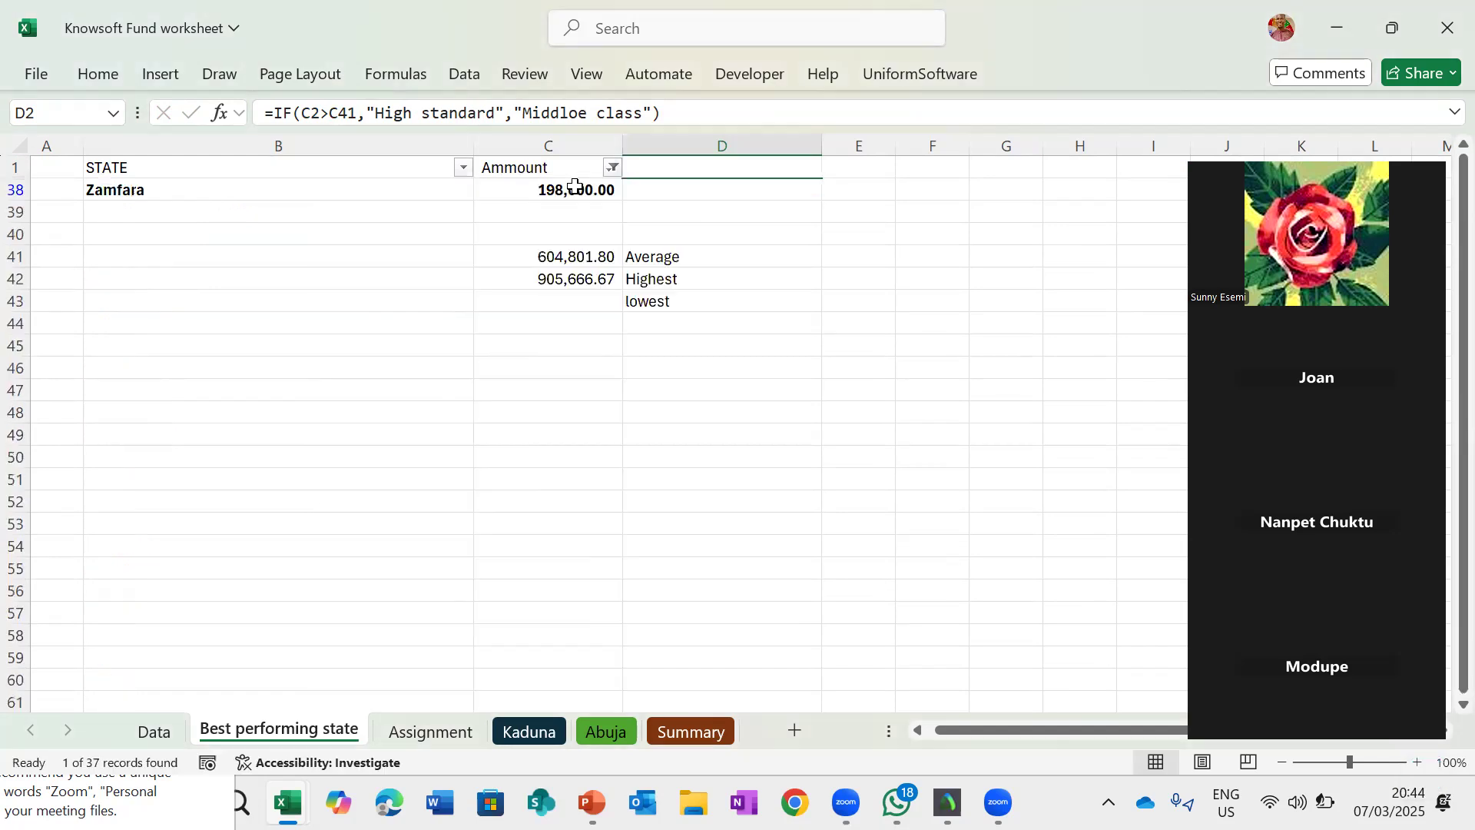
# - Copy Zamfara's amount and paste it as a value into cell C43
pyautogui.click(575, 186)
pyautogui.hotkey('ctrl', 'c')
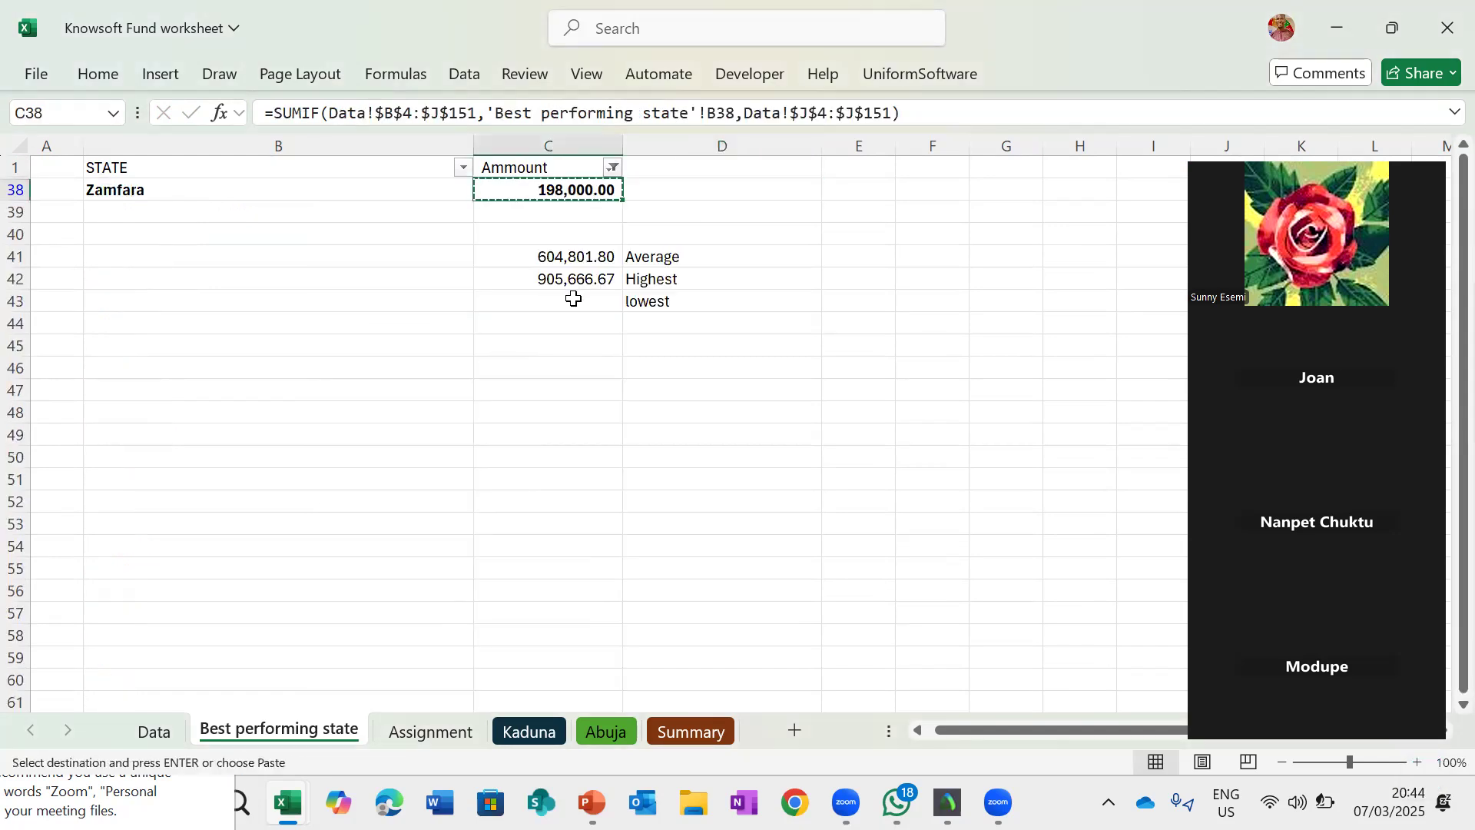
pyautogui.click(575, 299)
pyautogui.rightClick(578, 302)
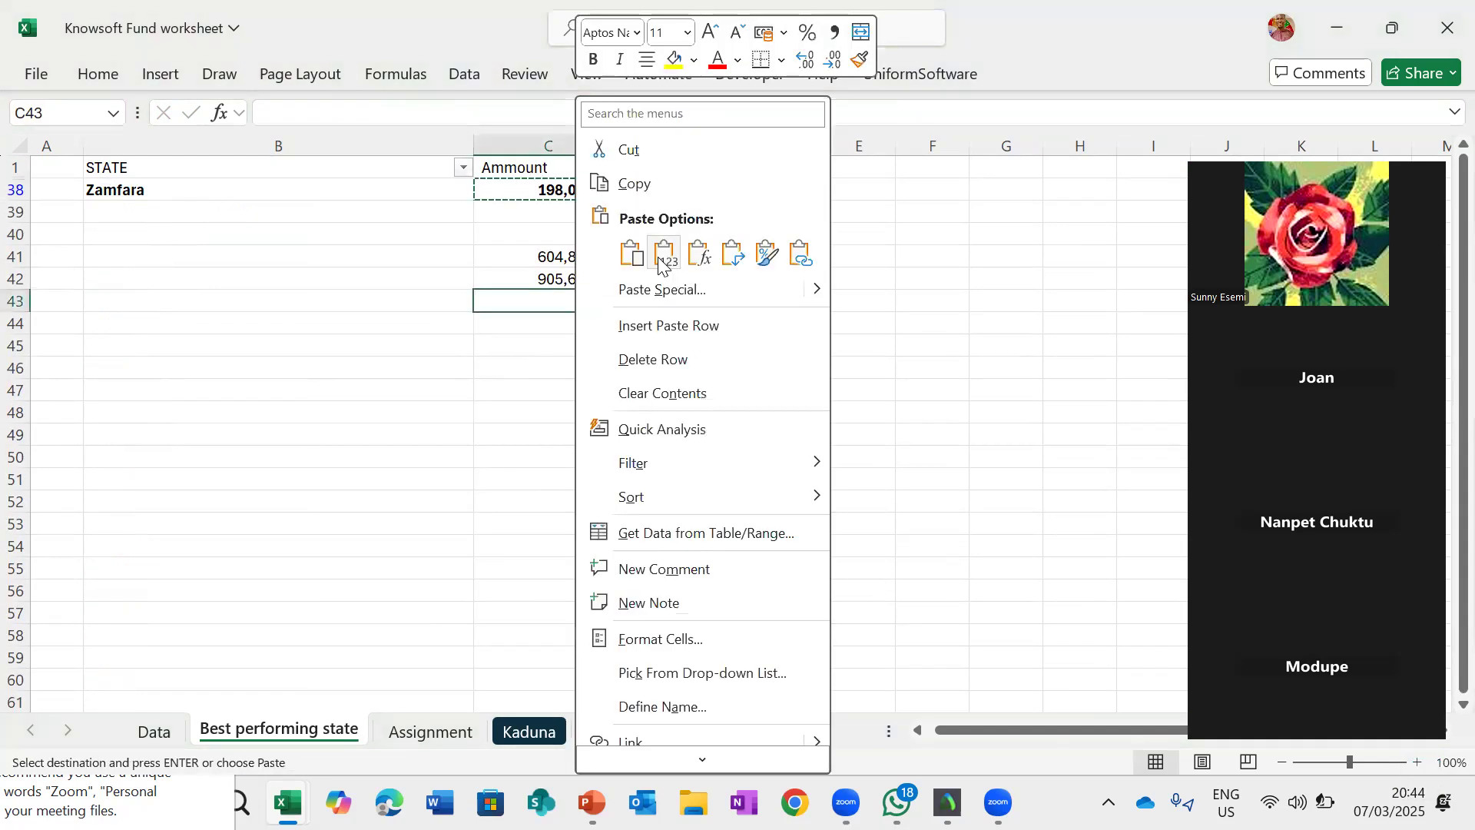
pyautogui.click(663, 258)
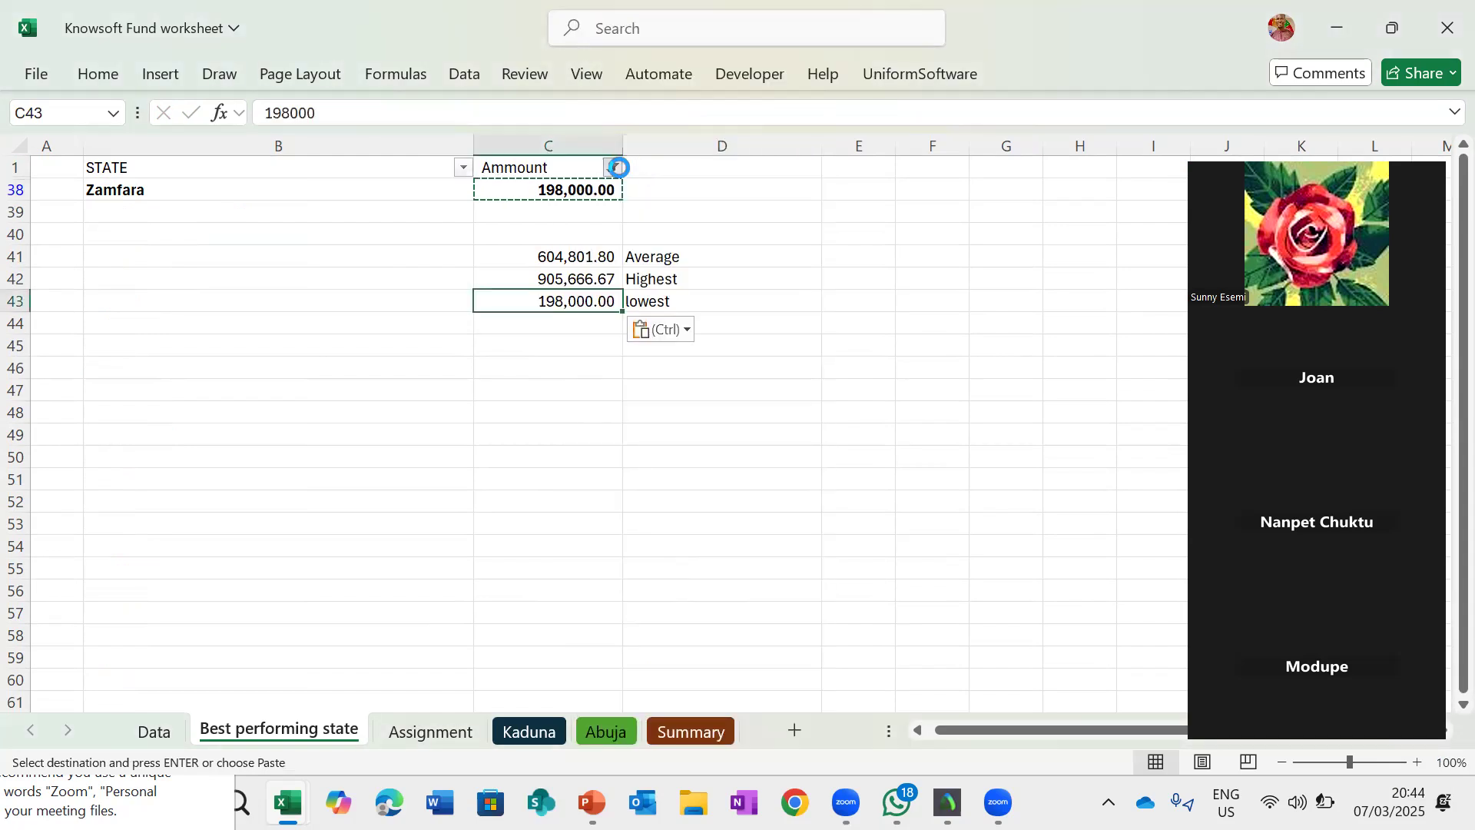
# - Clear the Amount column filter so every state is shown again
pyautogui.click(614, 169)
pyautogui.click(429, 467)
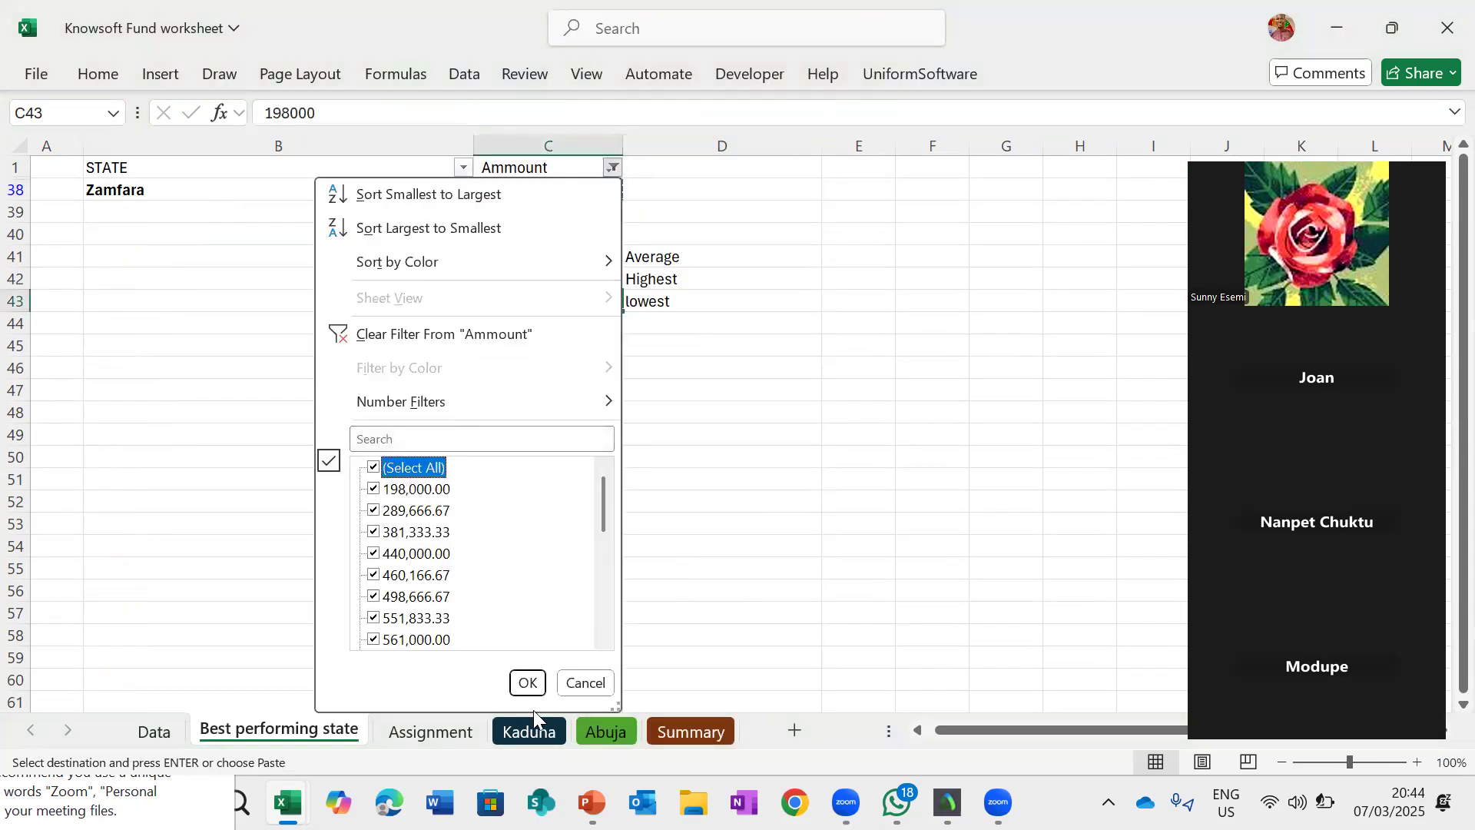
pyautogui.click(530, 683)
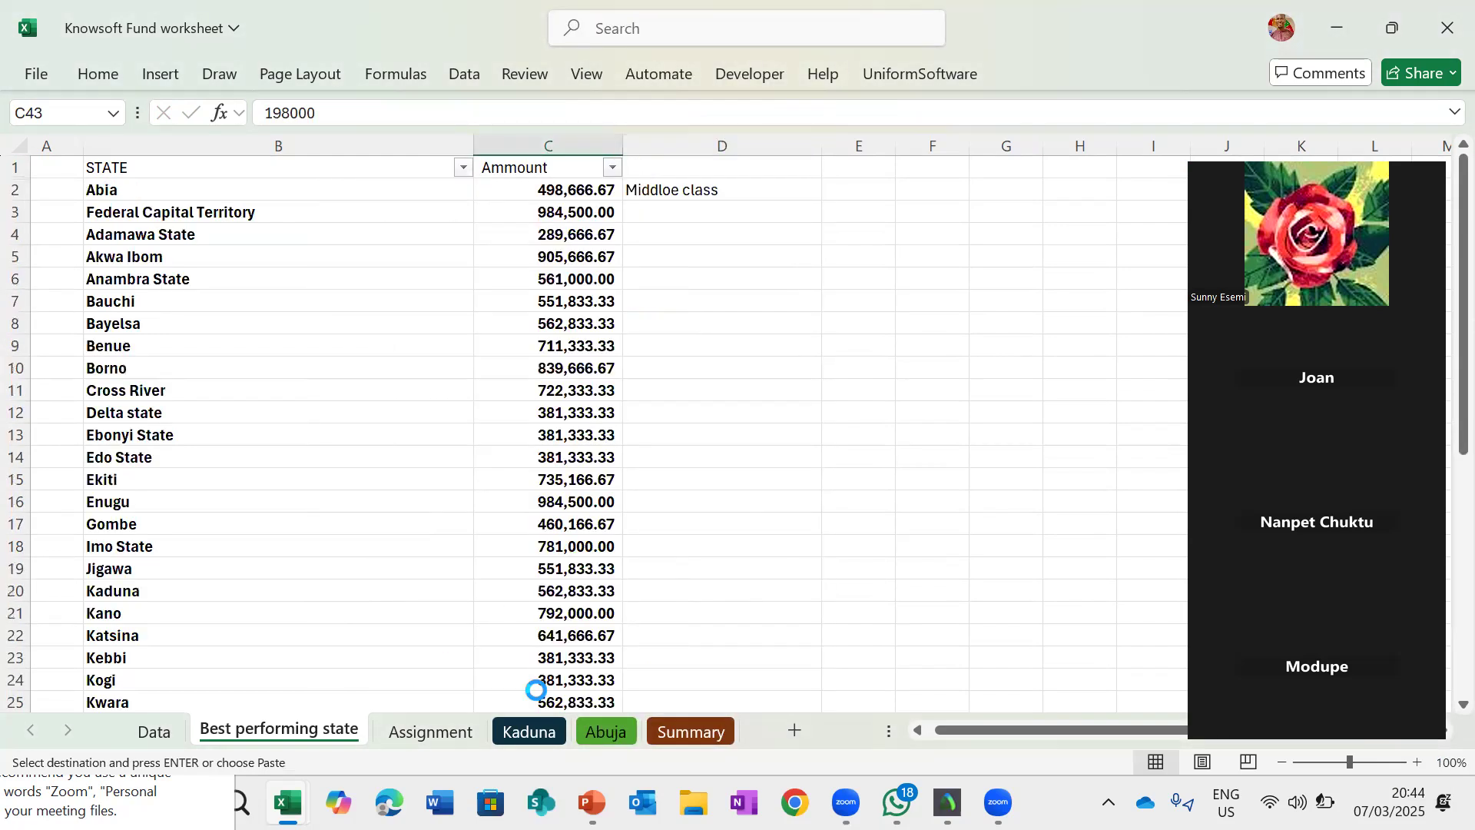
# - In D2, begin an outer IF around the existing formula whose condition compares C2 with the lowest value in C43
pyautogui.click(672, 190)
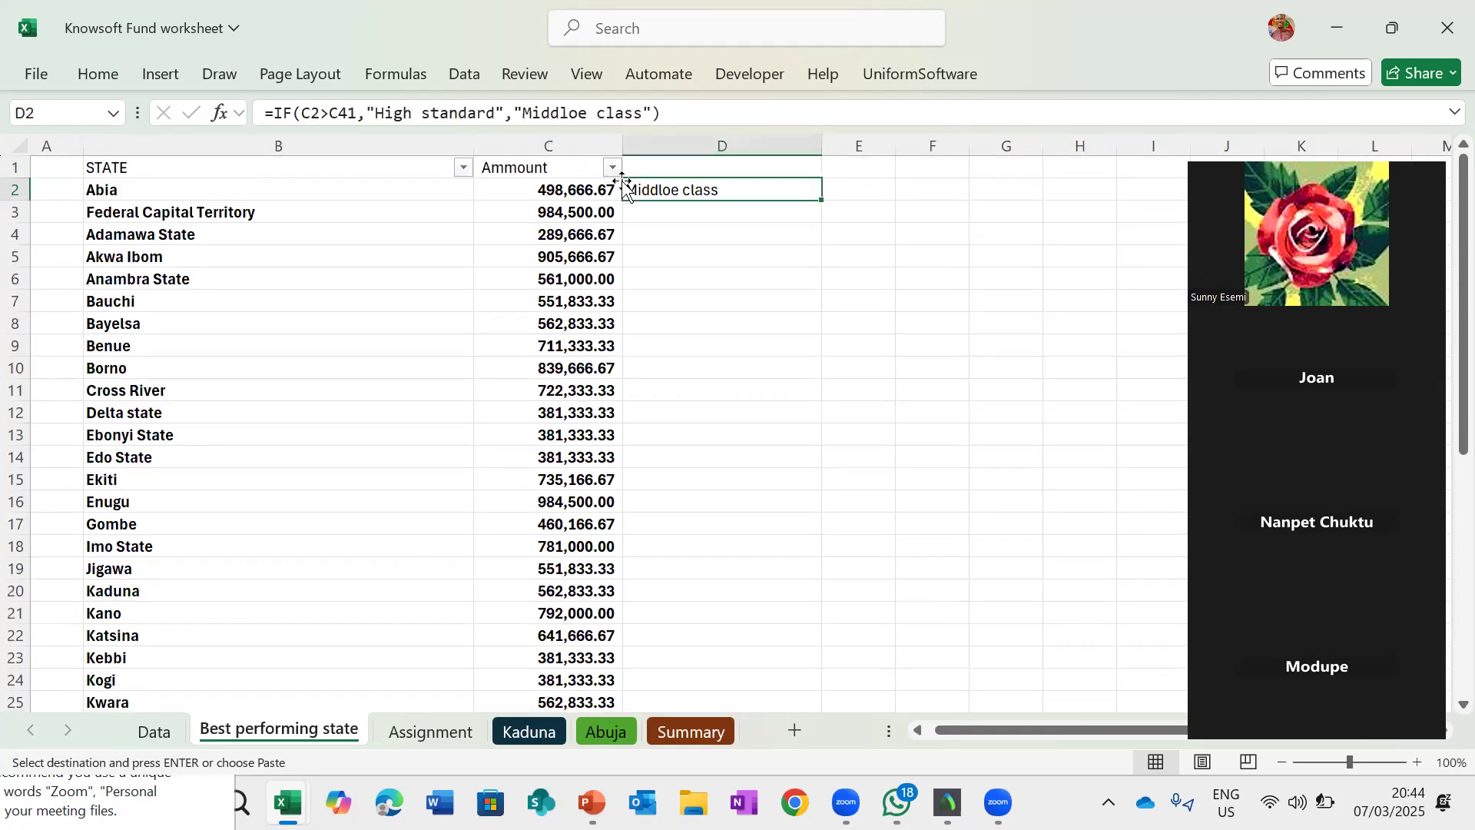
pyautogui.click(278, 110)
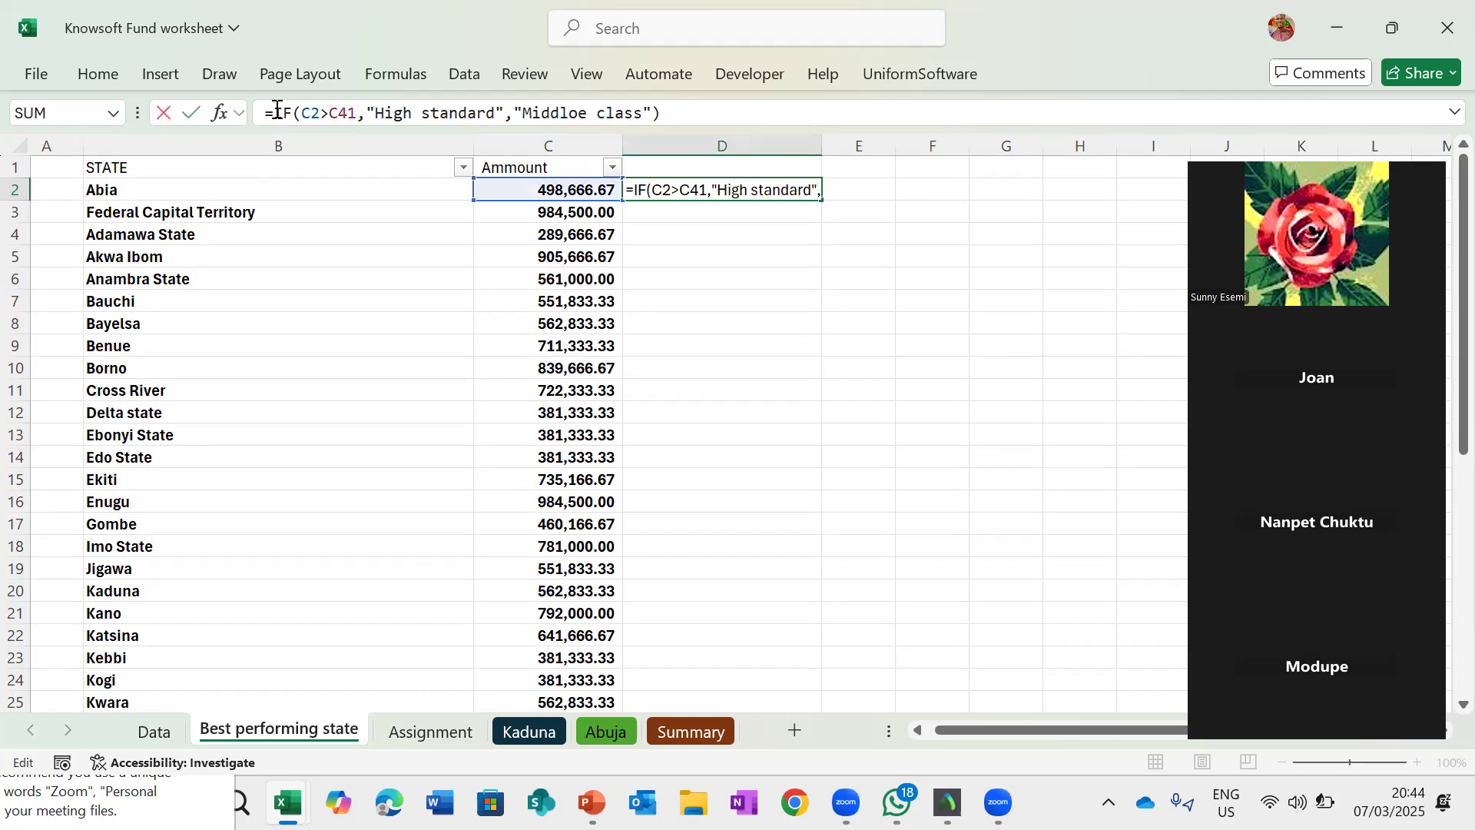
pyautogui.write('If(')
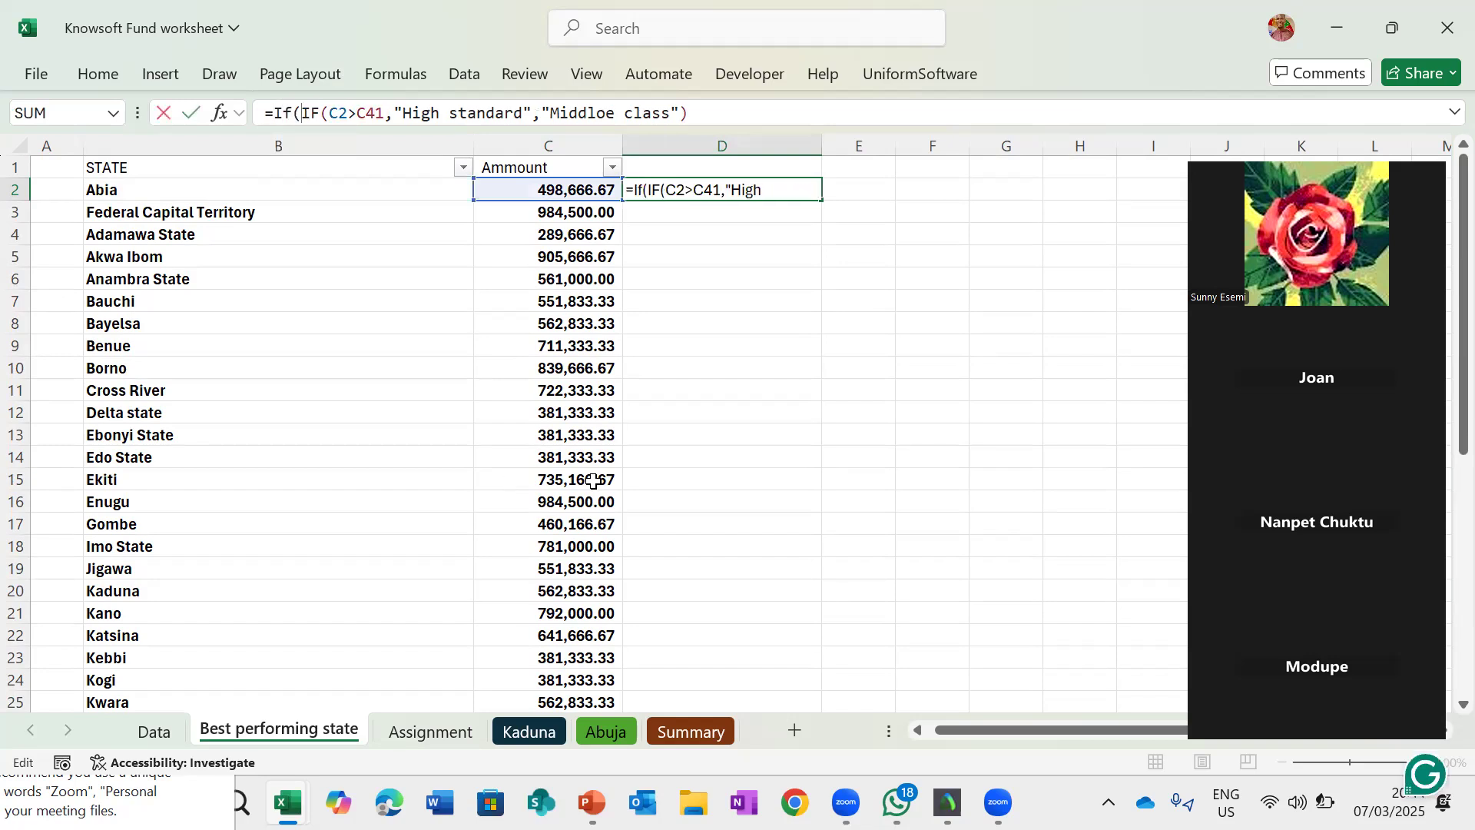
pyautogui.scroll(-6, 593, 481)
pyautogui.scroll(-5, 592, 481)
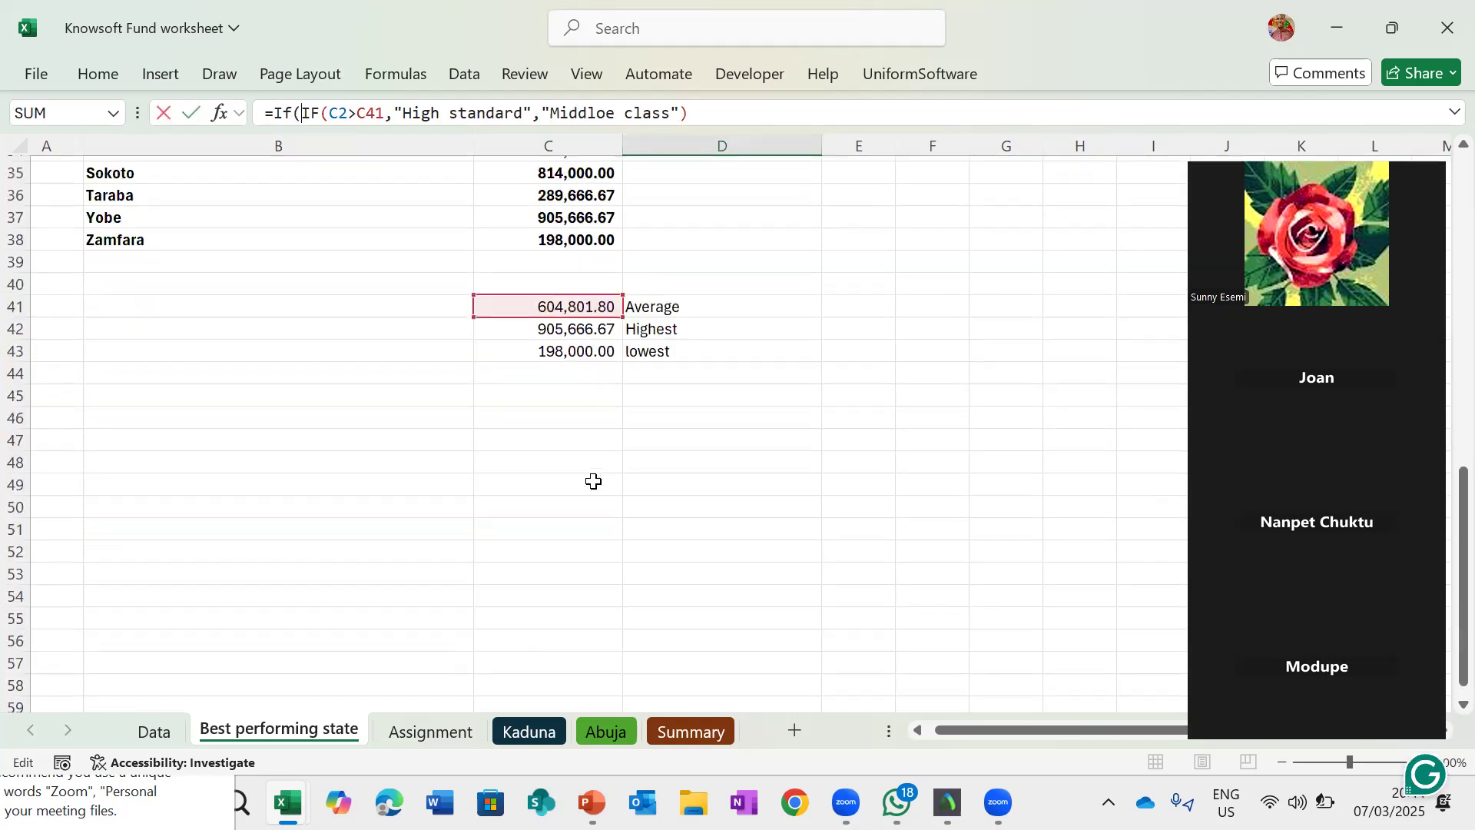
pyautogui.scroll(1, 594, 481)
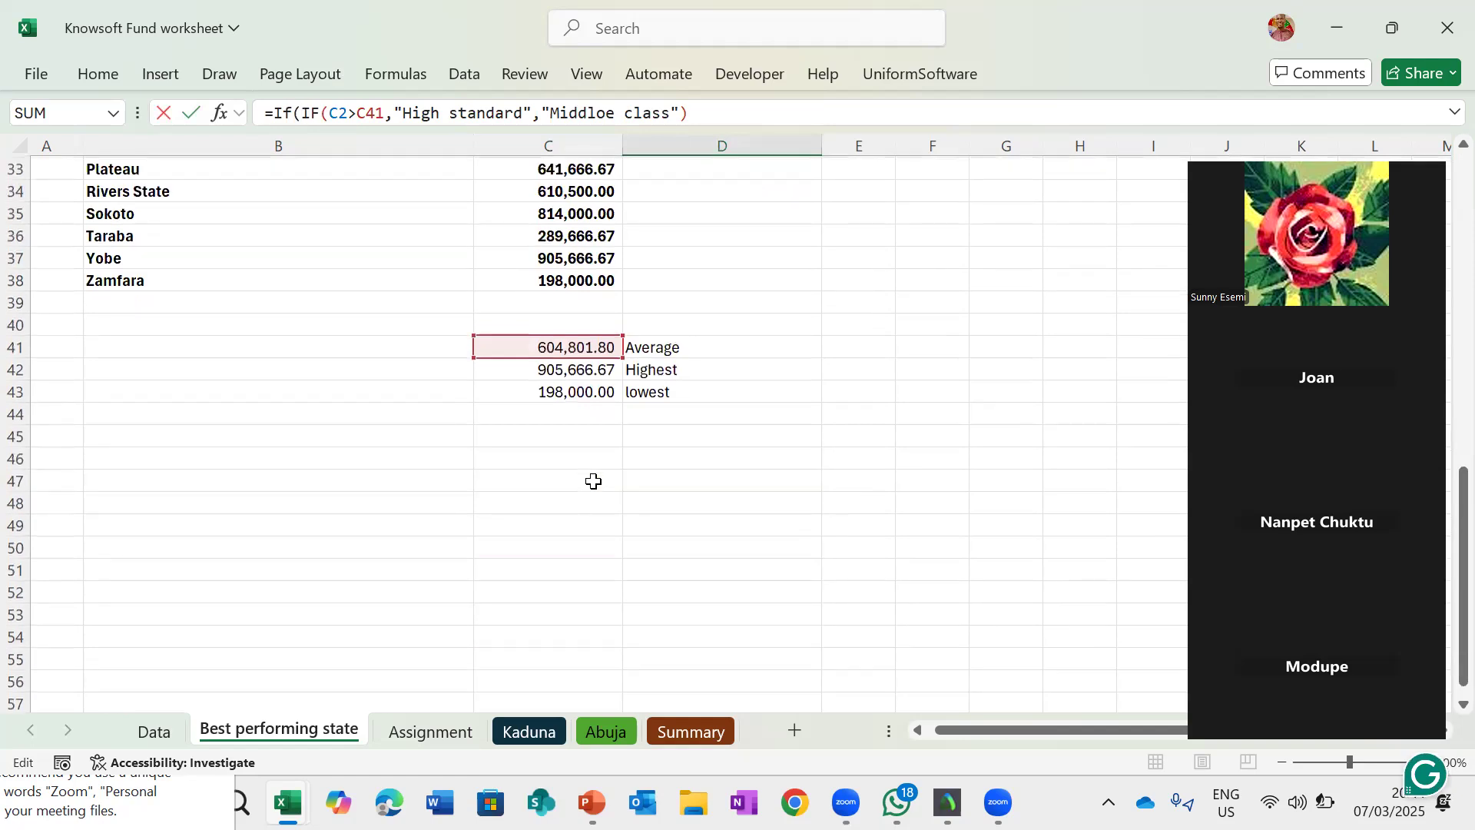
pyautogui.scroll(3, 594, 481)
pyautogui.scroll(7, 594, 481)
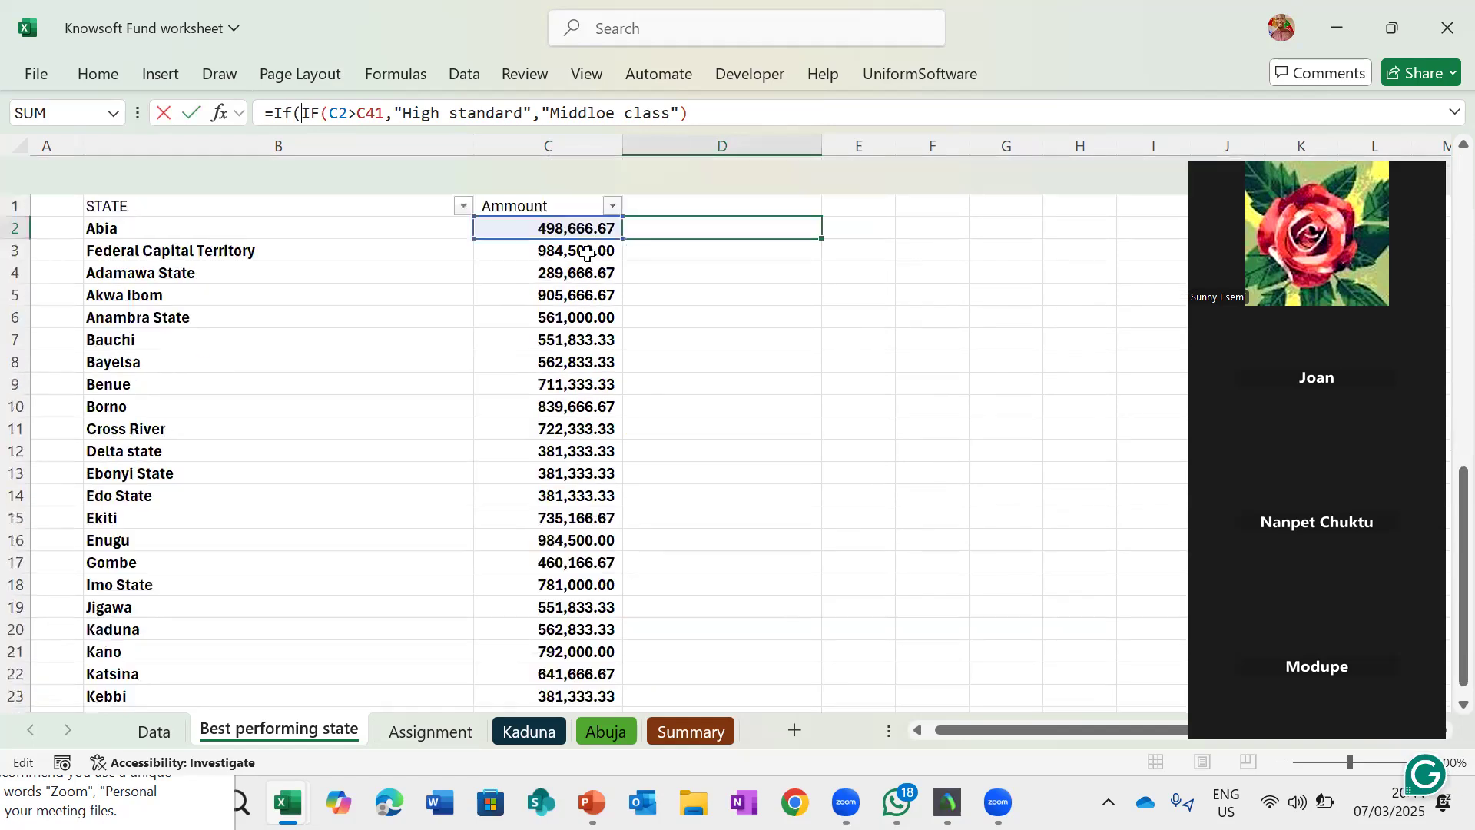
pyautogui.click(561, 186)
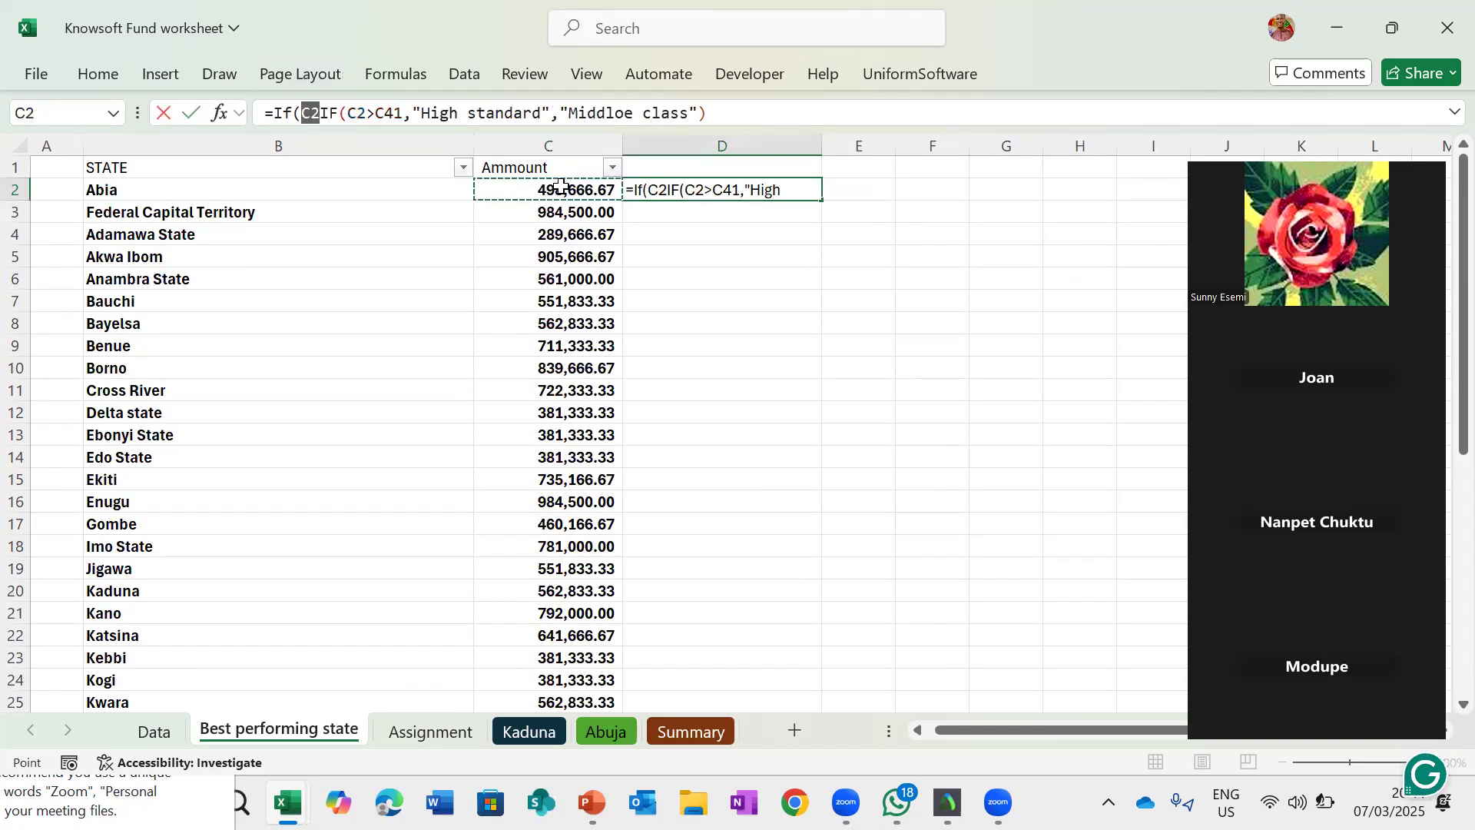
pyautogui.write('<')
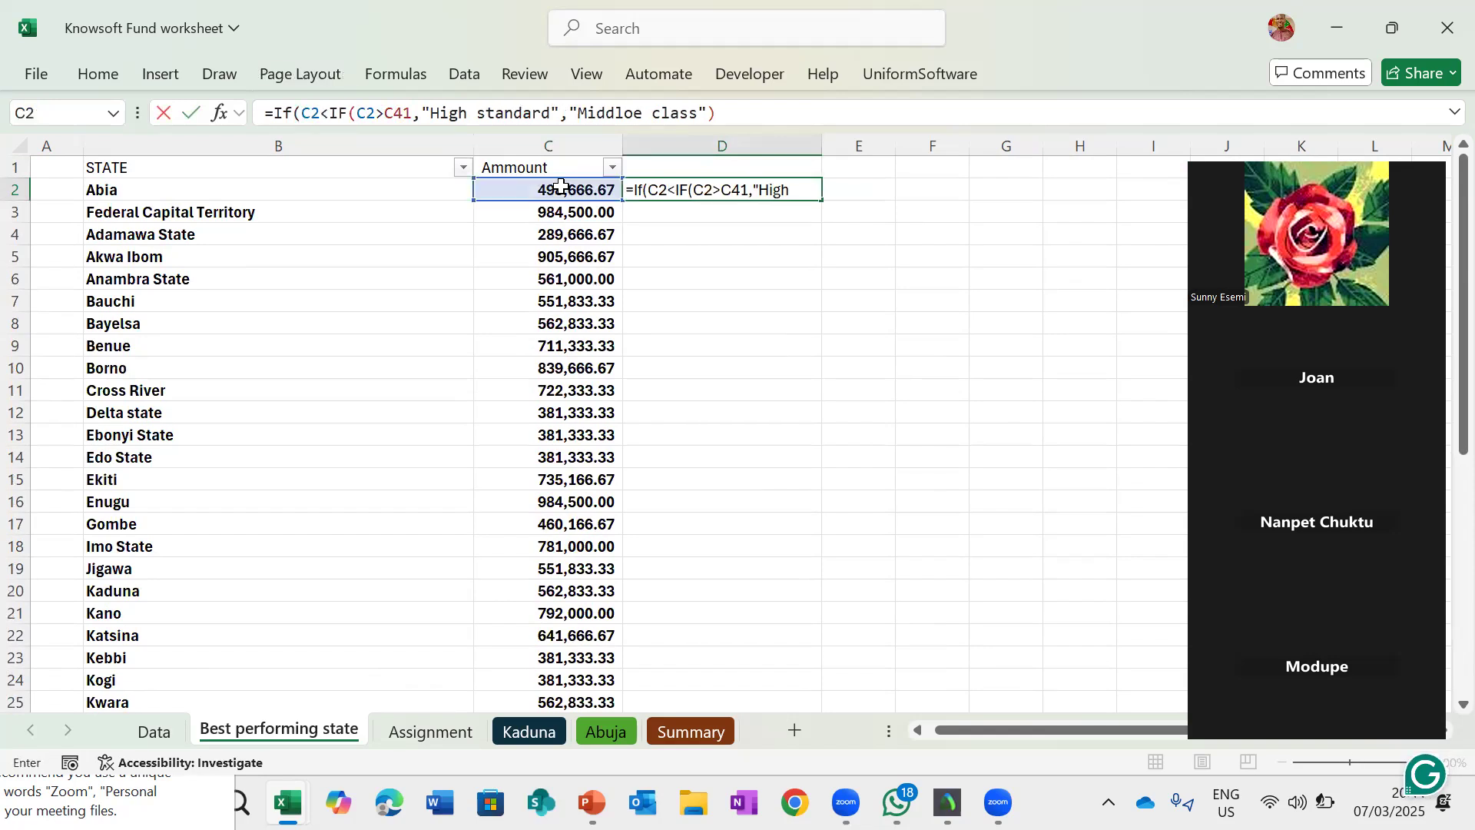
pyautogui.write('+')
pyautogui.scroll(-8, 567, 321)
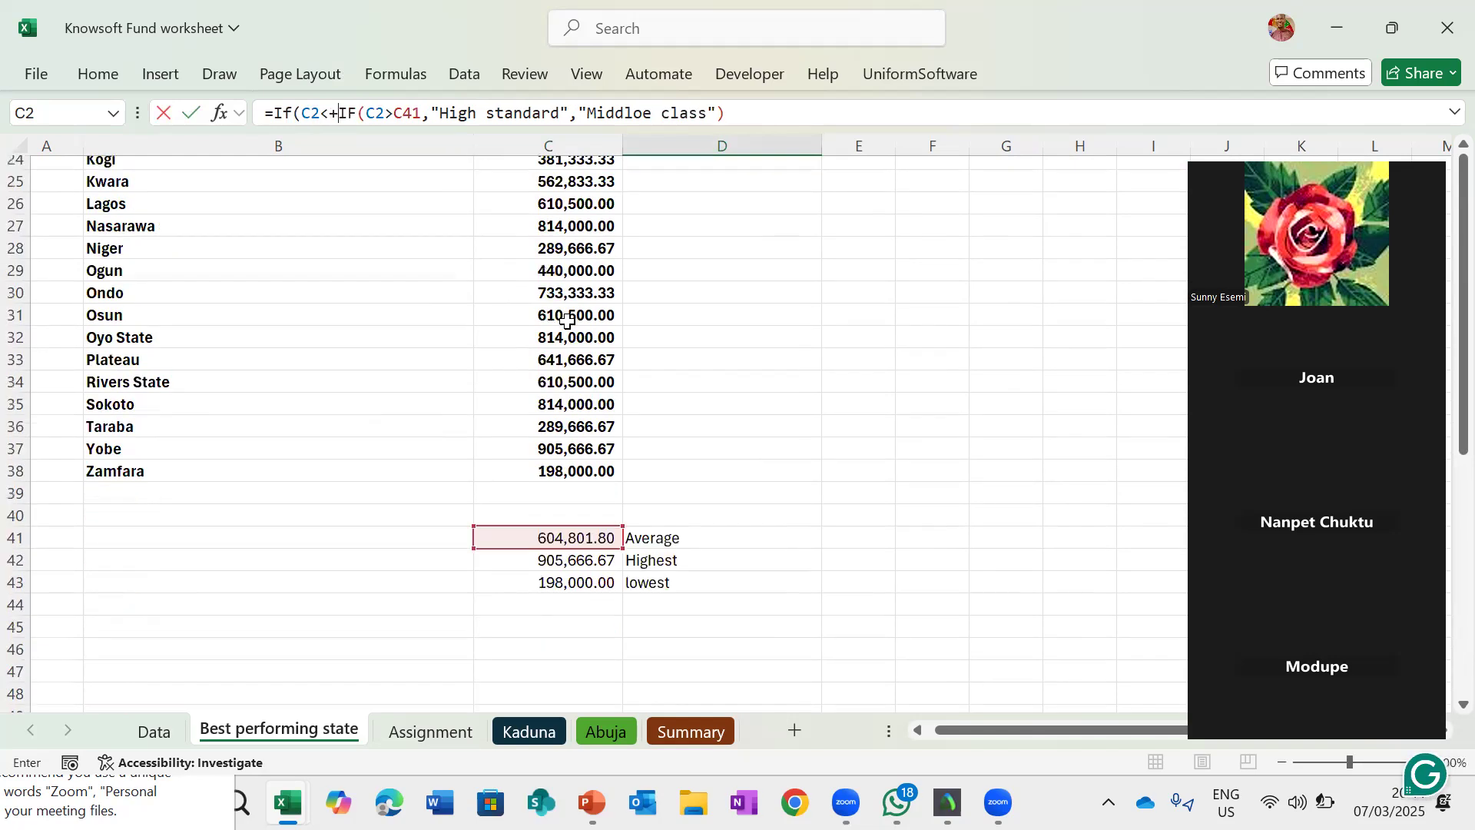
pyautogui.scroll(-3, 567, 322)
pyautogui.click(567, 398)
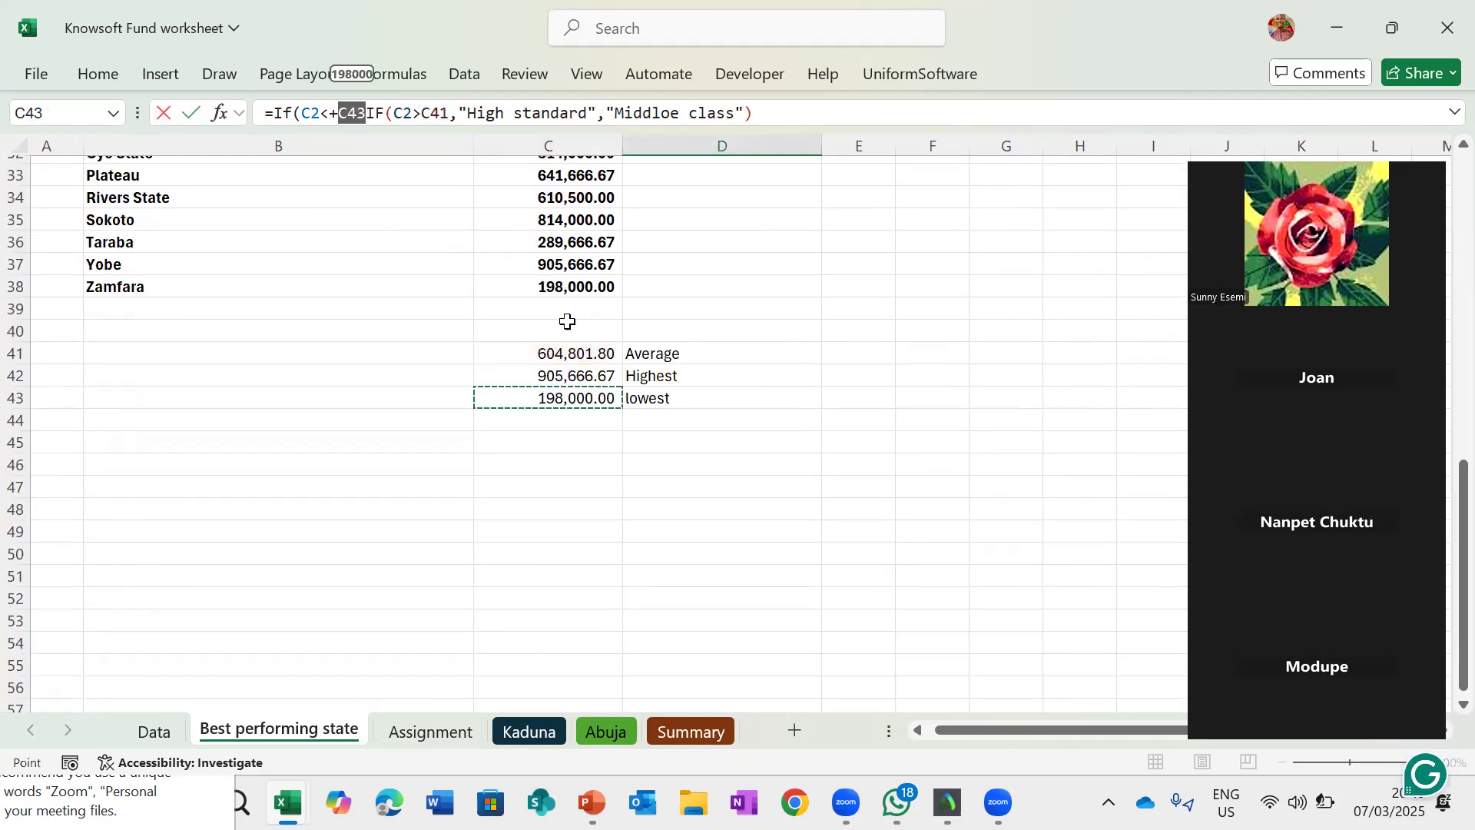
# - Complete the nested formula with "low standard" as the outer IF's true result and close its parentheses
pyautogui.write(',')
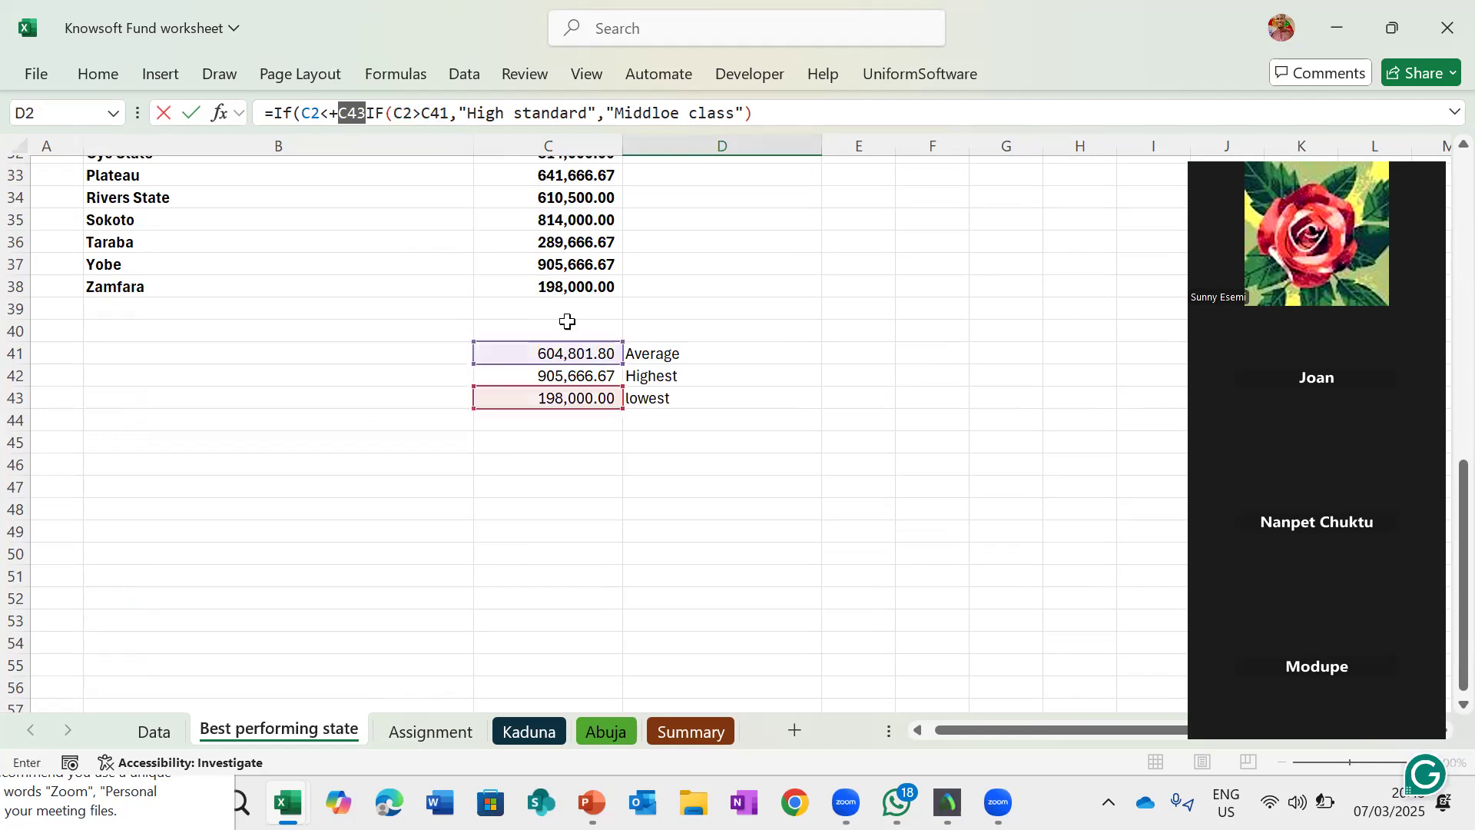
pyautogui.write('"')
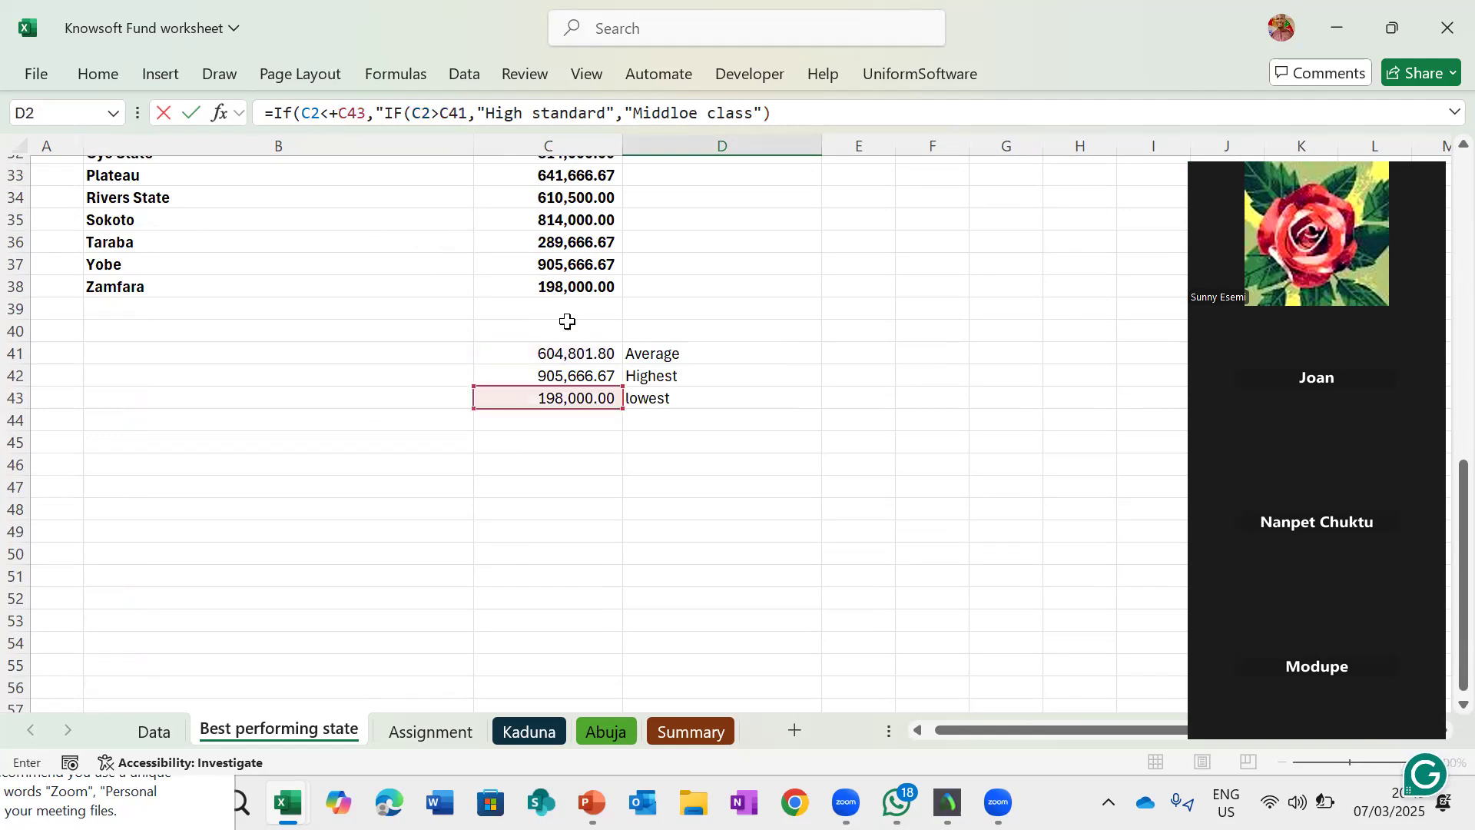
pyautogui.write('low')
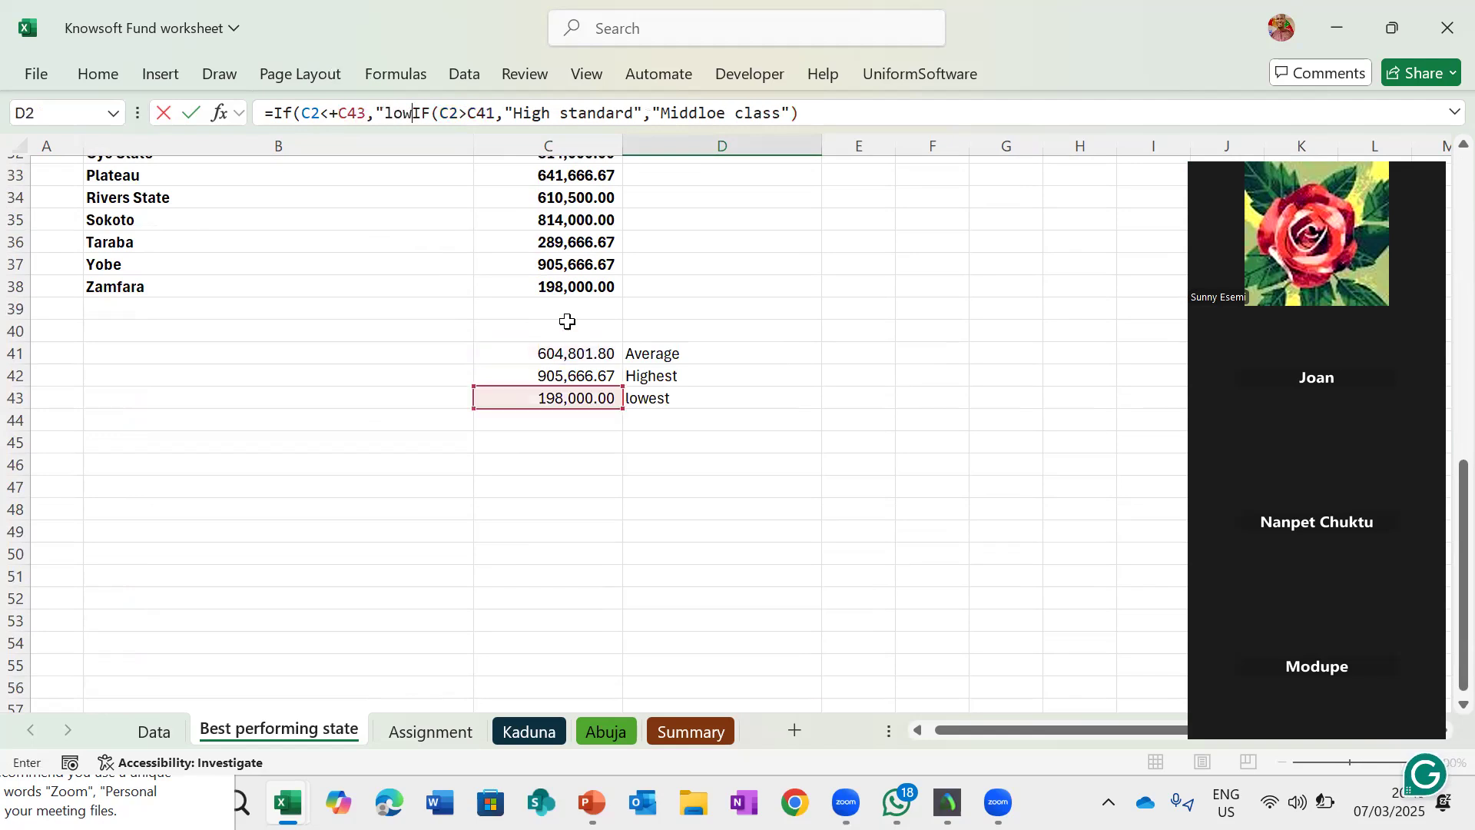
pyautogui.write(' standard')
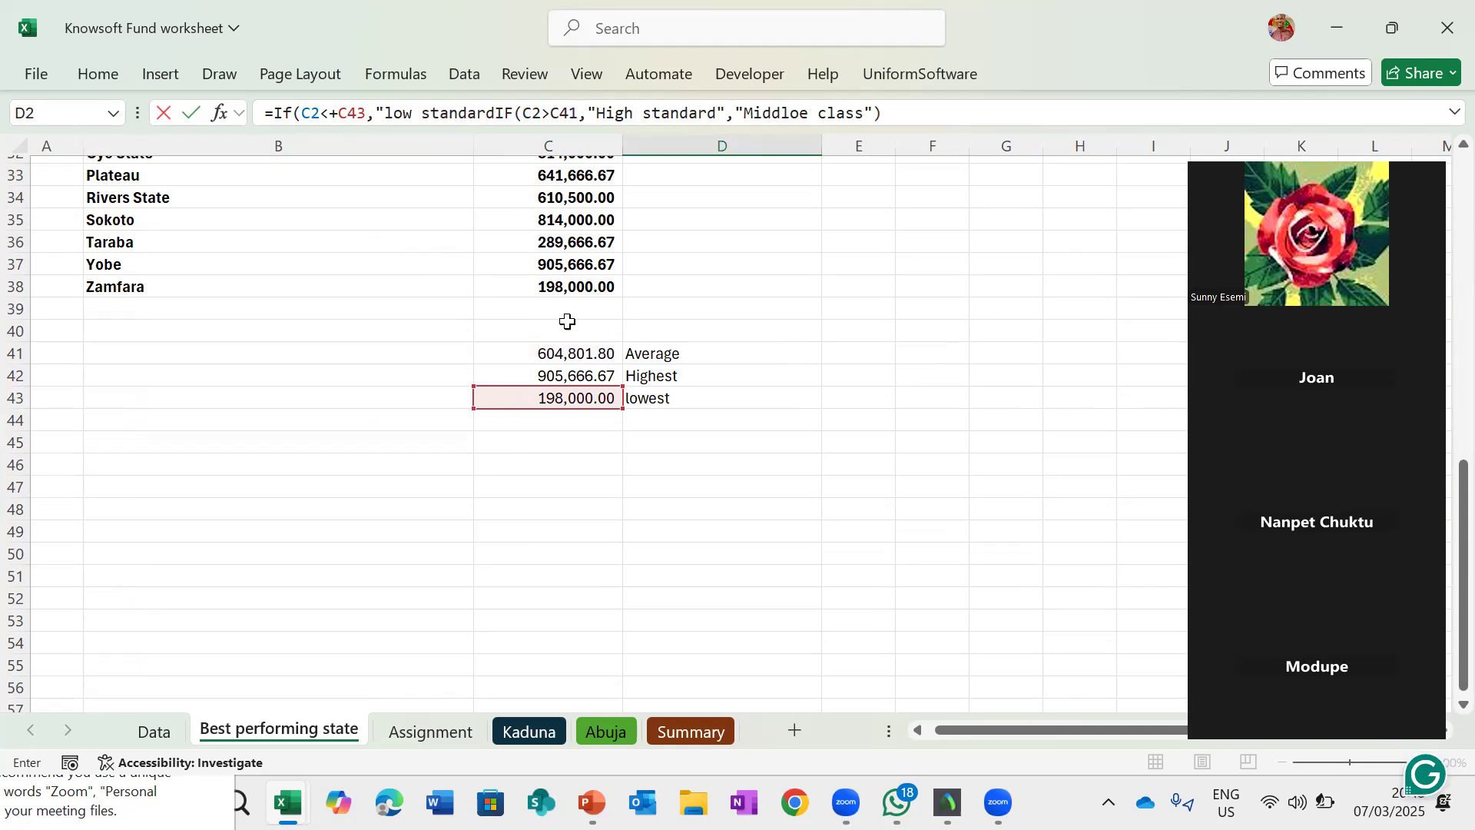
pyautogui.write('"')
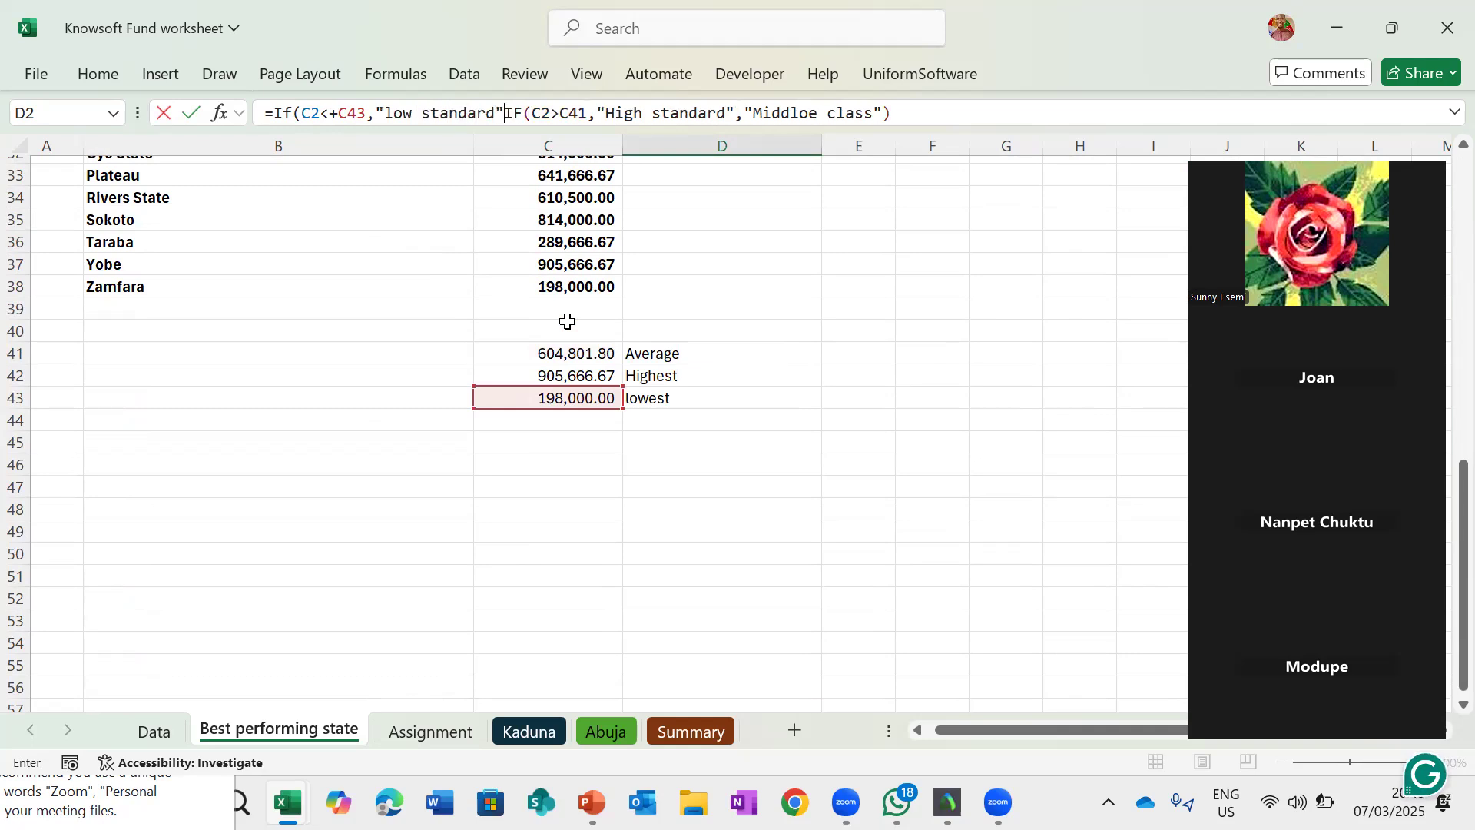
pyautogui.write(',')
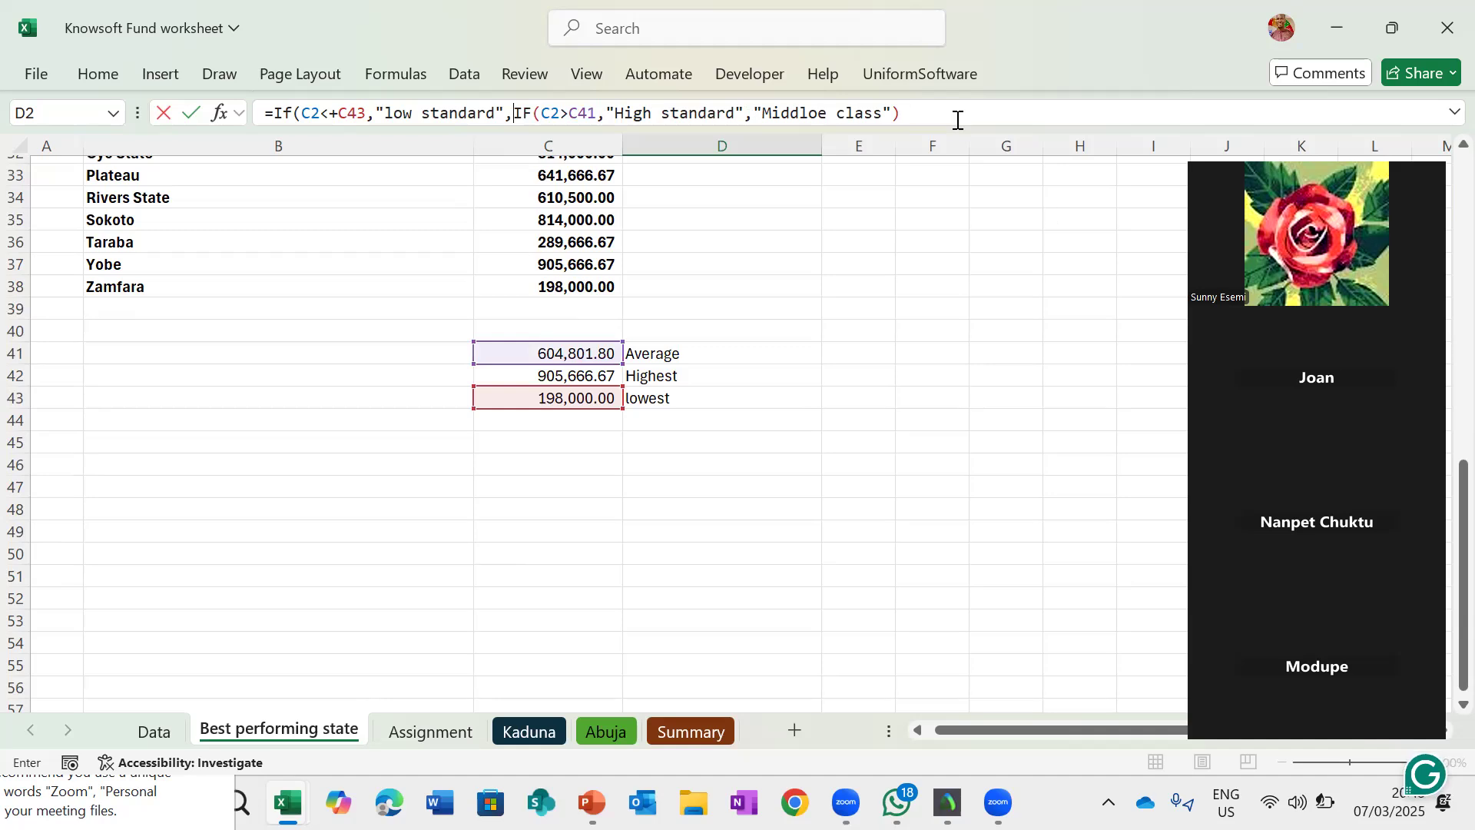
pyautogui.click(927, 113)
pyautogui.write(')')
pyautogui.press('Return')
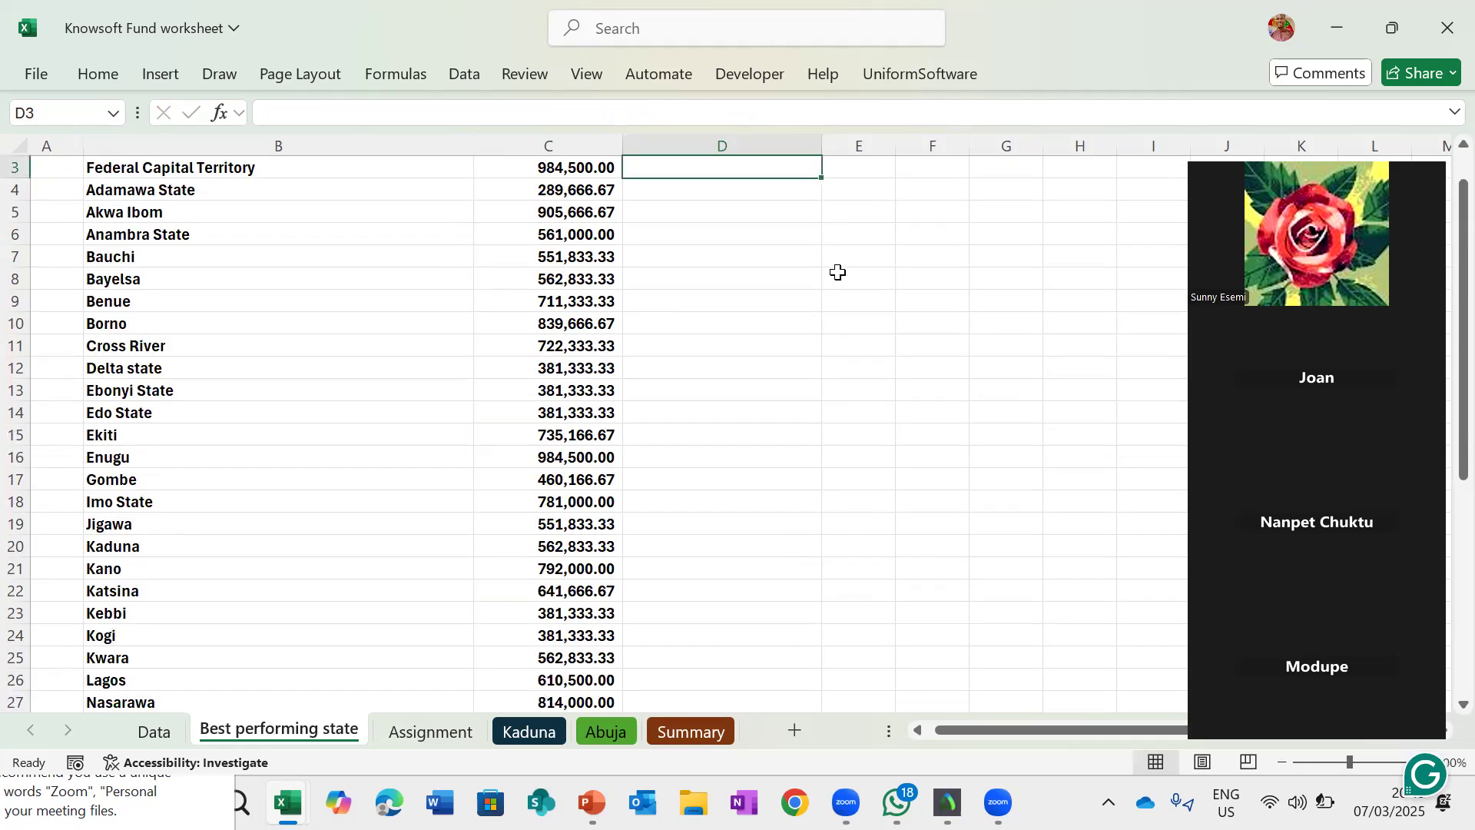
# - Fill D2's nested IF formula down column D to the last state row
pyautogui.scroll(1, 692, 196)
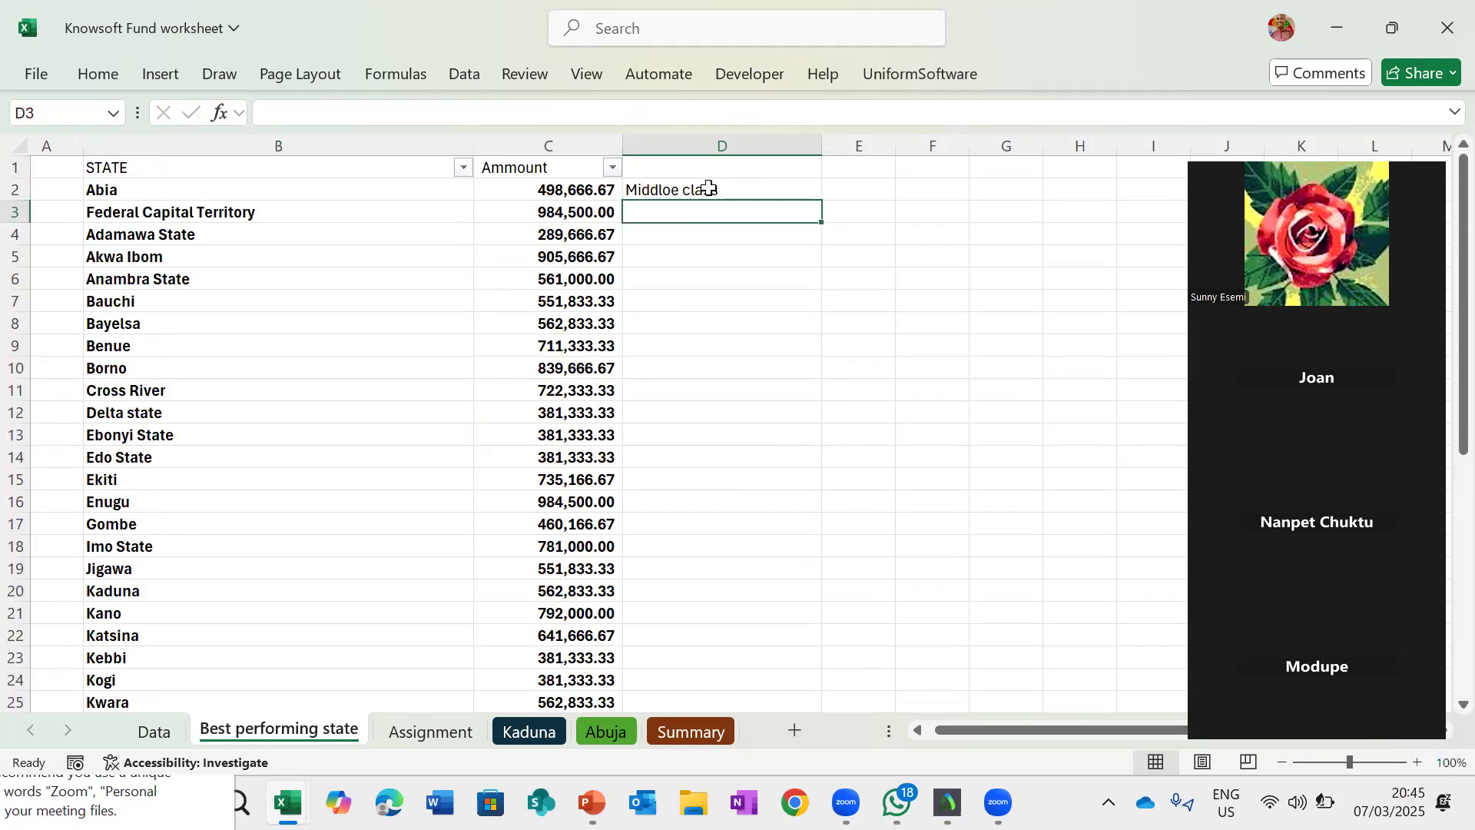
pyautogui.click(816, 195)
pyautogui.doubleClick(822, 203)
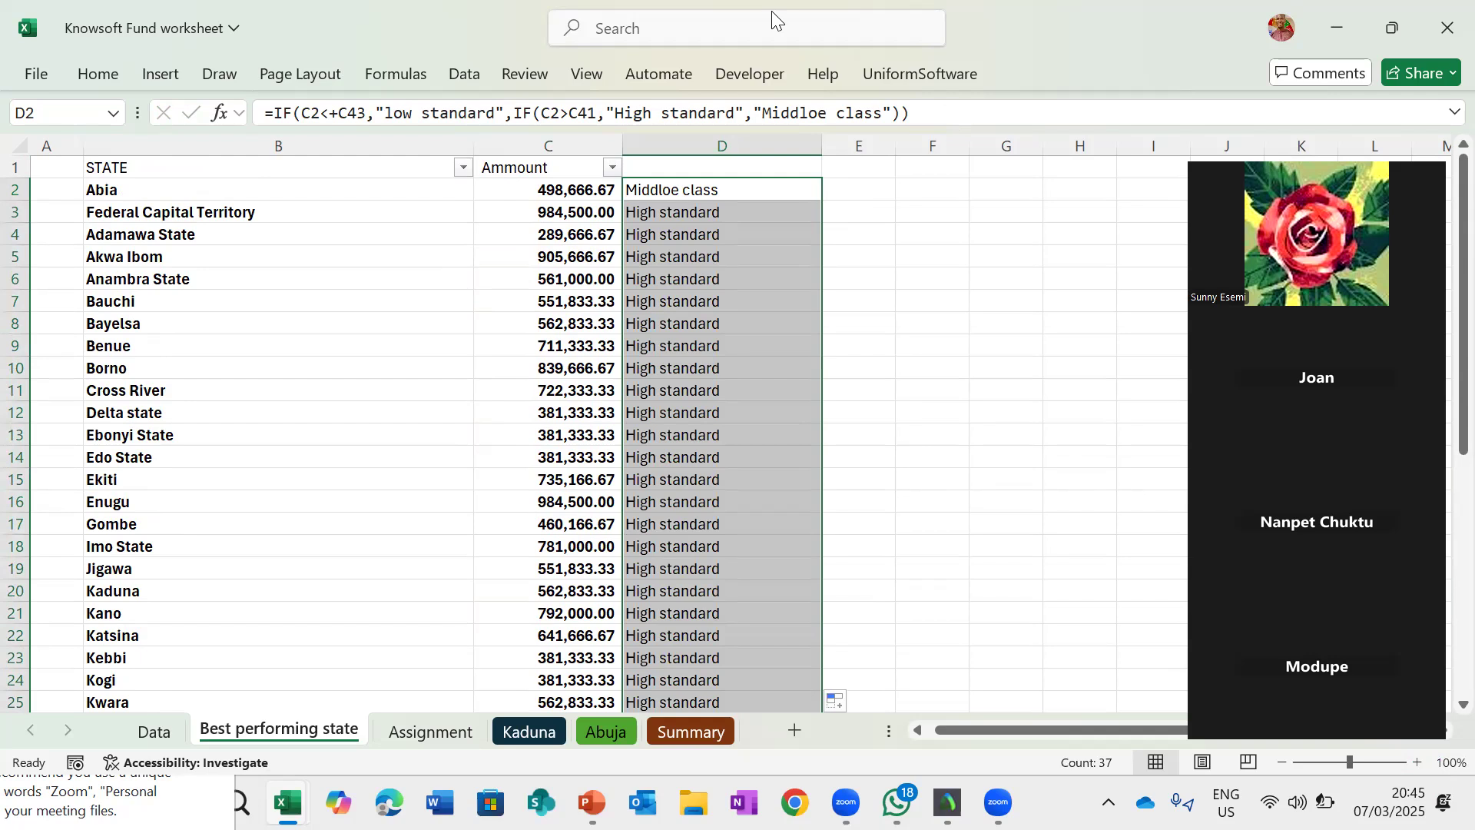
# - Inspect the filled classifications and the formulas in column D's cells
pyautogui.scroll(-5, 887, 534)
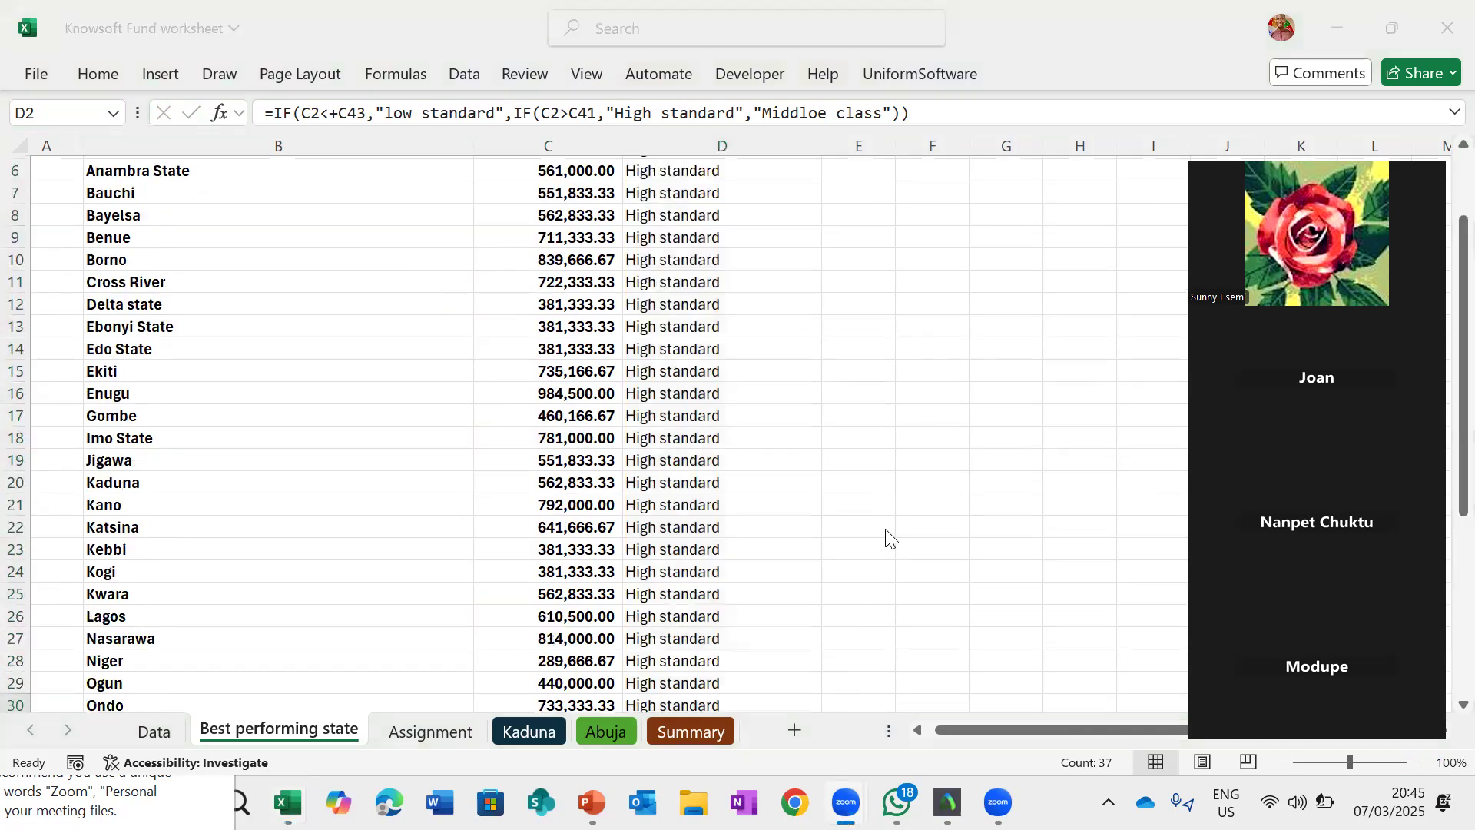
pyautogui.scroll(-1, 753, 557)
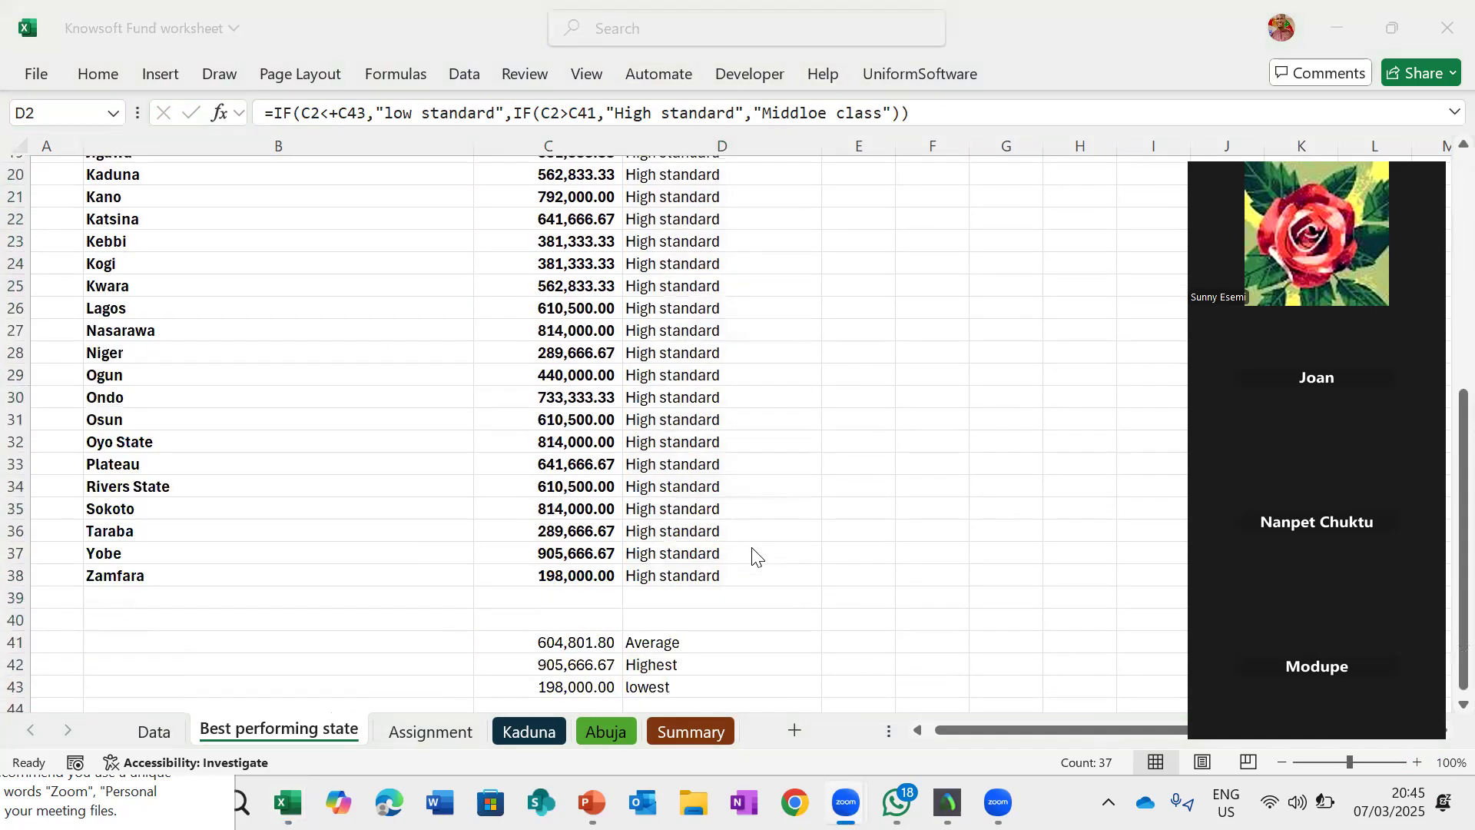
pyautogui.scroll(6, 753, 556)
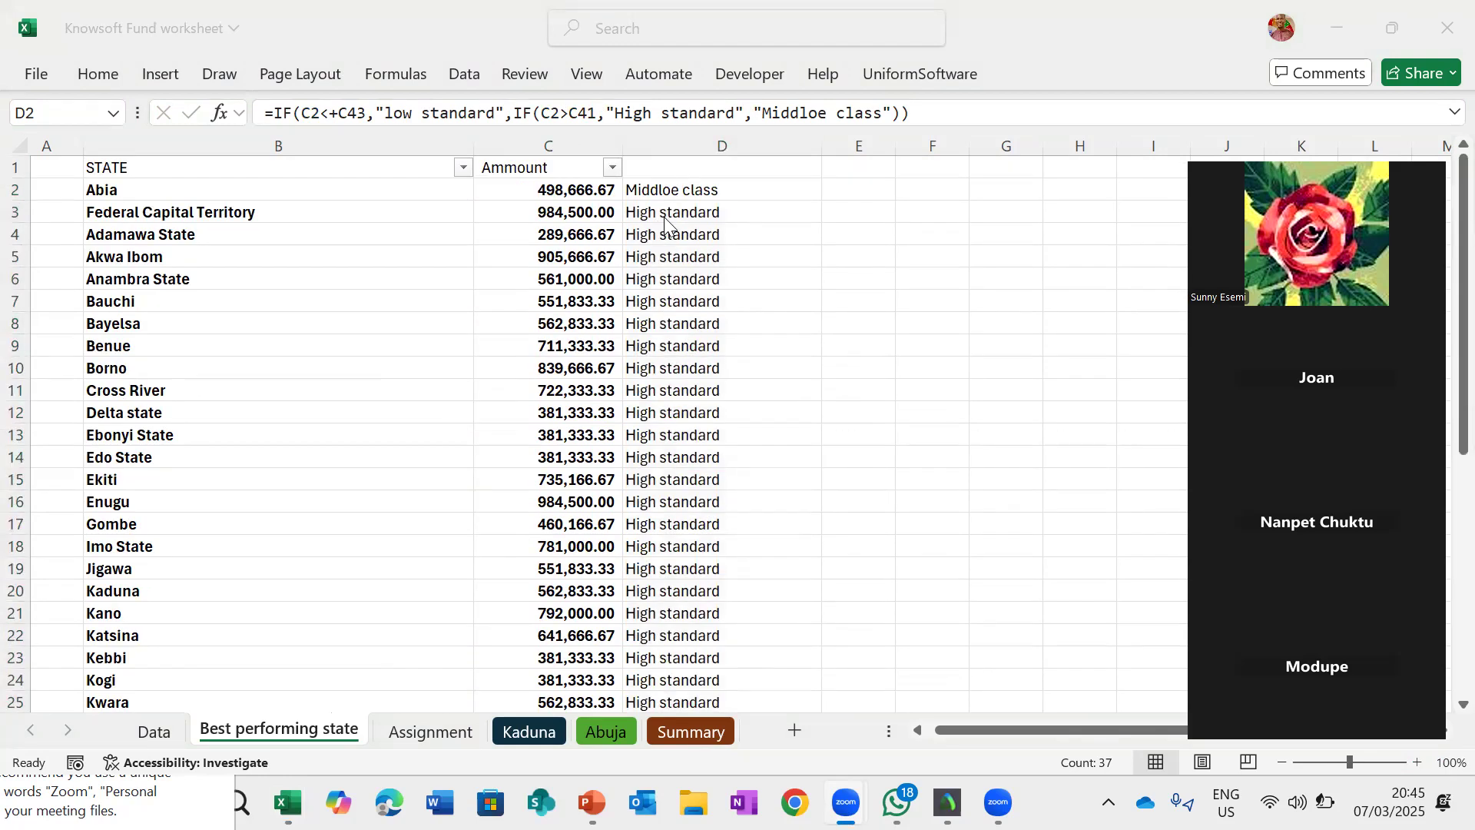
pyautogui.click(693, 188)
pyautogui.click(693, 188)
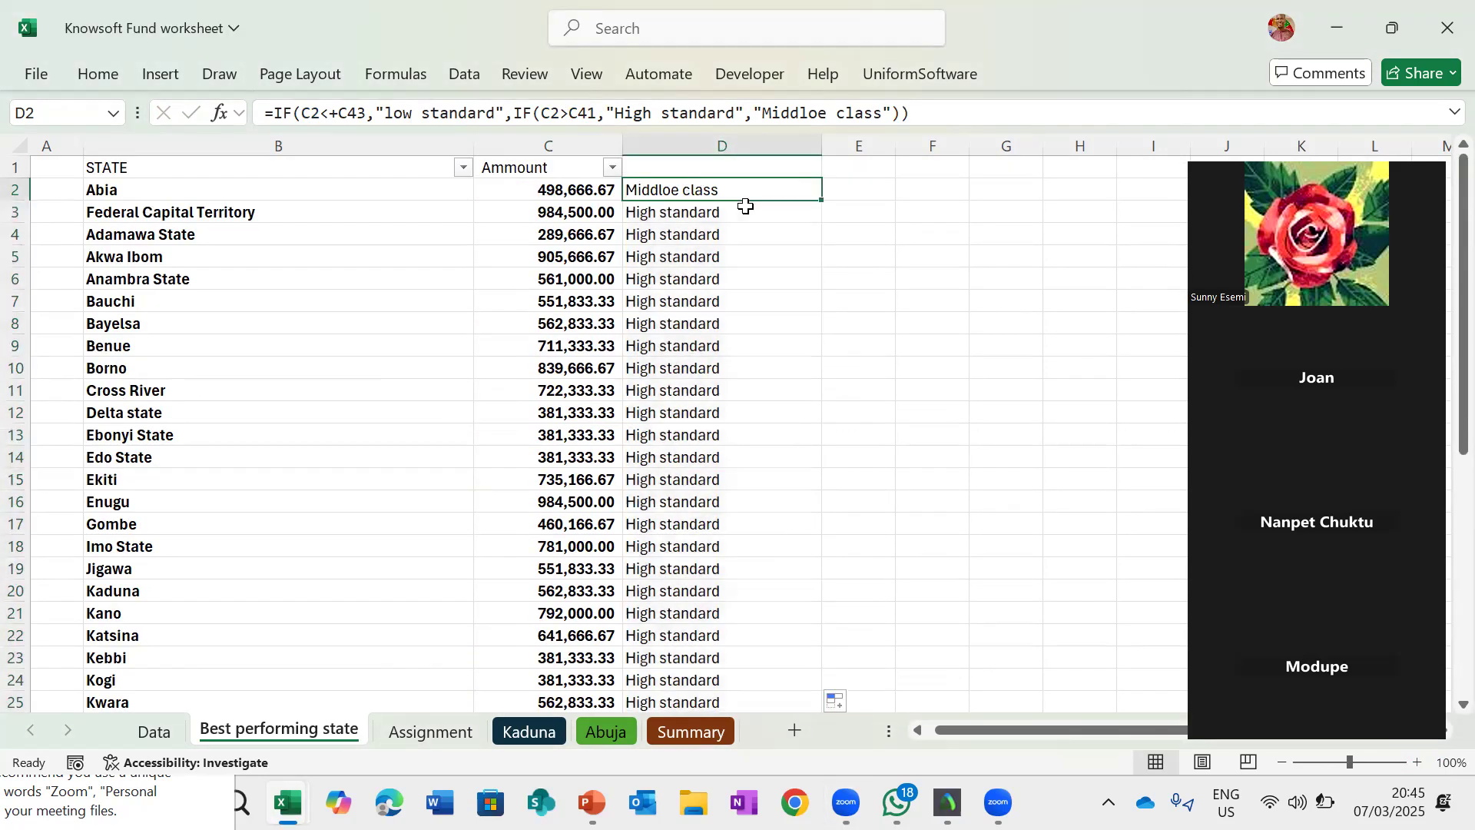
pyautogui.click(751, 231)
pyautogui.scroll(-11, 751, 230)
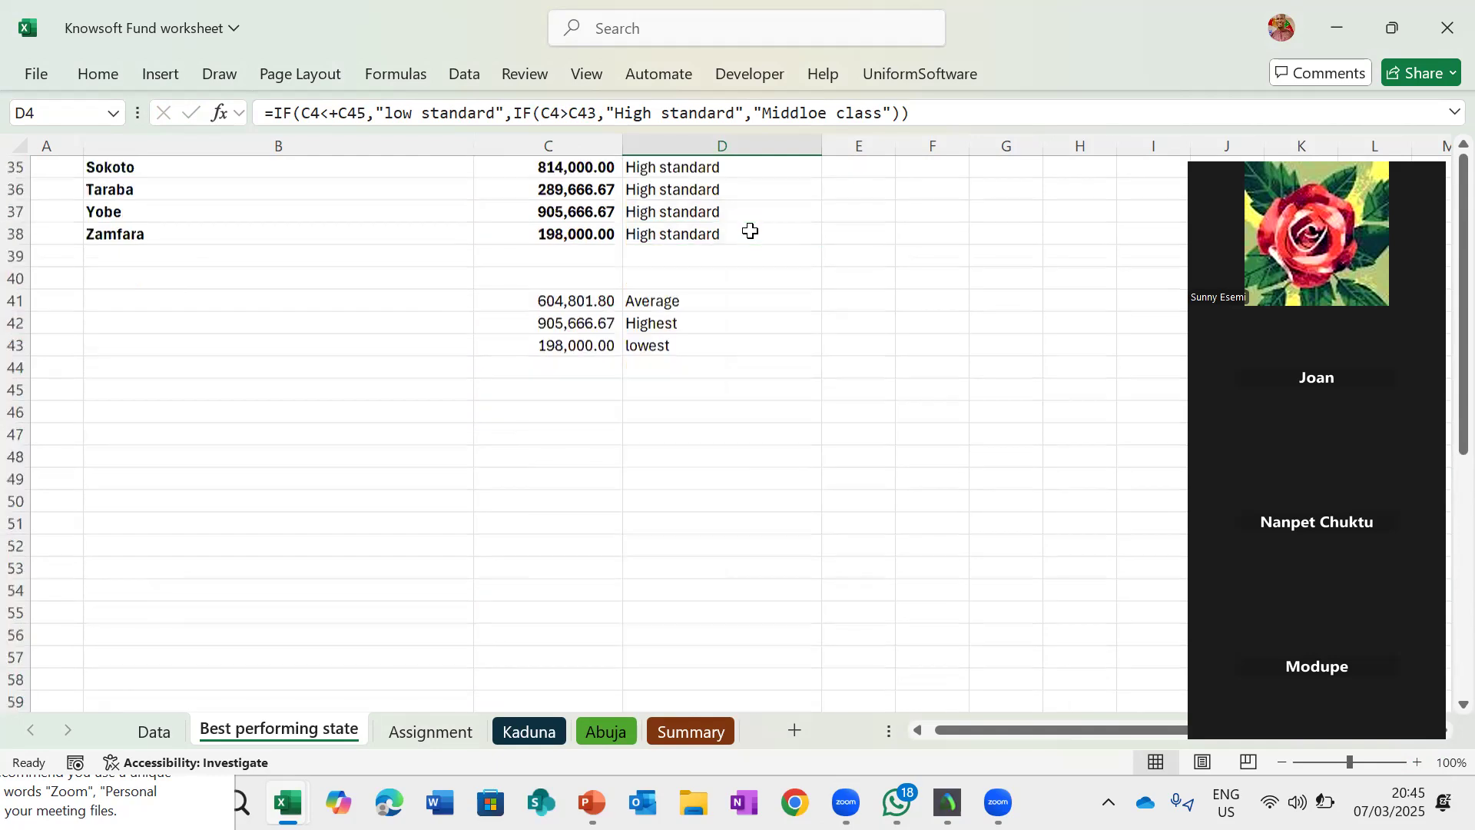
pyautogui.scroll(11, 751, 230)
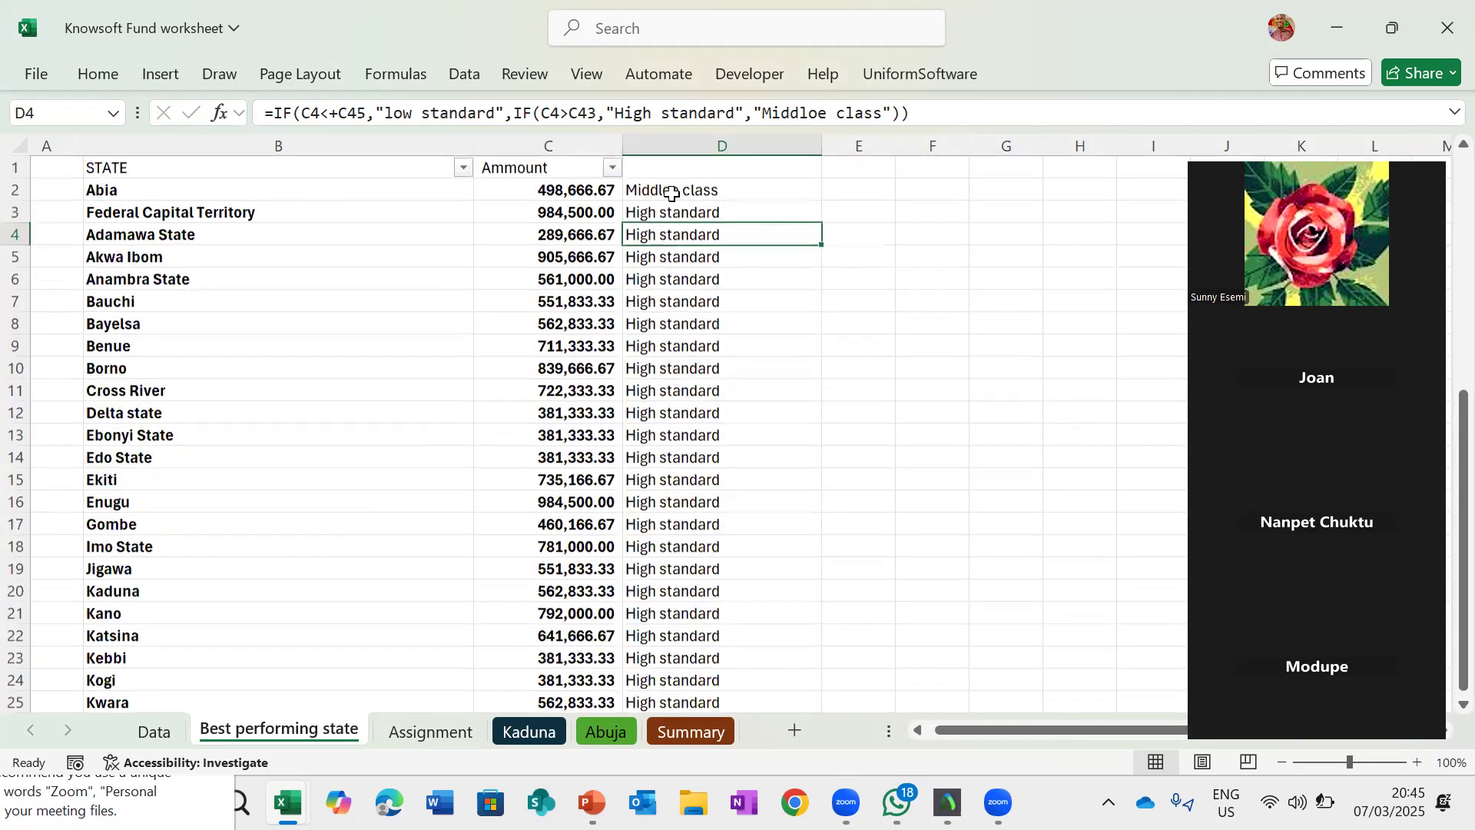
pyautogui.click(672, 193)
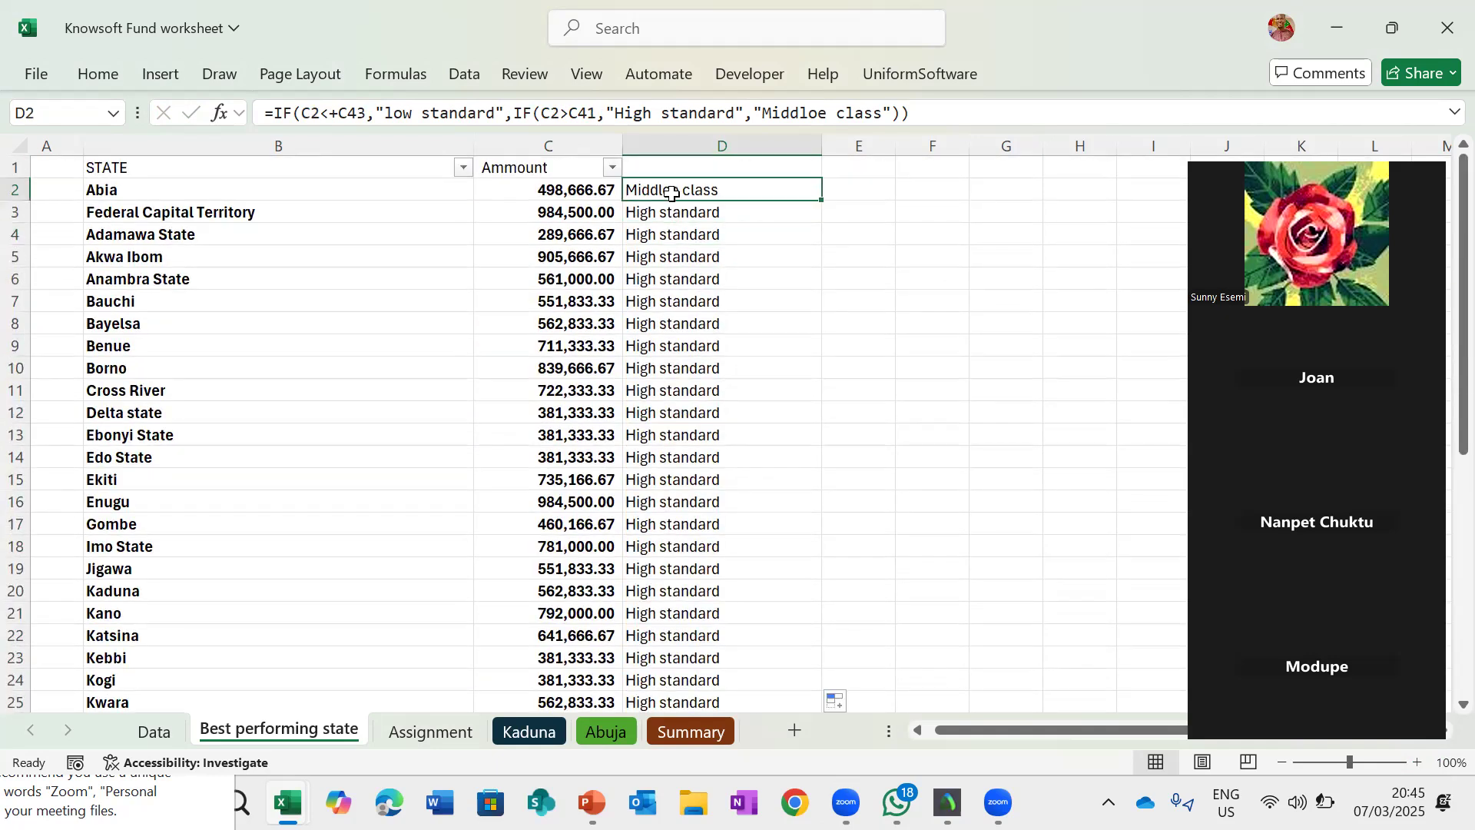
# - Change D2's first condition to test whether C2 is less than or equal to C43
pyautogui.click(340, 113)
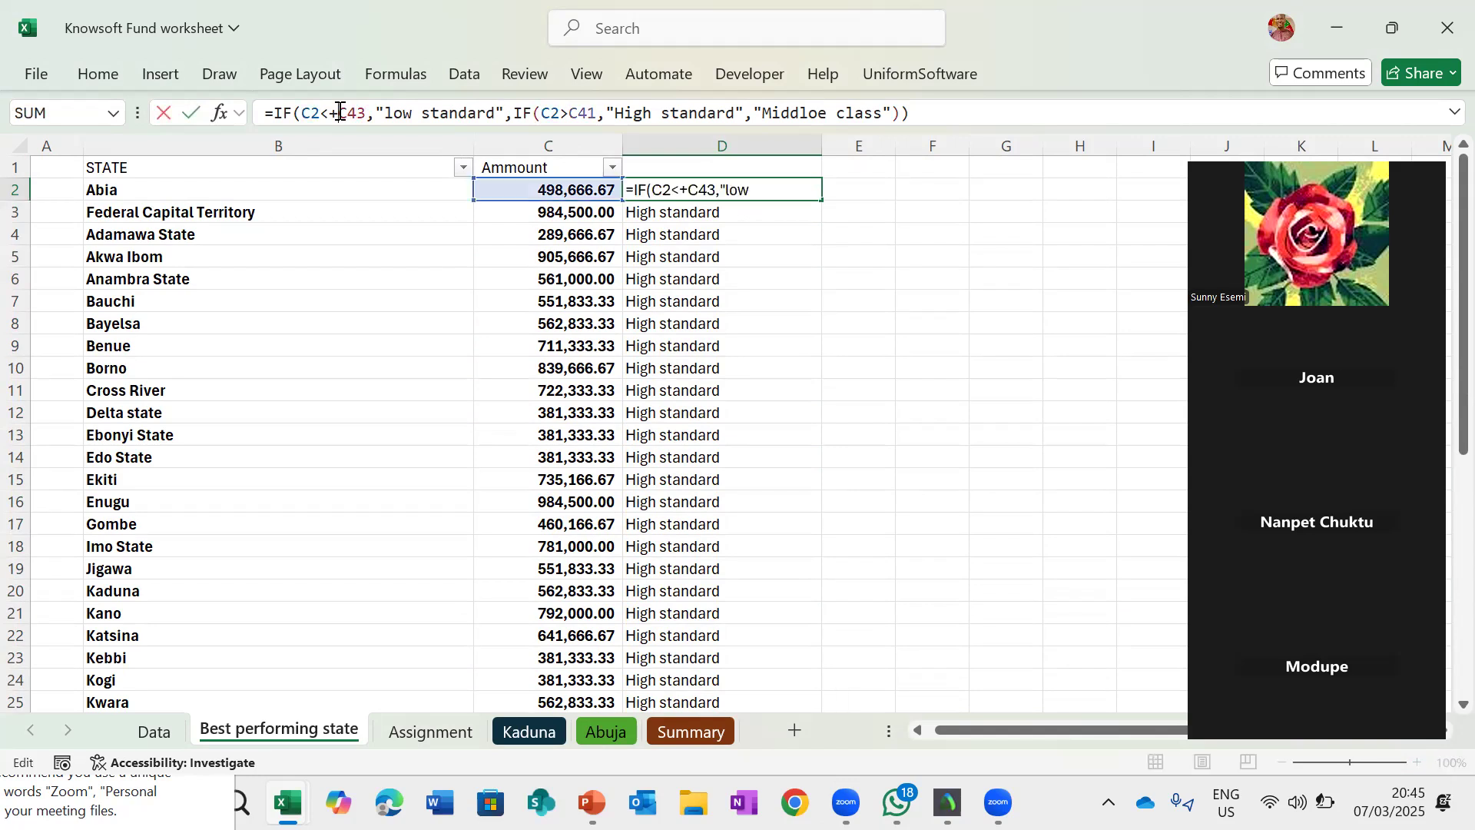
pyautogui.press('BackSpace')
pyautogui.write('=')
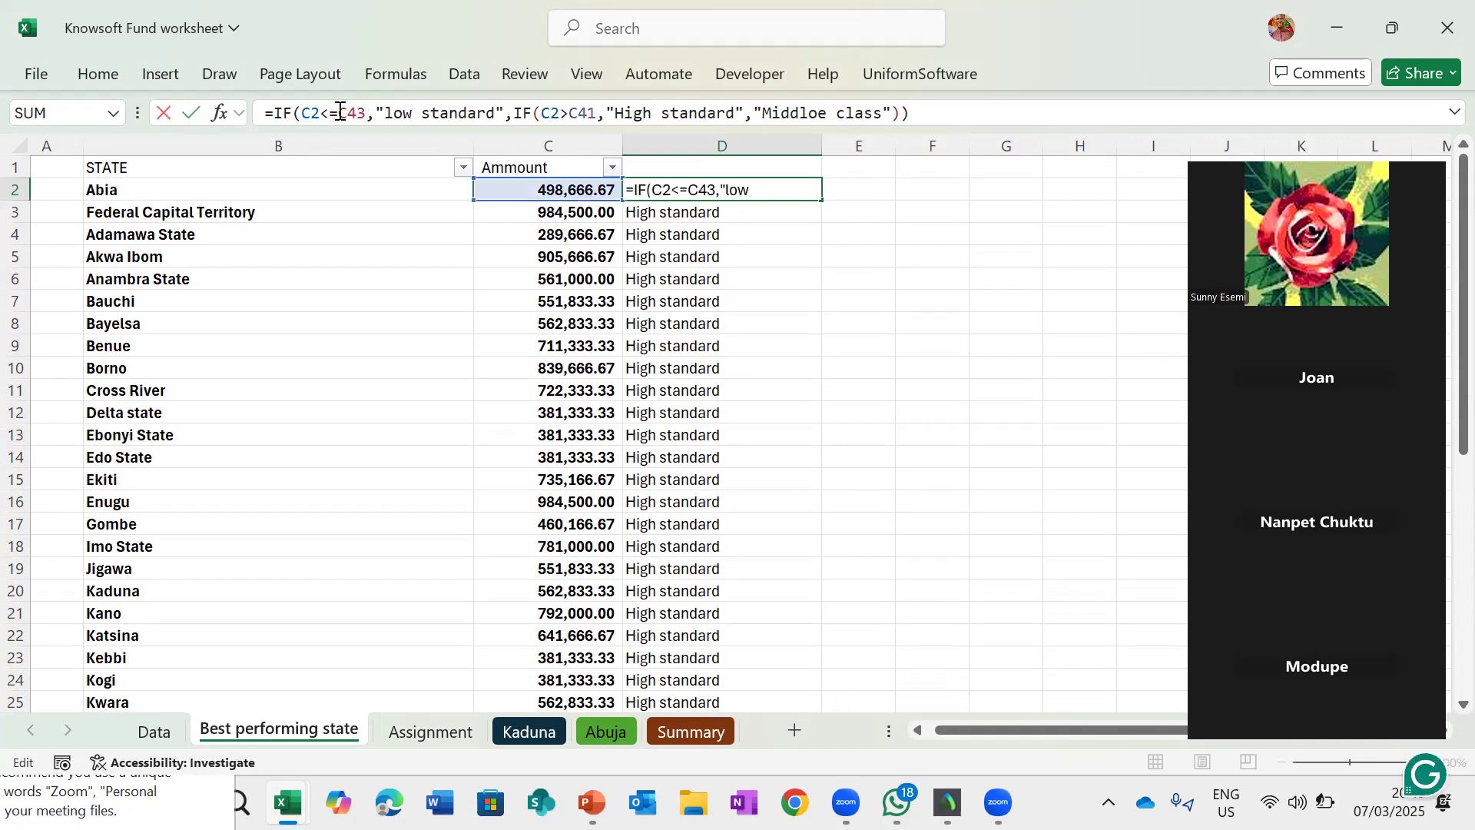
pyautogui.press('Return')
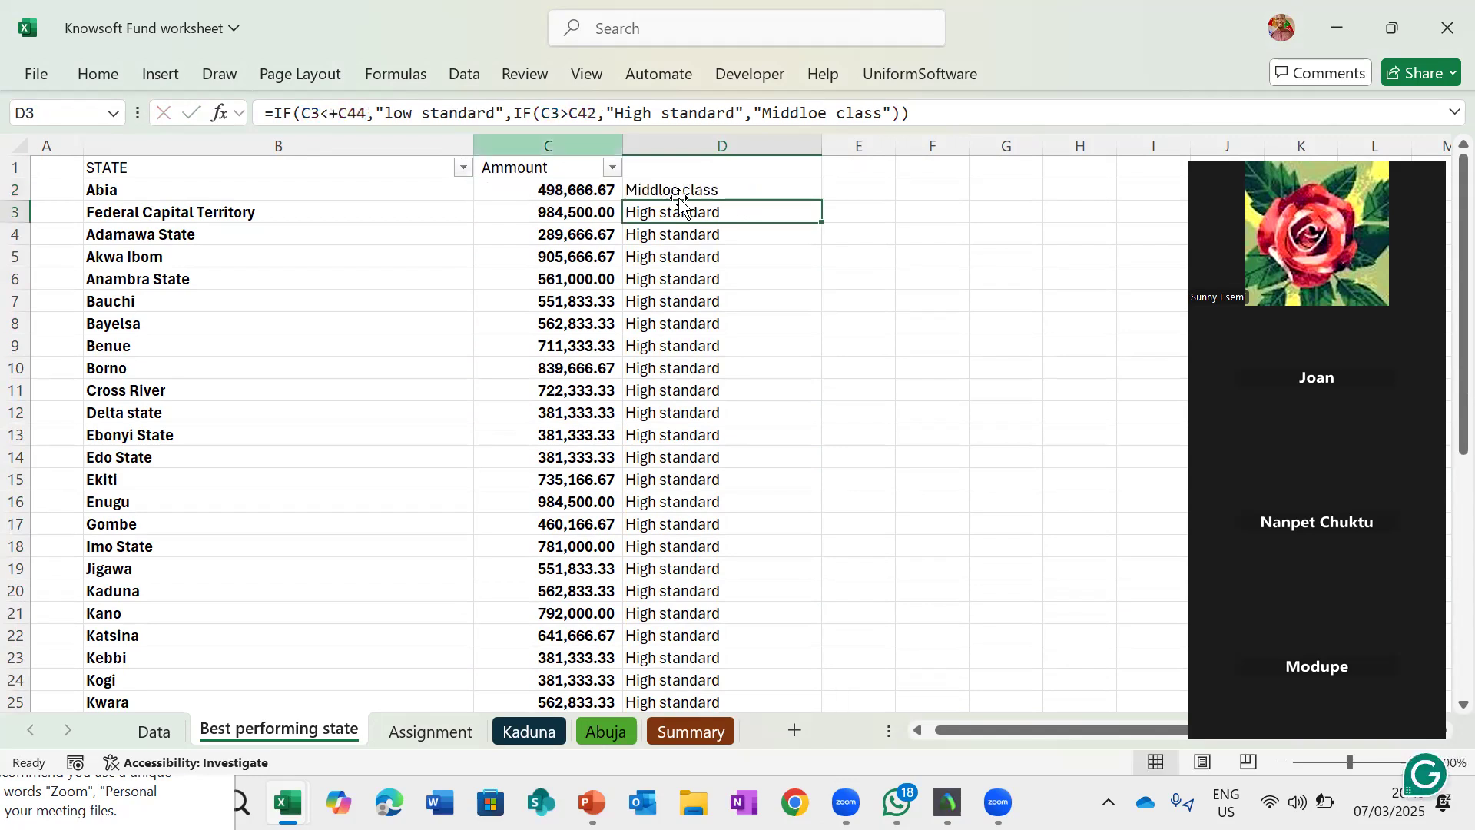
pyautogui.moveTo(674, 201); pyautogui.dragTo(675, 189)
pyautogui.press('Escape')
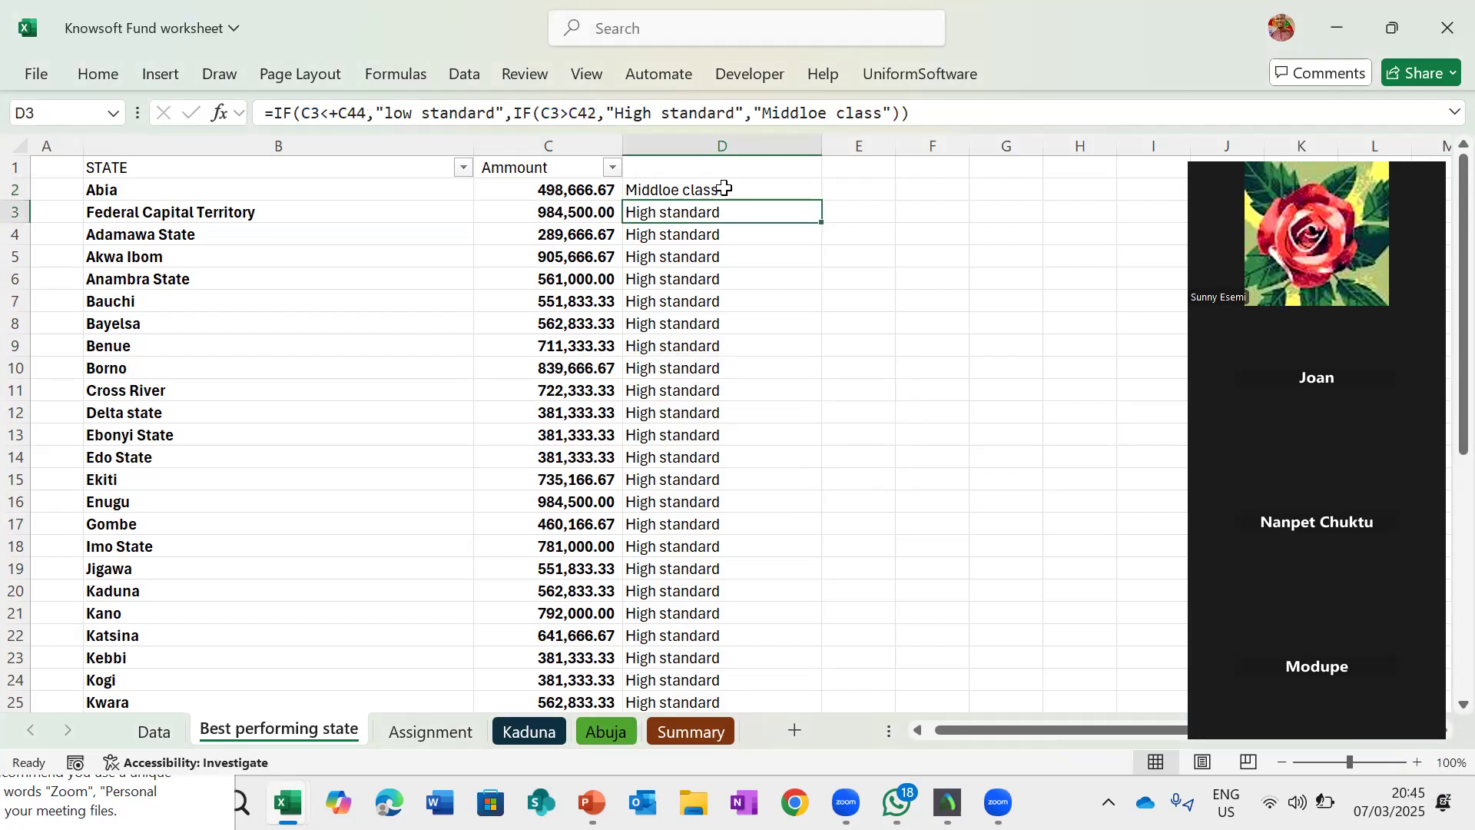
# - Select column D's results from D2 down to the last state and review them
pyautogui.click(811, 197)
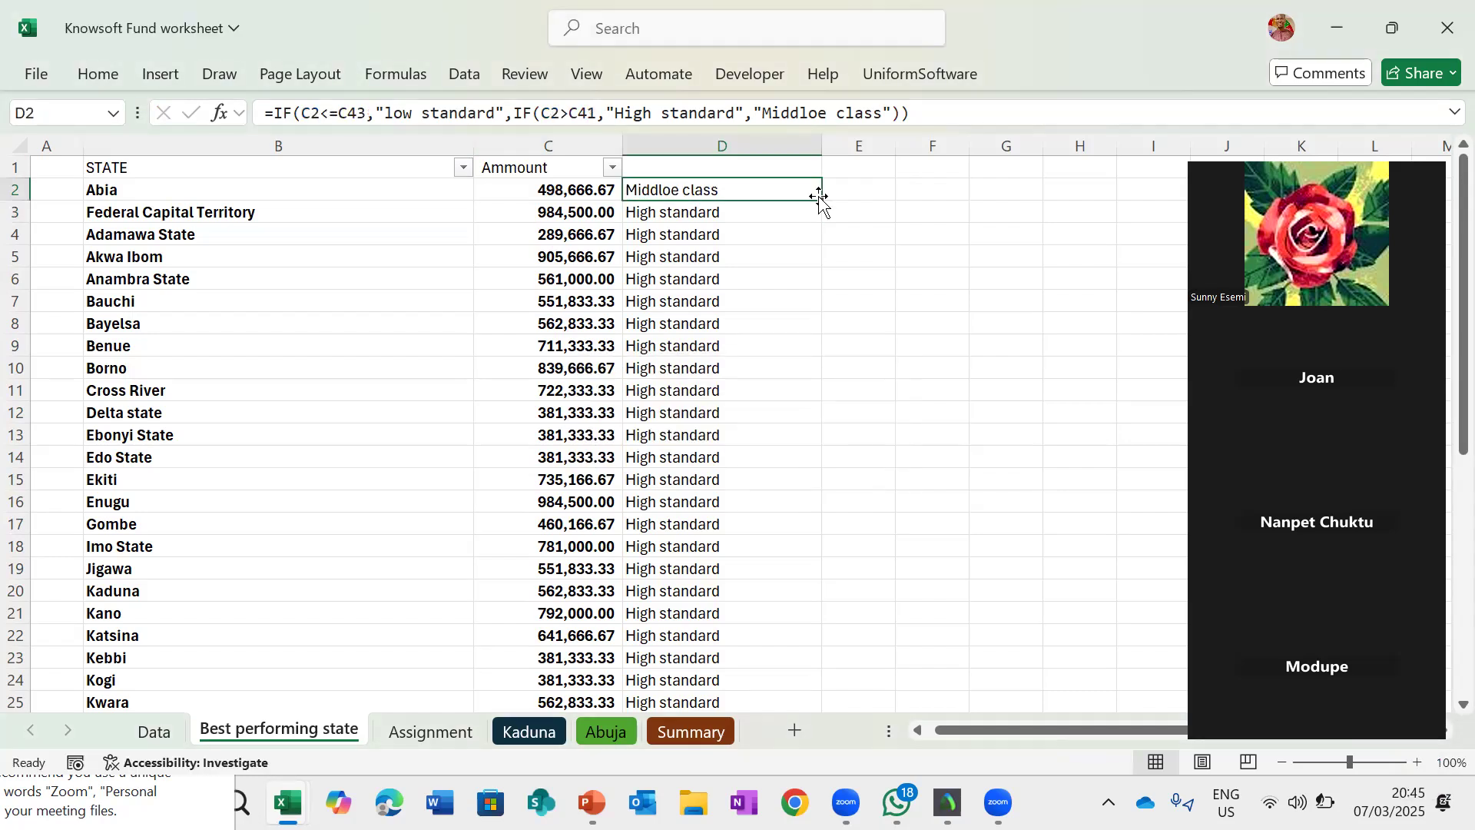
pyautogui.hotkey('ctrl', 'shift', 'Down')
pyautogui.scroll(-8, 734, 405)
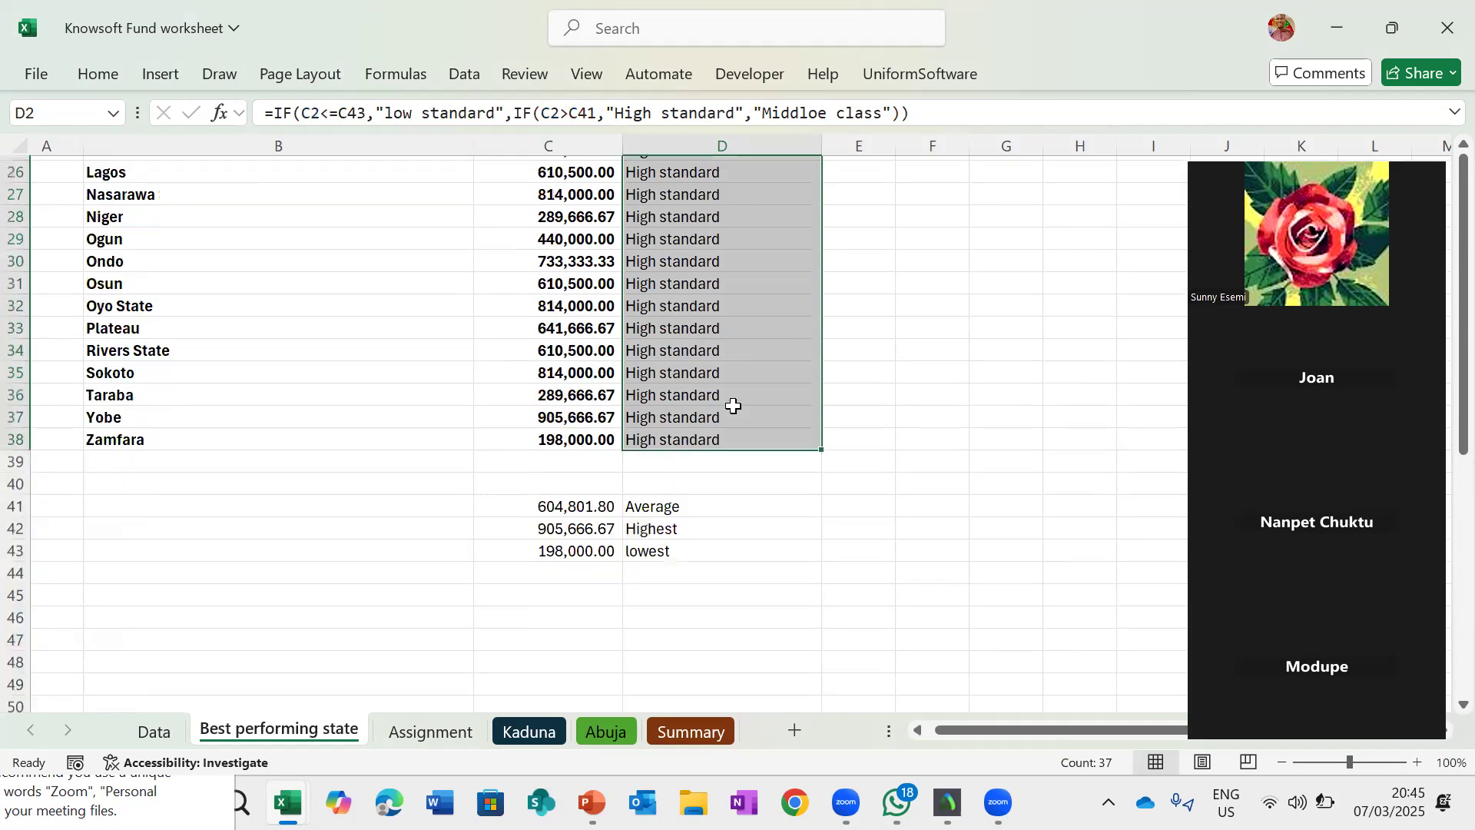
pyautogui.scroll(8, 734, 406)
pyautogui.click(666, 190)
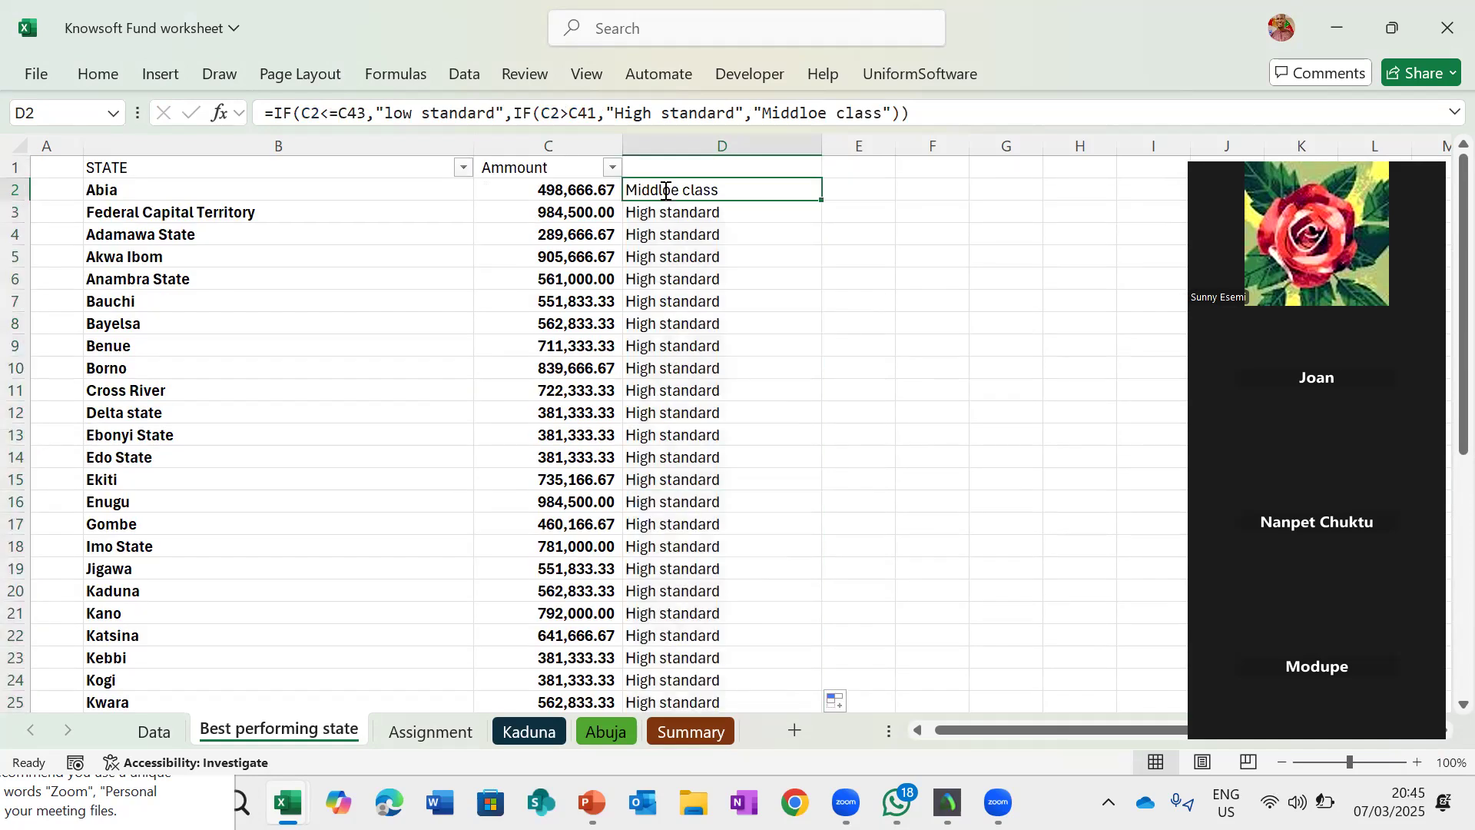
# - Inspect D2's nested IF formula and the summary cells it references below the state list
pyautogui.doubleClick(665, 189)
pyautogui.press('Escape')
pyautogui.scroll(-6, 560, 656)
pyautogui.click(560, 655)
pyautogui.scroll(6, 744, 432)
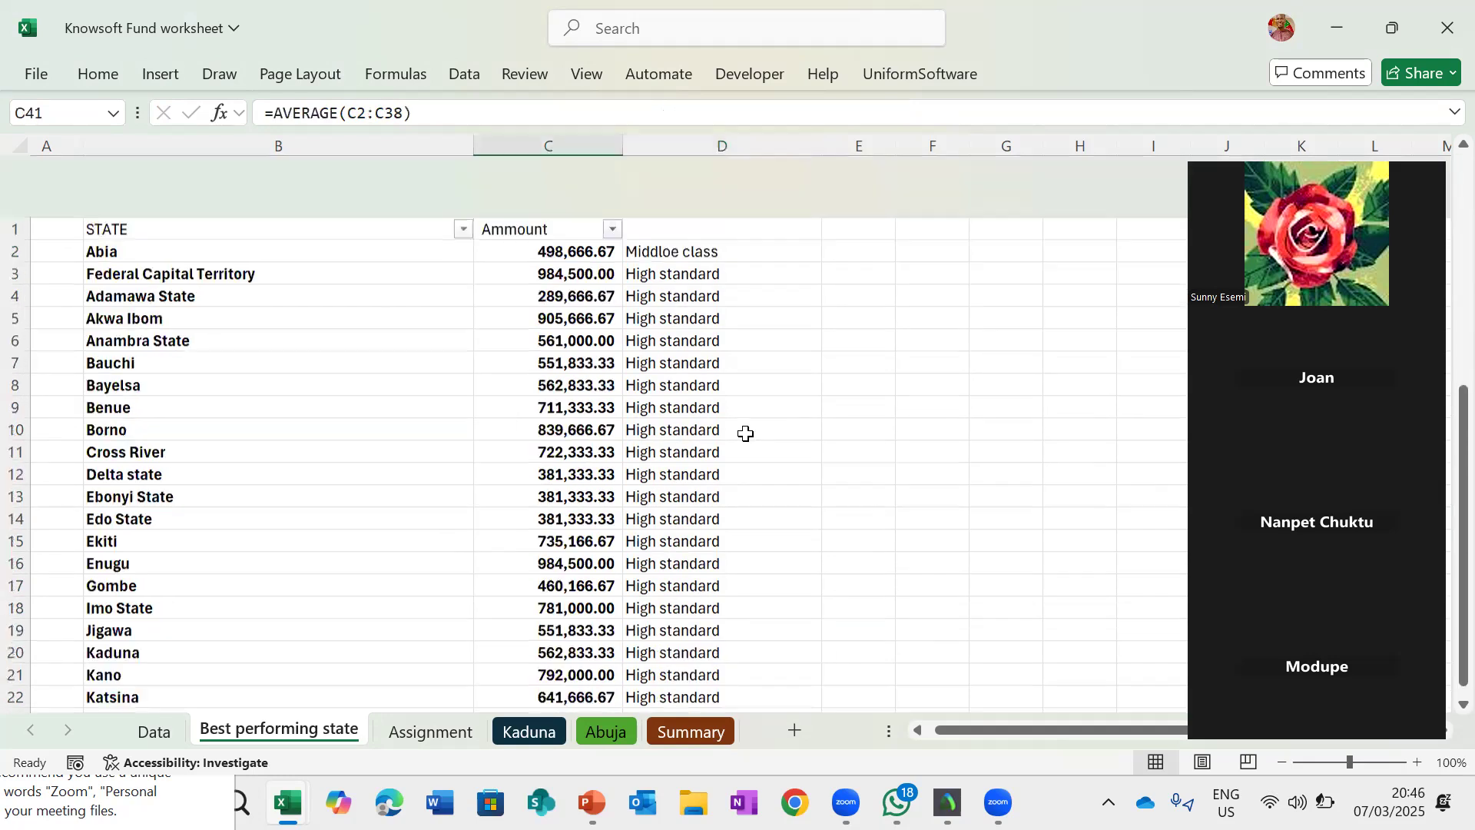
pyautogui.doubleClick(661, 191)
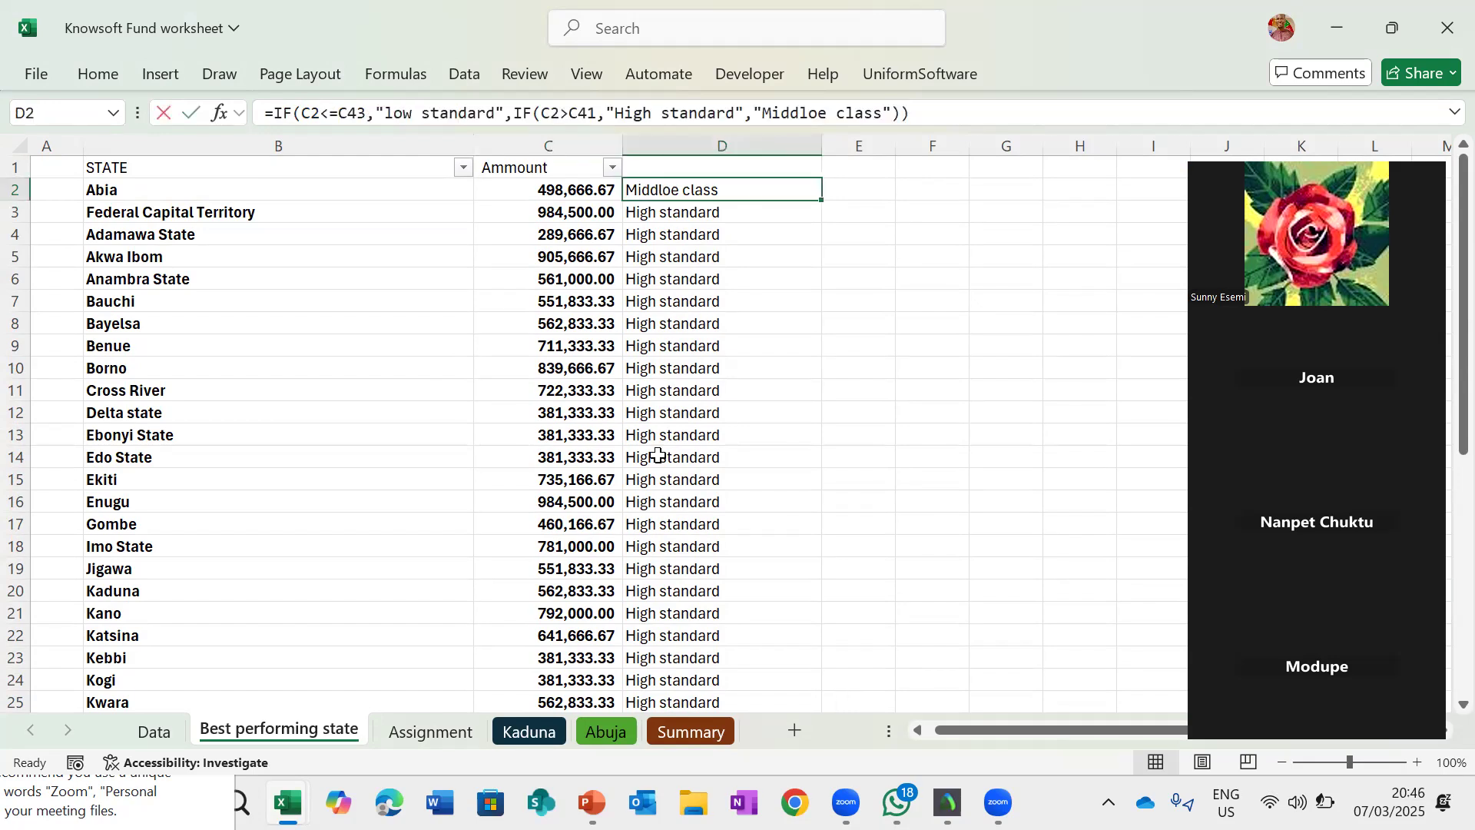
pyautogui.scroll(-9, 657, 455)
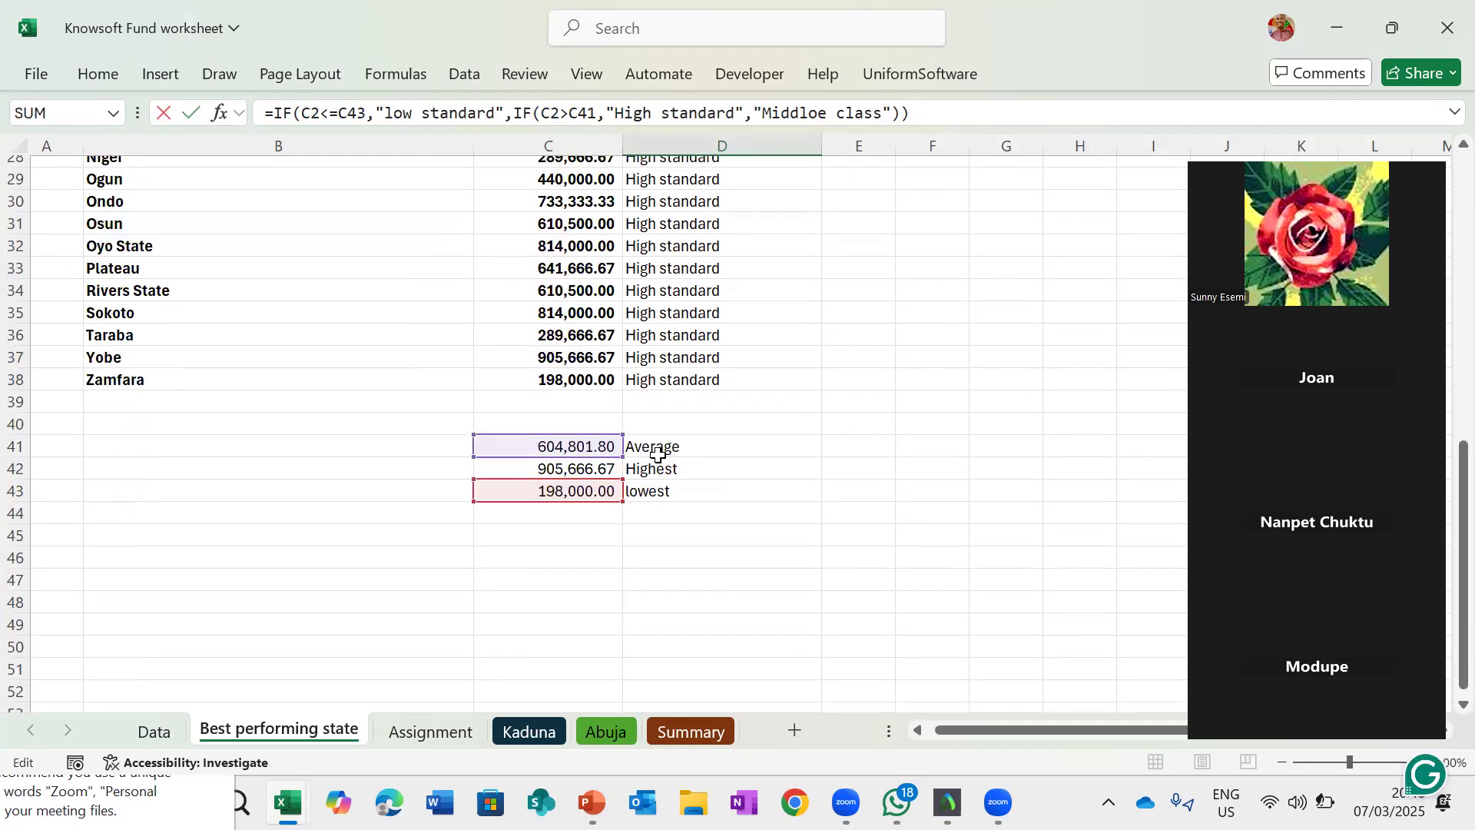
pyautogui.scroll(9, 657, 455)
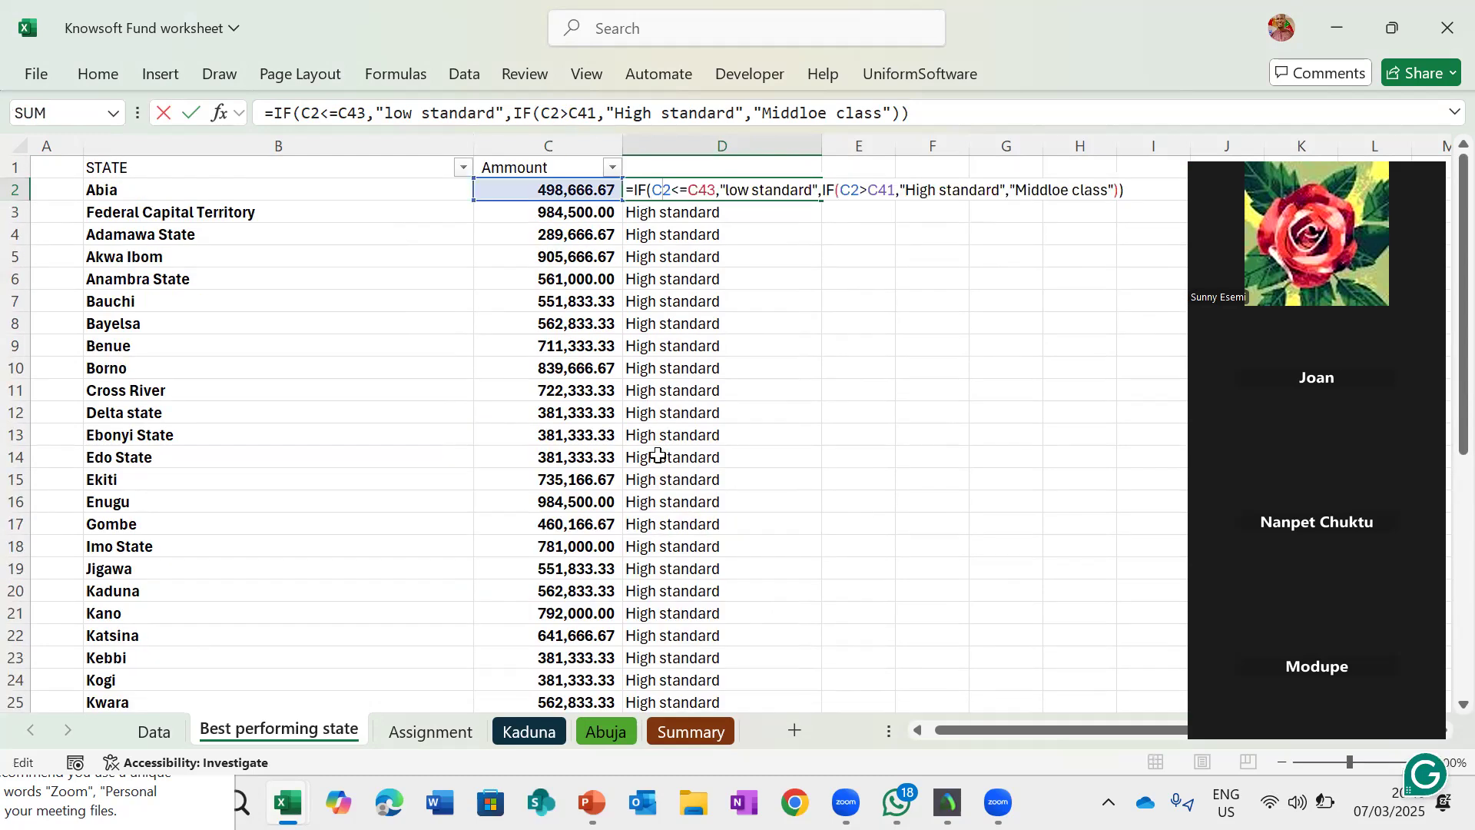
pyautogui.hotkey('ctrl', 'Return')
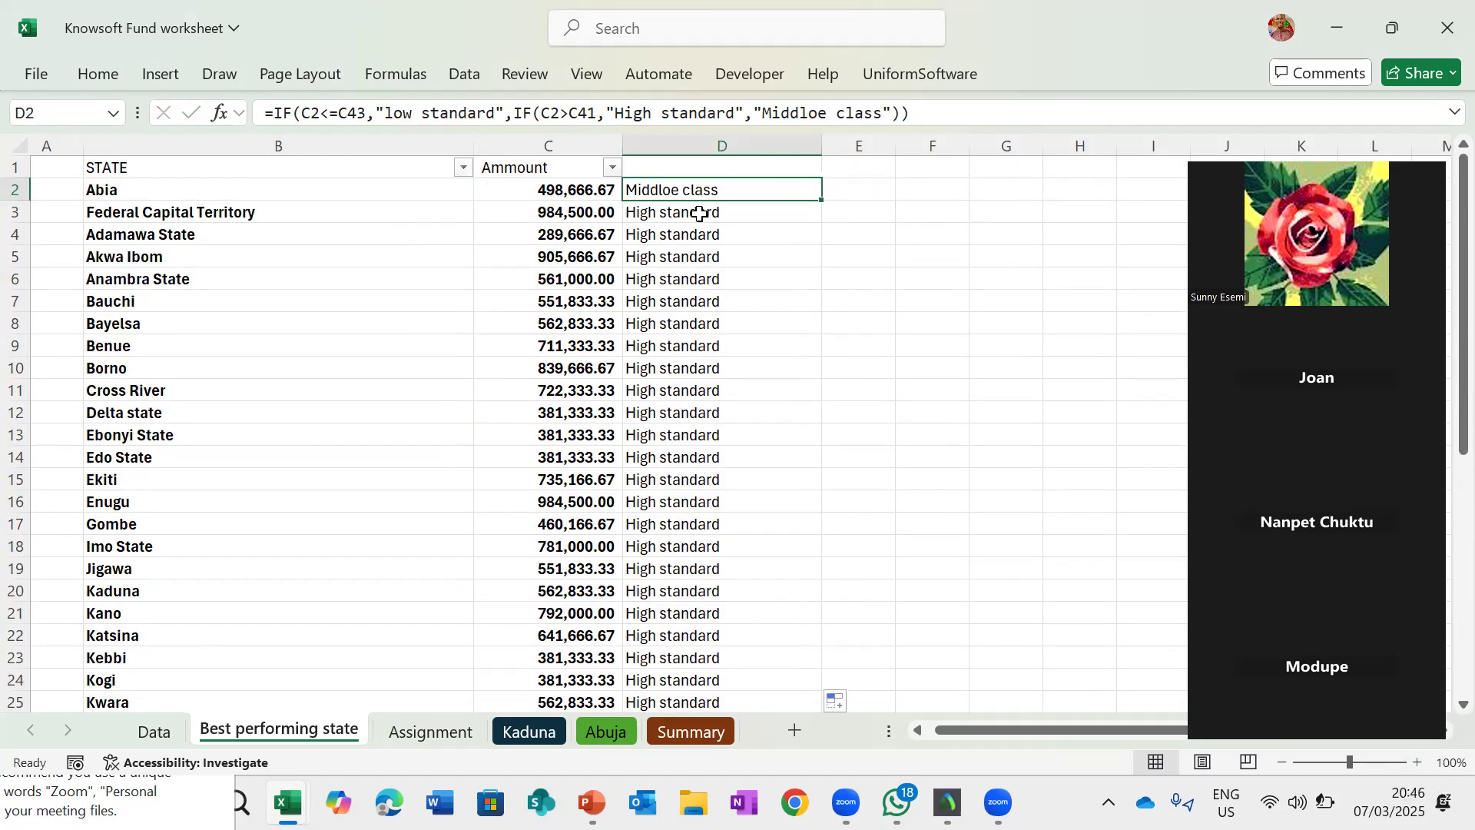
# - Inspect D3's formula references and the classifications down column D
pyautogui.doubleClick(701, 214)
pyautogui.scroll(-9, 711, 484)
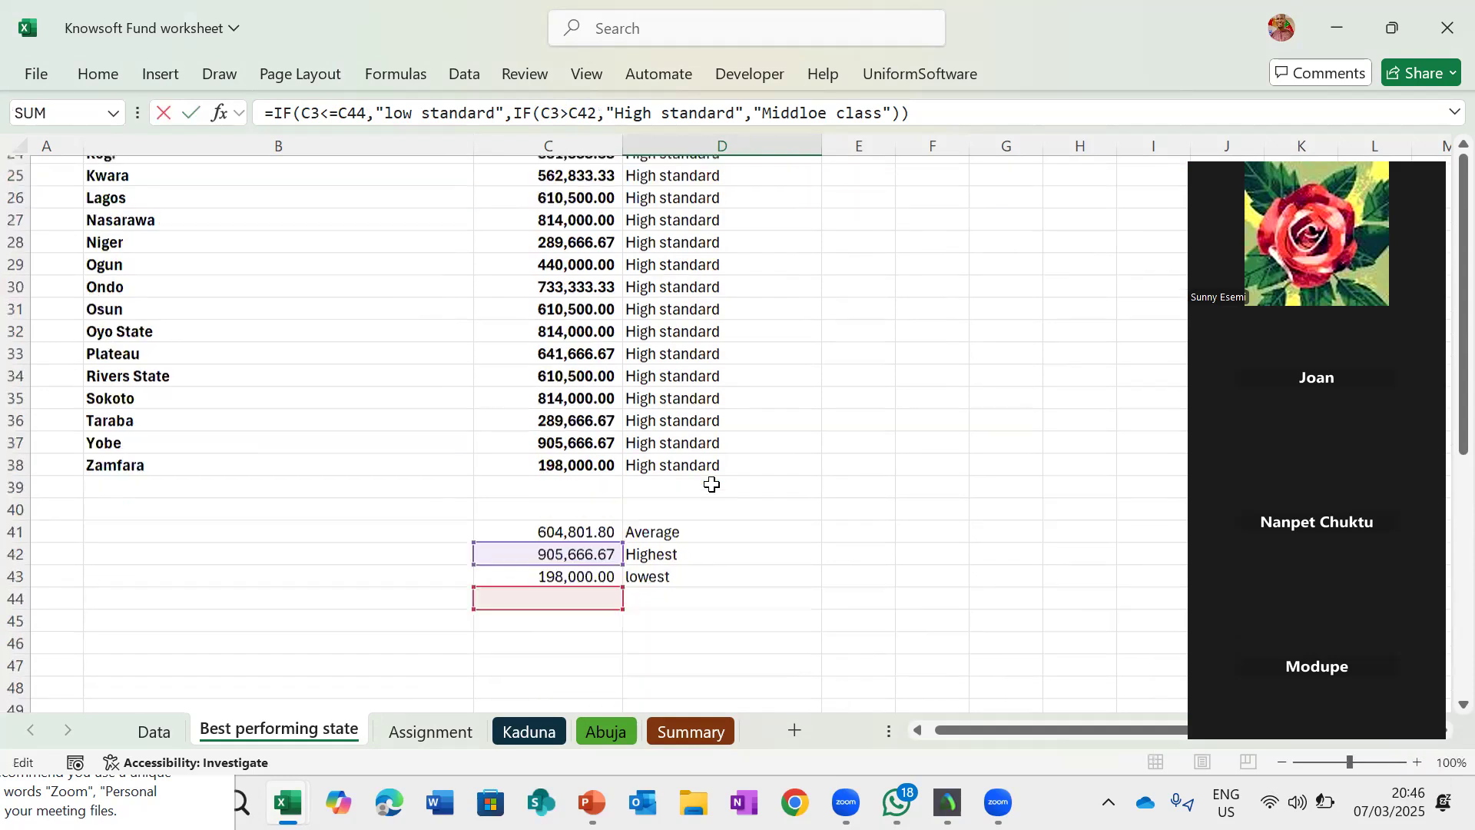
pyautogui.hotkey('ctrl', 'Return')
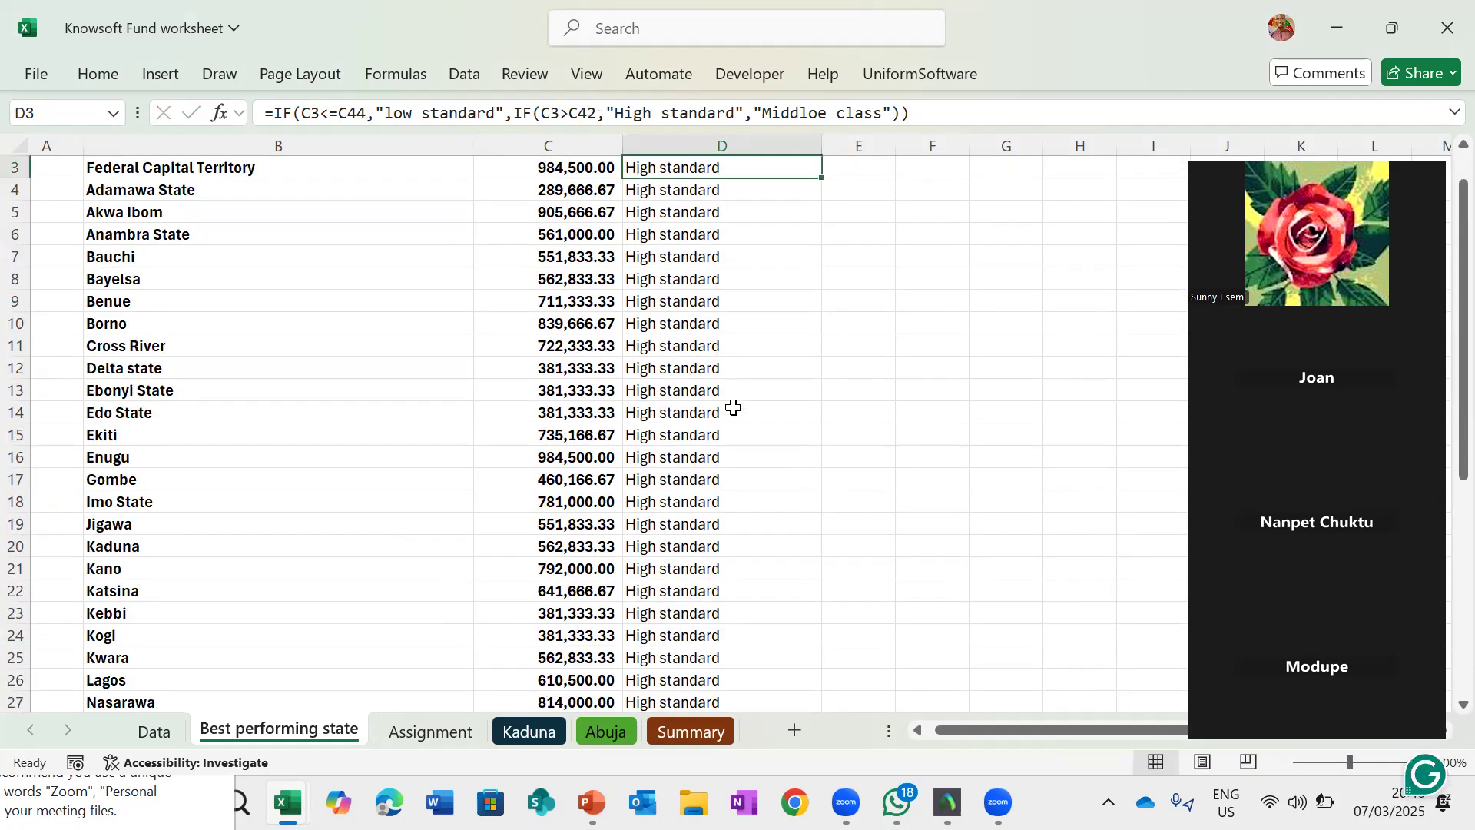
pyautogui.scroll(1, 660, 216)
pyautogui.click(653, 191)
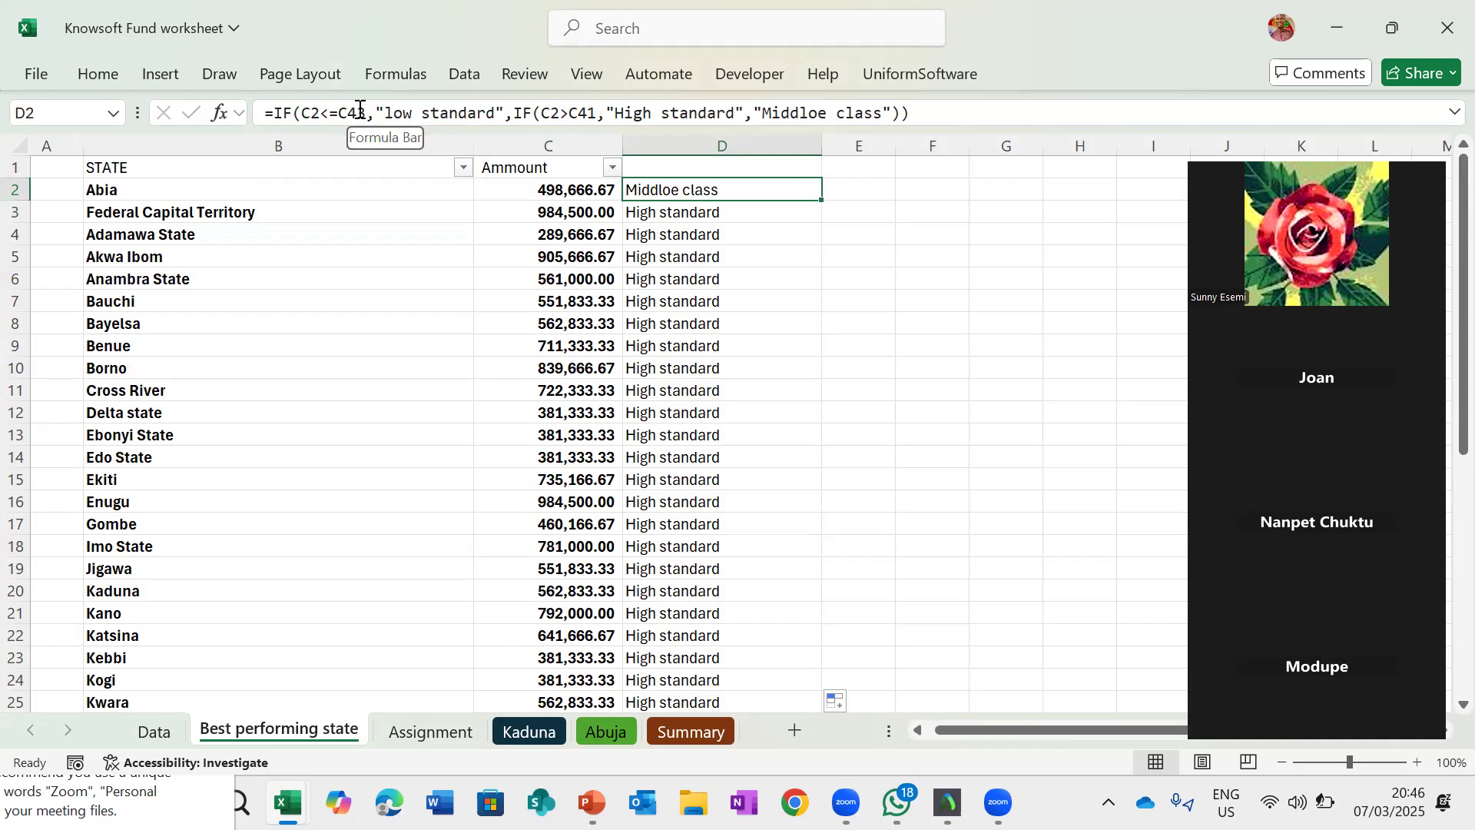
pyautogui.hotkey('ctrl', 'shift', 'Down')
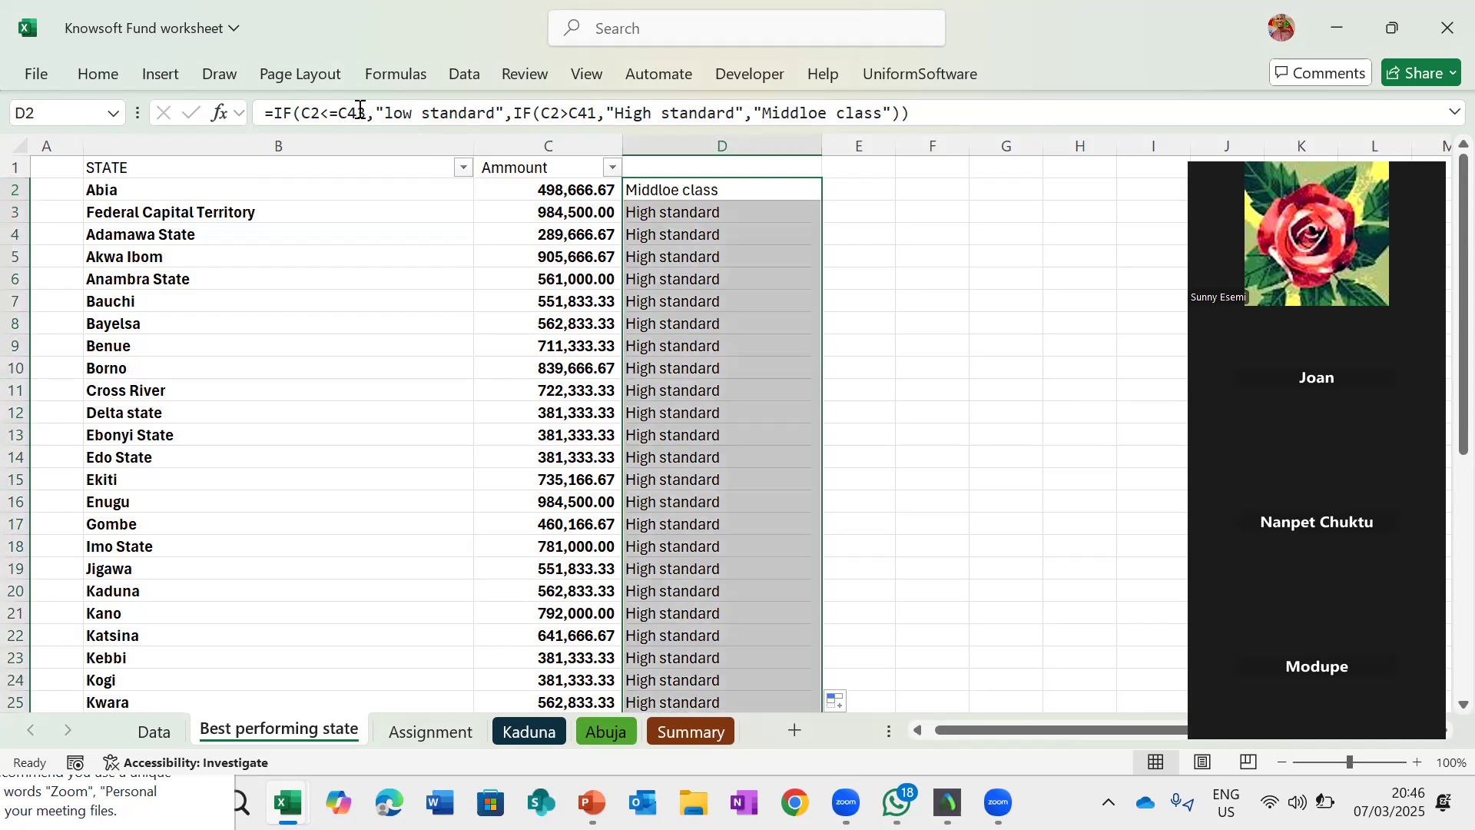
pyautogui.click(704, 346)
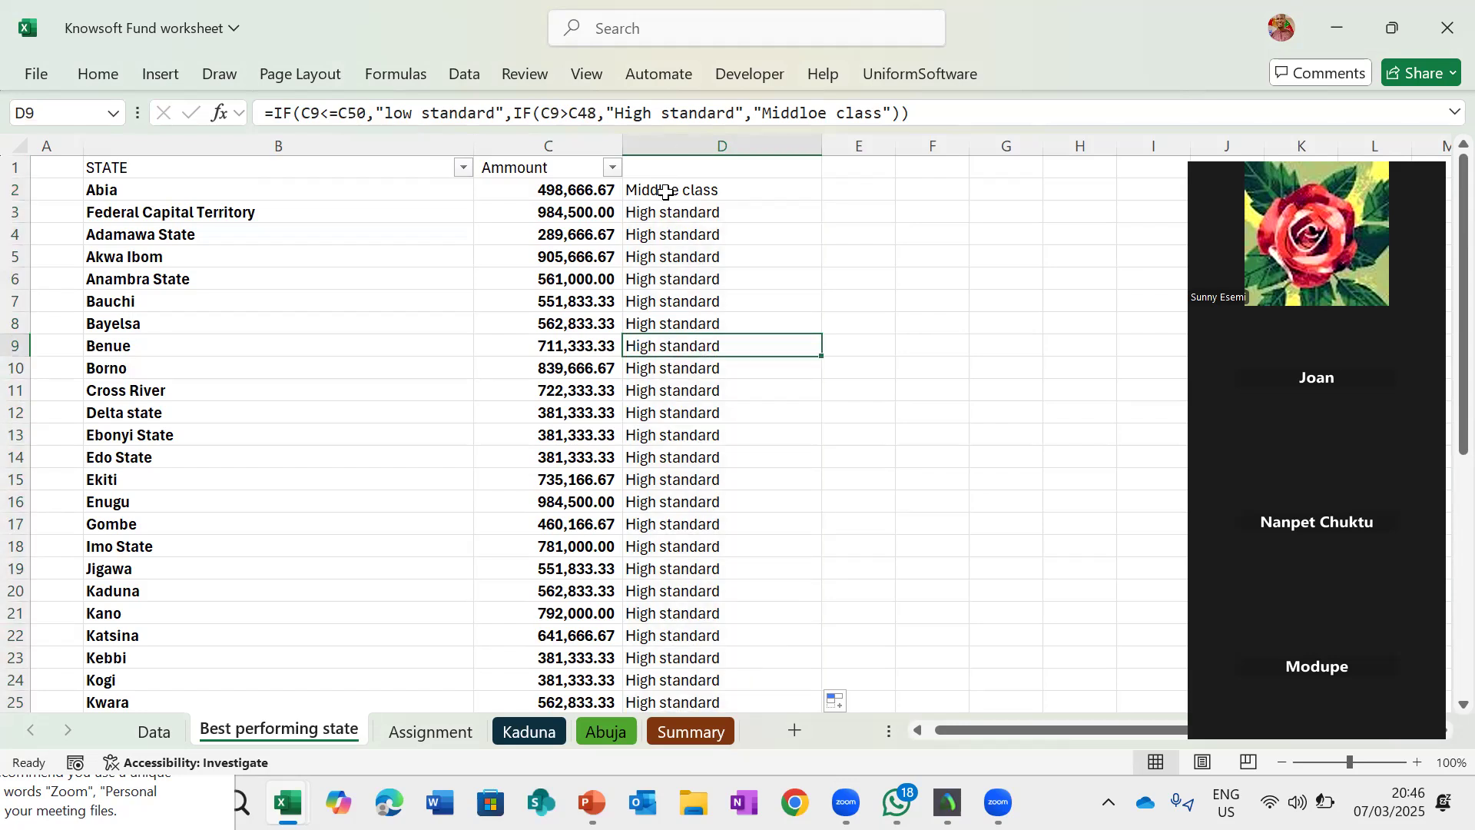
pyautogui.hotkey('ctrl', 'Up')
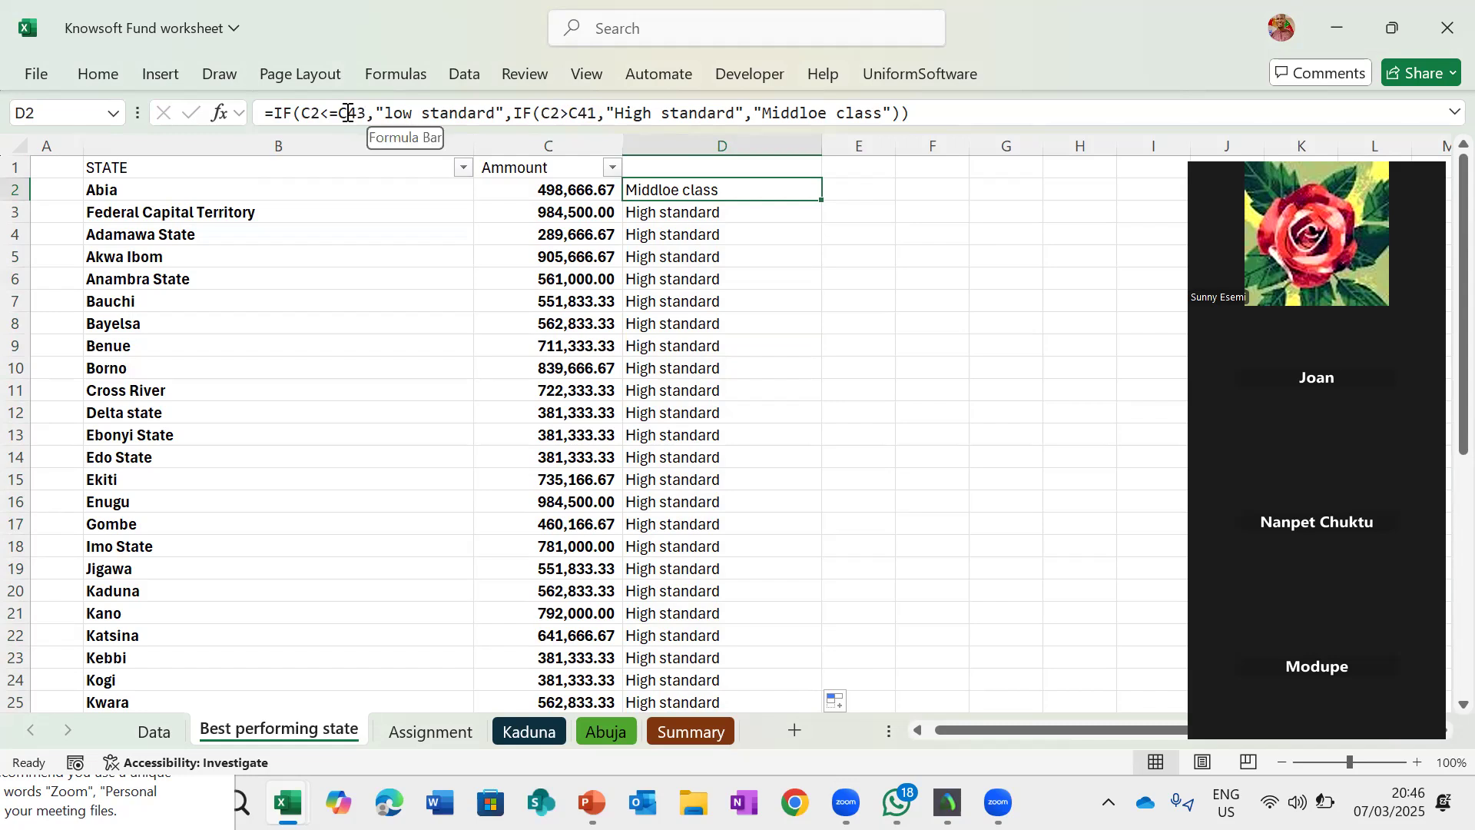
# - Make the C43 and C41 references in D2's formula absolute as $C$43 and $C$41
pyautogui.click(347, 113)
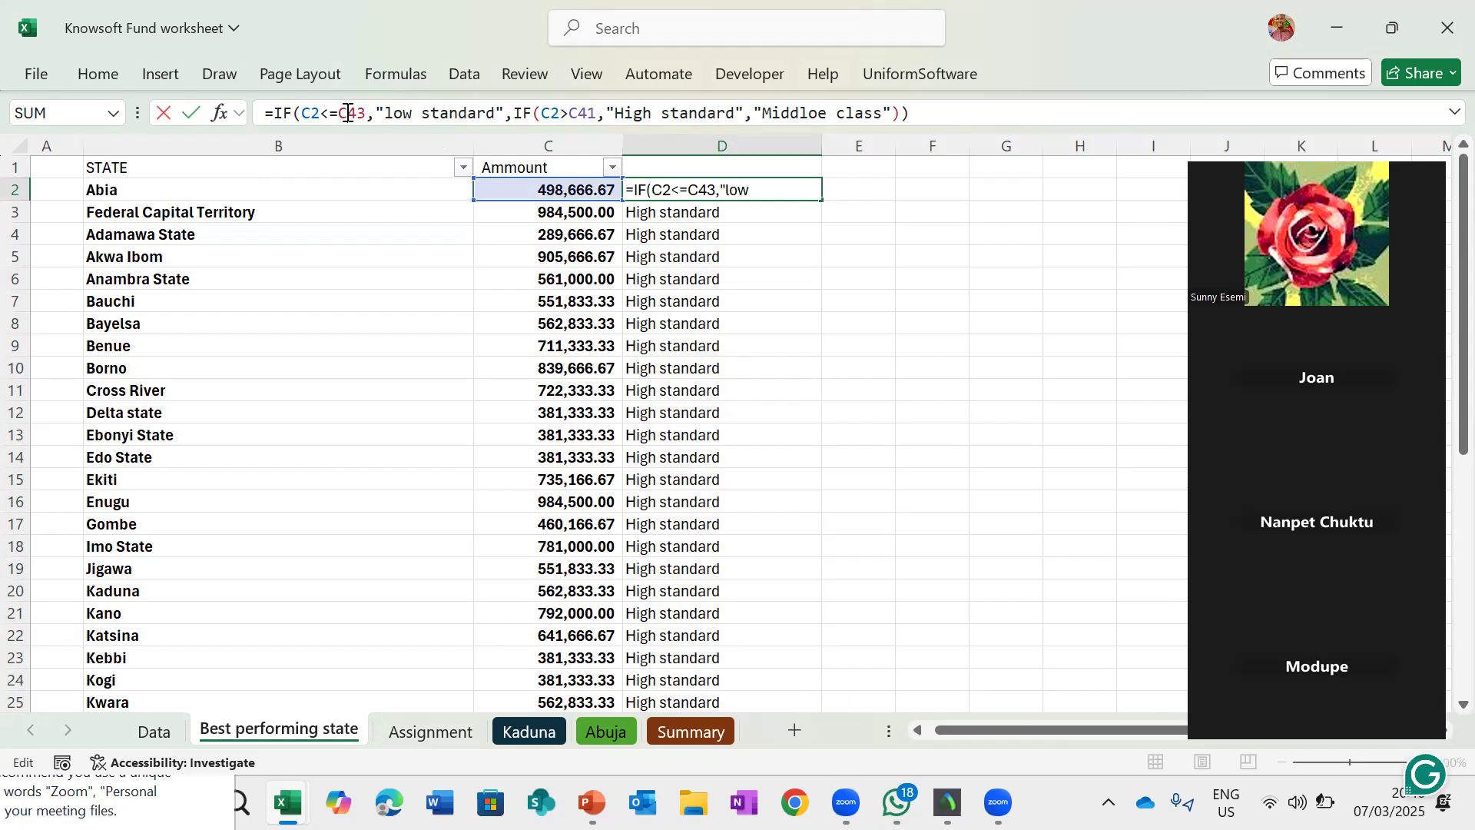
pyautogui.press('Return')
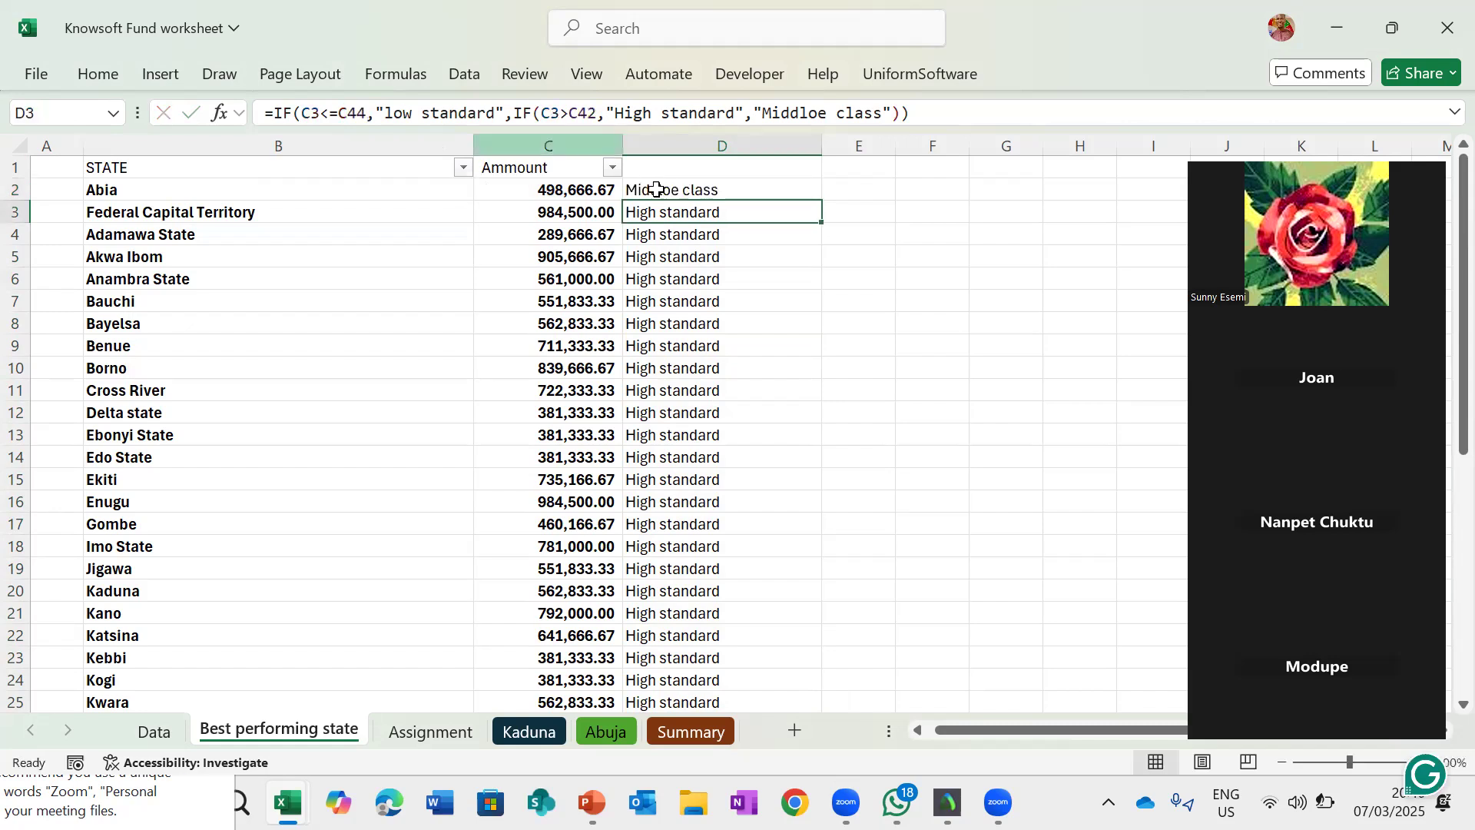
pyautogui.click(656, 189)
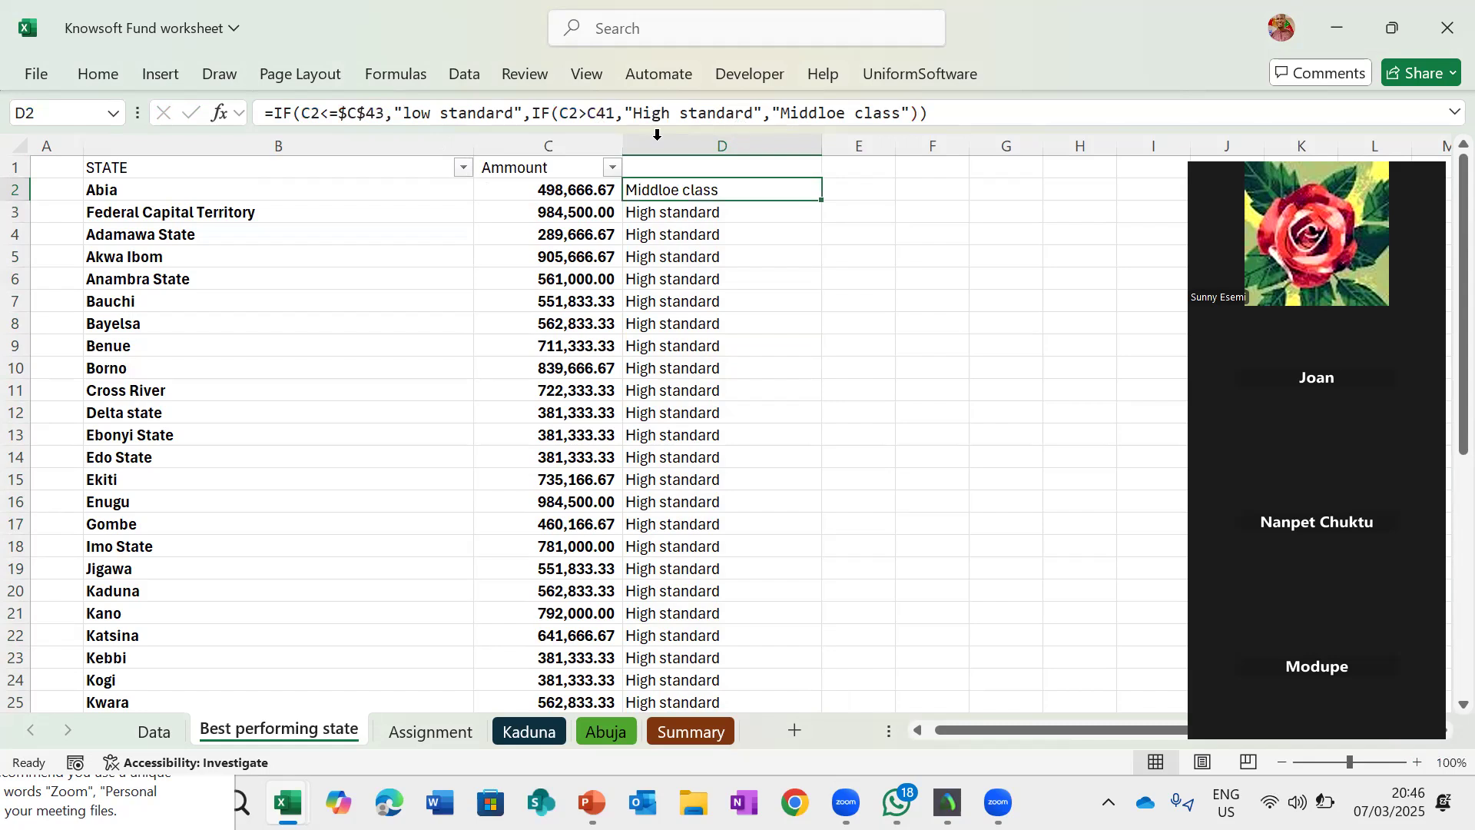
pyautogui.click(596, 113)
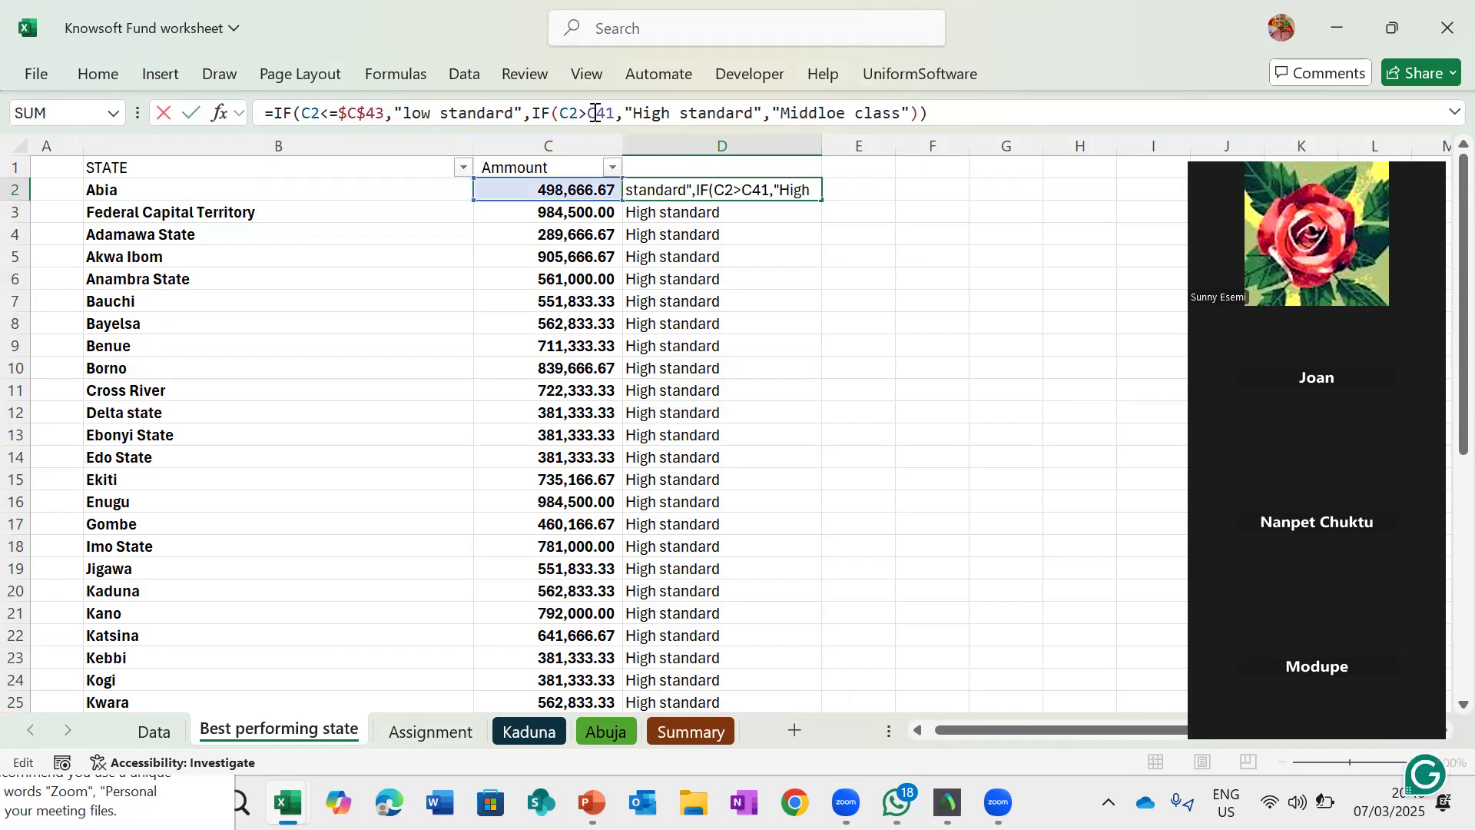
pyautogui.press('F4')
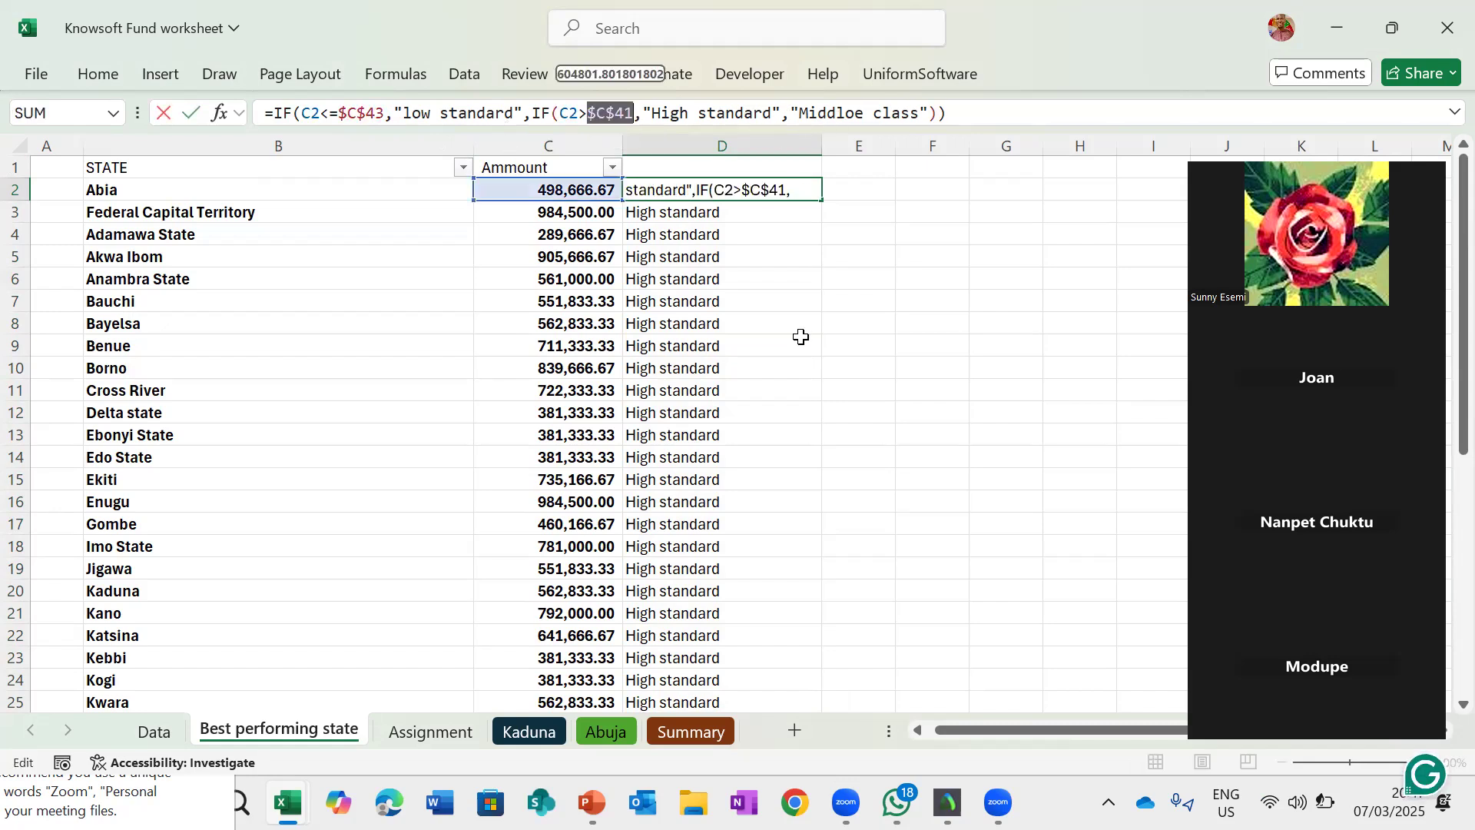
pyautogui.press('Return')
pyautogui.press('Return')
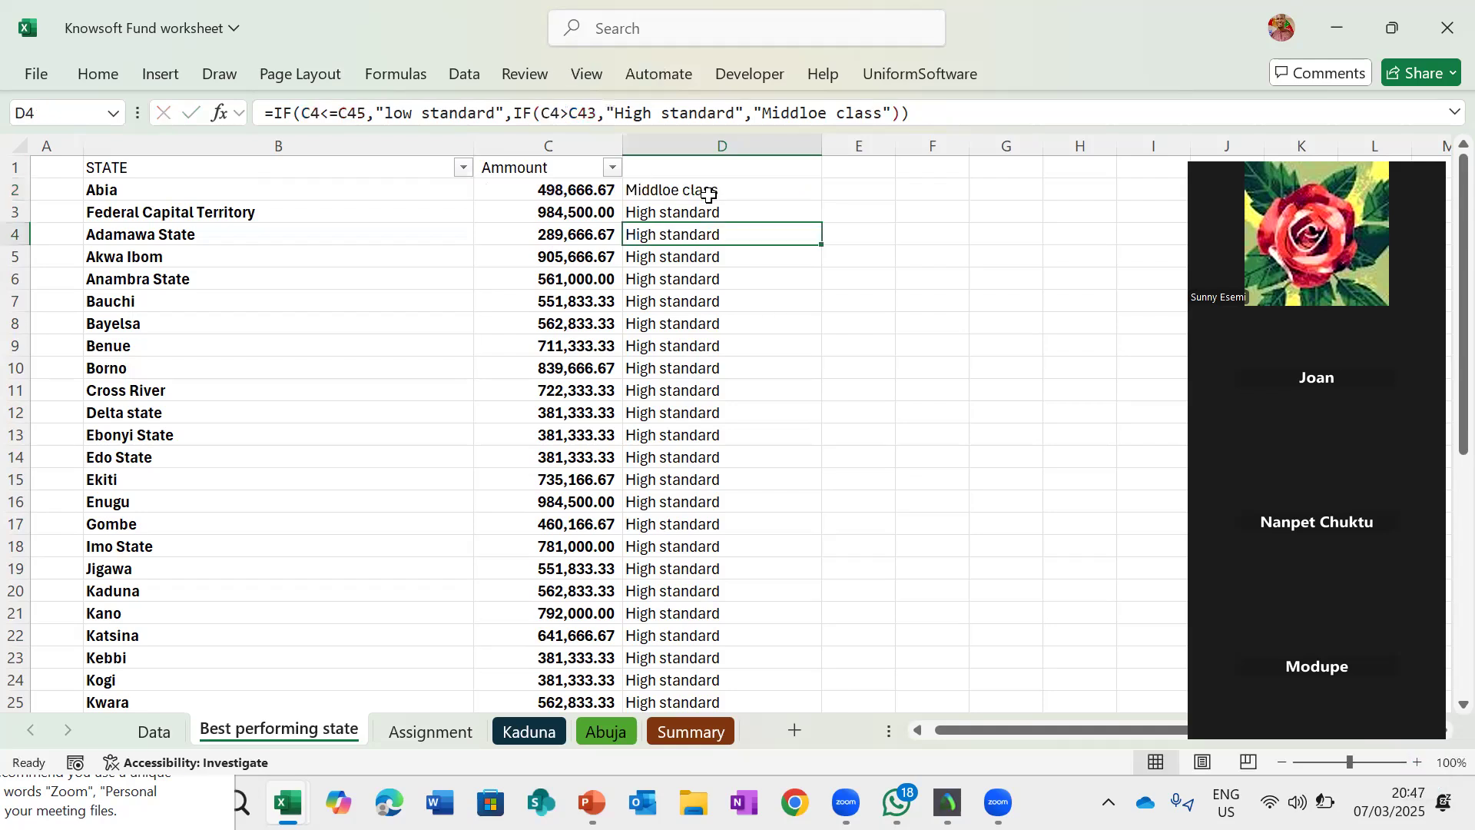
# - Fill D2's corrected formula down column D to the last state row
pyautogui.click(749, 194)
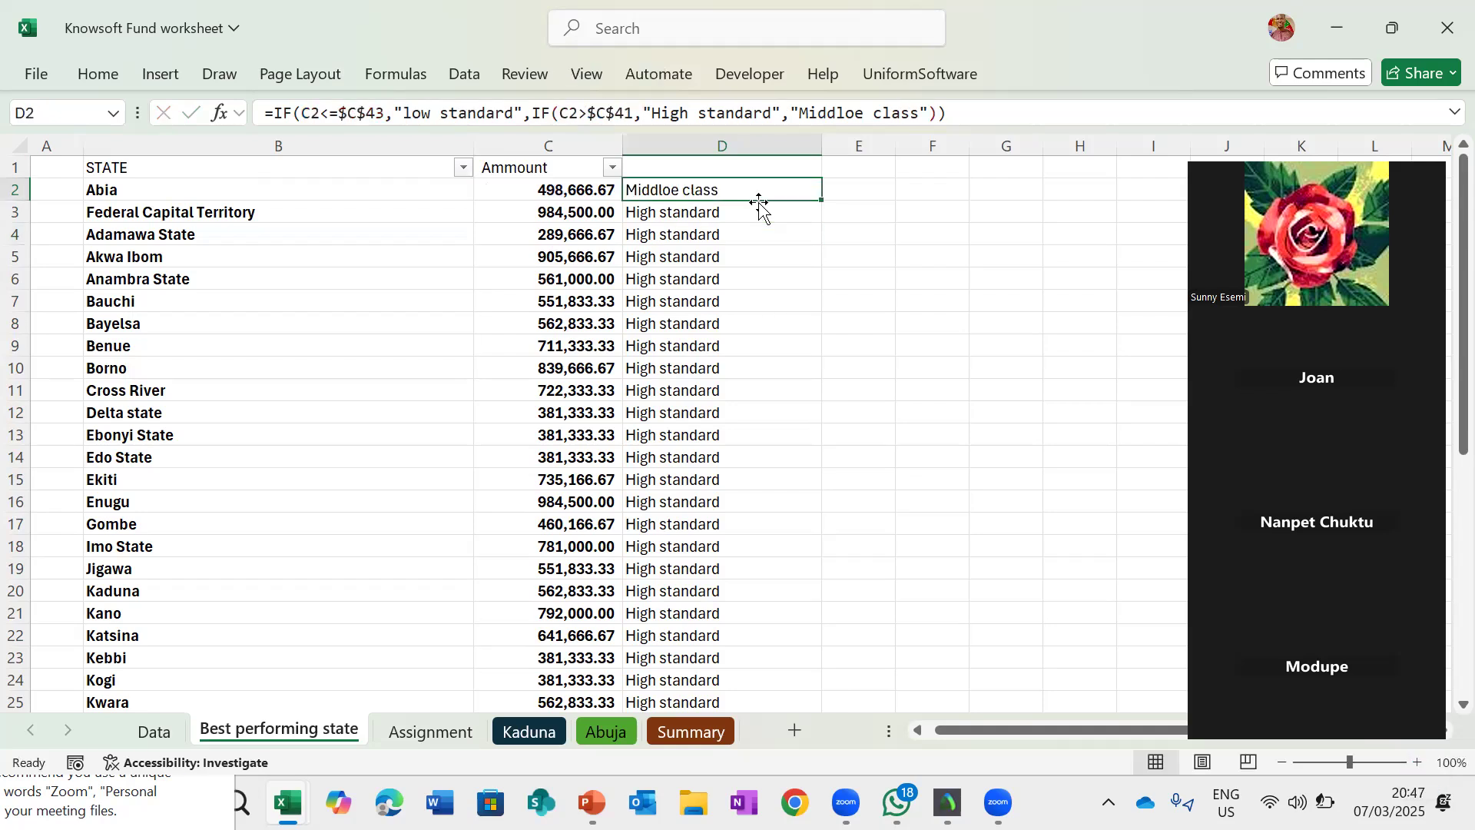
pyautogui.doubleClick(818, 199)
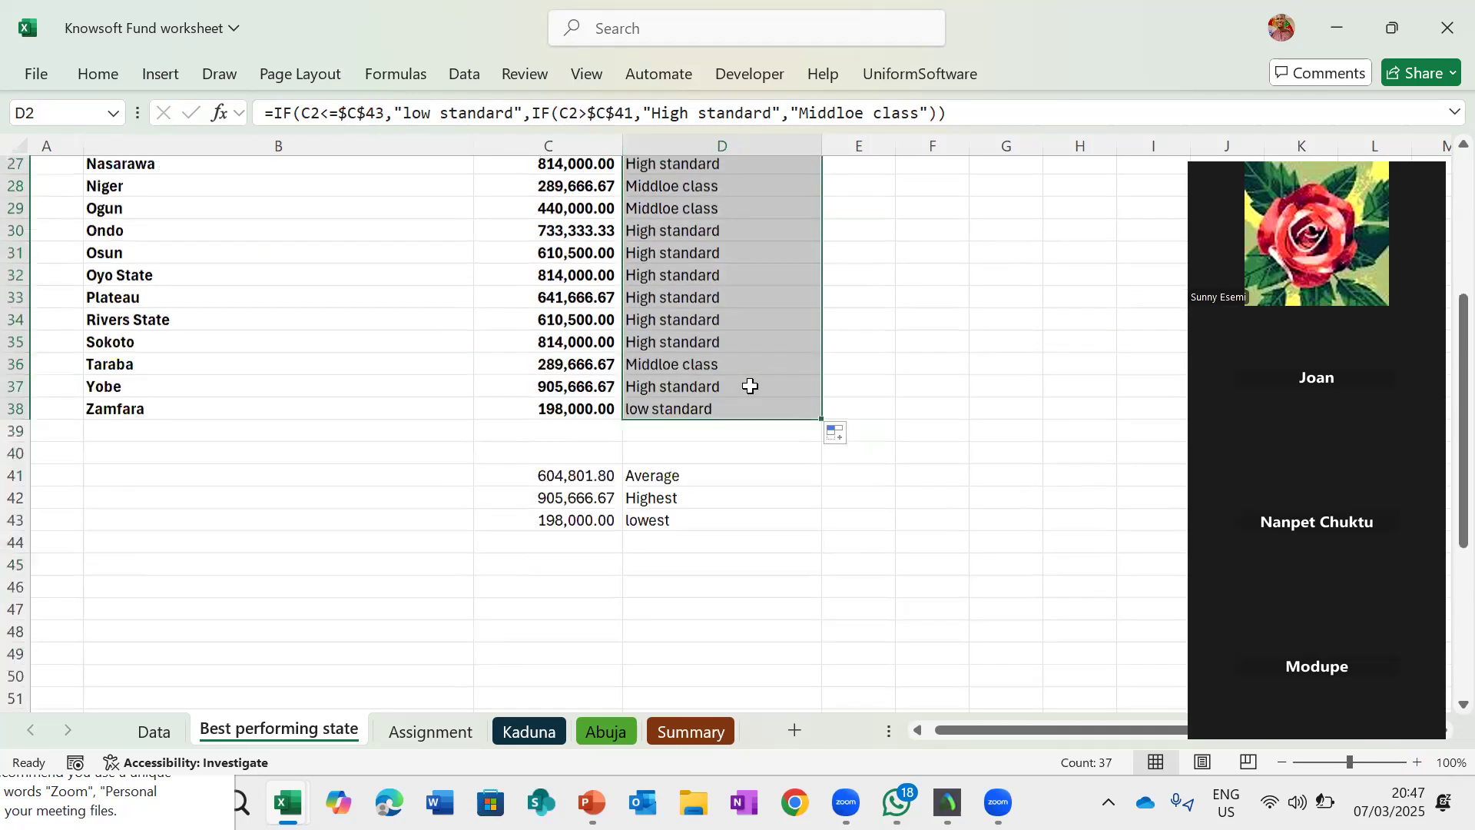
pyautogui.scroll(9, 701, 191)
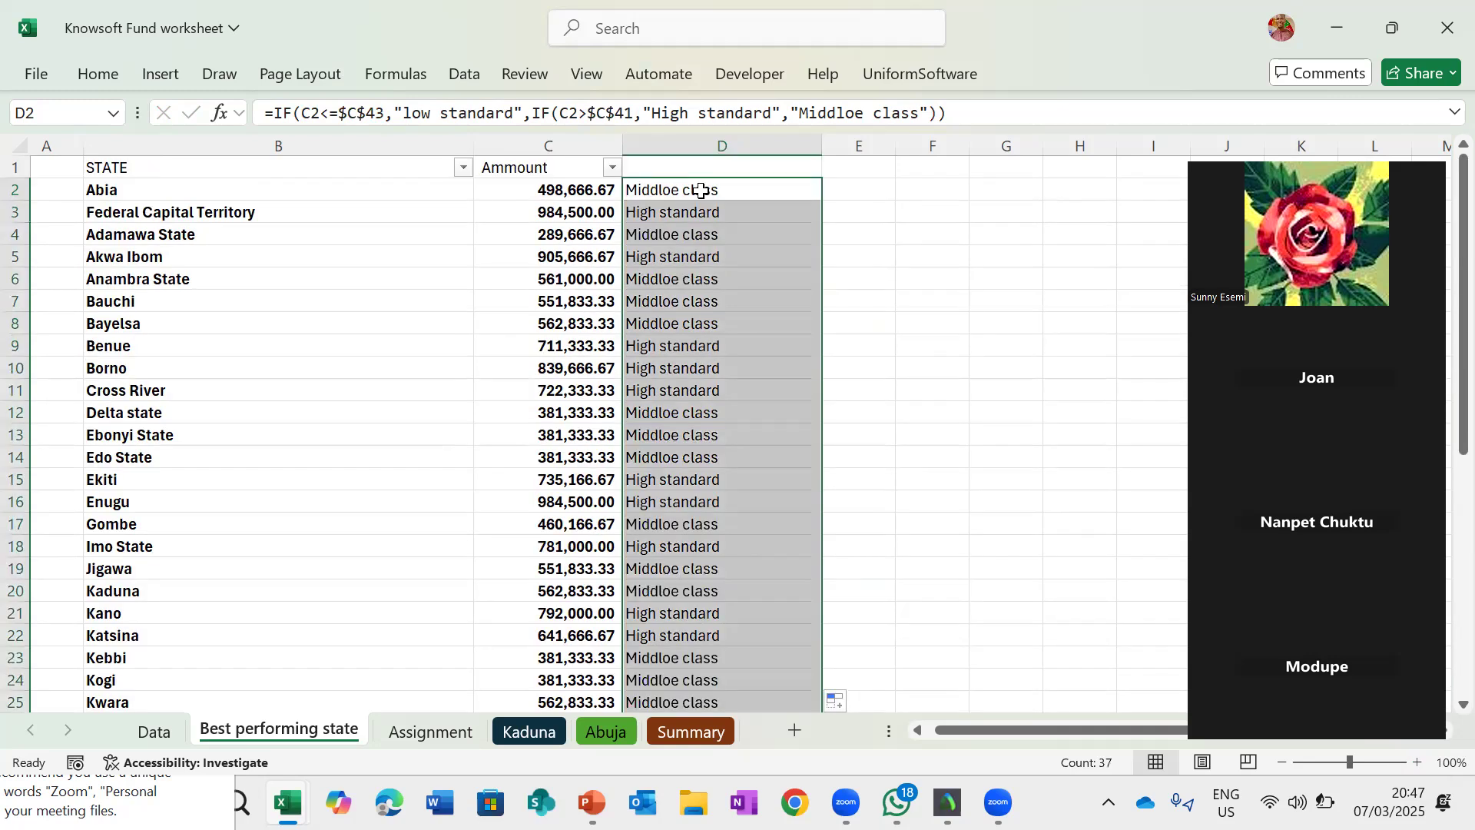
pyautogui.click(701, 191)
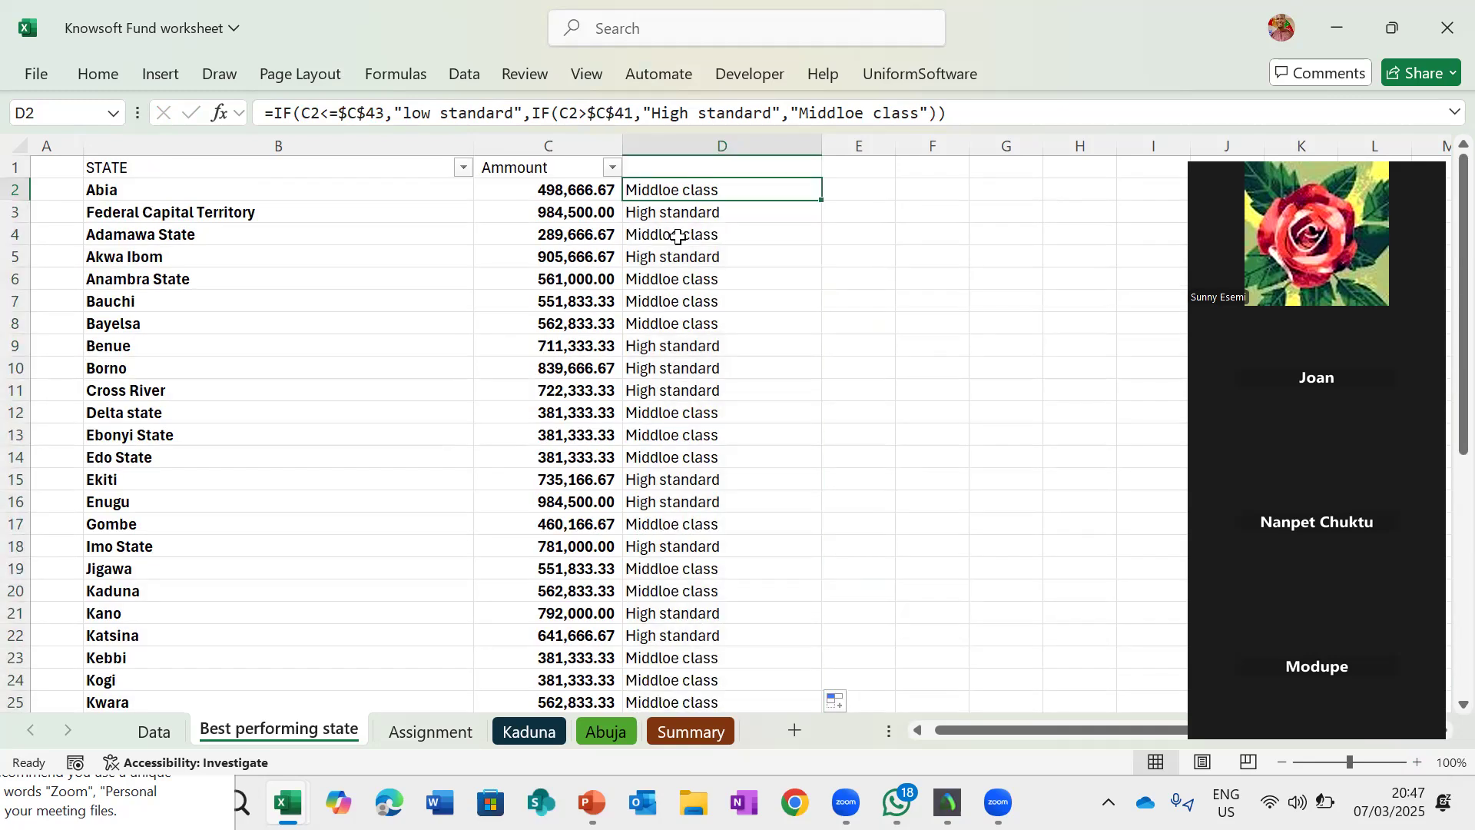
# - Review the new classifications down column D and the highest value in C42
pyautogui.scroll(-4, 701, 234)
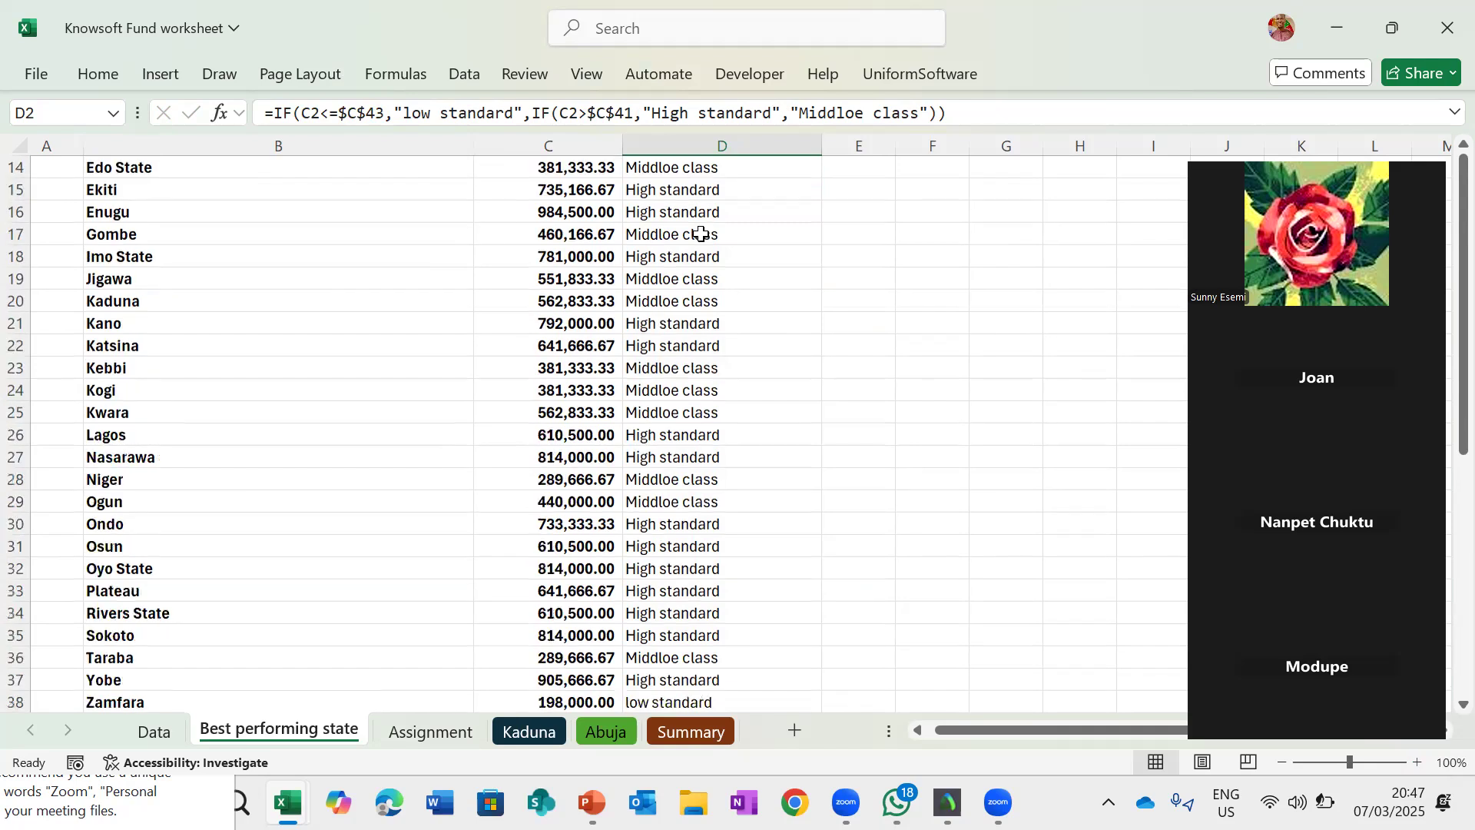
pyautogui.scroll(-5, 701, 235)
pyautogui.scroll(-1, 311, 701)
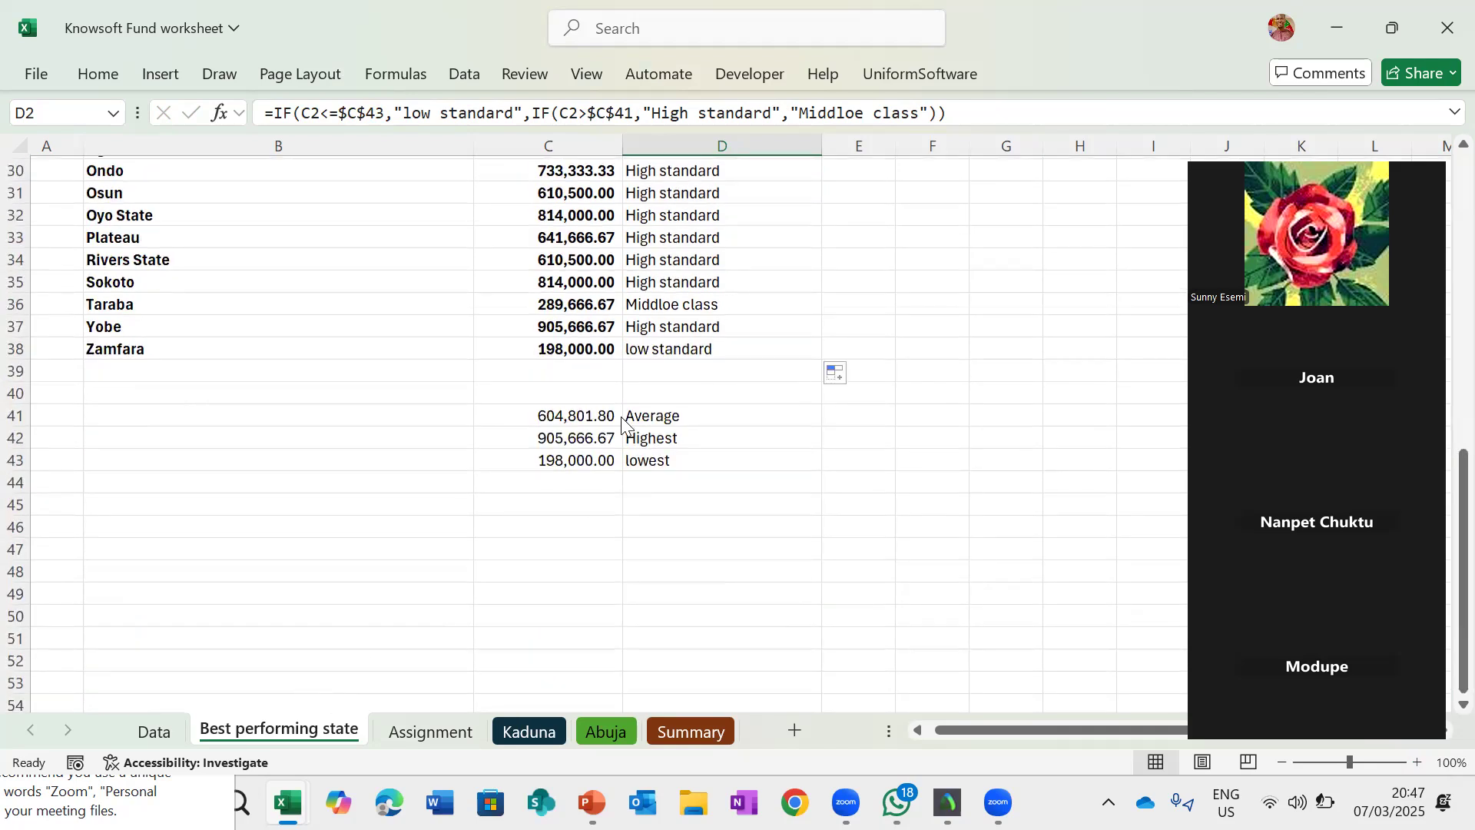
pyautogui.click(581, 448)
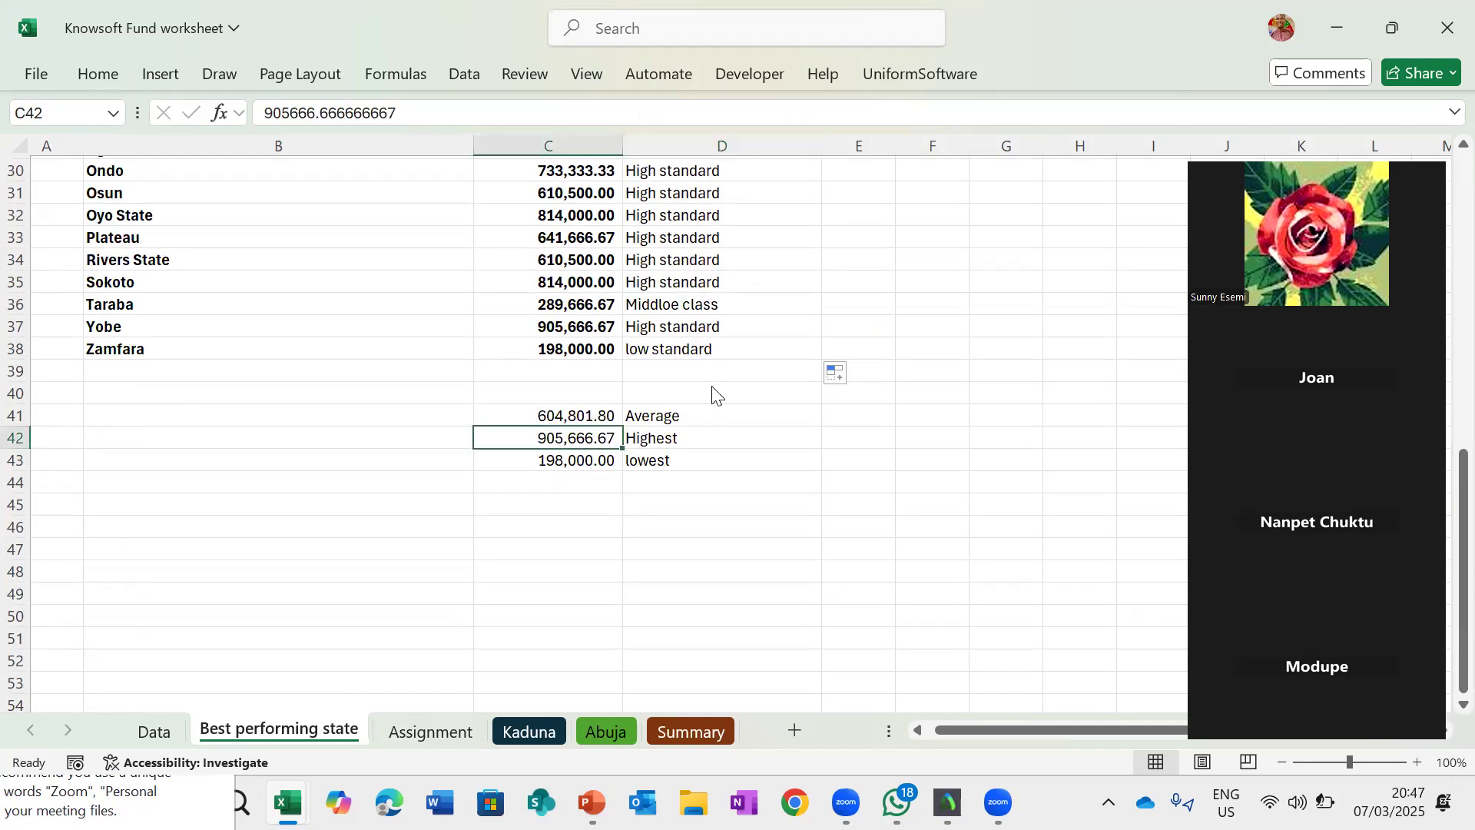
pyautogui.scroll(10, 651, 190)
# - Wrap D2's formula in an outer IF that returns "The richest state" when C2 is greater than or equal to C42
pyautogui.click(652, 191)
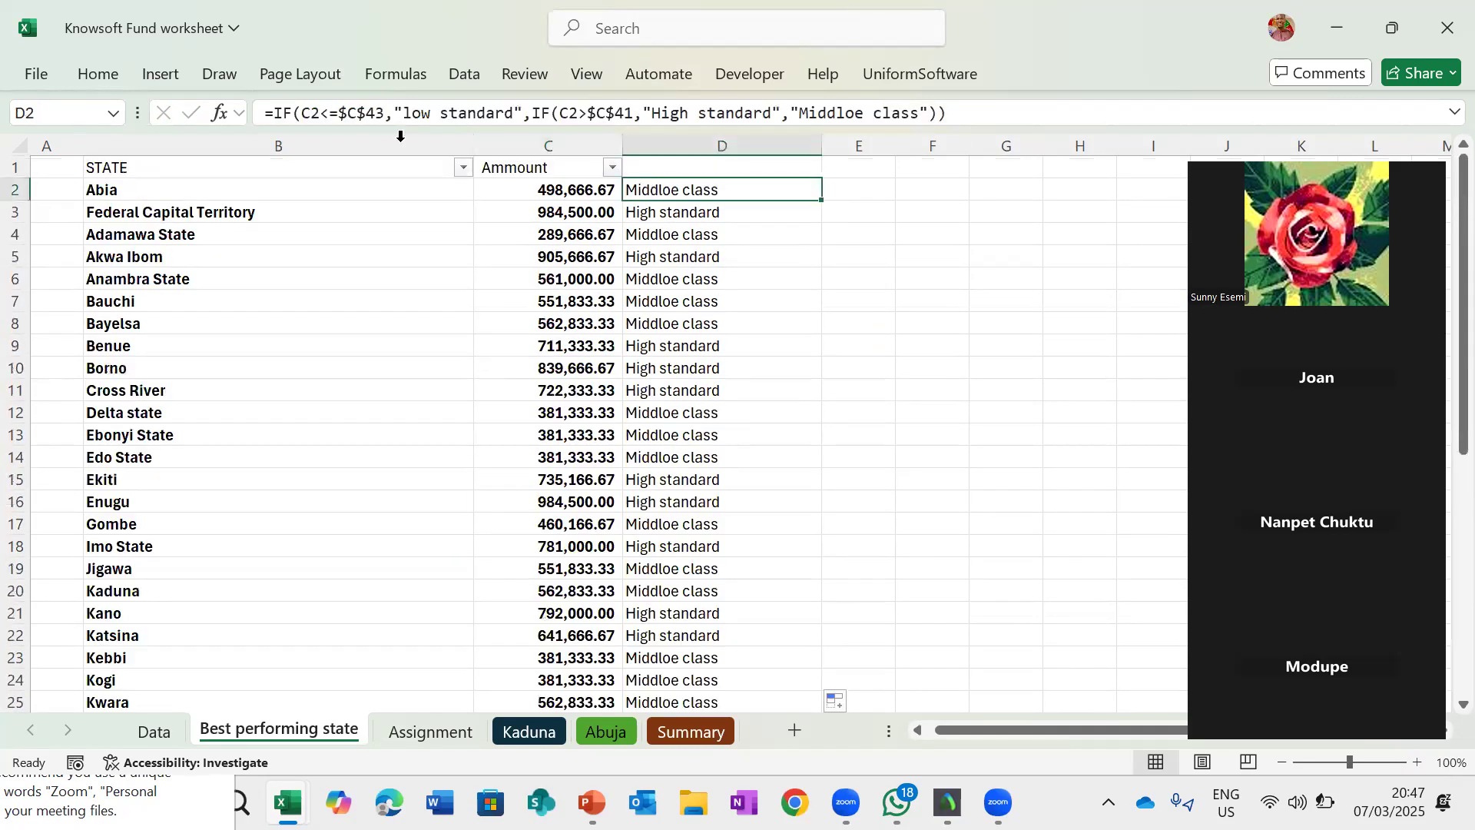
pyautogui.click(277, 114)
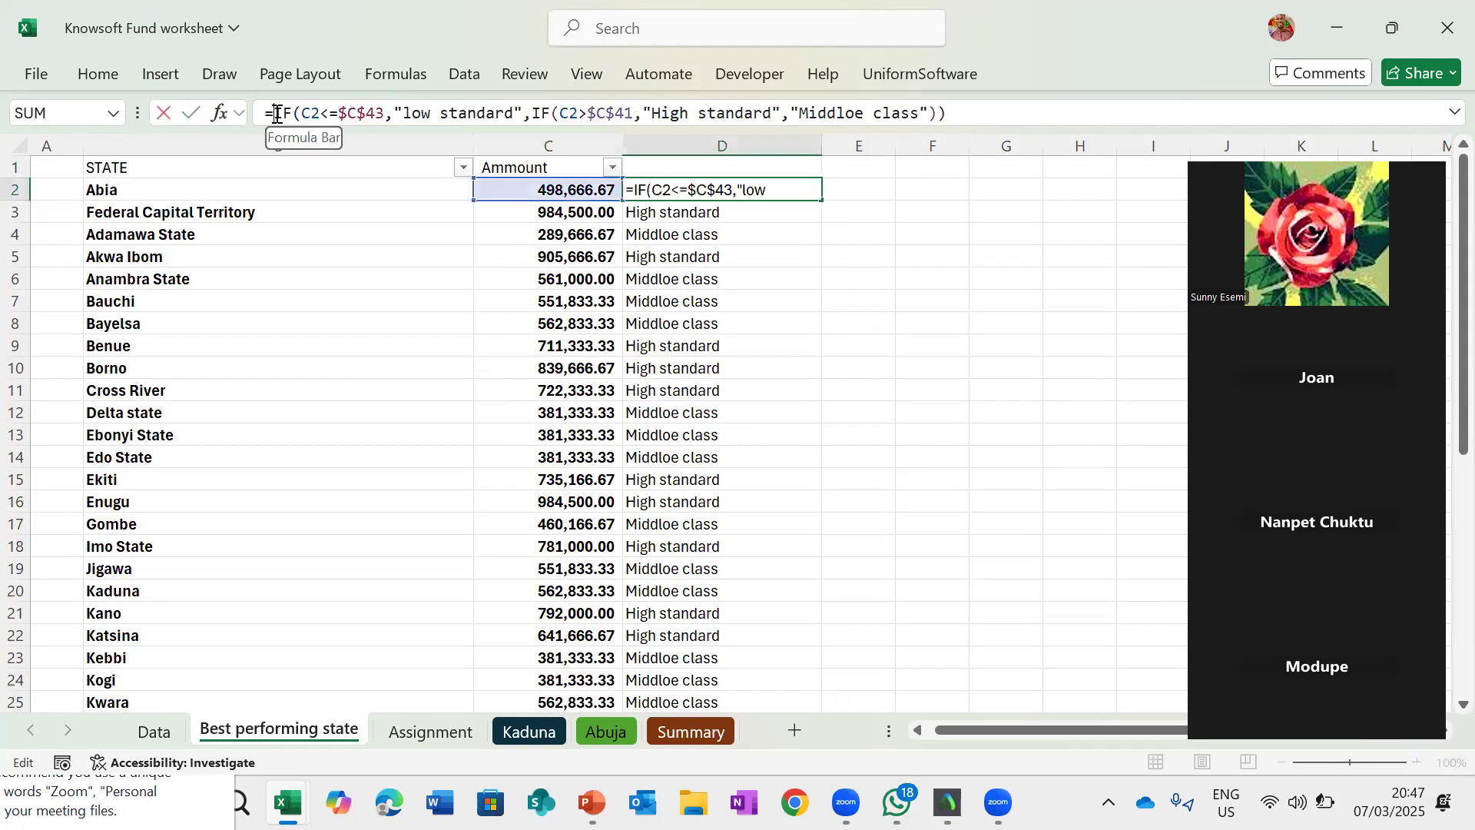
pyautogui.write('If(')
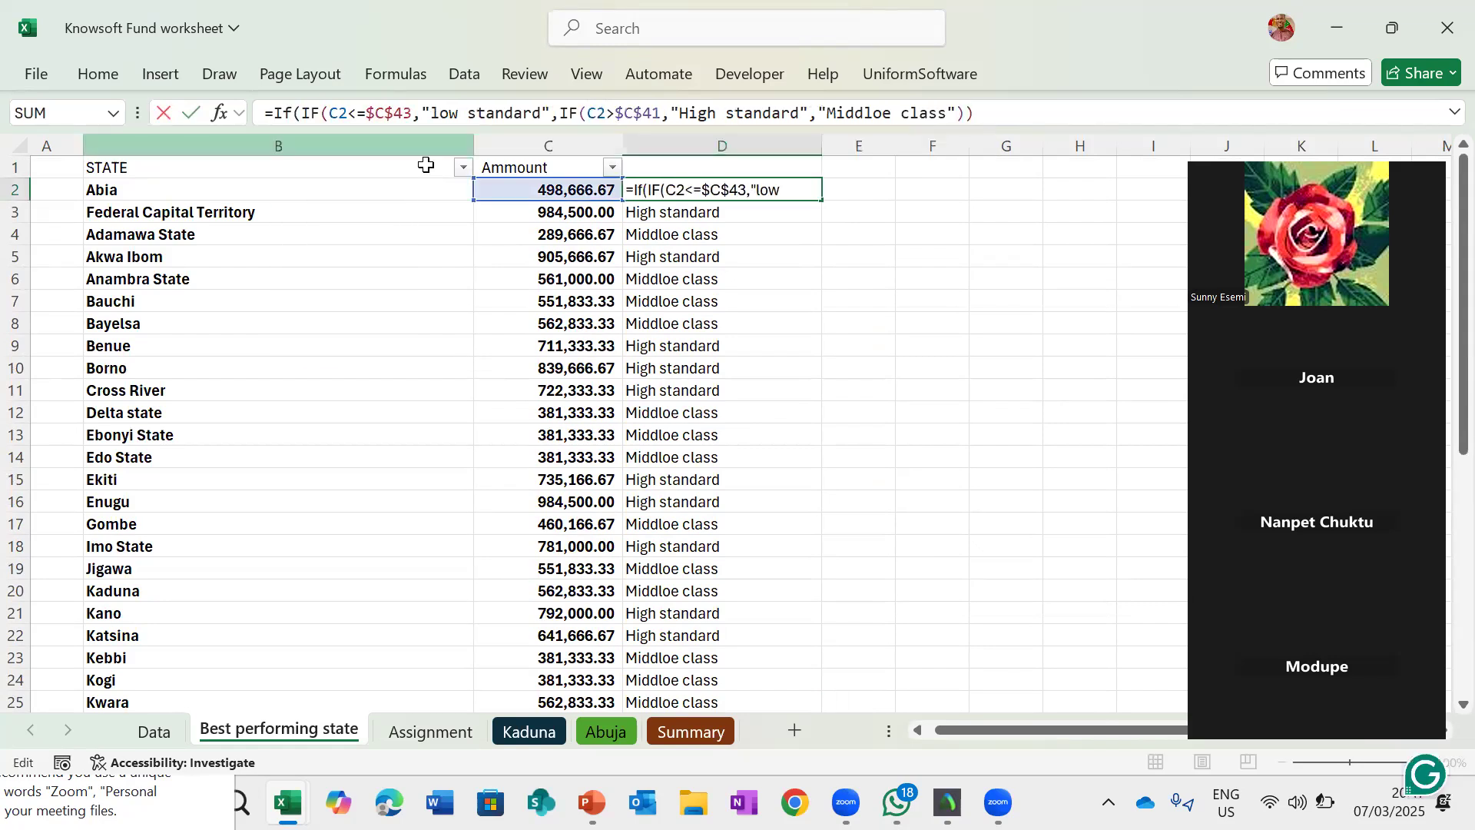
pyautogui.click(555, 192)
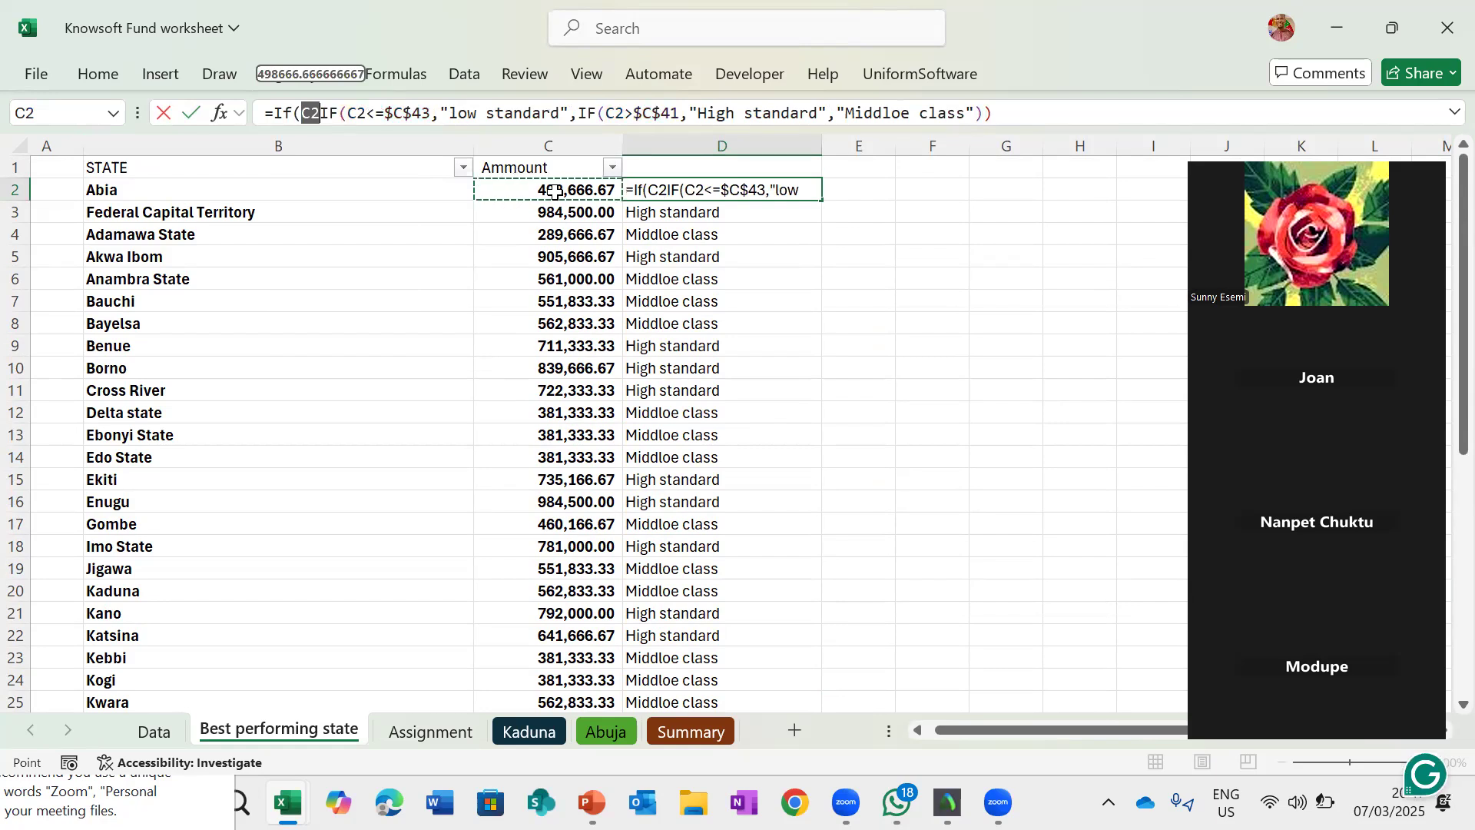
pyautogui.write('>=')
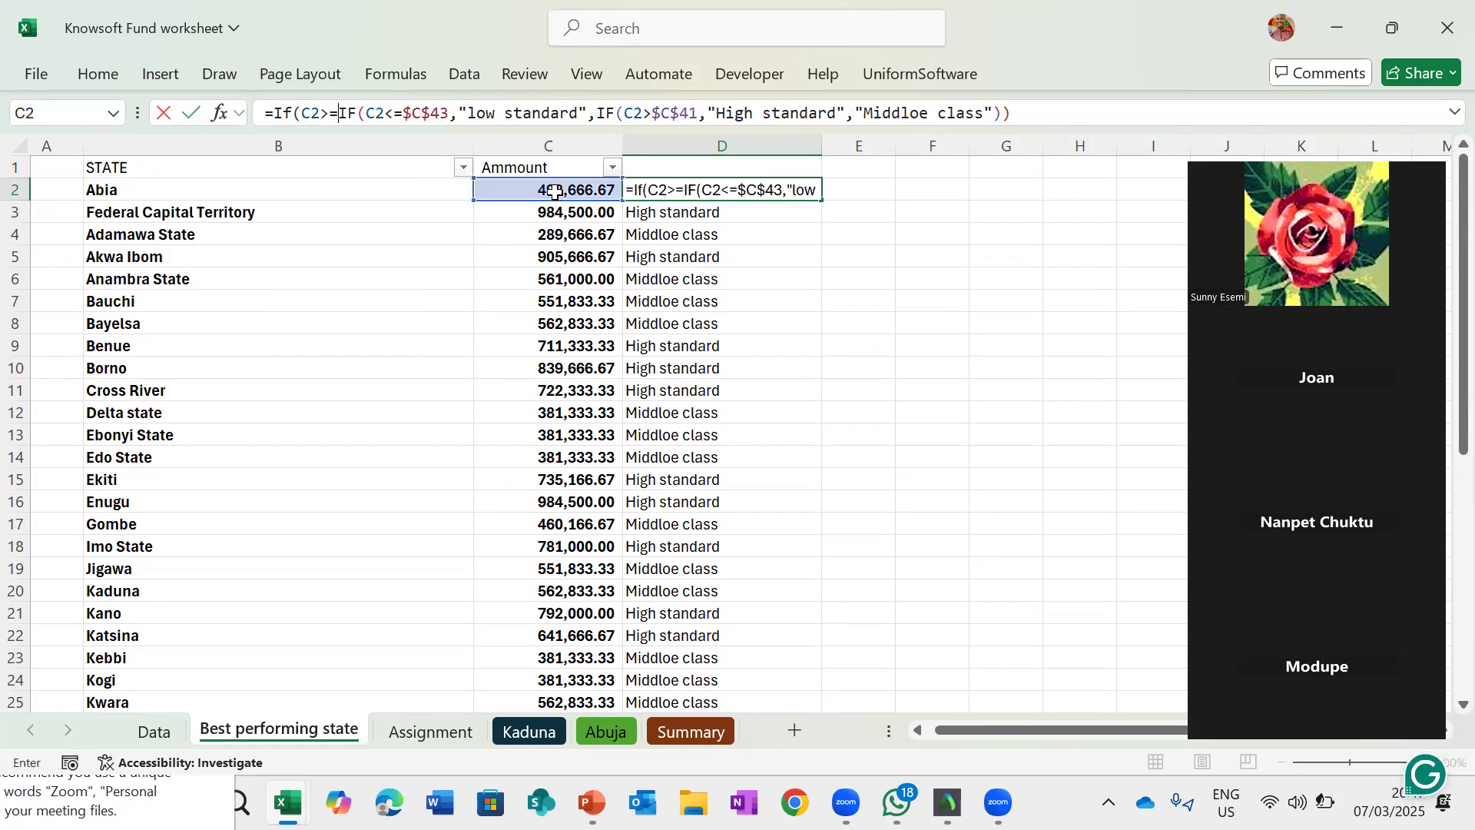
pyautogui.scroll(-9, 571, 369)
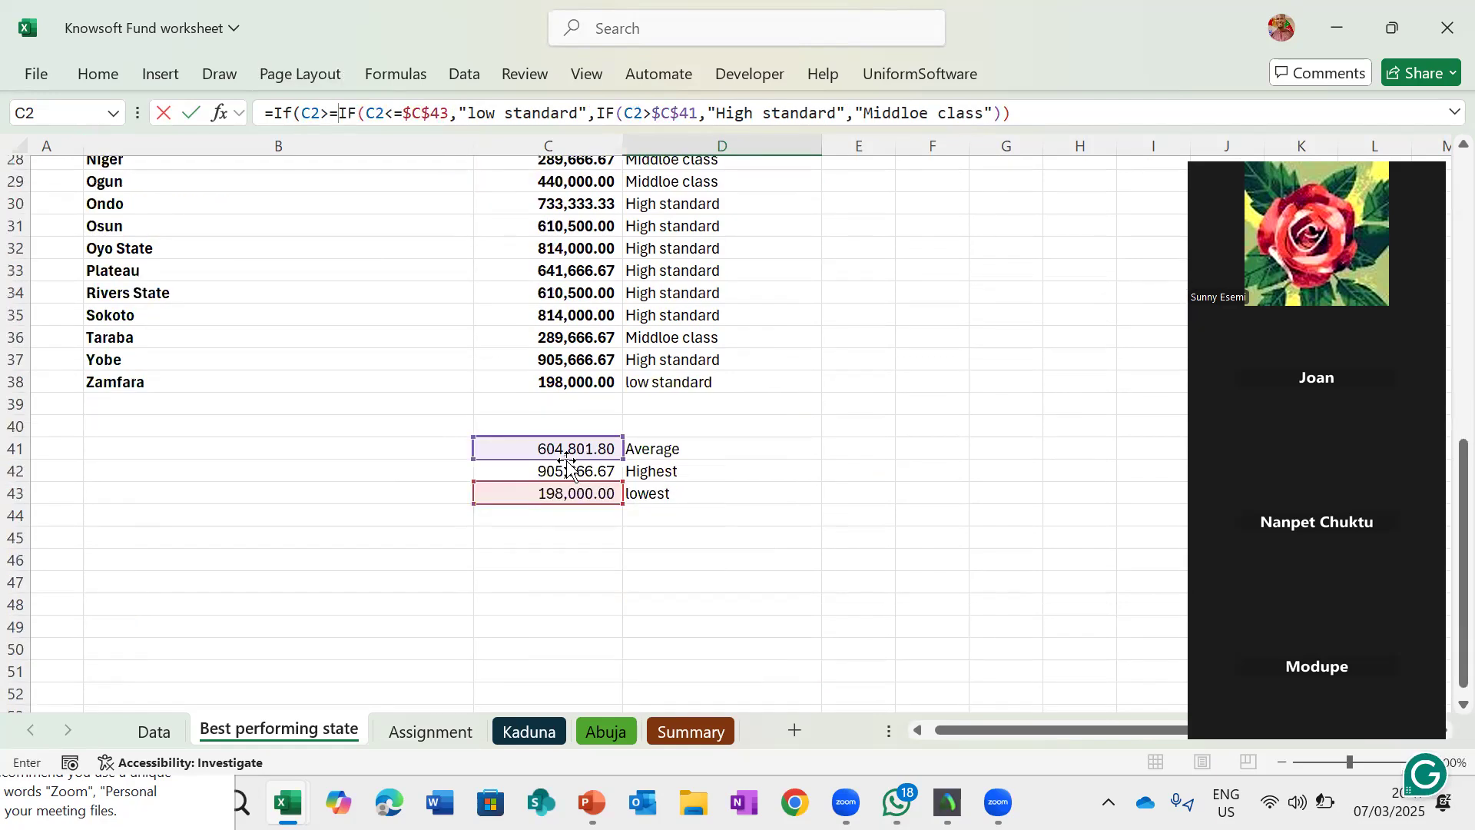
pyautogui.click(569, 469)
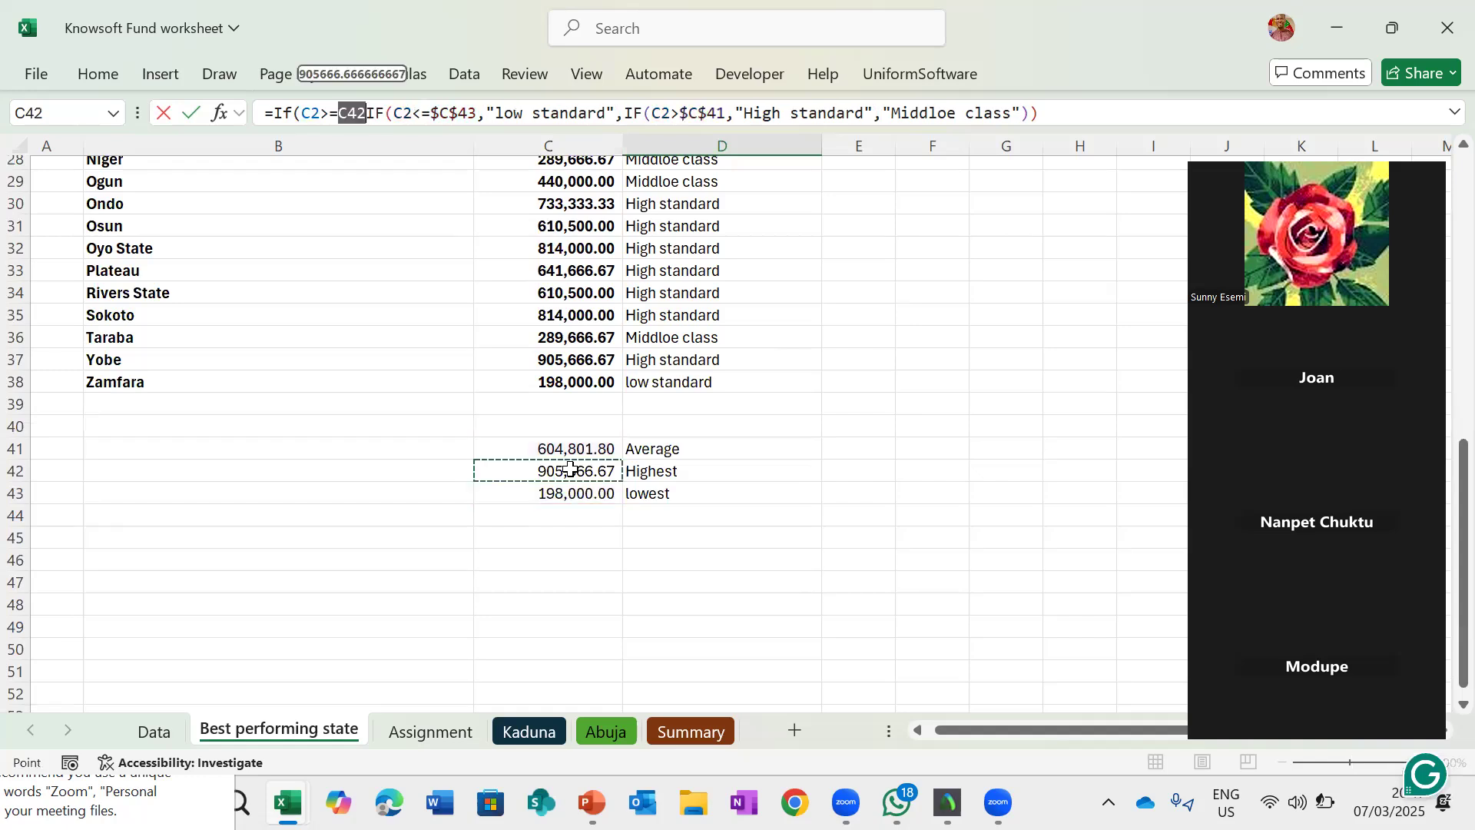
pyautogui.write(',')
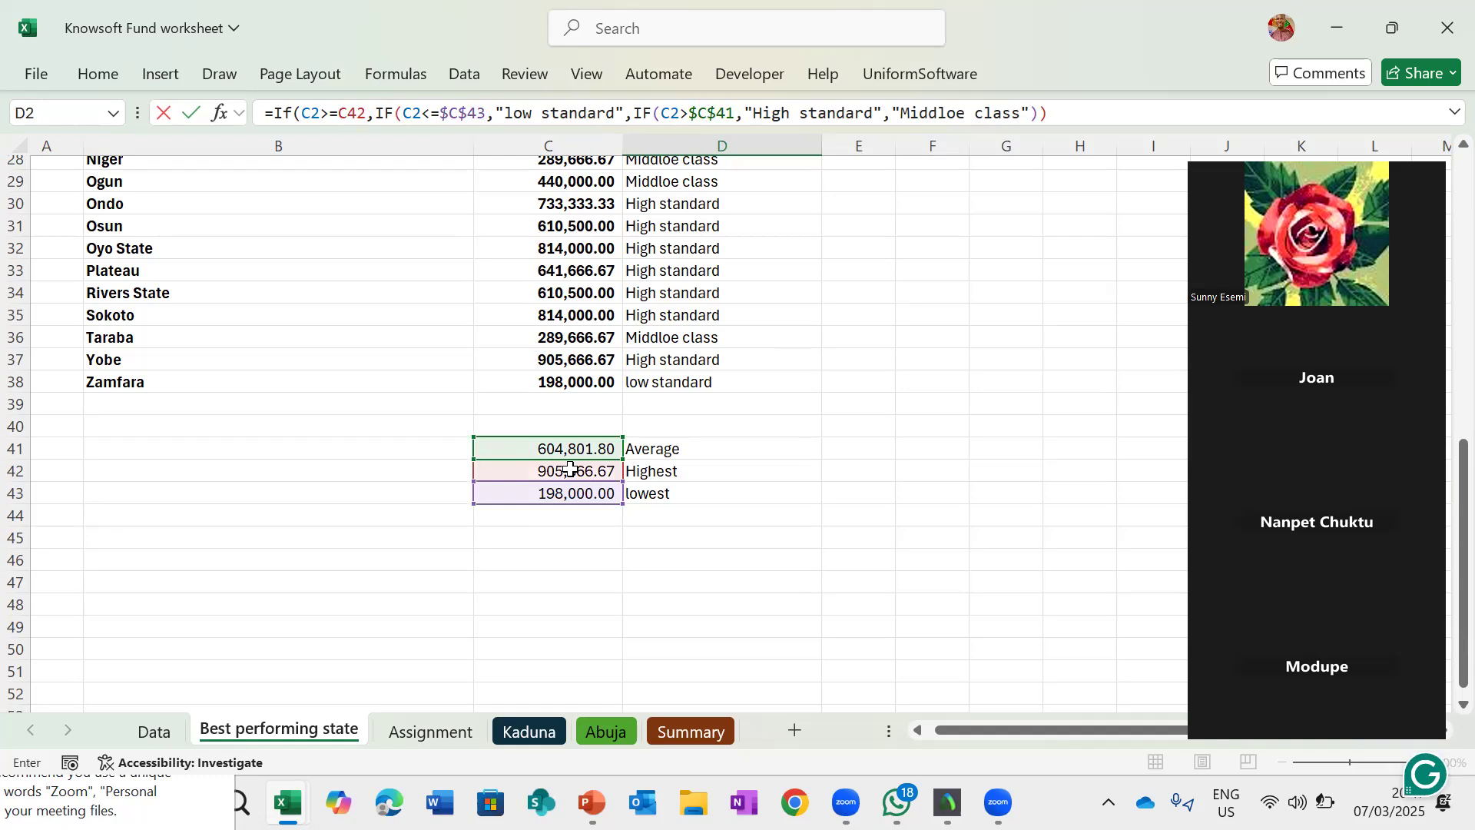
pyautogui.write('"')
pyautogui.write('The ')
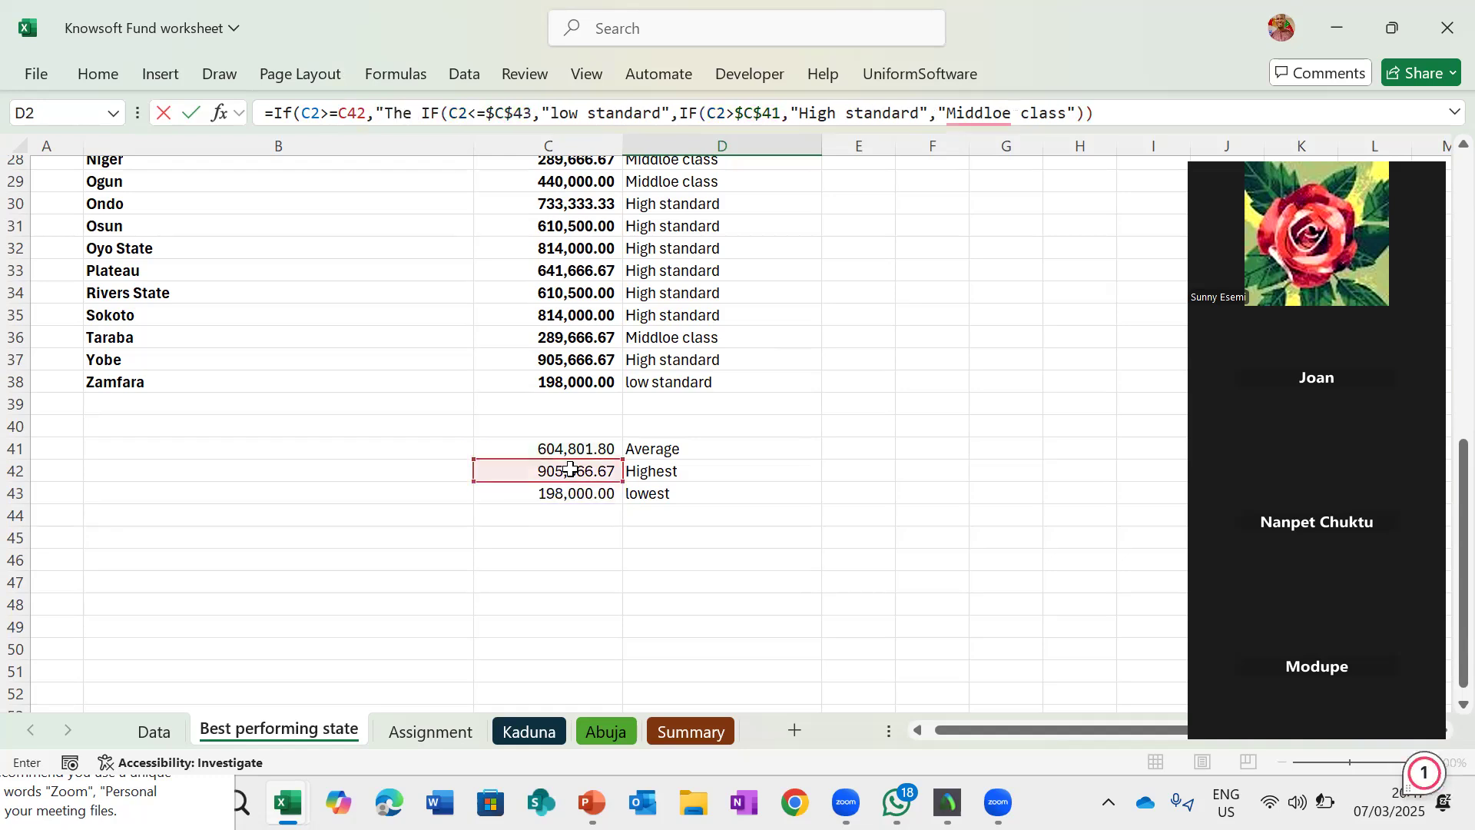
pyautogui.write('ri')
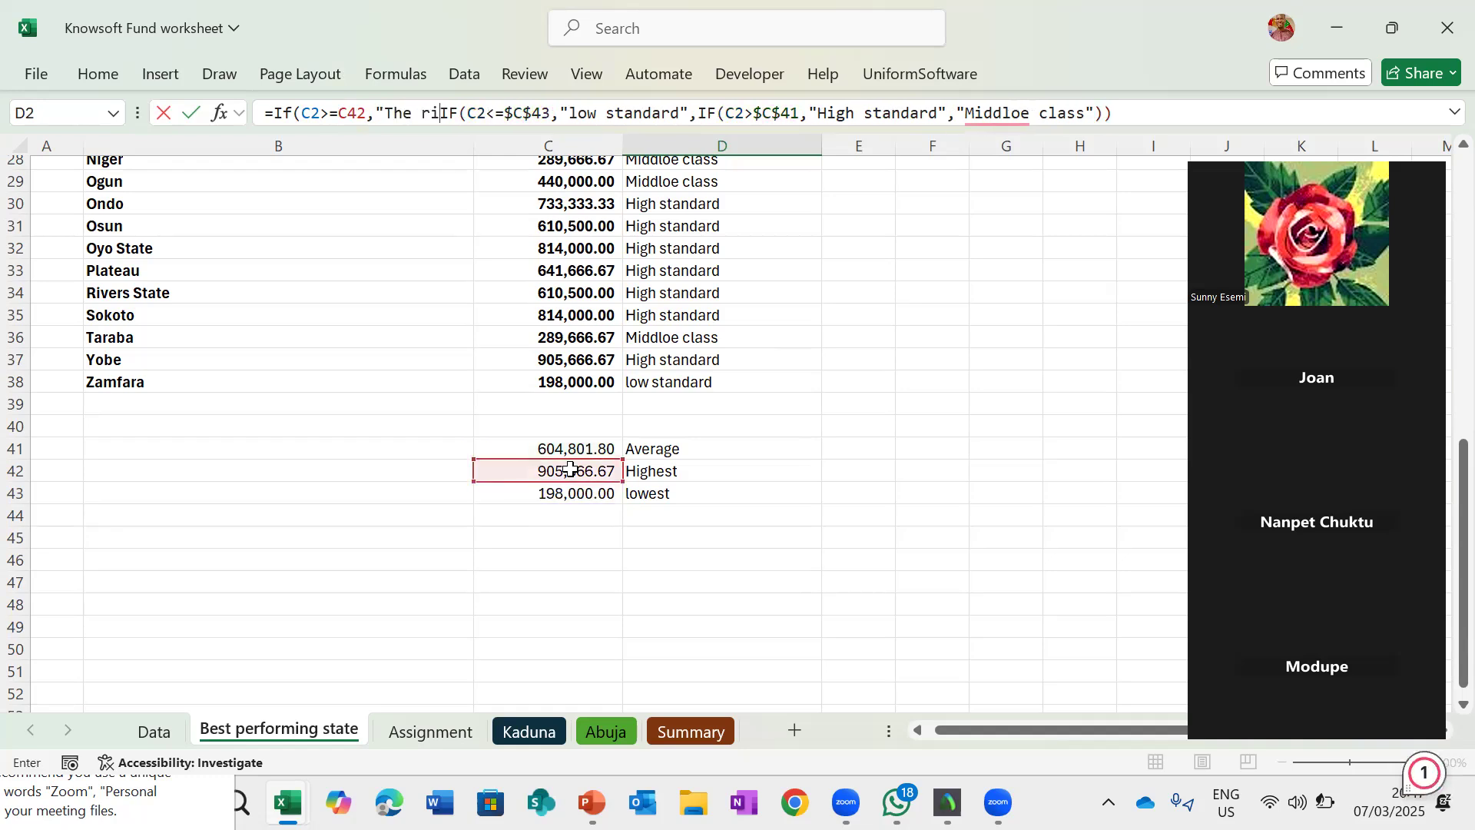
pyautogui.write('chest')
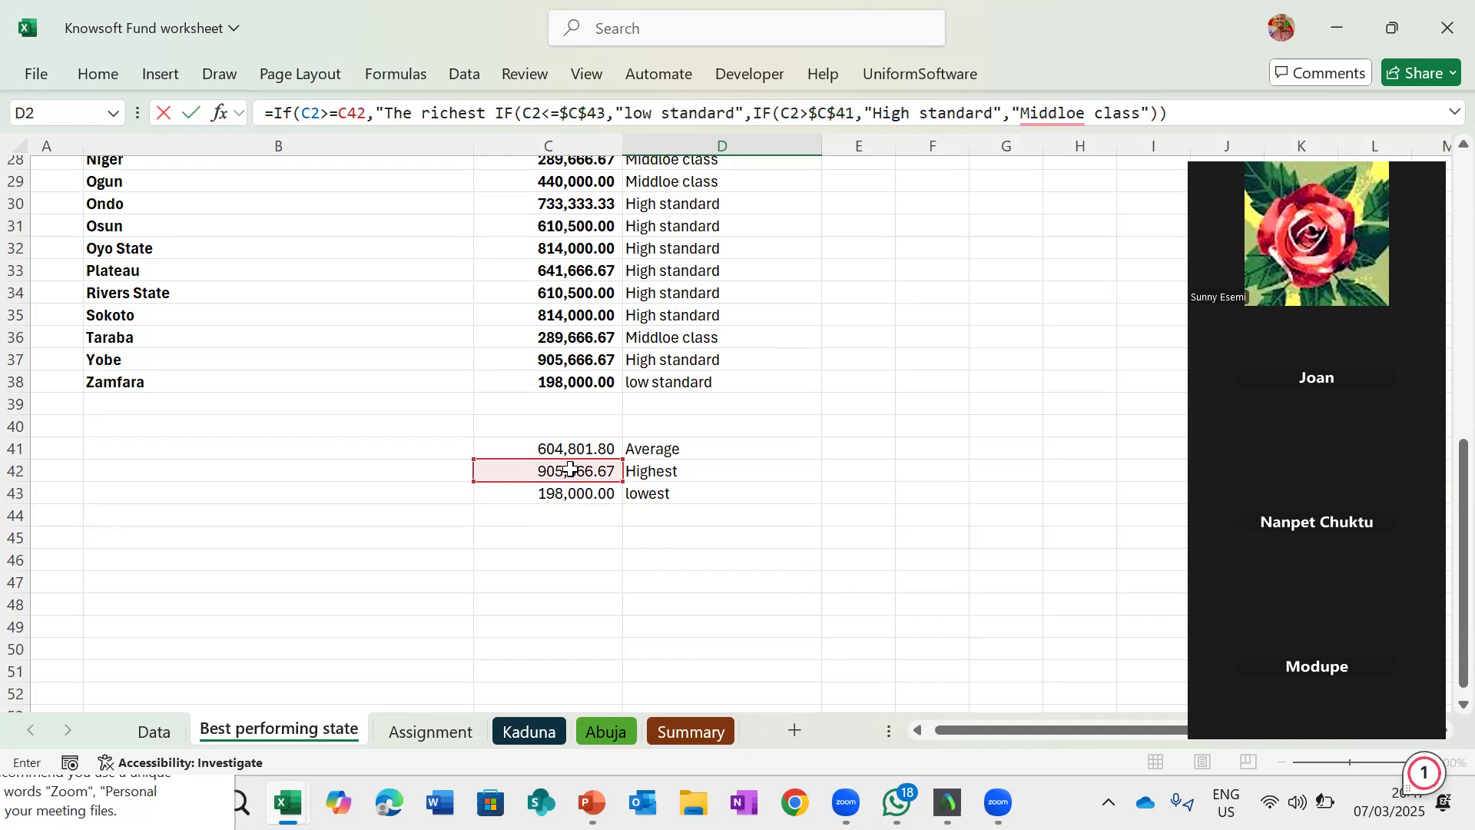
pyautogui.write(' state')
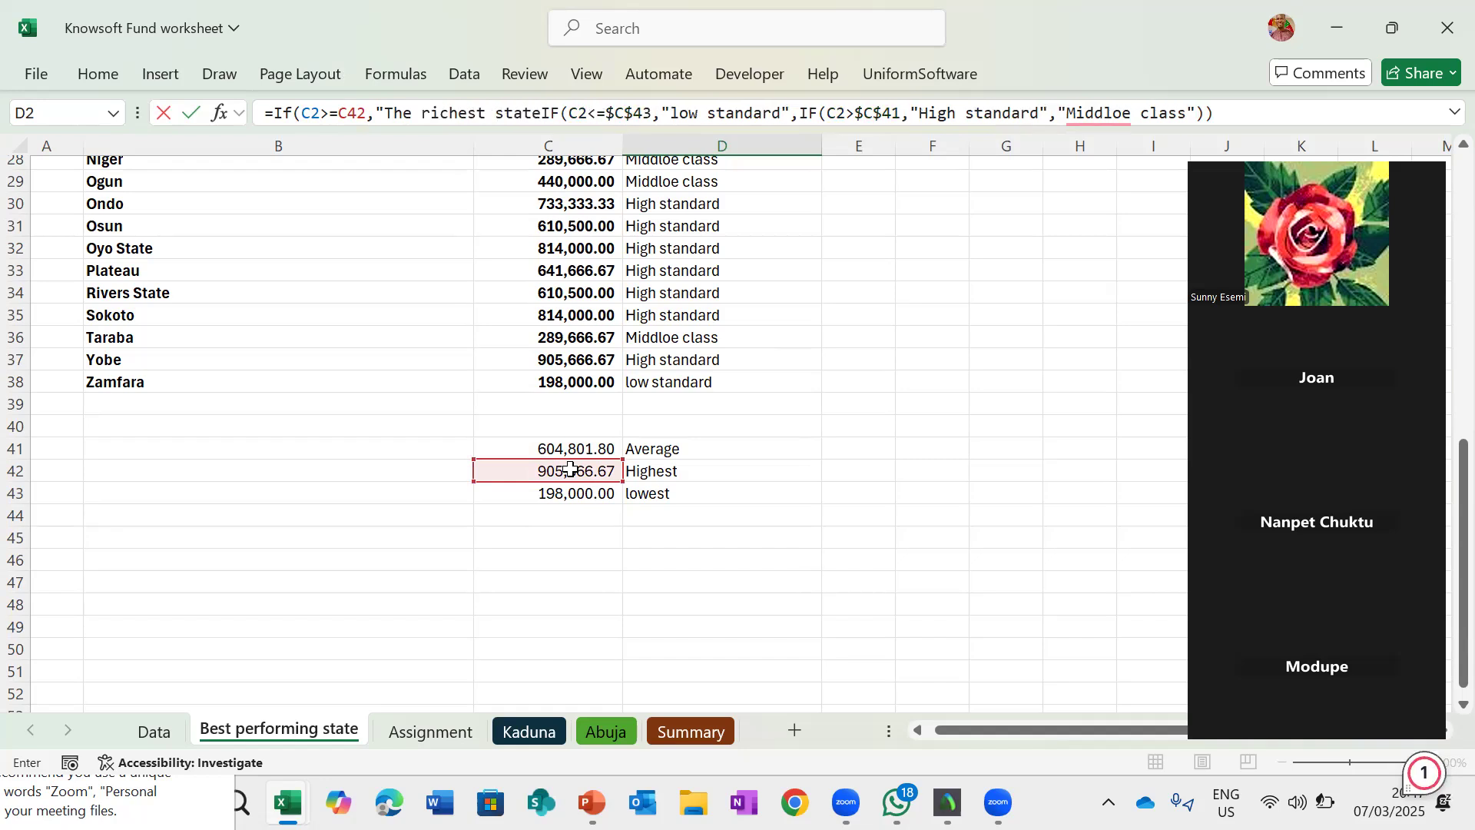
pyautogui.write('",')
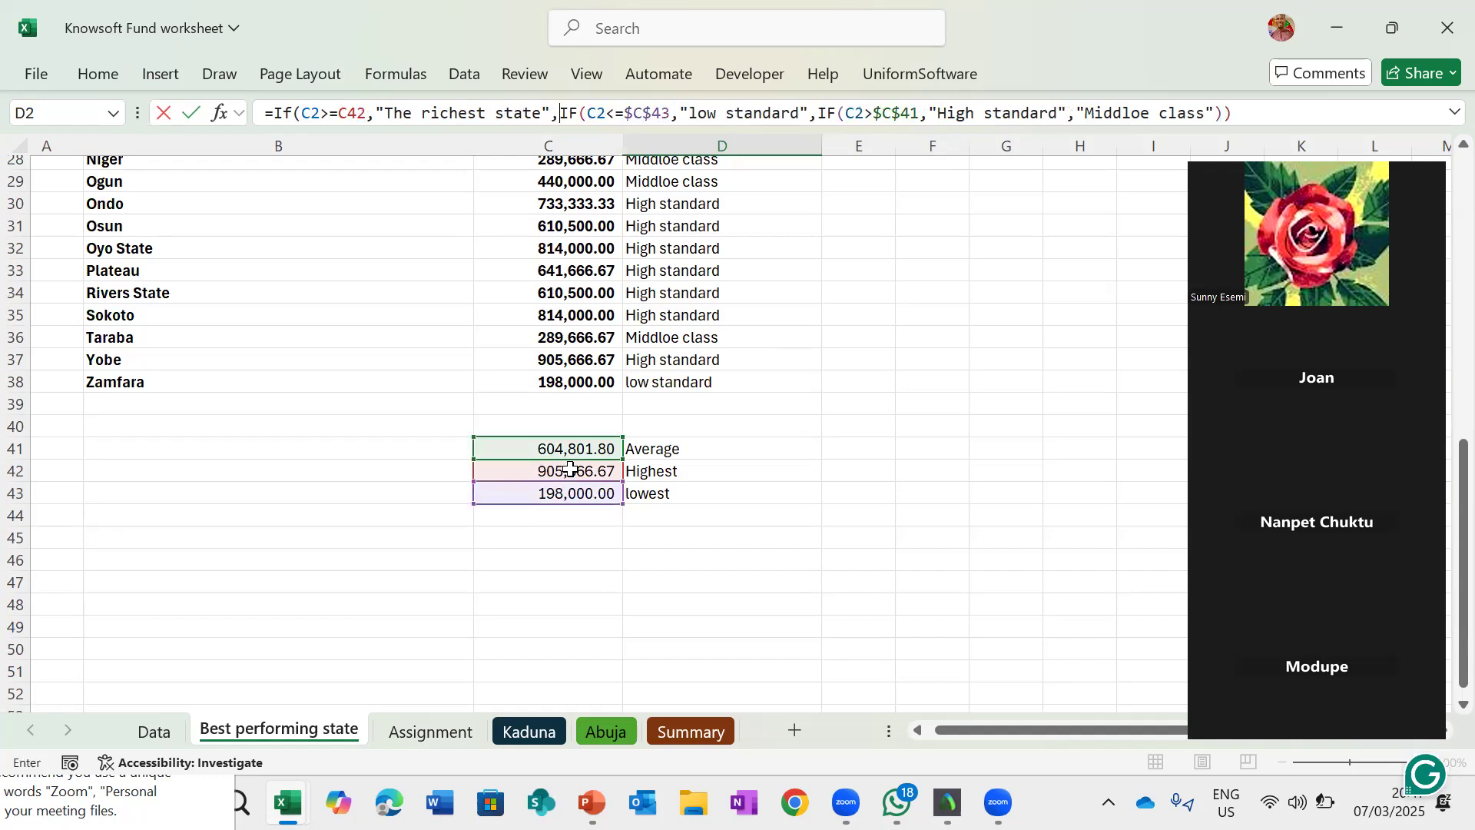
# - Make the C42 reference absolute as $C$42 and add the closing parenthesis to finish D2's formula
pyautogui.click(352, 113)
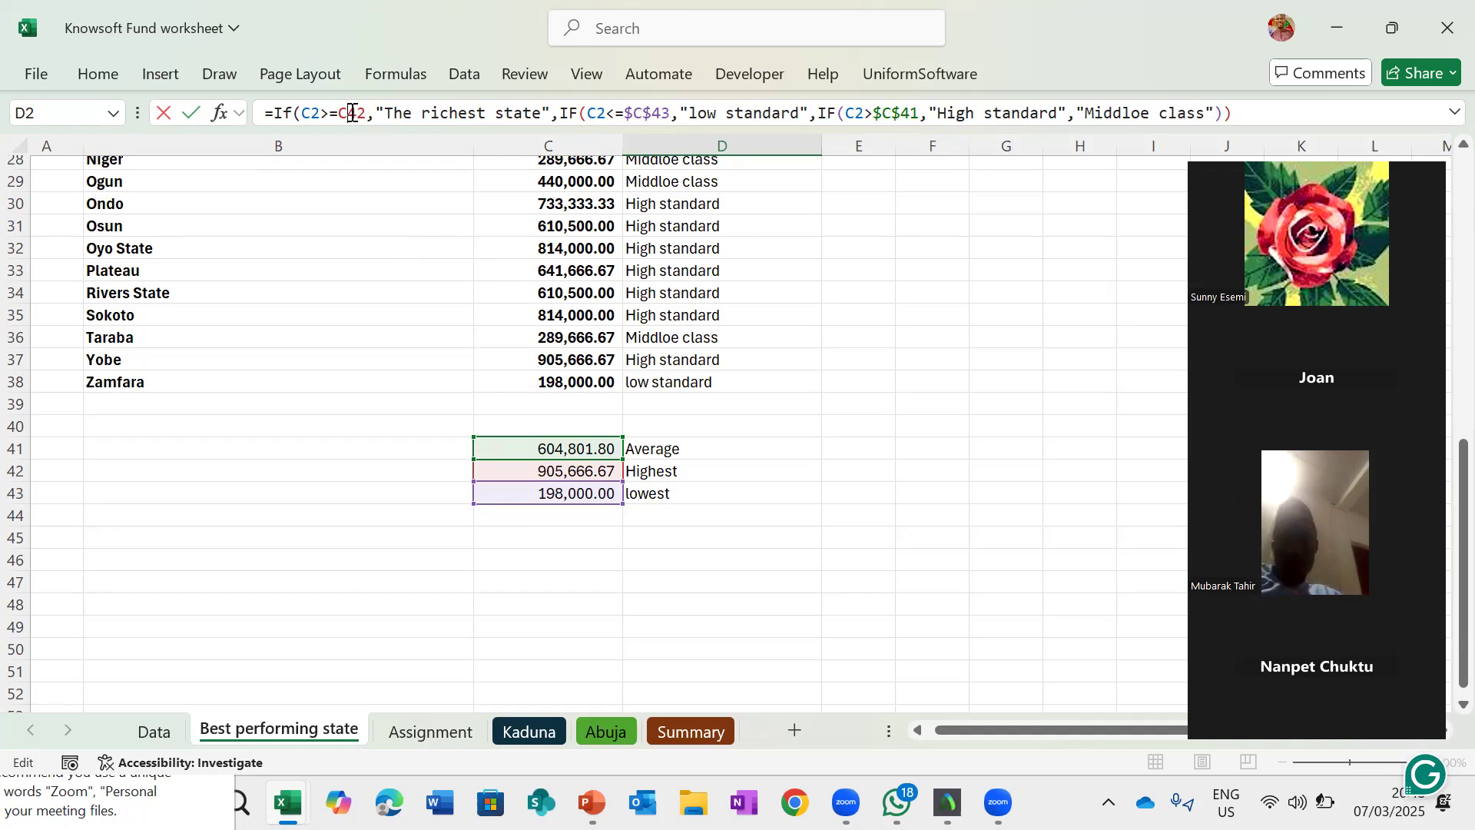
pyautogui.press('F4')
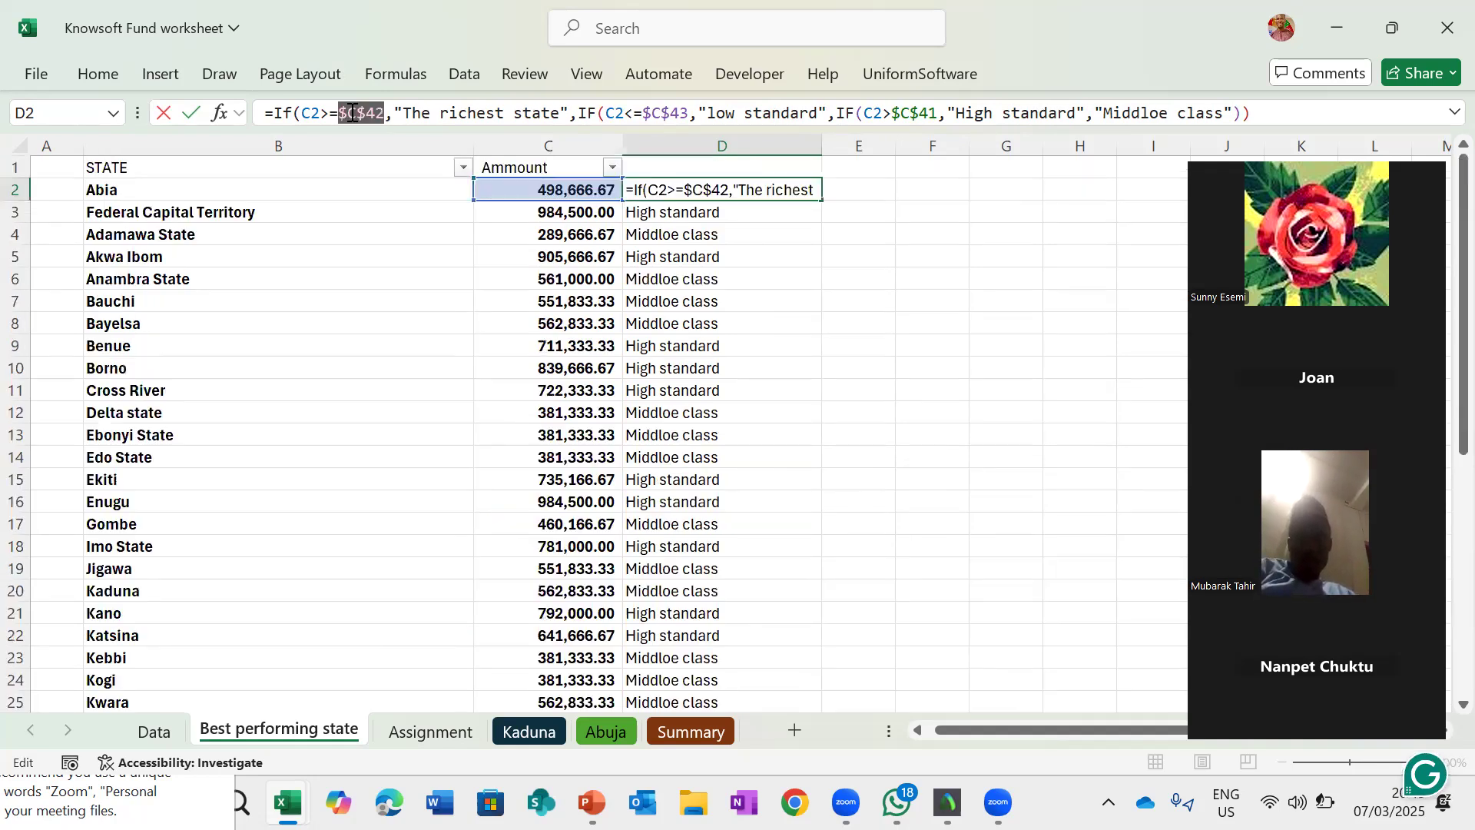
pyautogui.click(1266, 121)
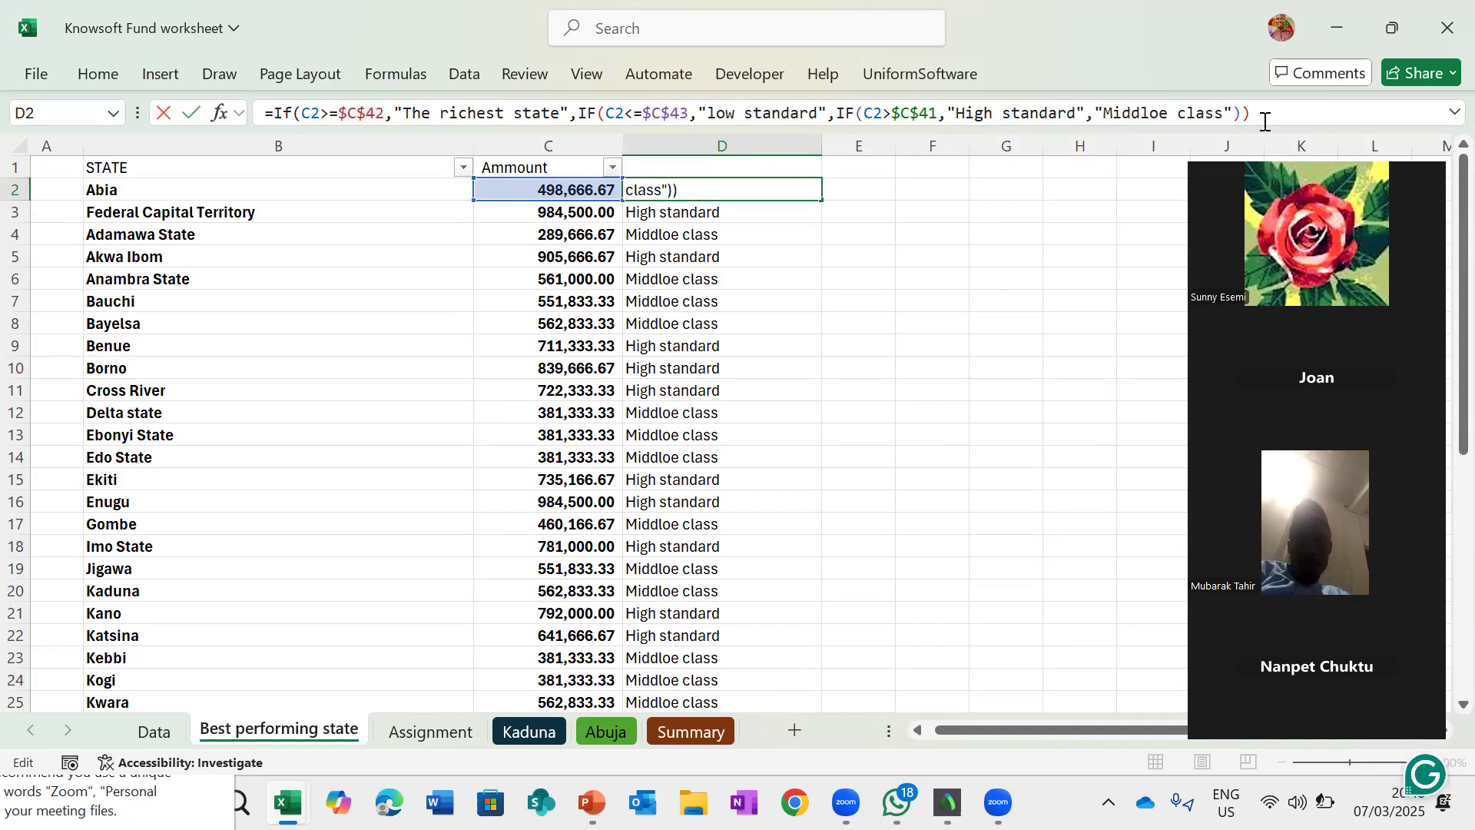
pyautogui.write(')')
pyautogui.press('Return')
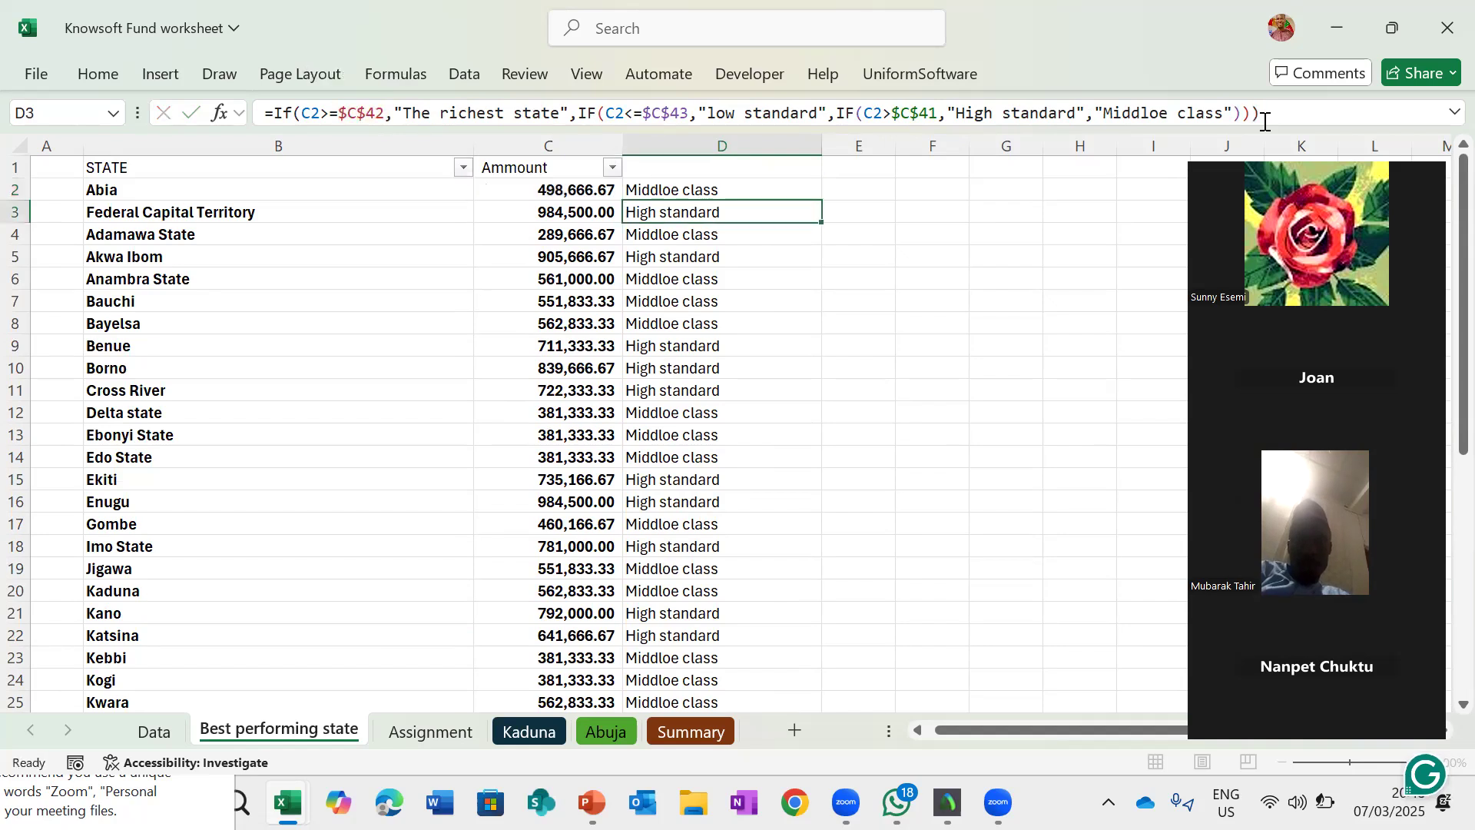
# - Fill D2's updated formula down column D to the last state row
pyautogui.moveTo(817, 192); pyautogui.dragTo(831, 192)
pyautogui.click(791, 191)
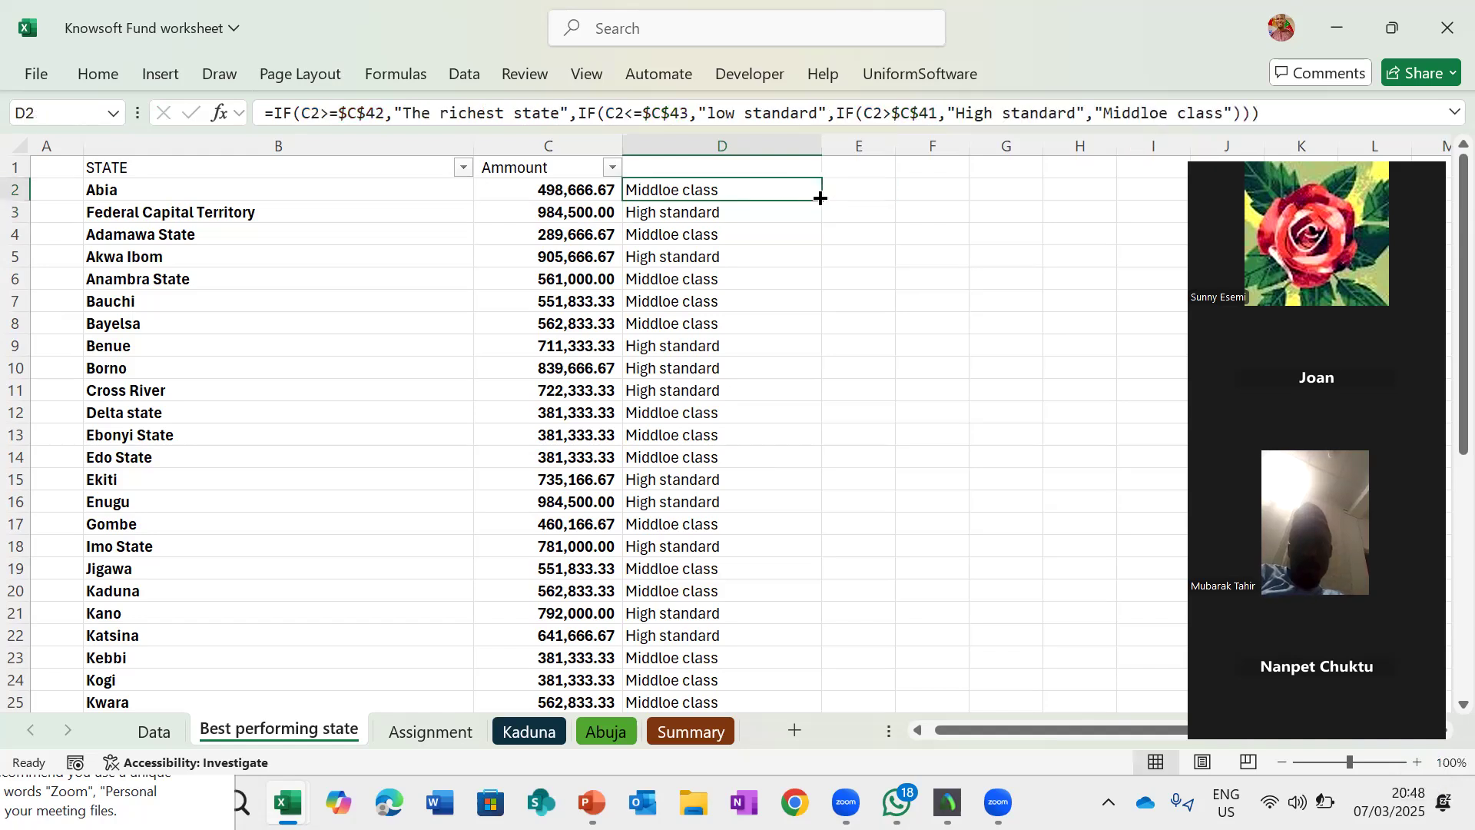
pyautogui.doubleClick(821, 198)
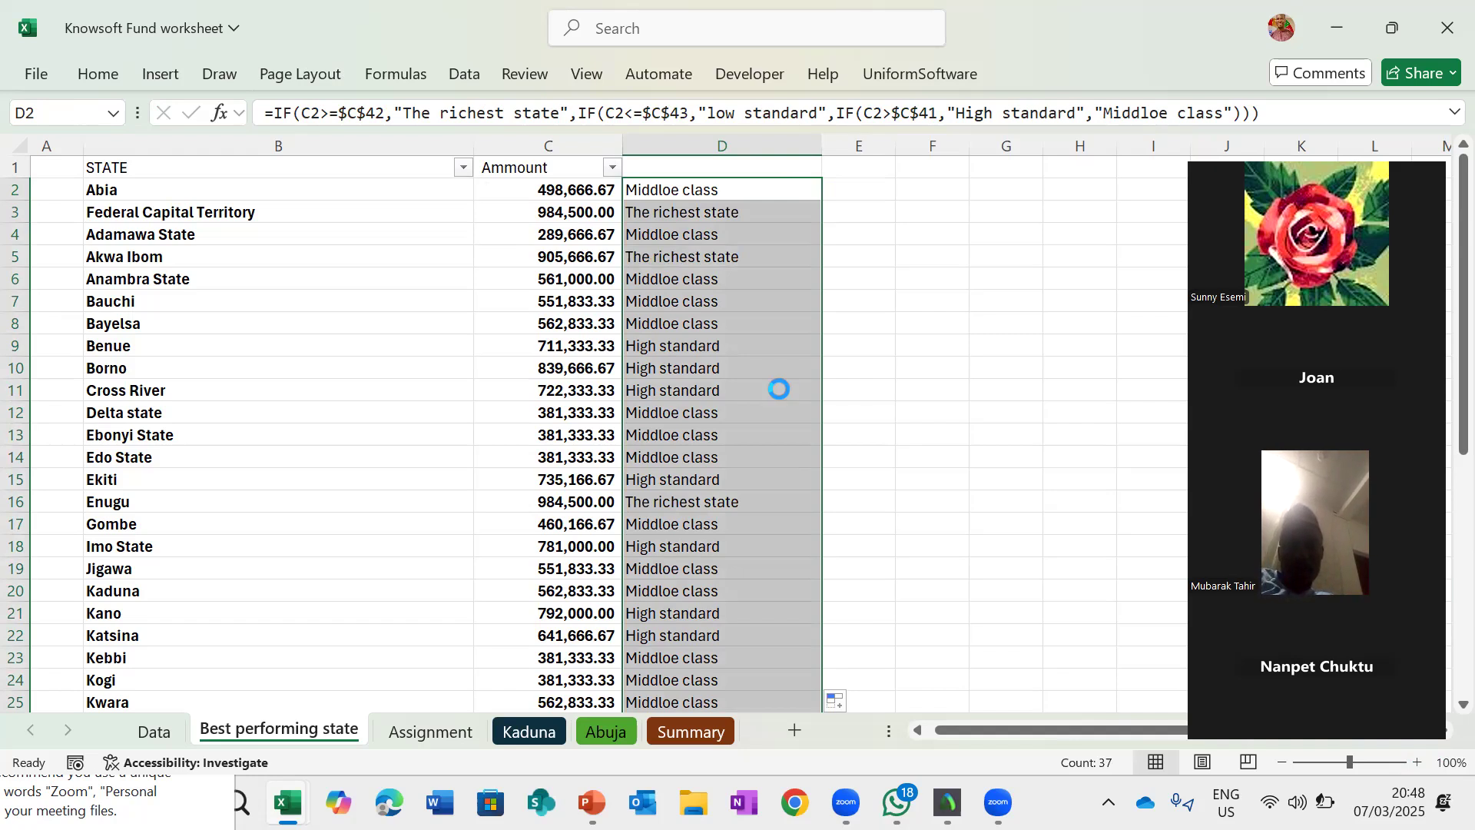
pyautogui.scroll(-8, 780, 390)
pyautogui.scroll(8, 780, 389)
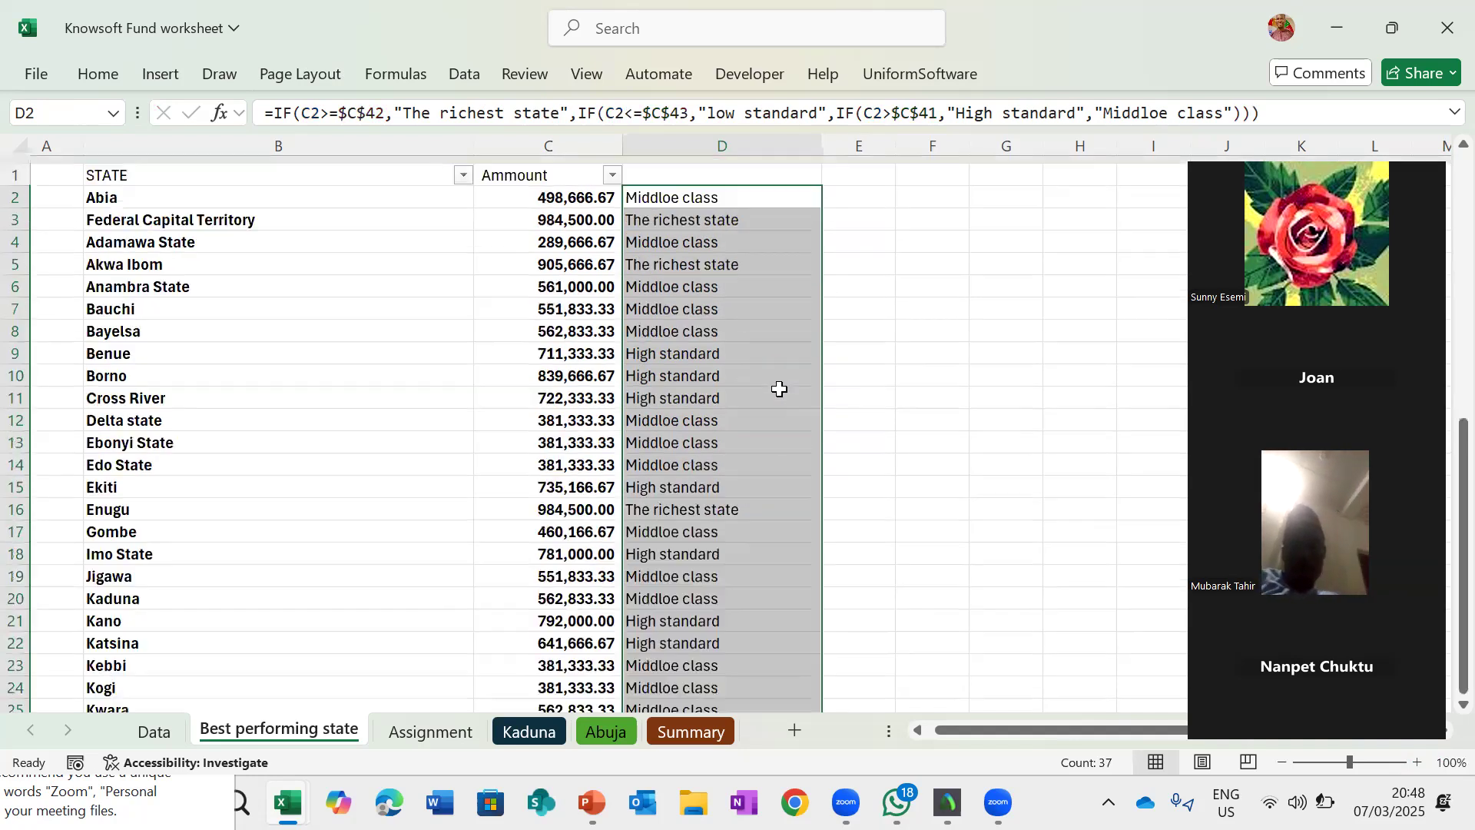
pyautogui.click(989, 339)
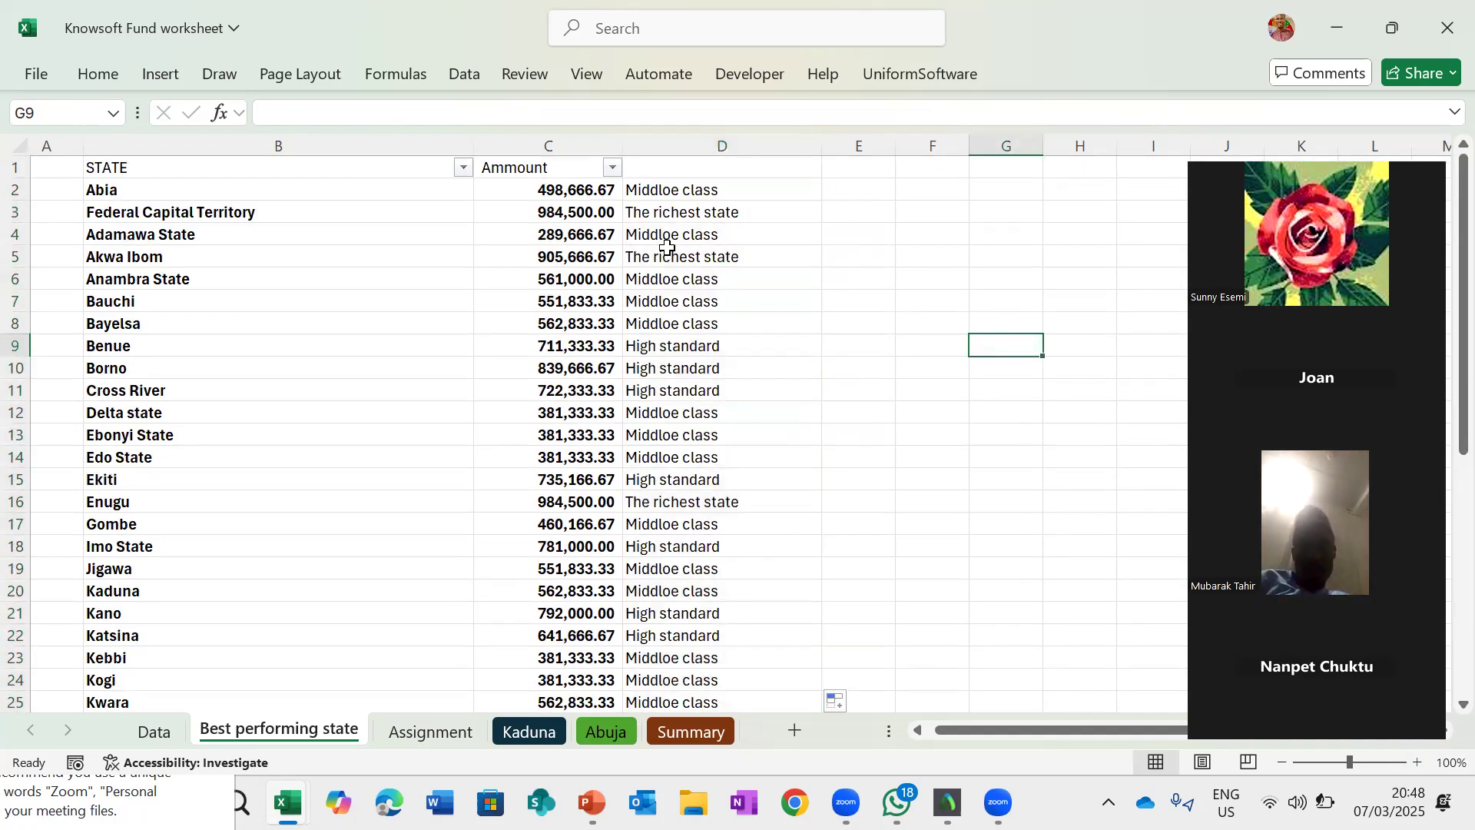
# - Start a Text That Contains highlight rule for column D cells containing "Middle"
pyautogui.click(683, 196)
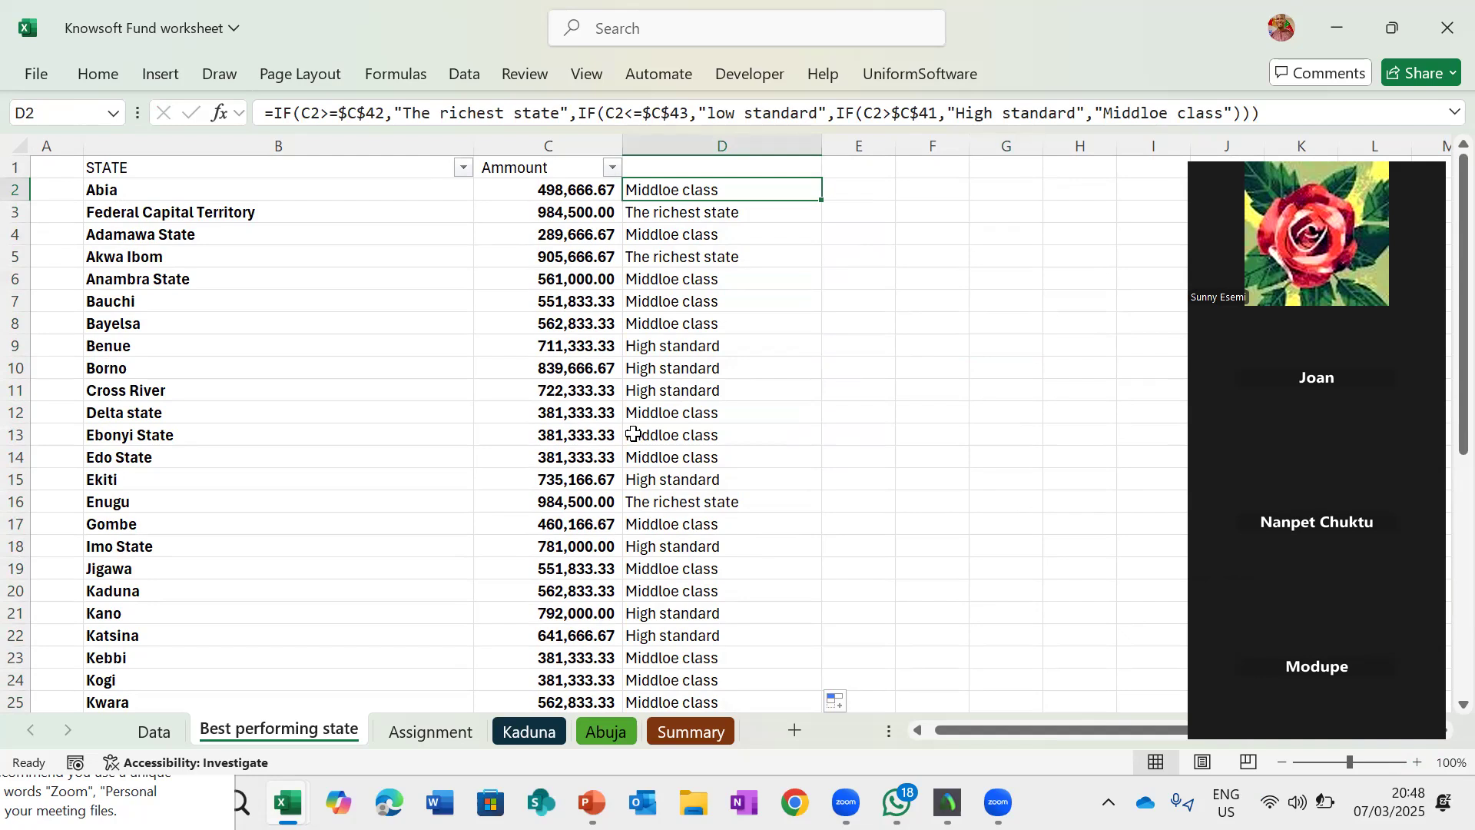
pyautogui.scroll(-4, 647, 527)
pyautogui.scroll(4, 656, 242)
pyautogui.click(103, 78)
pyautogui.click(895, 117)
pyautogui.moveTo(944, 152)
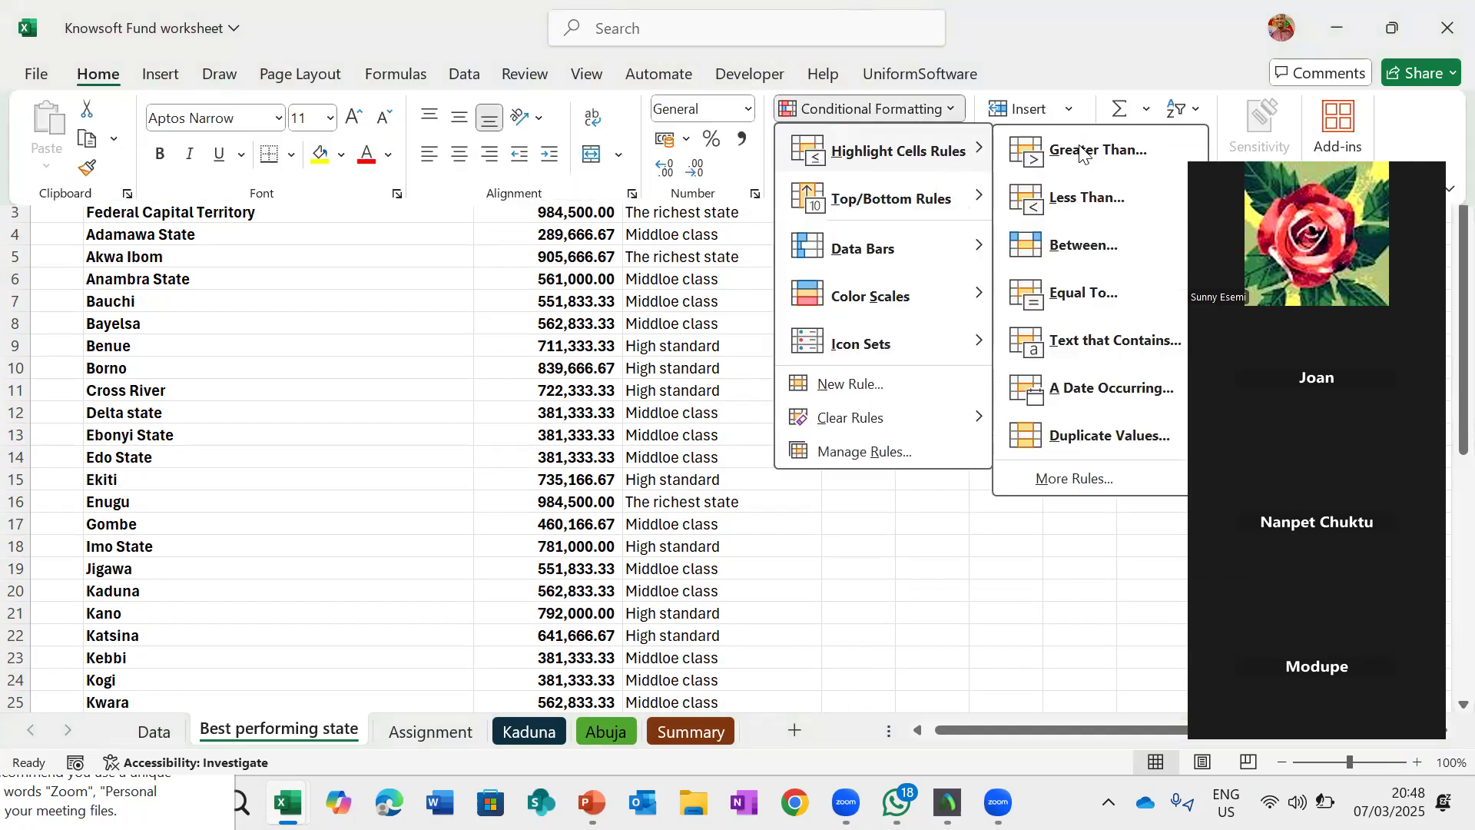
pyautogui.click(1081, 342)
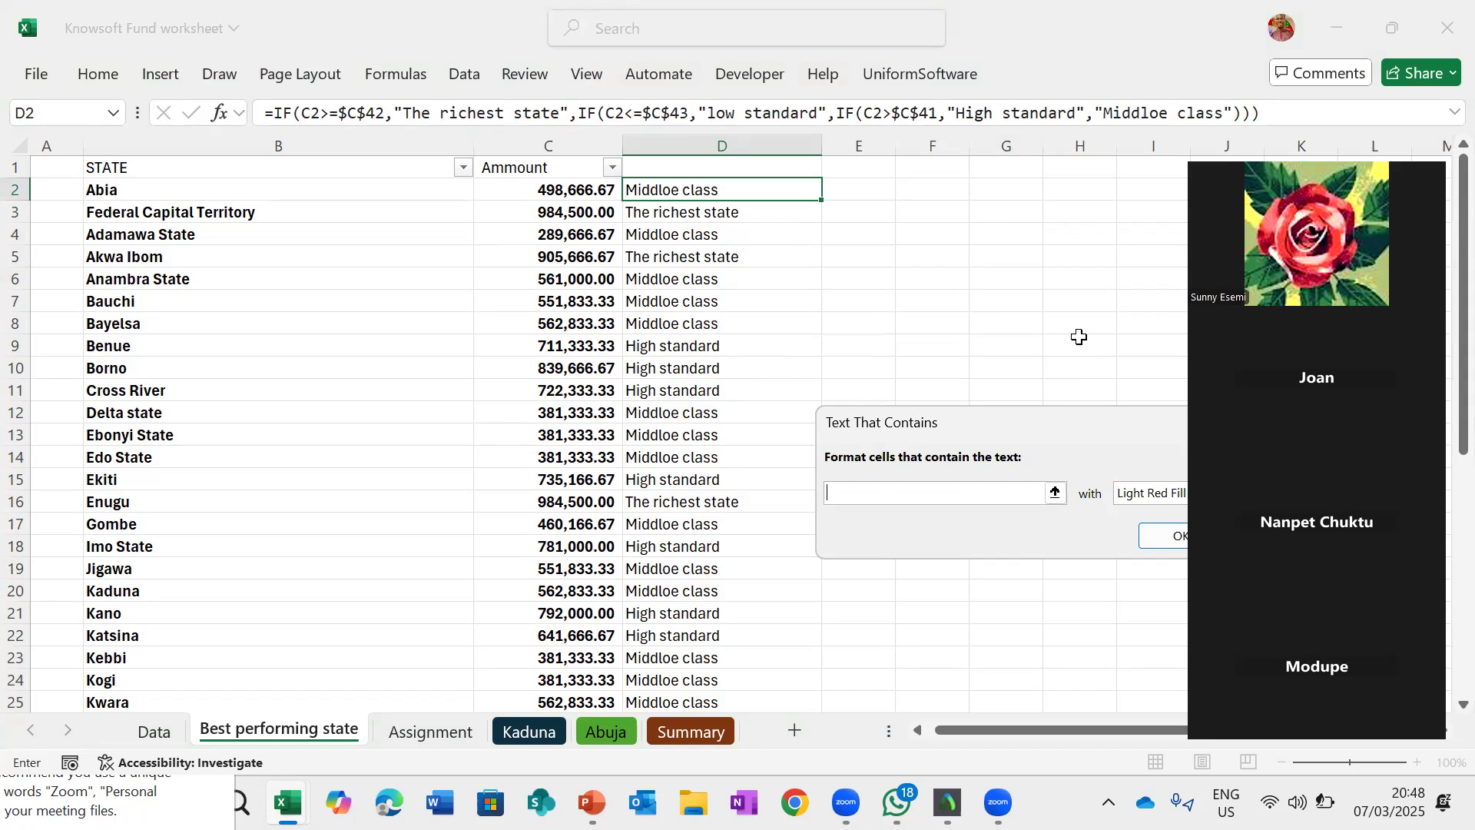
pyautogui.write('Middle')
pyautogui.click(1058, 494)
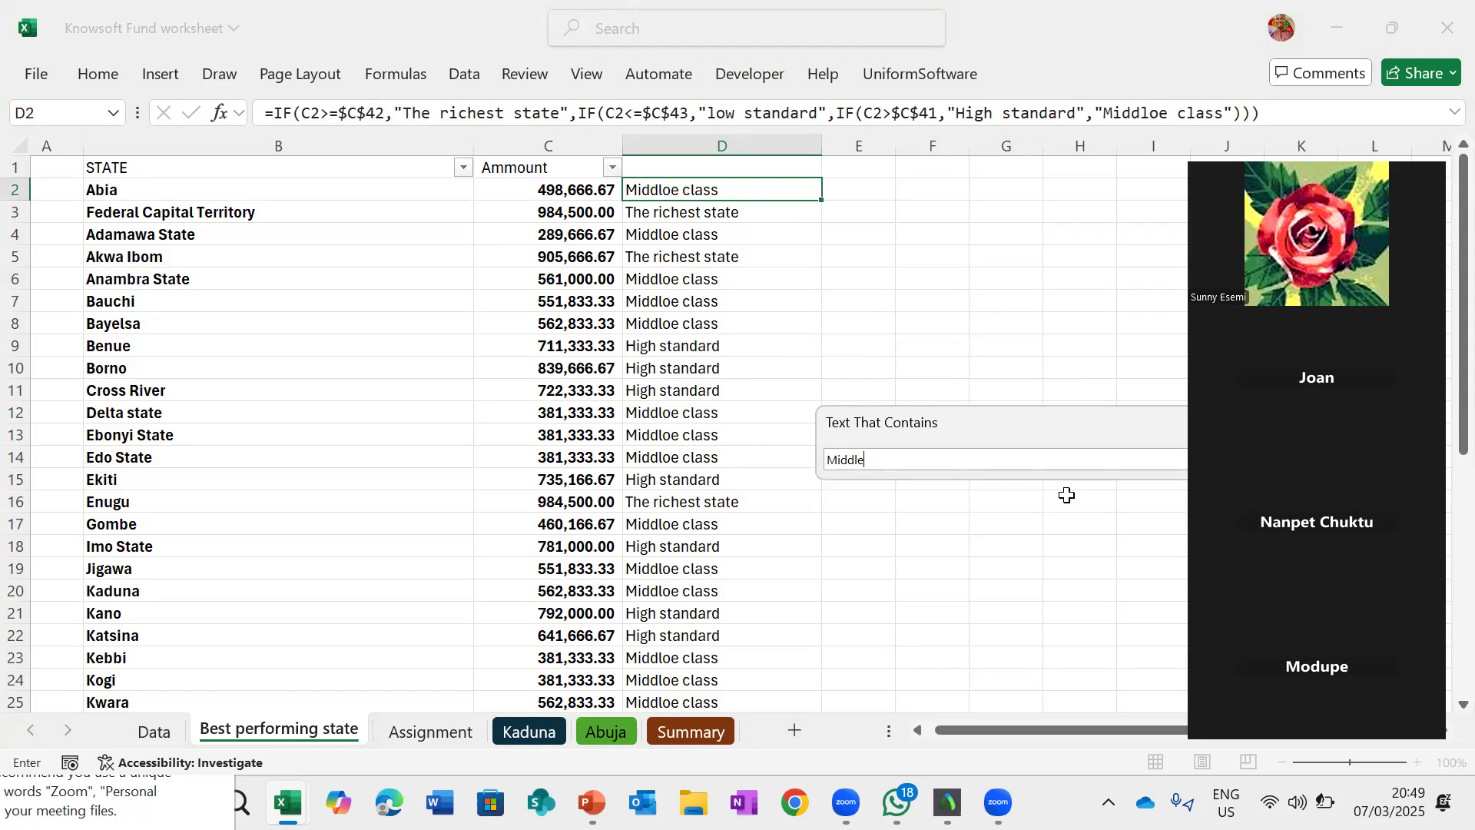
# - Switch the rule's formatting option to a custom format
pyautogui.hscroll(4, 991, 514)
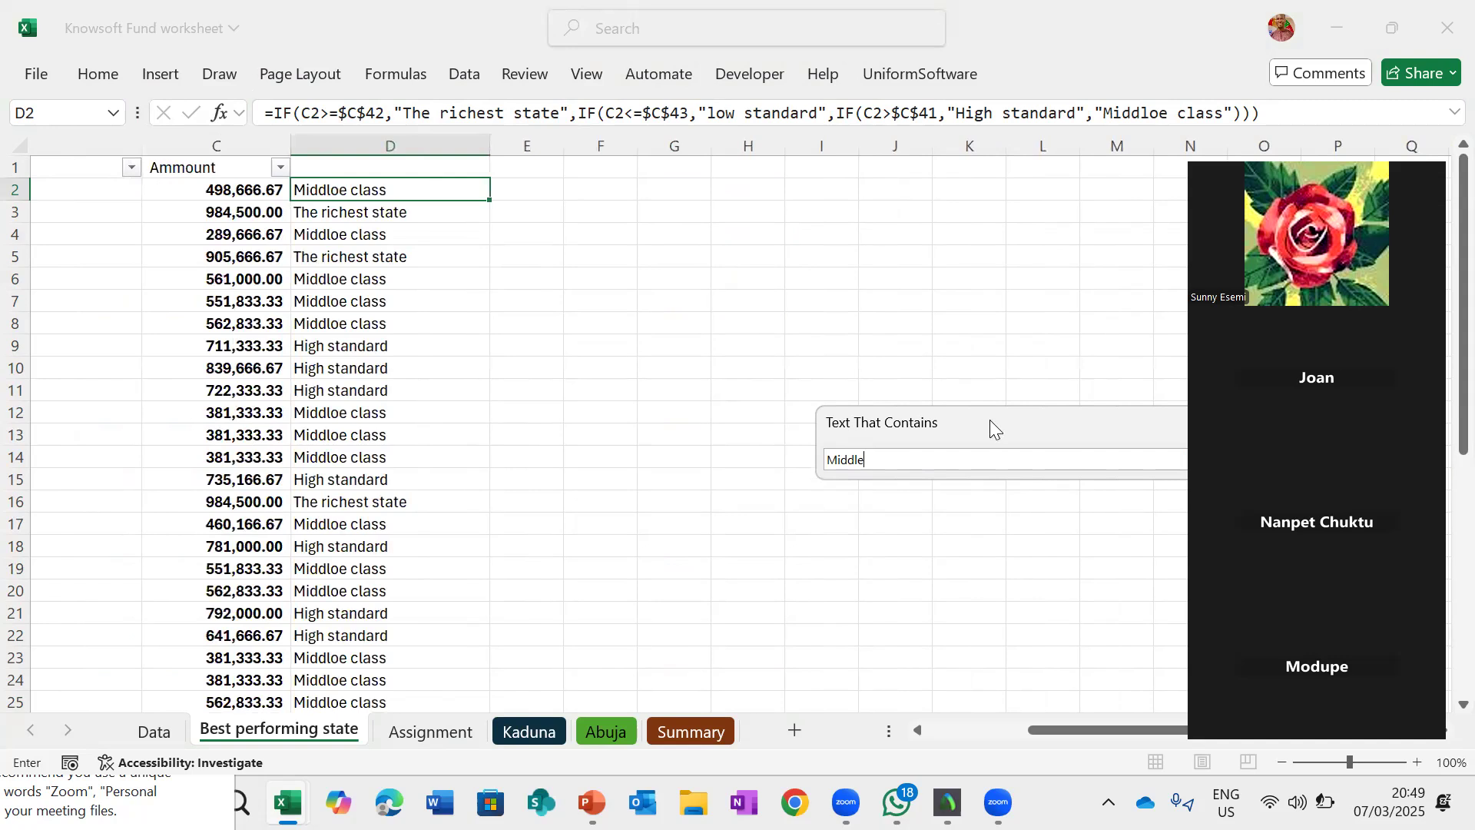
pyautogui.moveTo(990, 420); pyautogui.dragTo(644, 388)
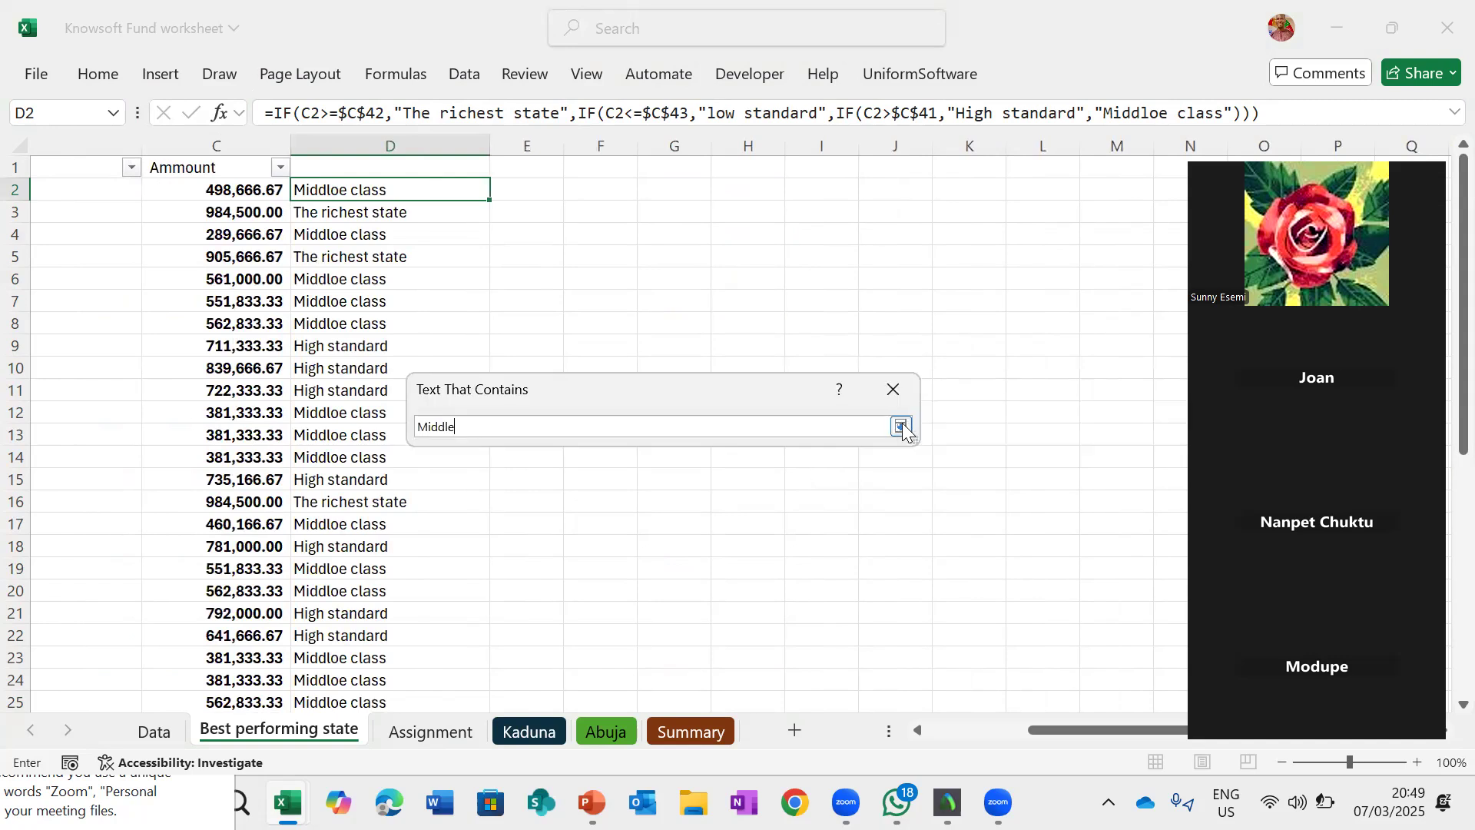
pyautogui.click(901, 427)
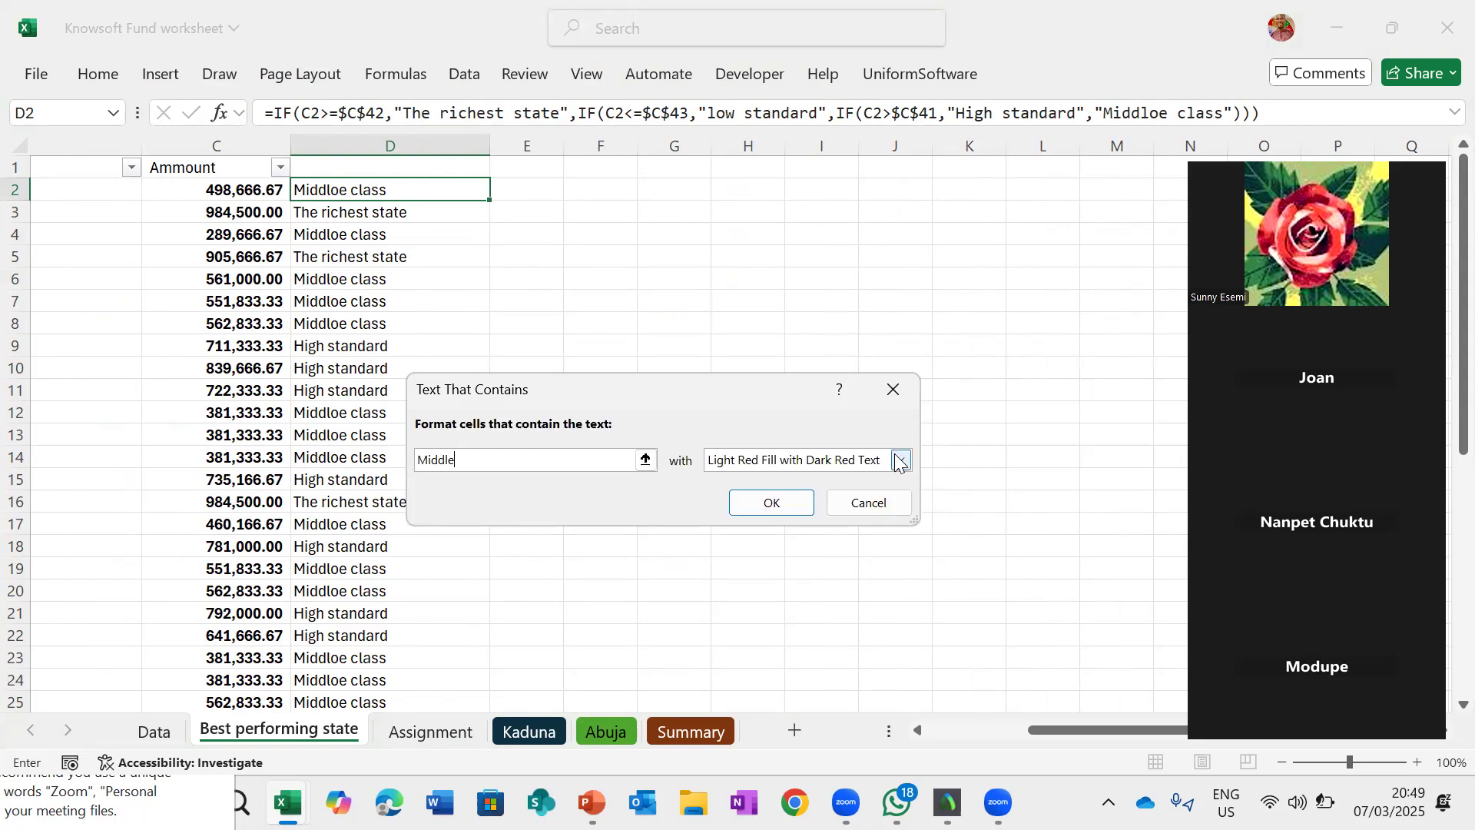
pyautogui.click(737, 578)
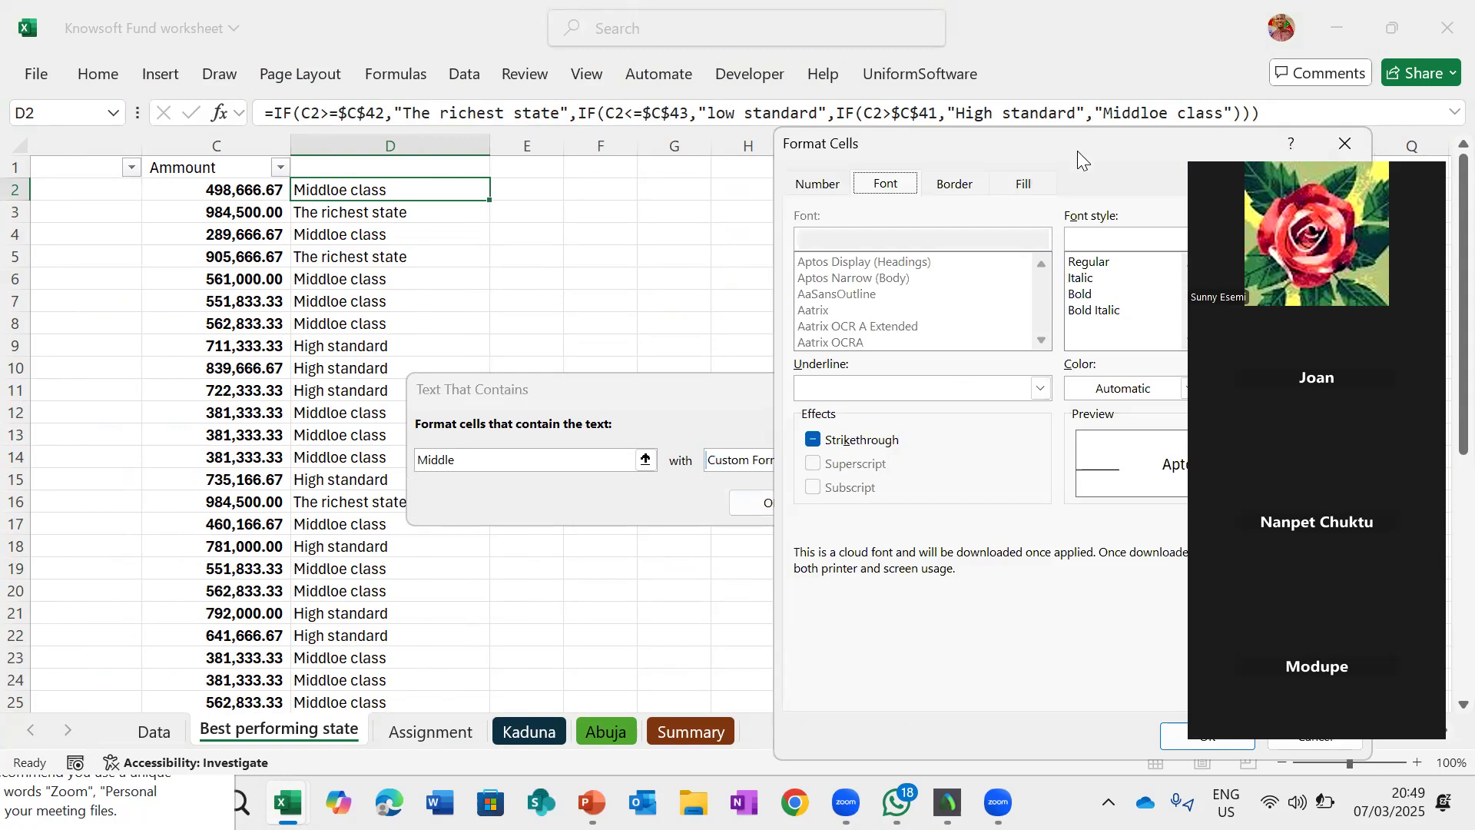
pyautogui.moveTo(984, 140); pyautogui.dragTo(581, 139)
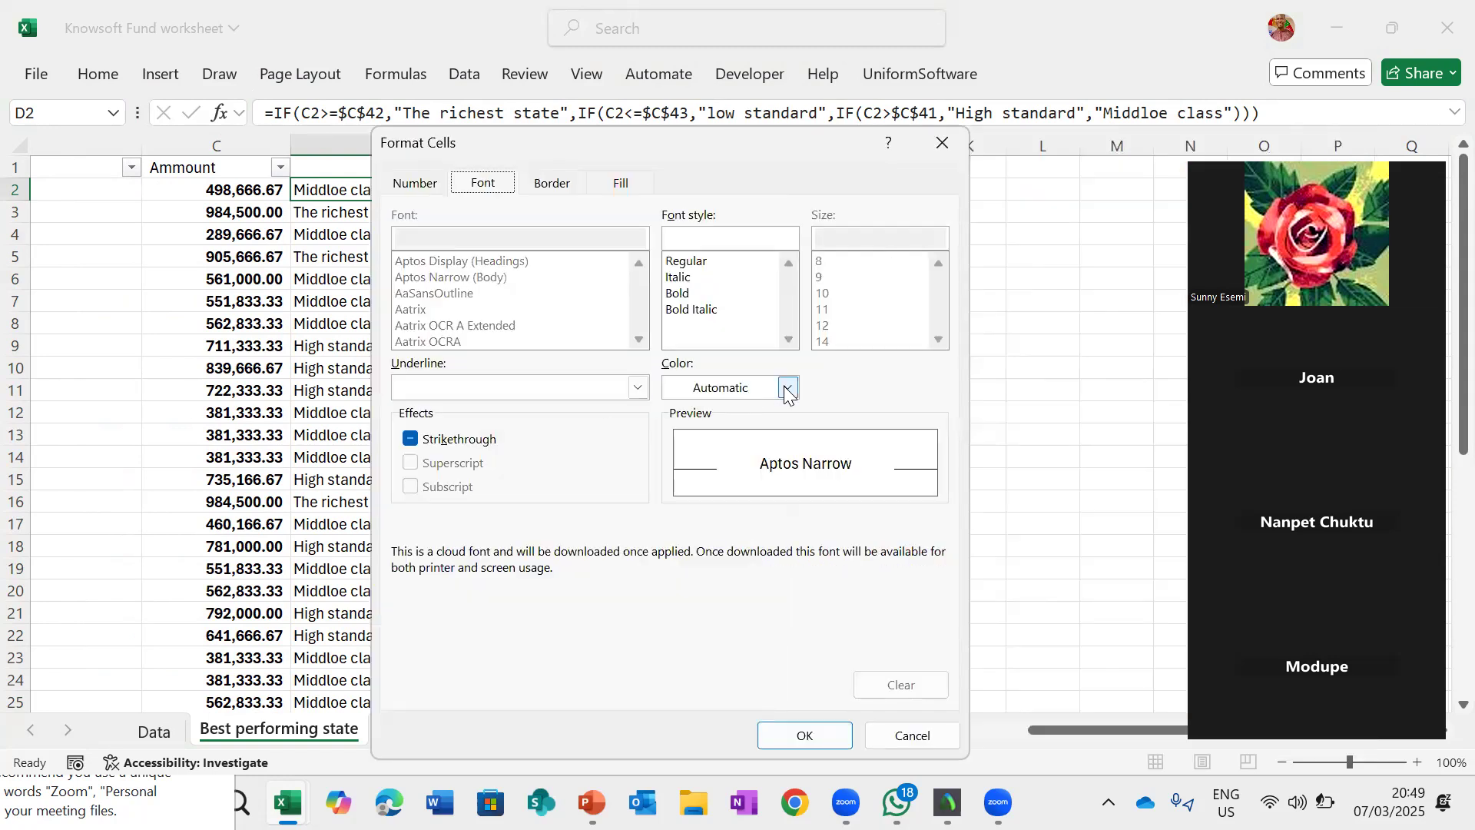
pyautogui.click(788, 388)
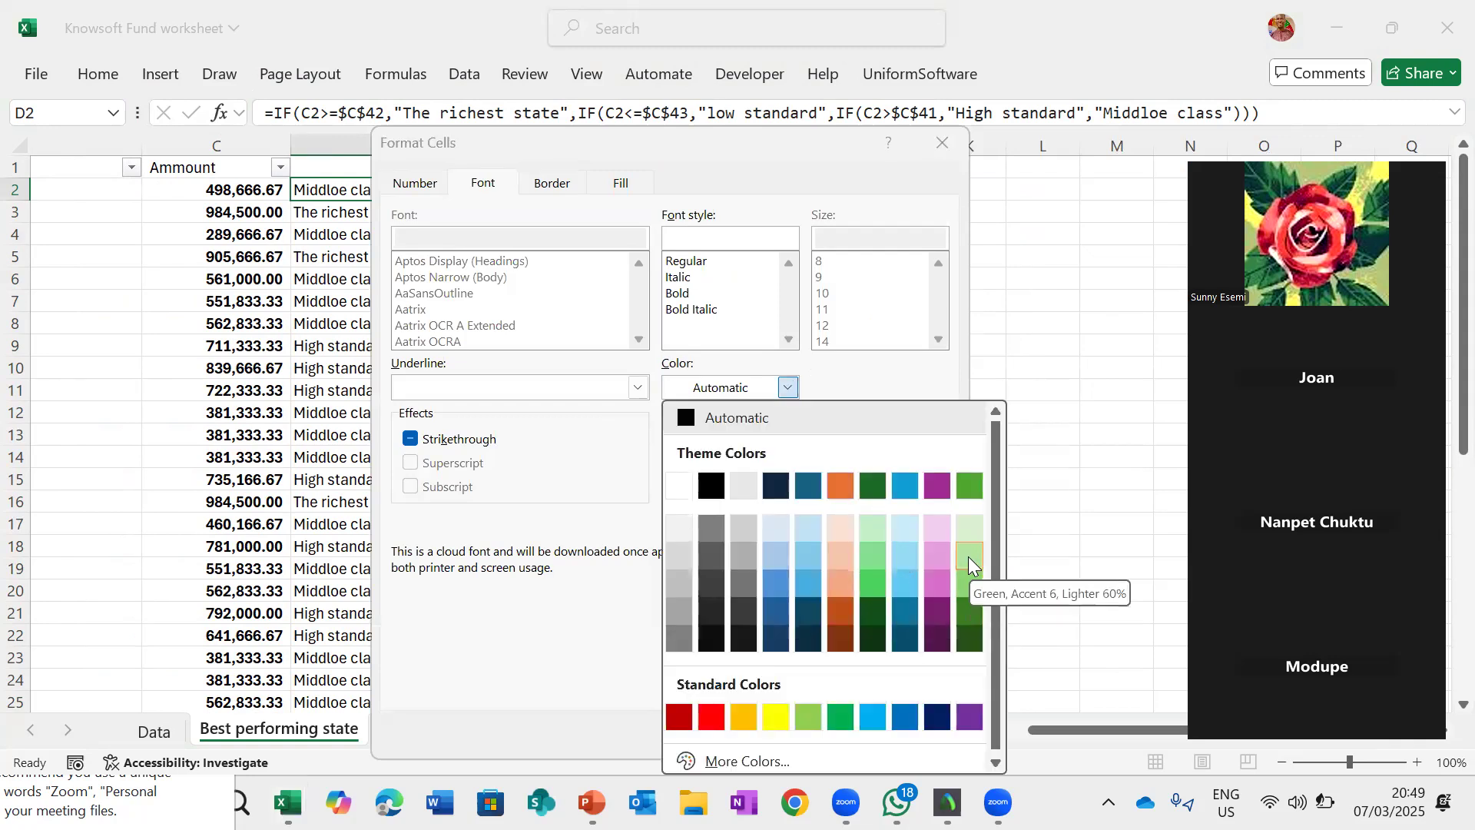
pyautogui.click(842, 557)
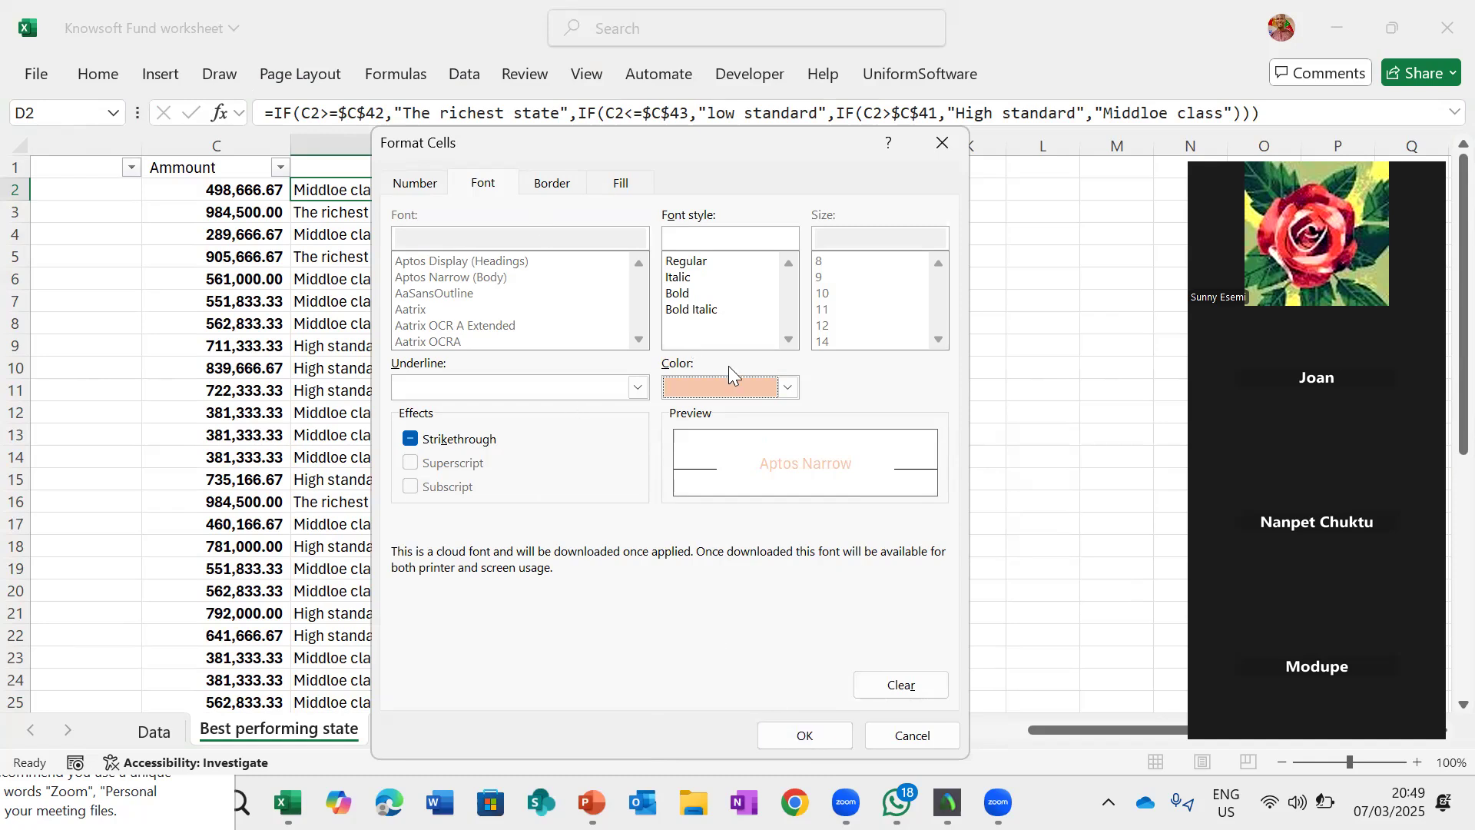
pyautogui.click(789, 390)
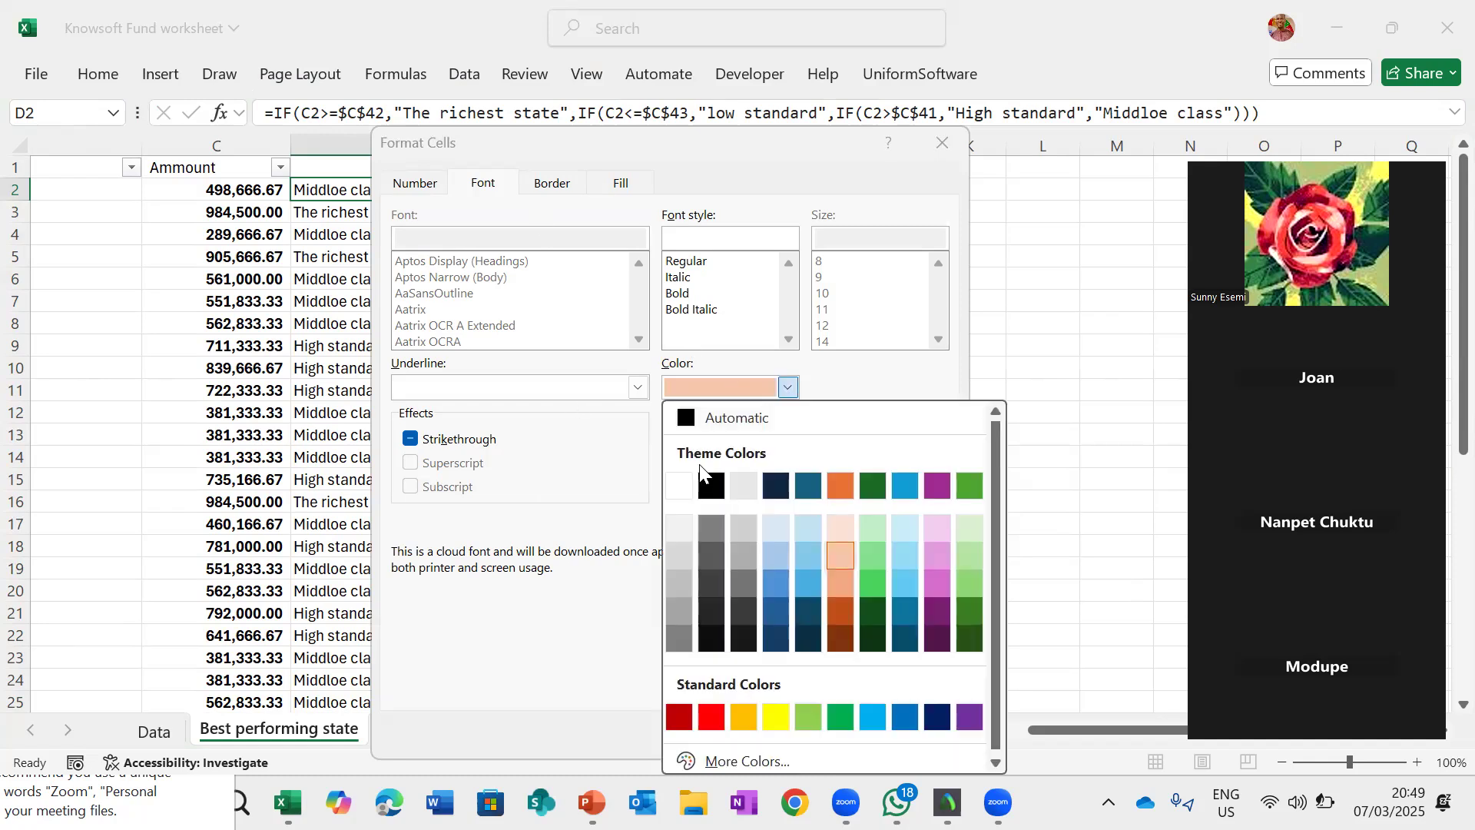
pyautogui.click(749, 422)
# - Give the Middle rule a light orange custom fill and apply the highlight rule
pyautogui.click(626, 186)
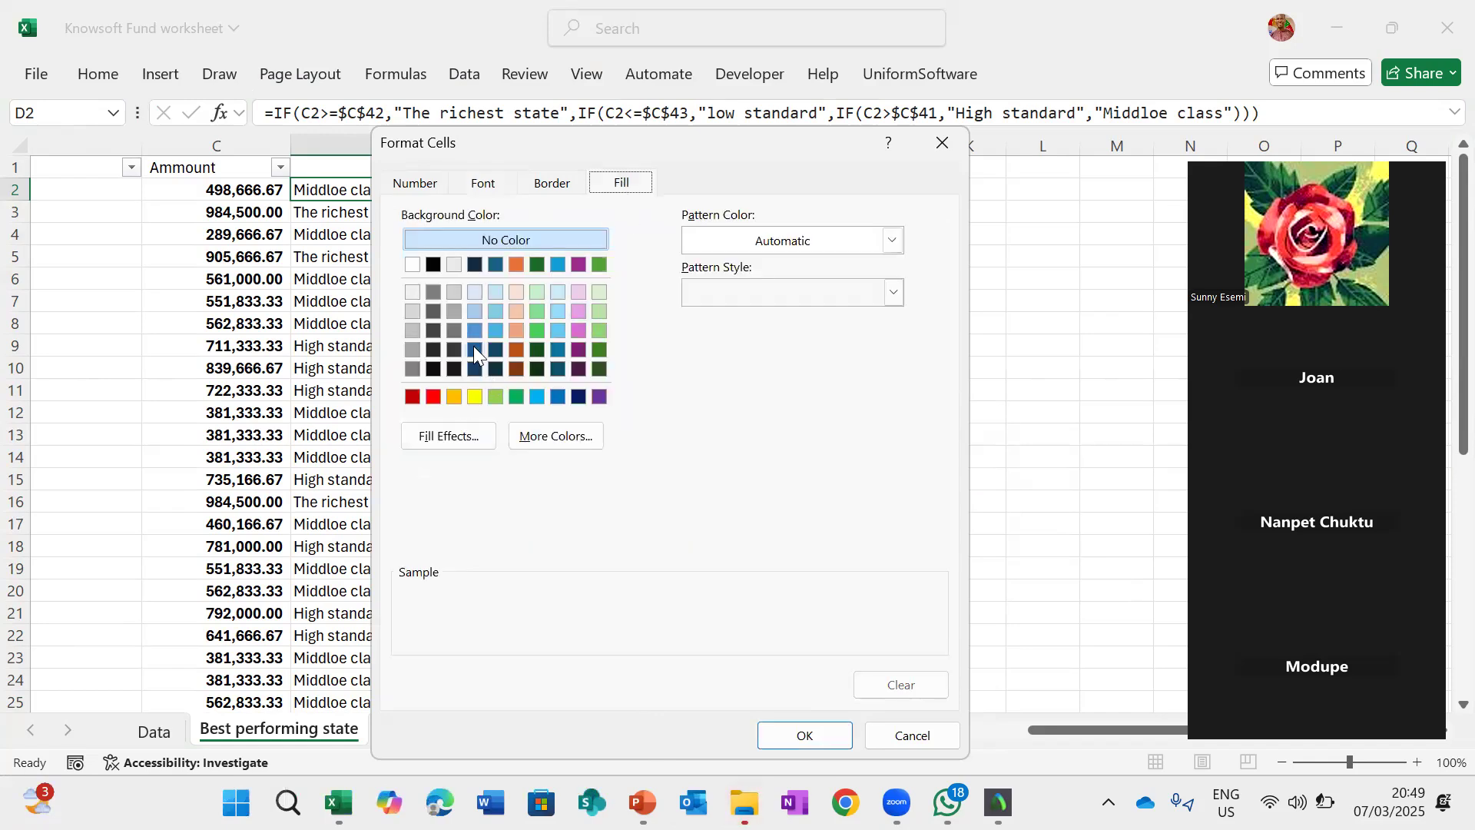
pyautogui.click(519, 309)
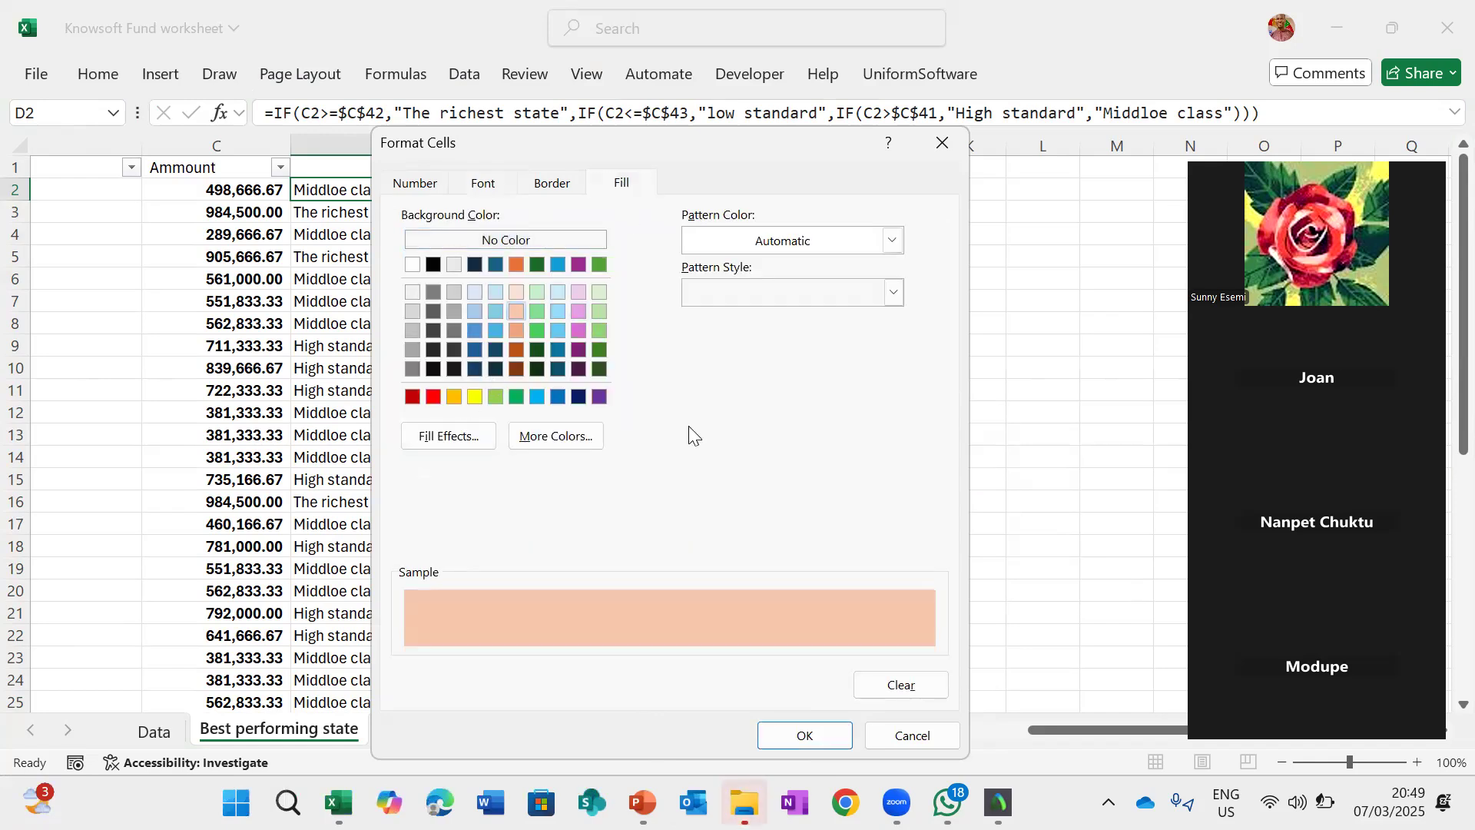
pyautogui.click(820, 735)
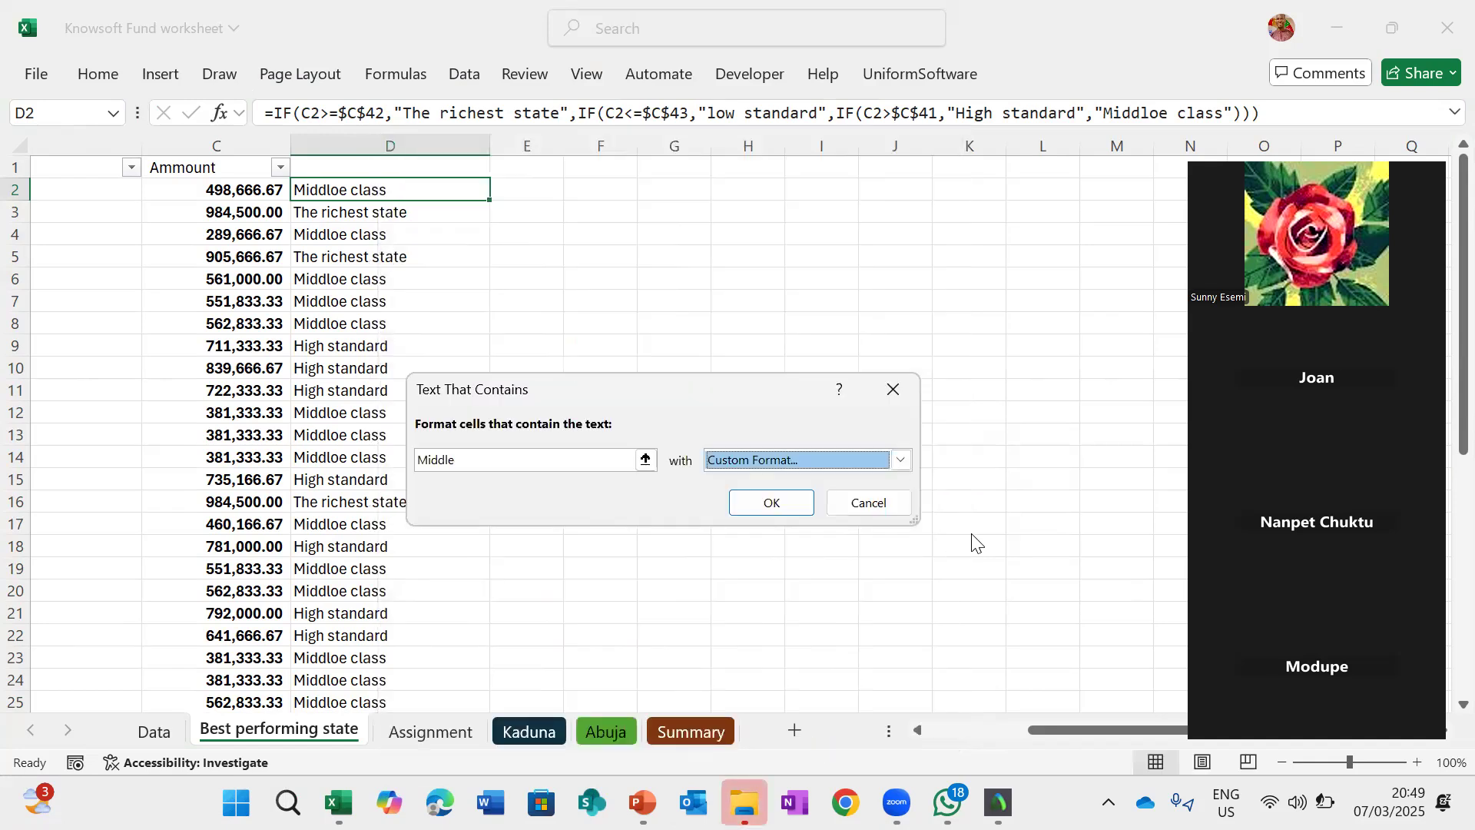
pyautogui.click(793, 510)
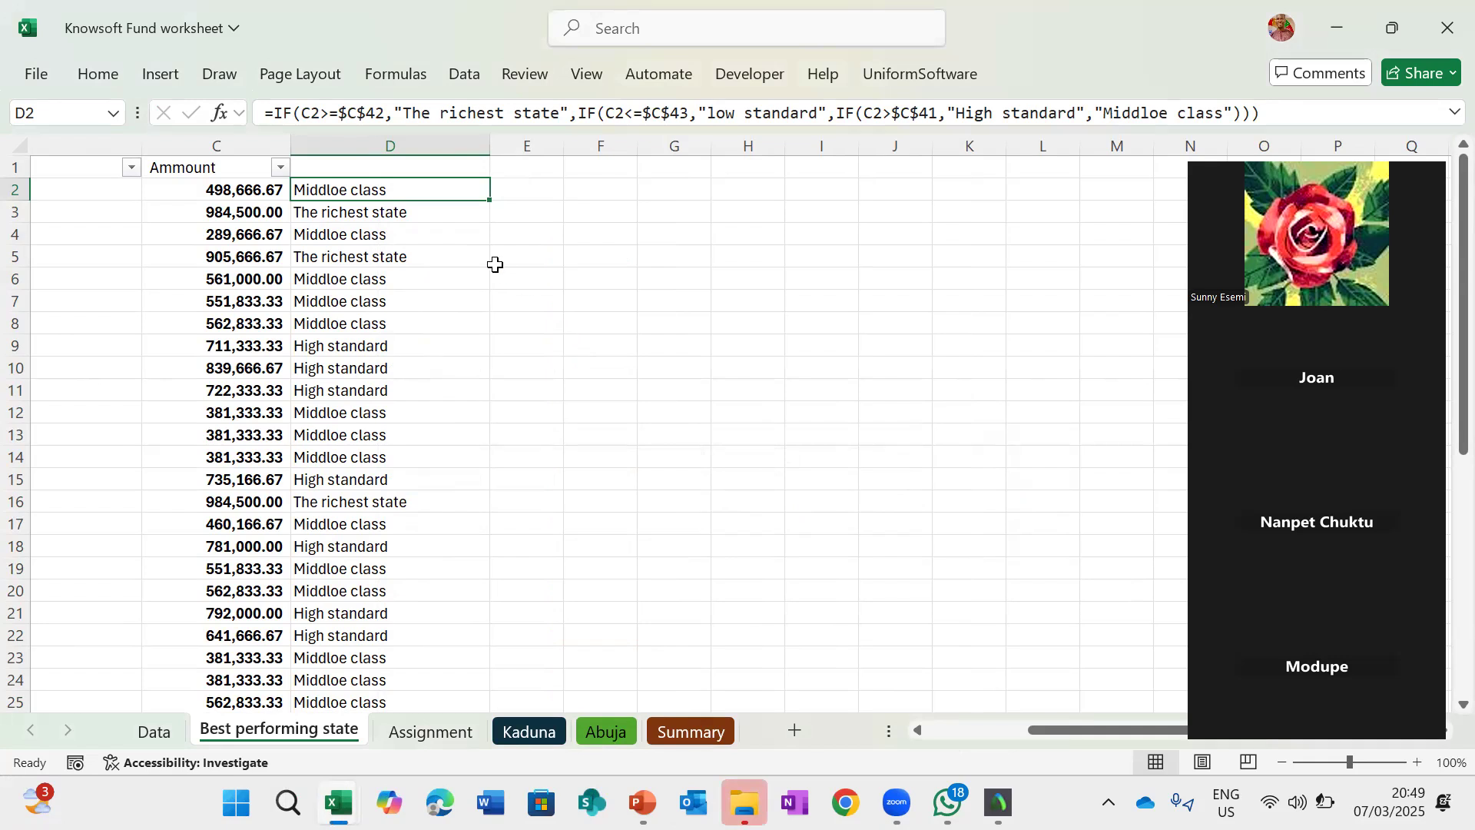
# - Correct the typo "Middloe" to "Middle" in D2's formula
pyautogui.hscroll(-3, 495, 265)
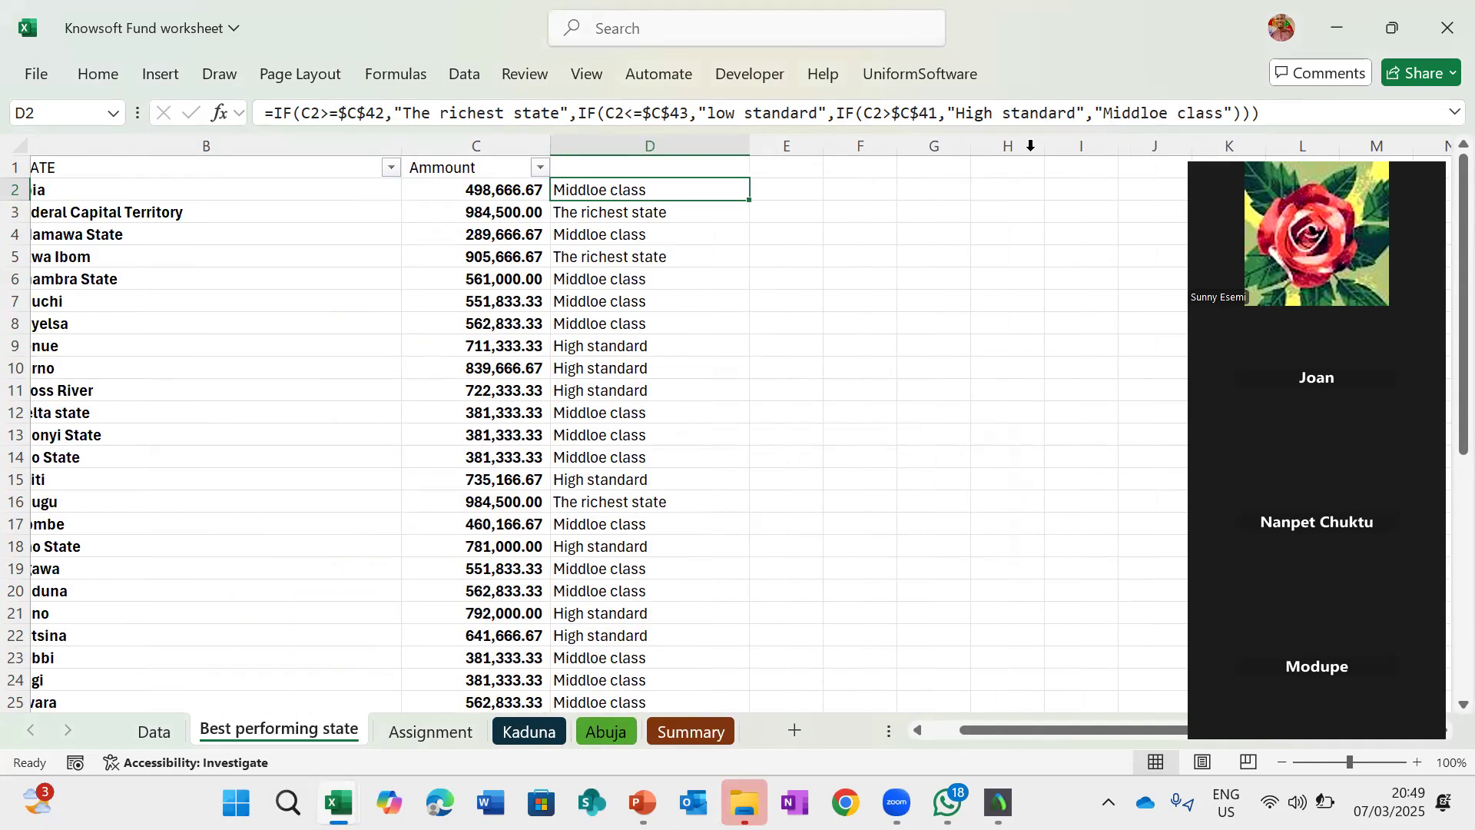
pyautogui.click(1159, 113)
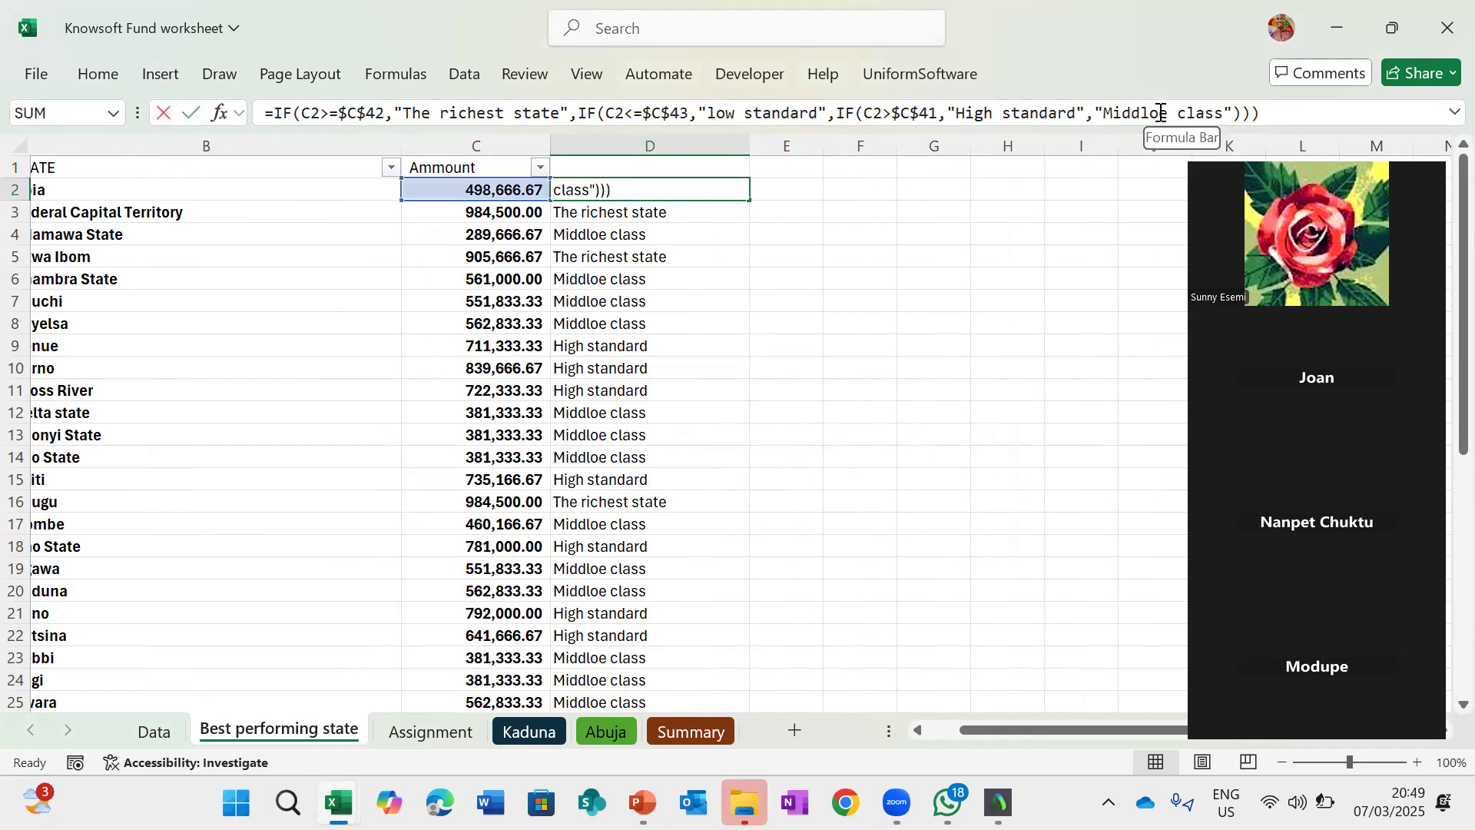
pyautogui.press('BackSpace')
pyautogui.press('Return')
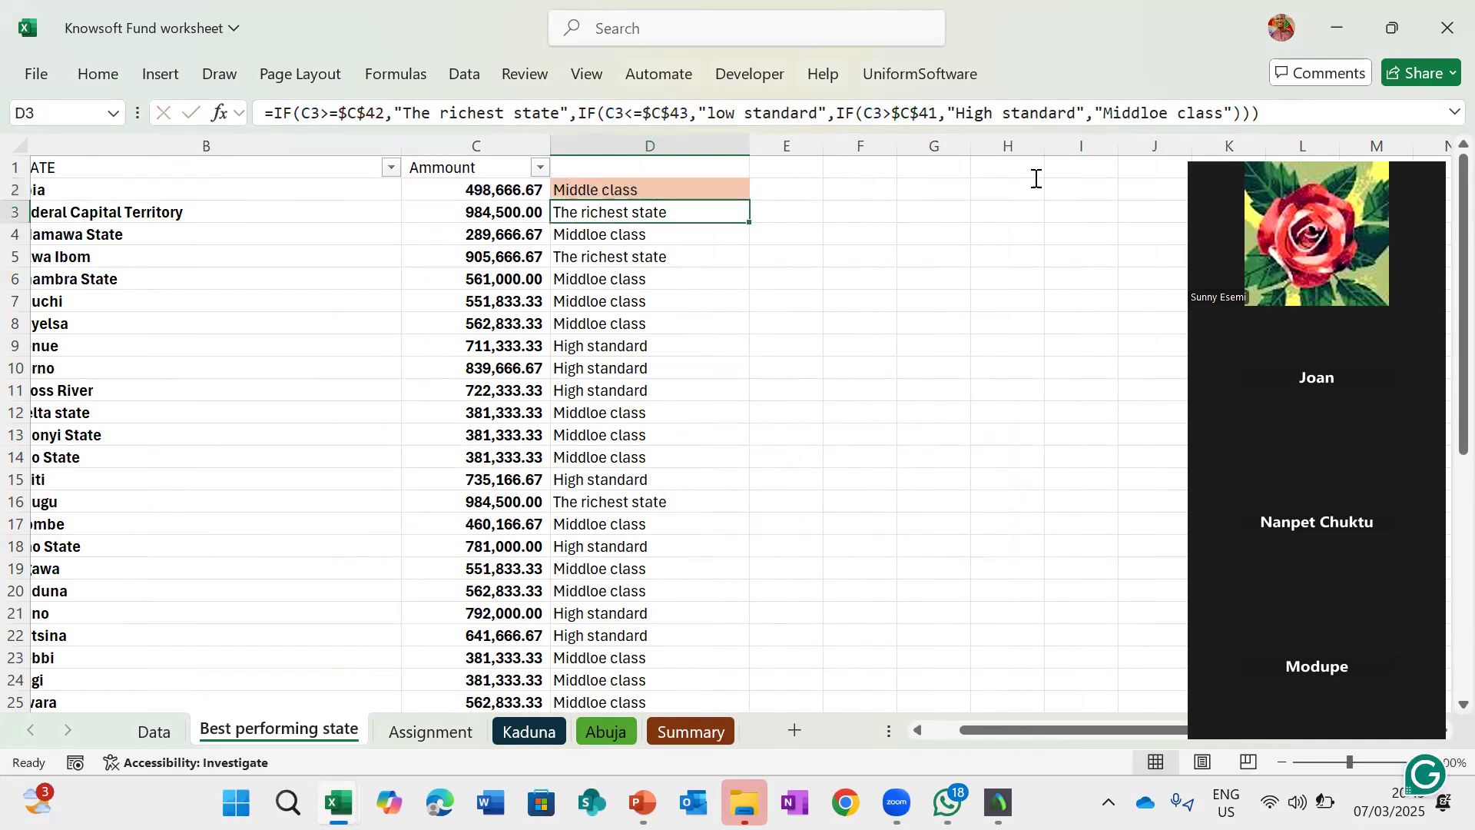
# - Fill D2's corrected formula down column D to the last state row
pyautogui.click(716, 184)
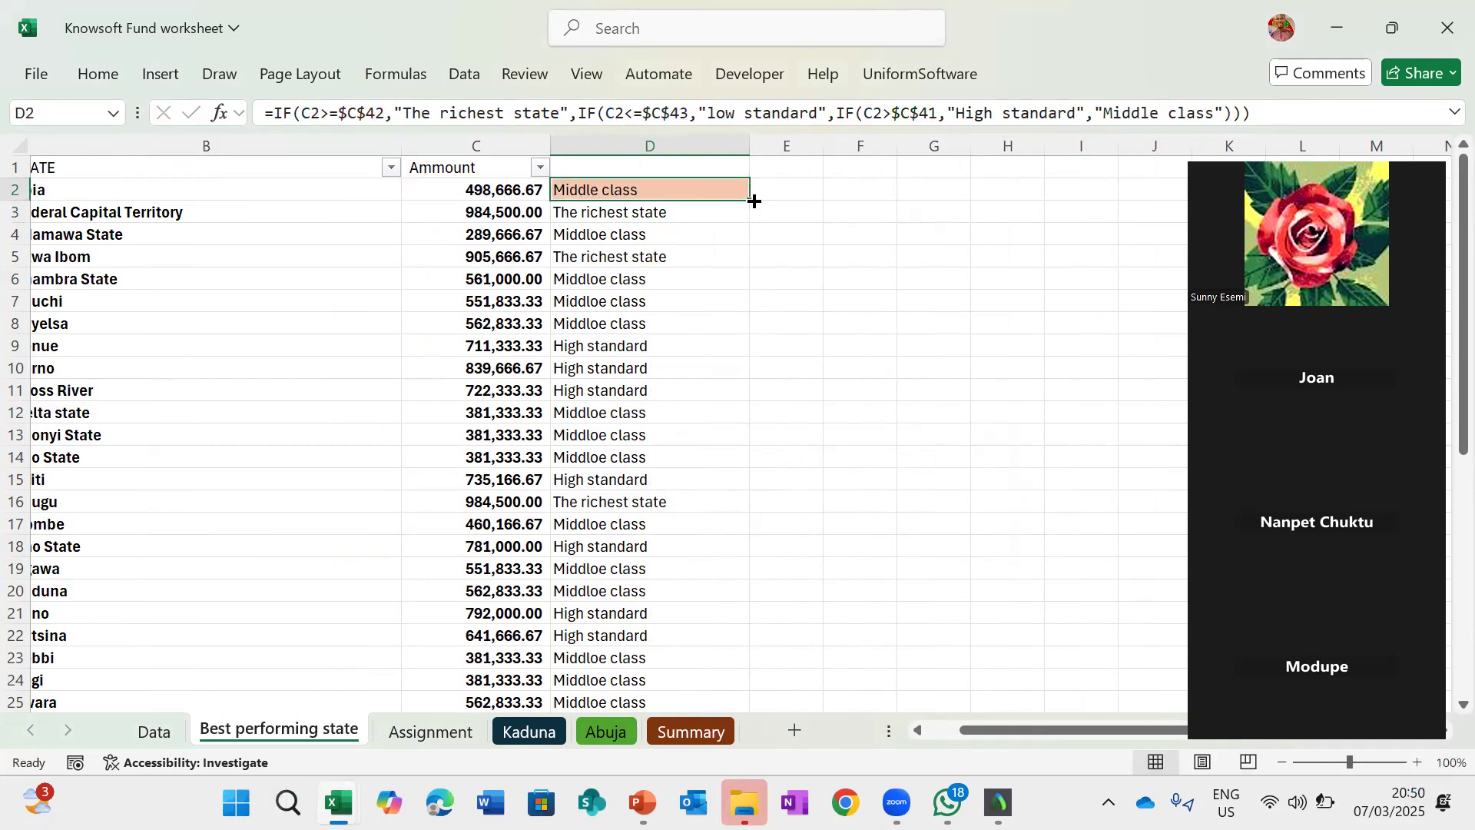
pyautogui.doubleClick(754, 202)
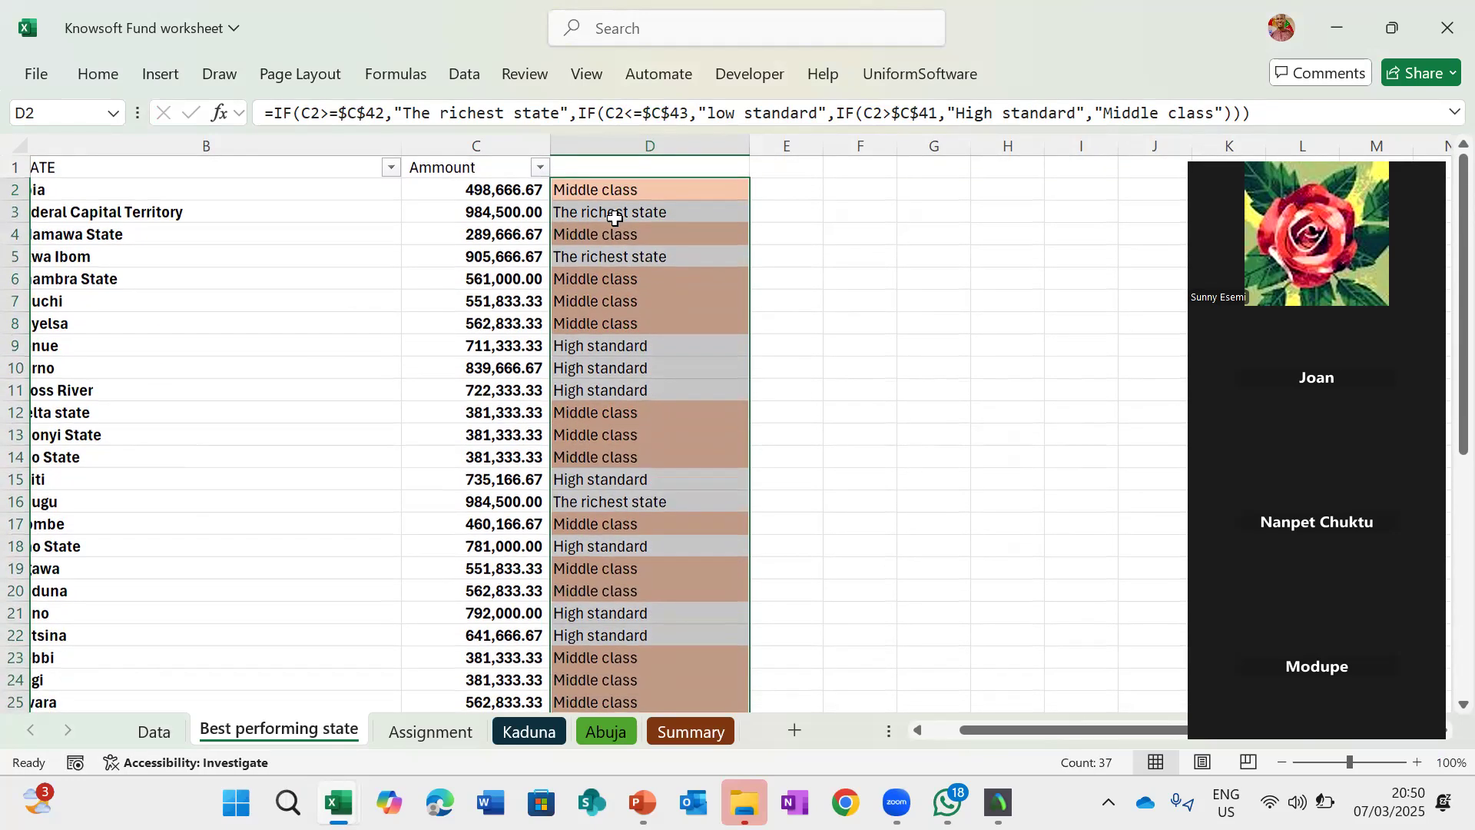
pyautogui.click(598, 185)
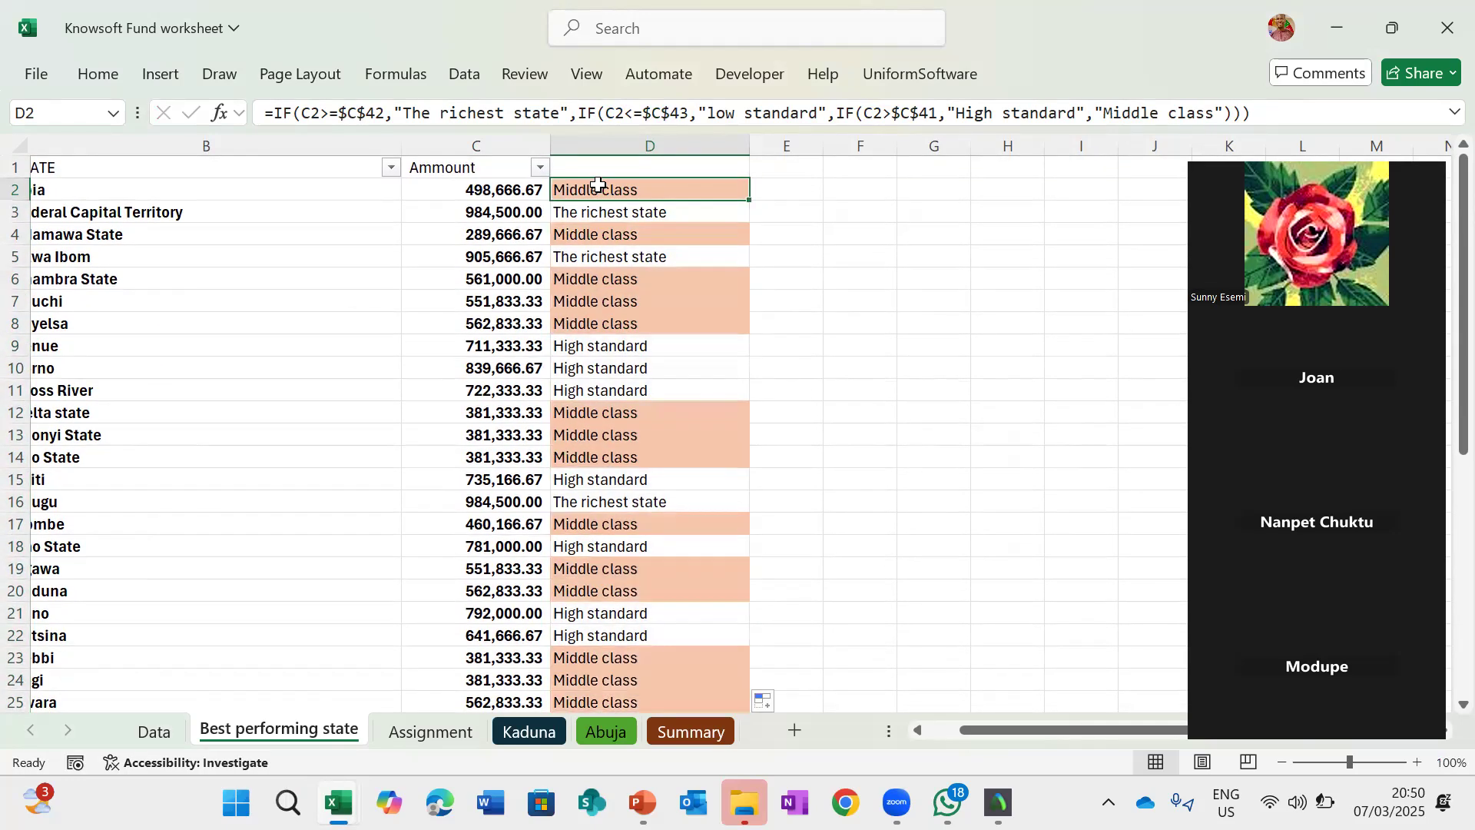
# - Start a Text That Contains highlight rule on D2 for cells containing "Richest"
pyautogui.click(96, 74)
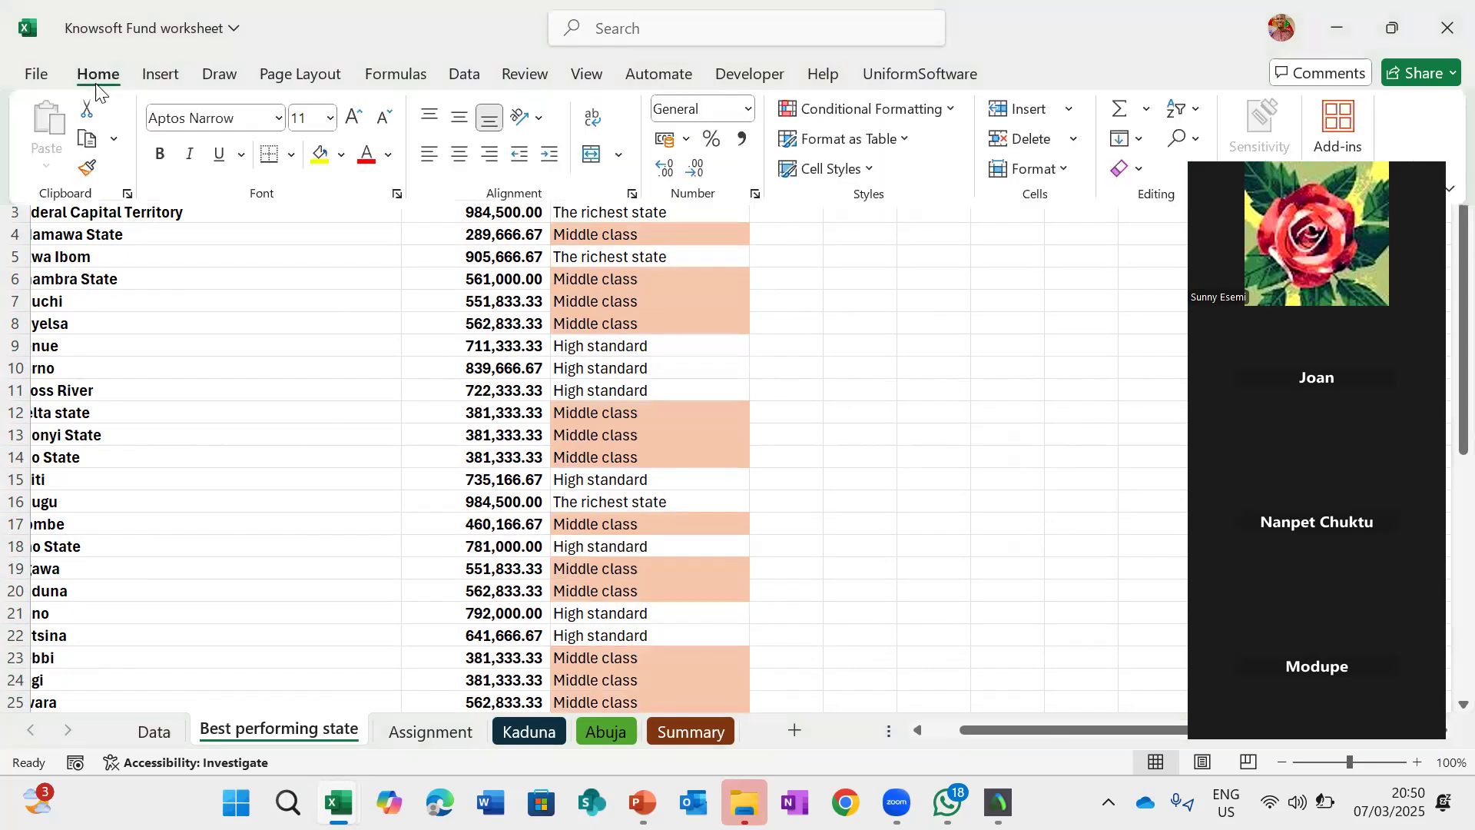
pyautogui.click(845, 104)
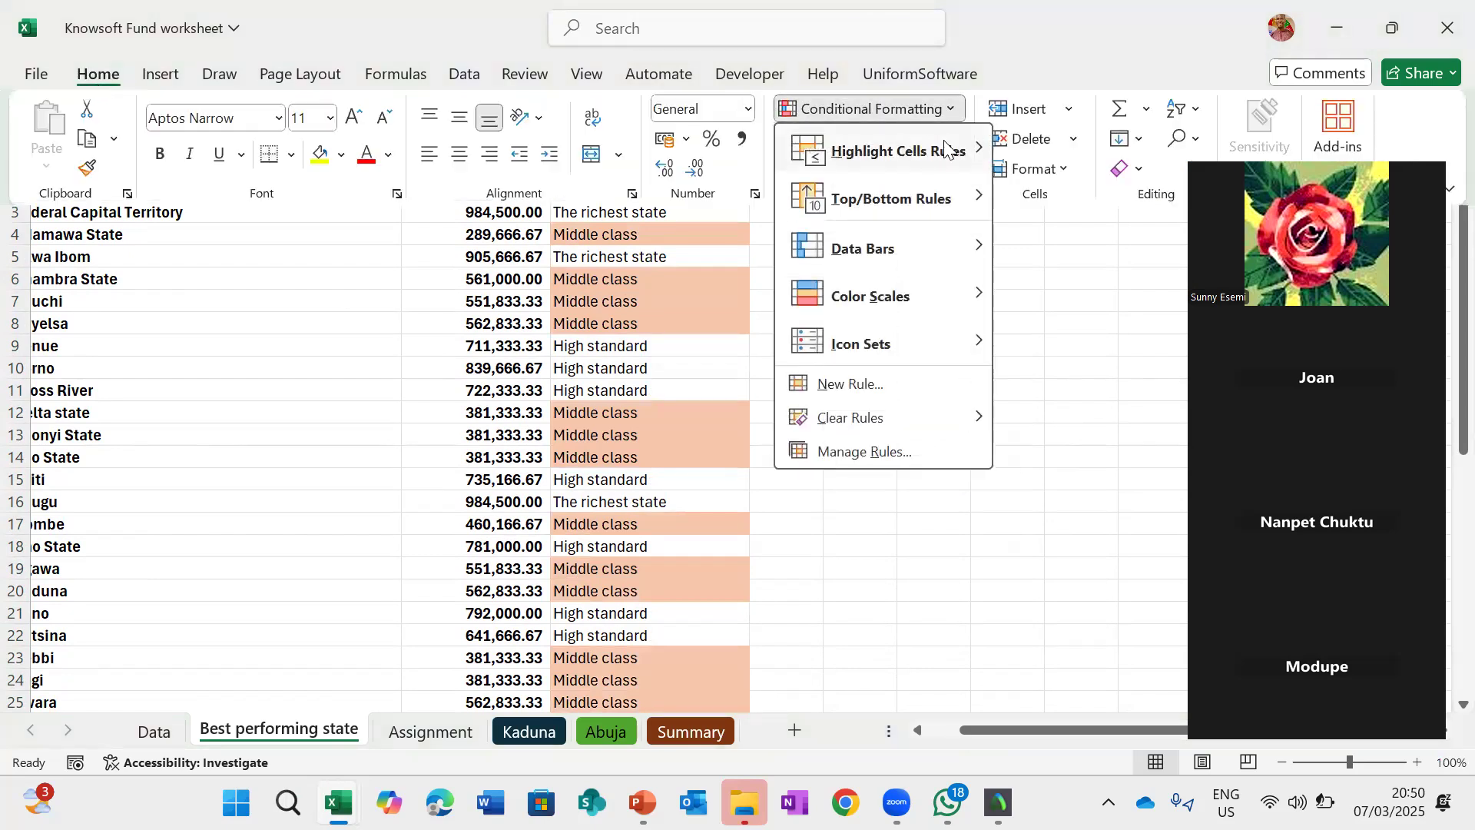
pyautogui.moveTo(951, 150)
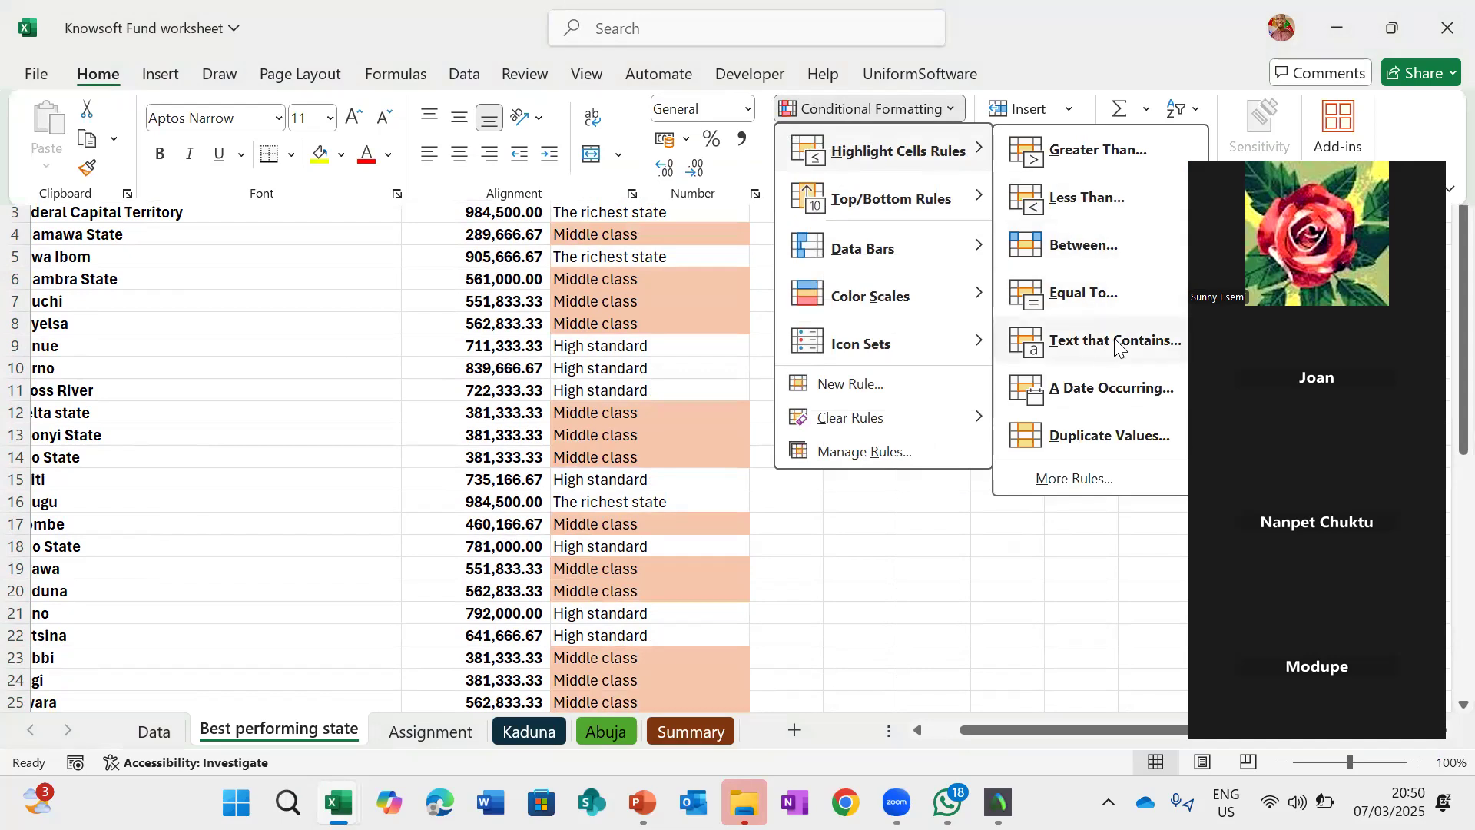
pyautogui.click(1117, 343)
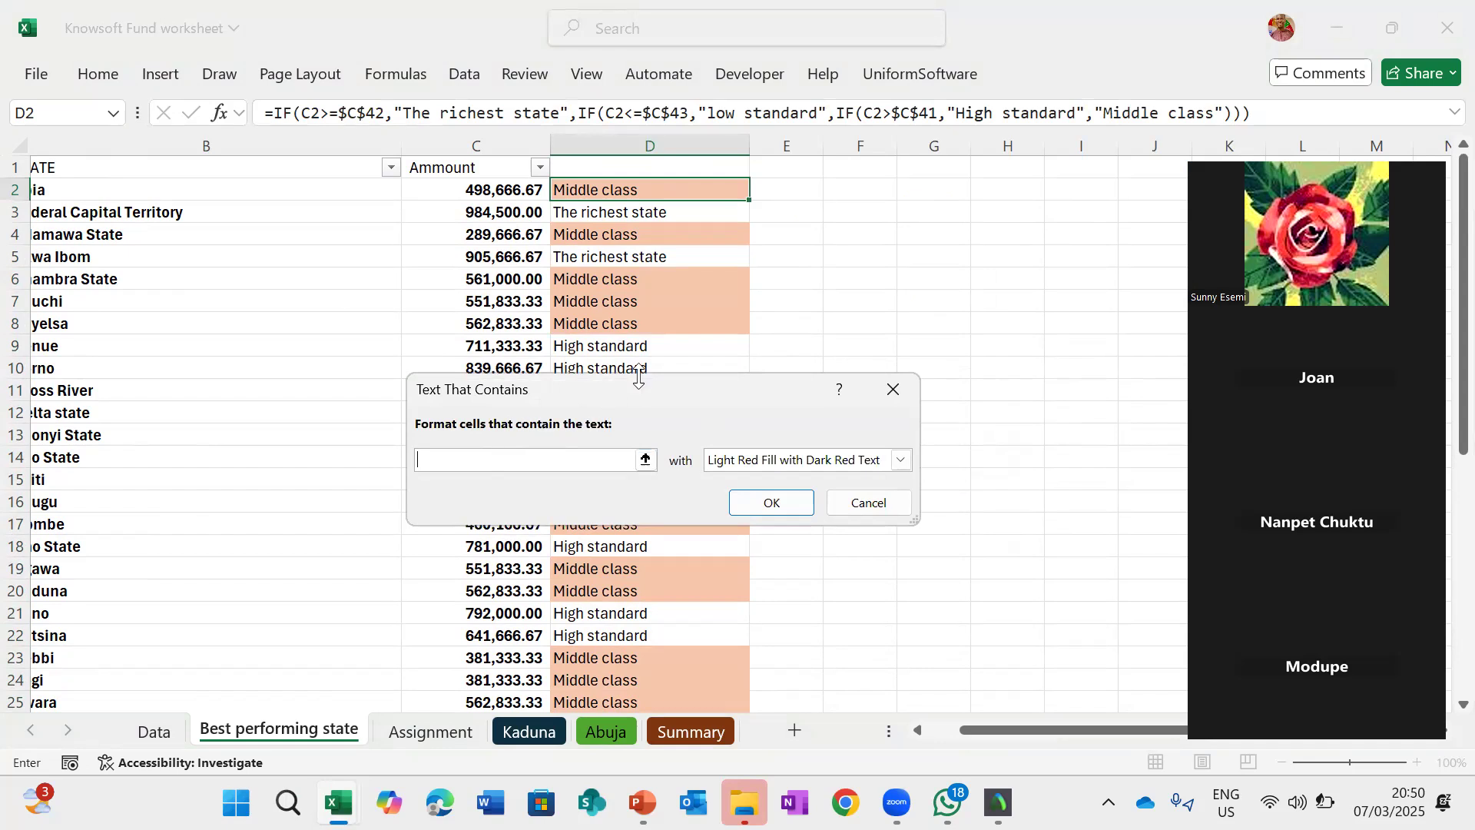
pyautogui.moveTo(643, 389); pyautogui.dragTo(564, 596)
pyautogui.write('Richest')
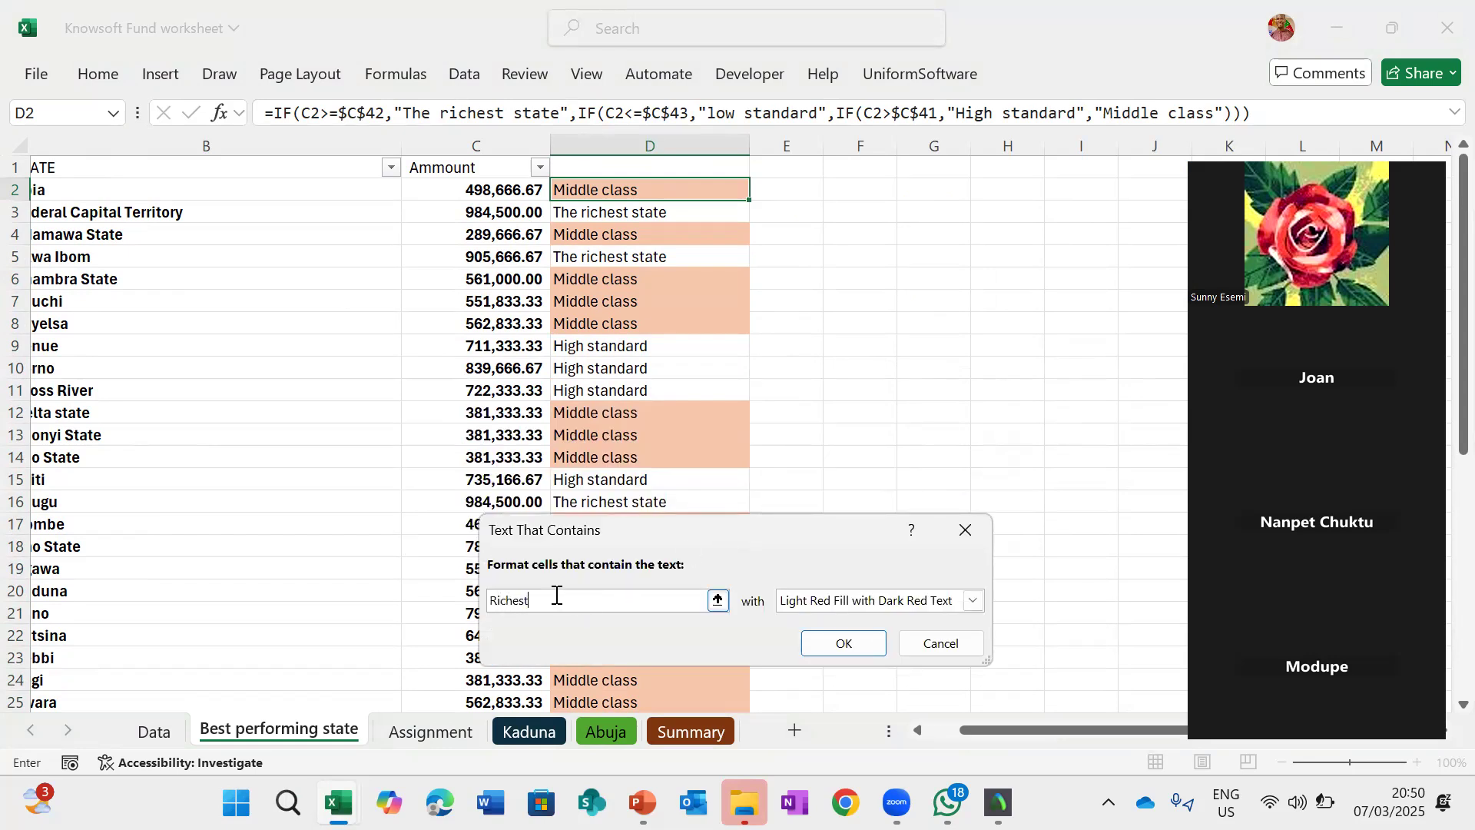
# - Give the Richest rule a green custom fill and apply it
pyautogui.click(974, 601)
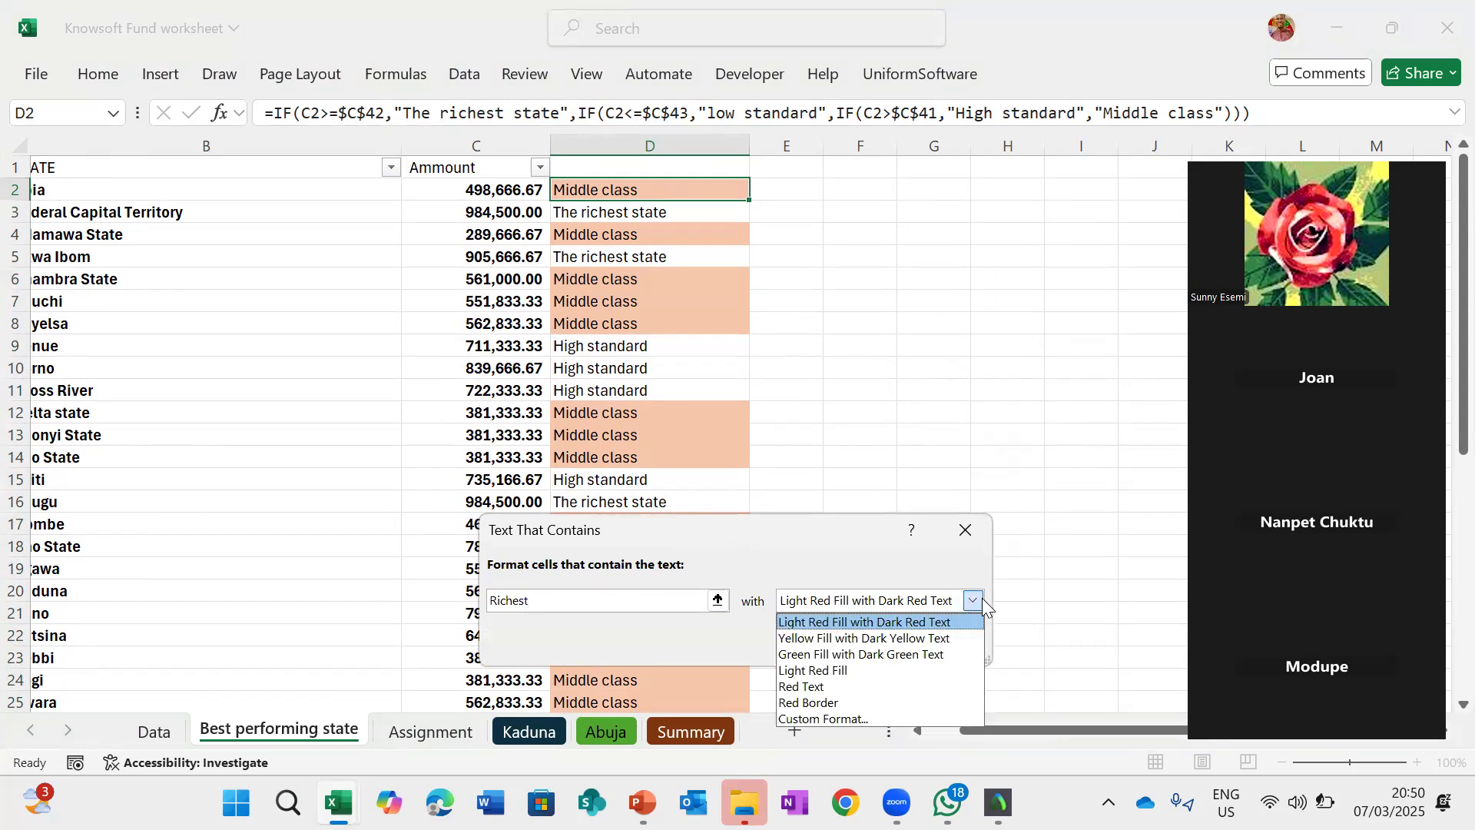
pyautogui.click(824, 718)
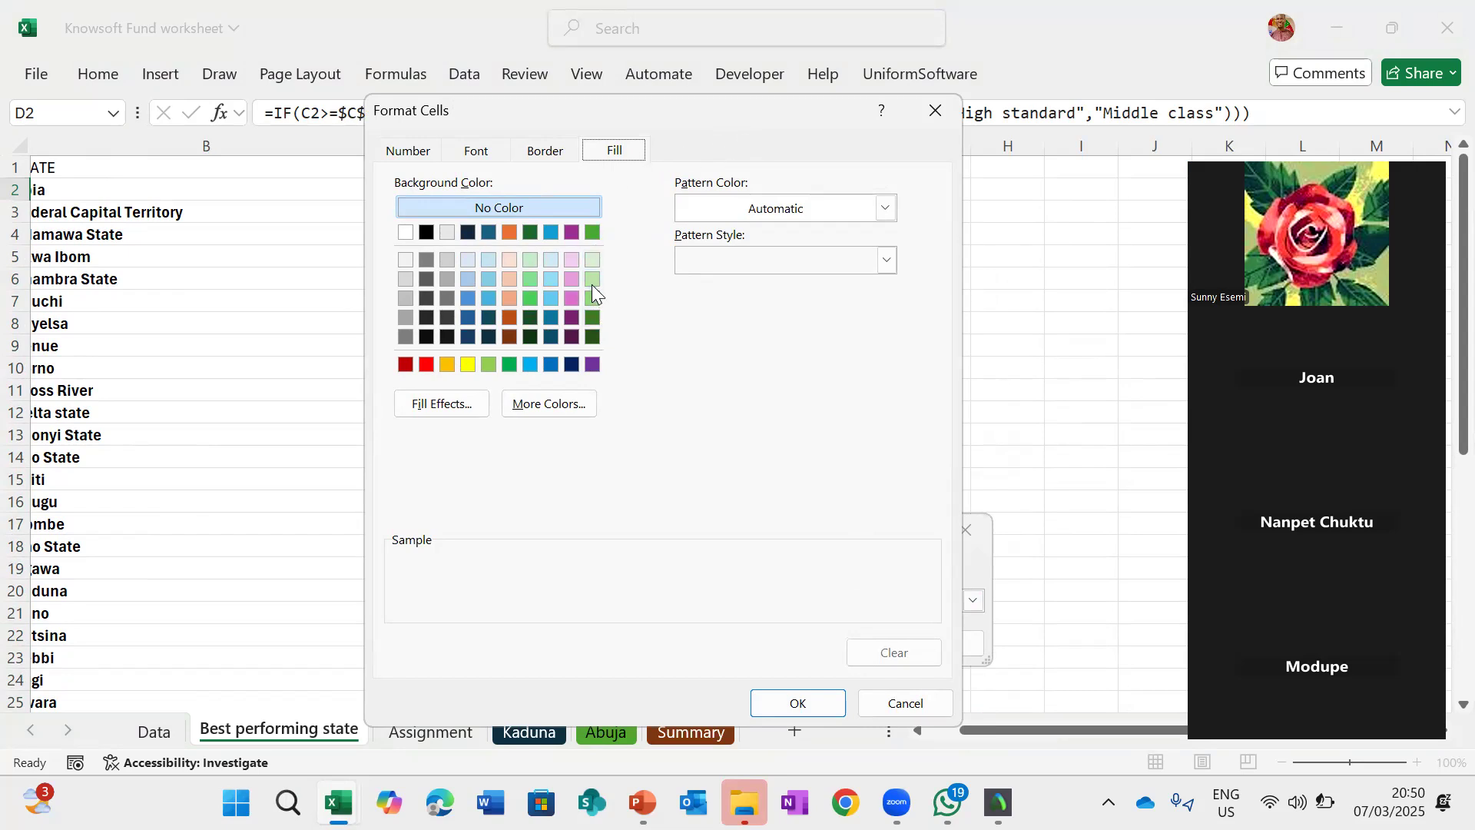
pyautogui.click(528, 297)
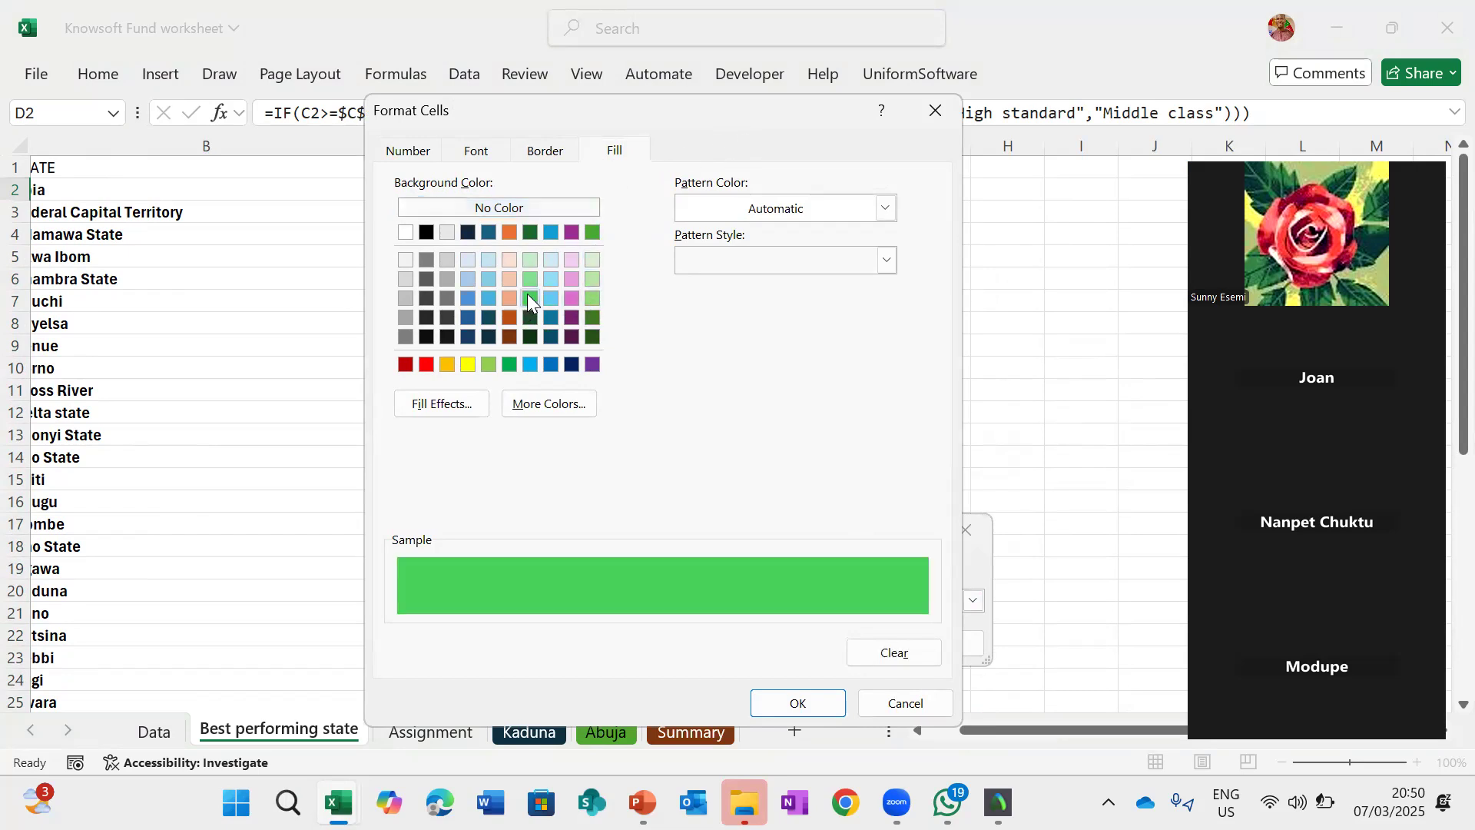
pyautogui.click(796, 703)
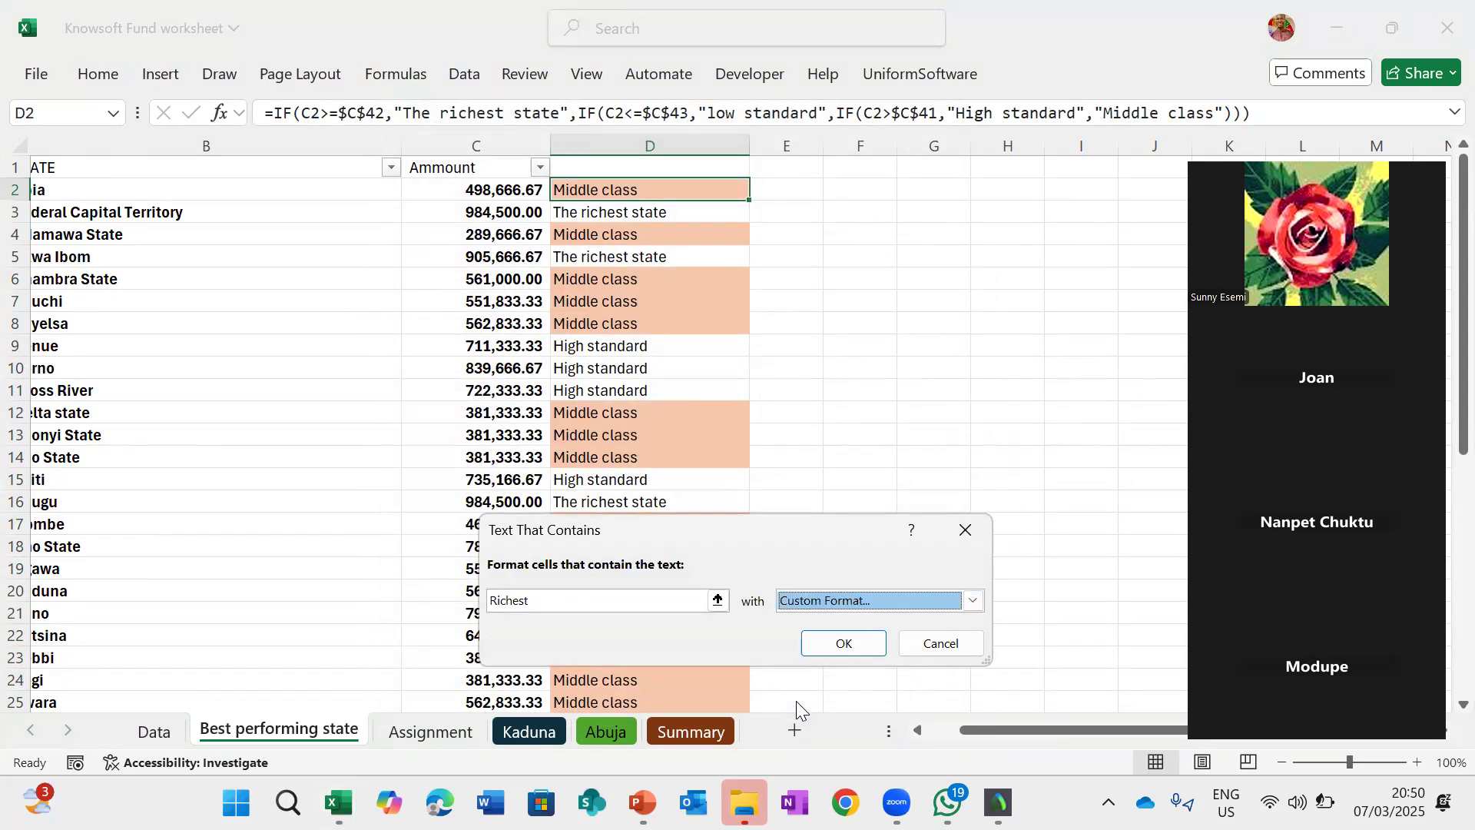
pyautogui.click(845, 644)
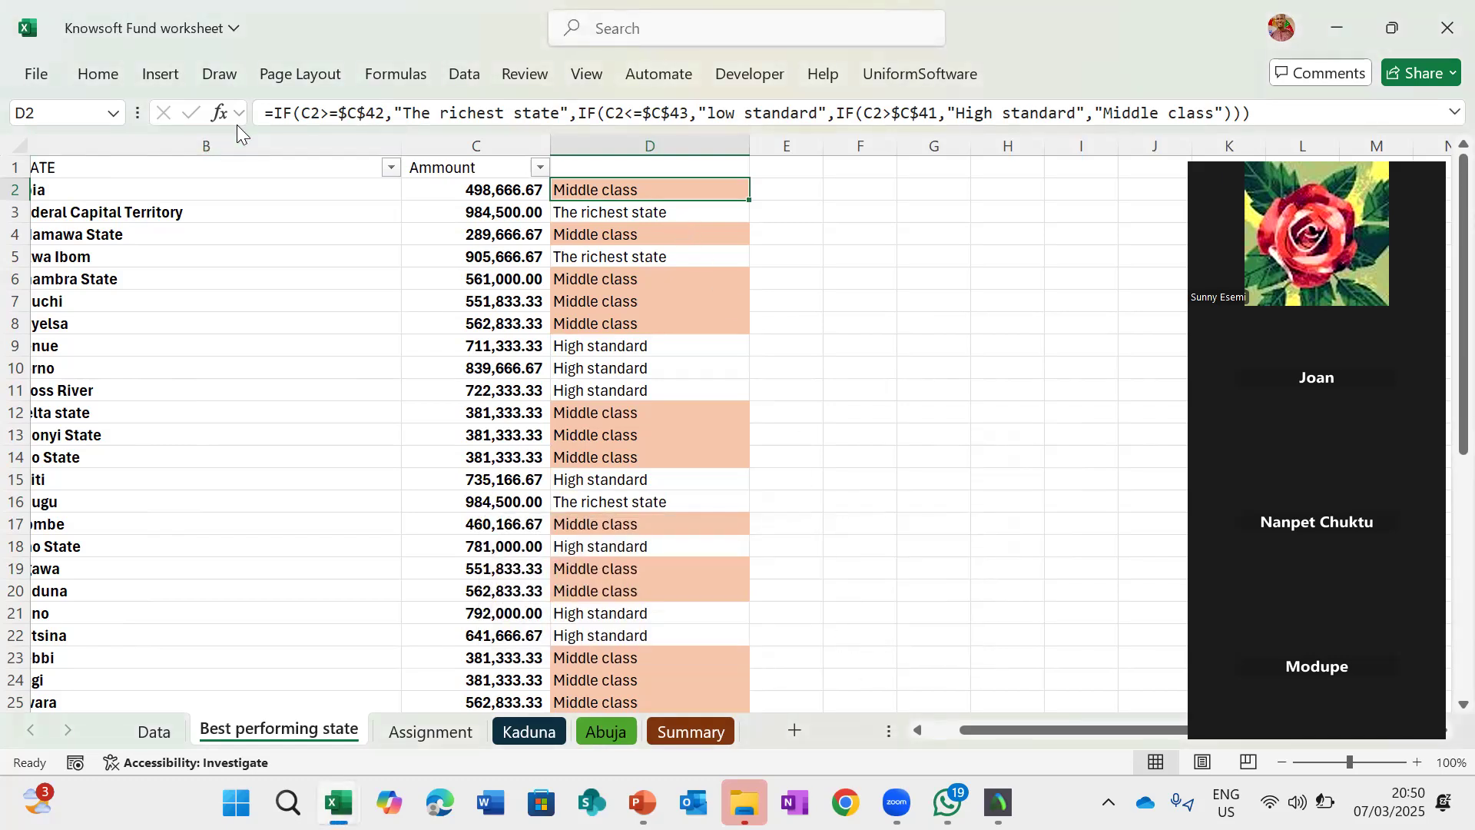
# - Copy D2's formatting down the column D state cells with Format Painter
pyautogui.click(106, 82)
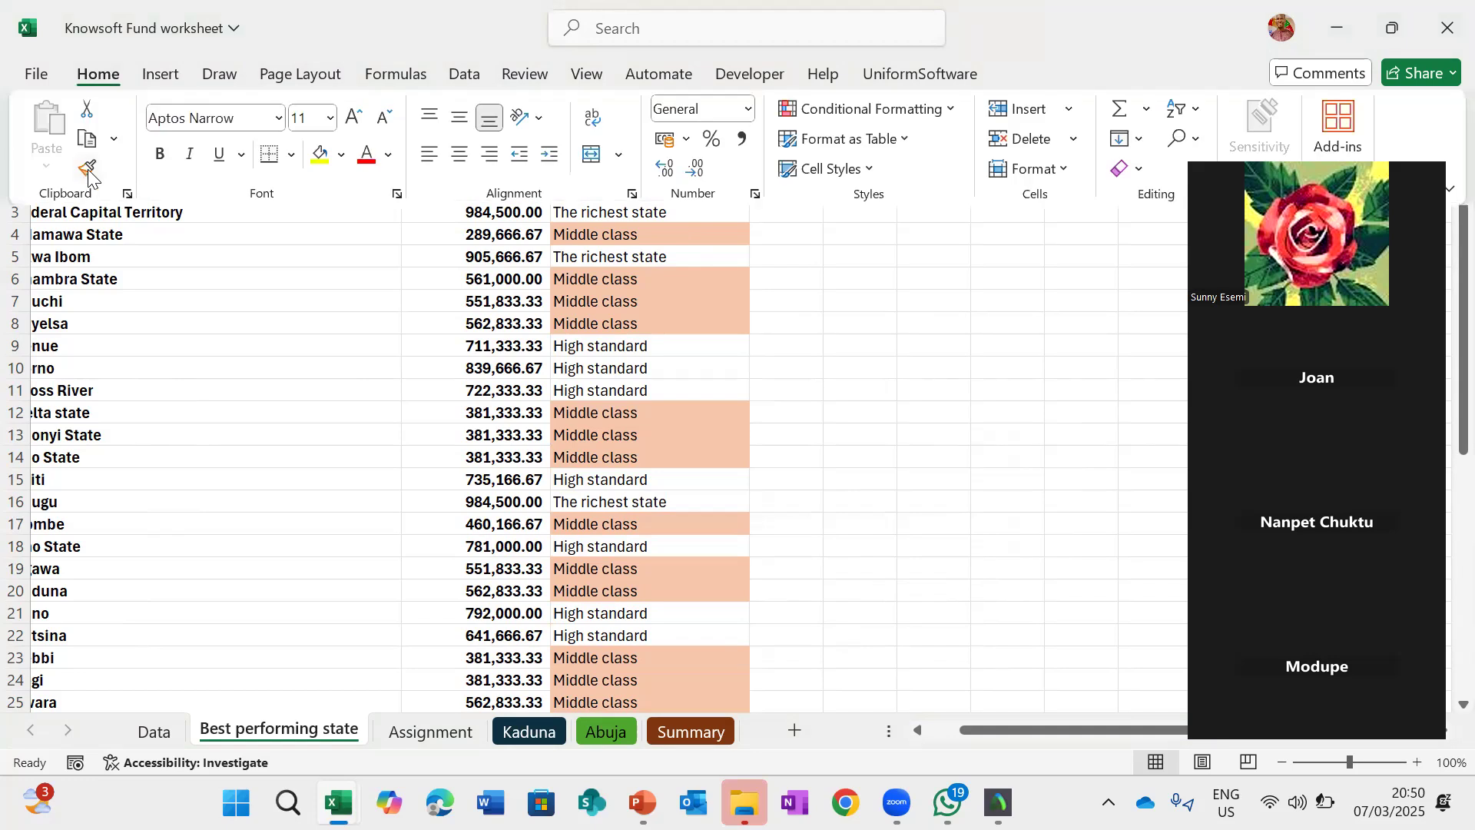
pyautogui.click(87, 169)
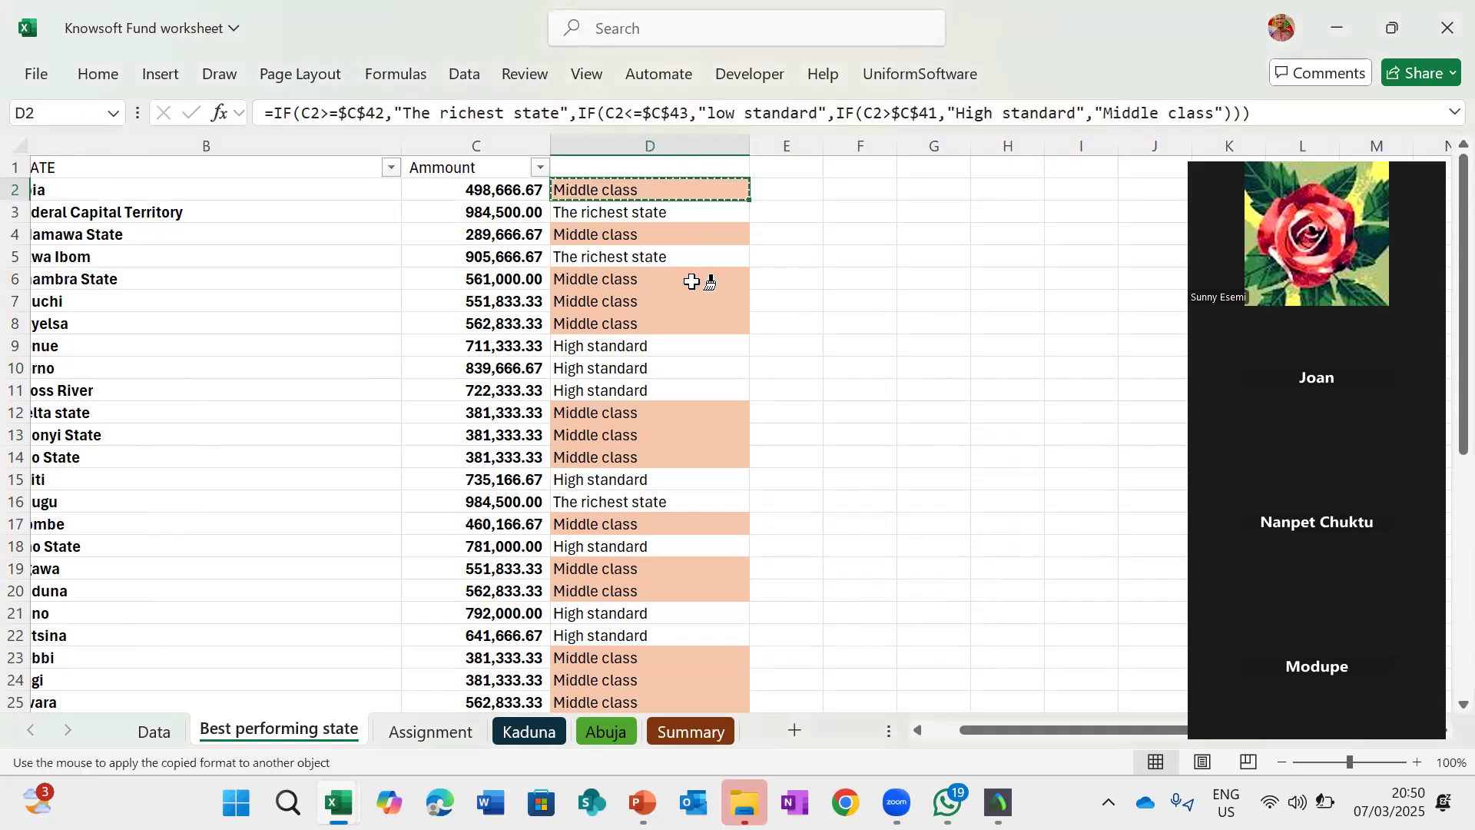
pyautogui.moveTo(669, 214)
pyautogui.mouseDown()
pyautogui.moveTo(682, 207)
pyautogui.moveTo(692, 550)
pyautogui.moveTo(781, 701)
pyautogui.moveTo(666, 791)
pyautogui.moveTo(632, 659)
pyautogui.mouseUp()
pyautogui.click(806, 417)
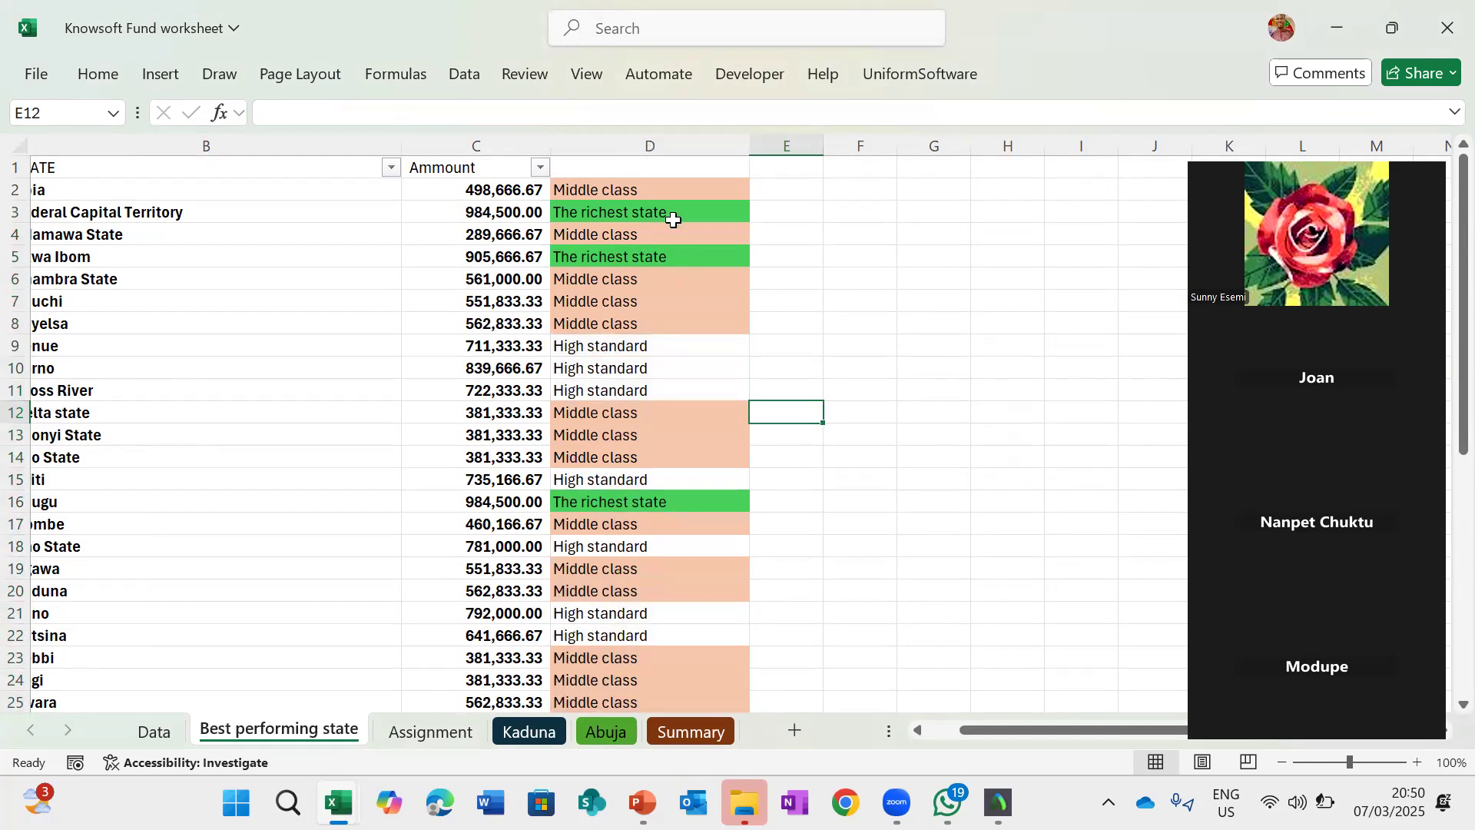
# - Start a Text That Contains highlight rule on D2 for cells containing "Low"
pyautogui.scroll(-5, 606, 504)
pyautogui.scroll(-1, 605, 503)
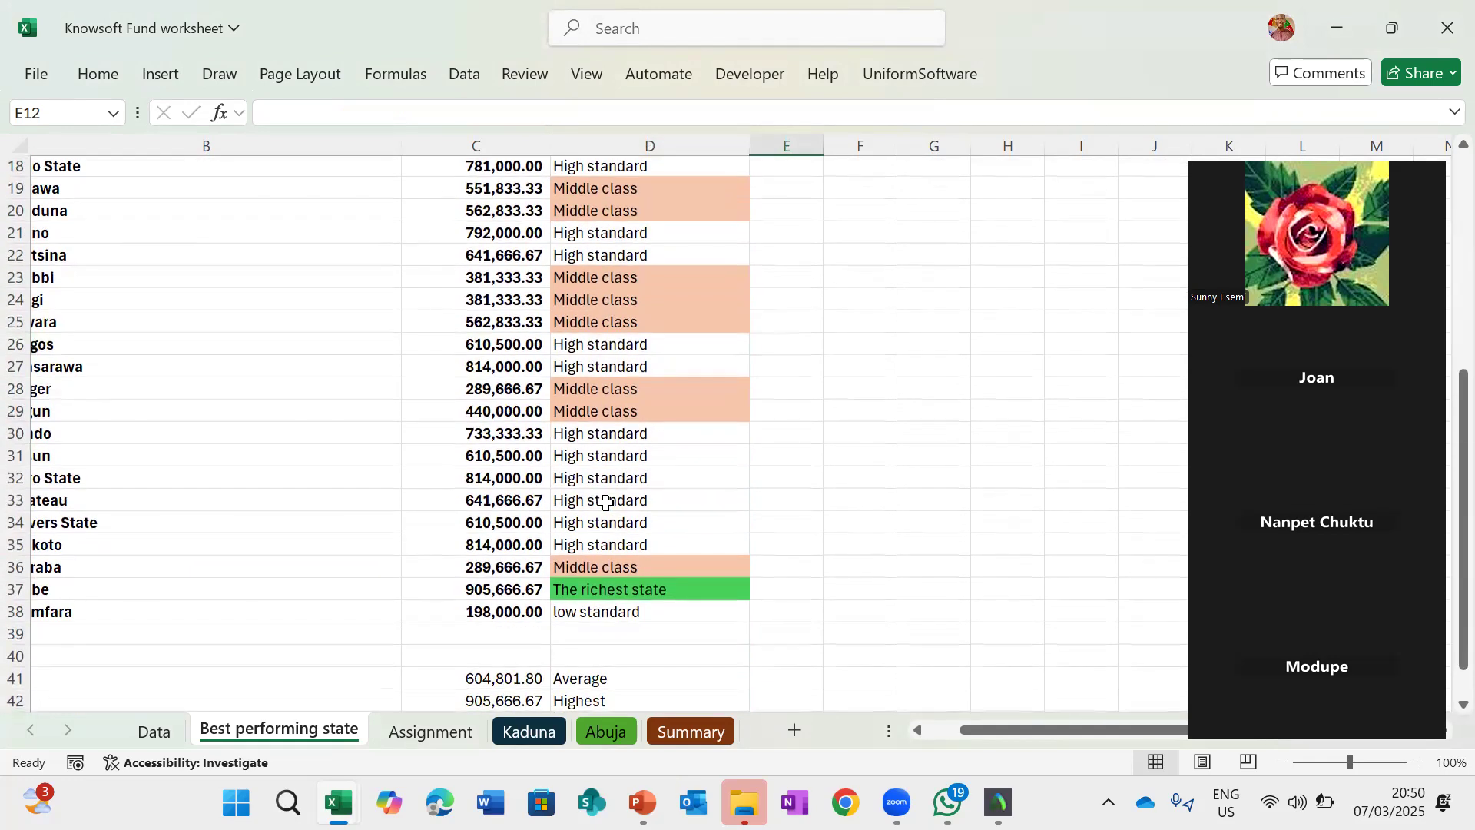
pyautogui.scroll(6, 605, 503)
pyautogui.scroll(-1, 606, 503)
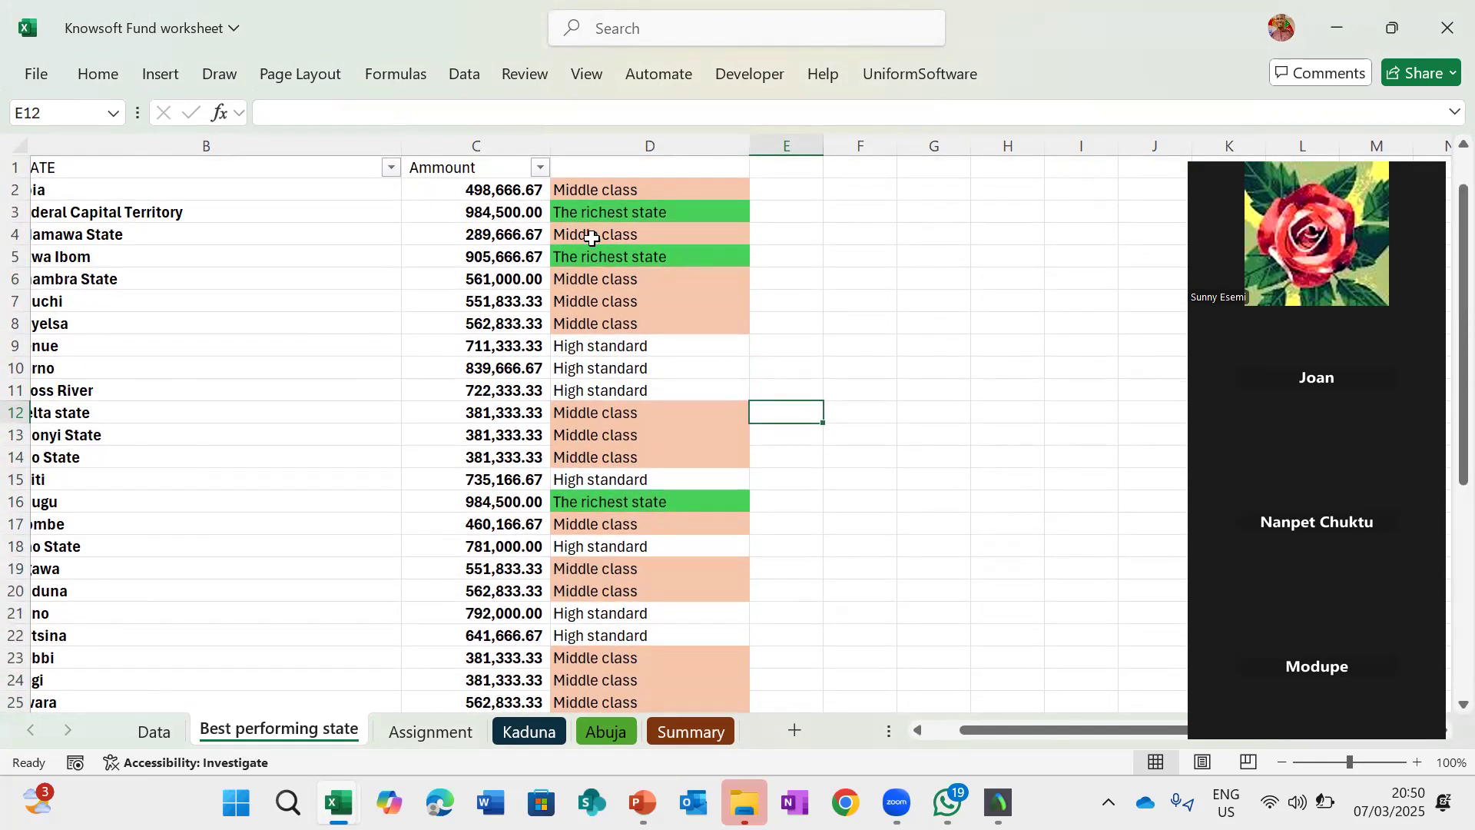
pyautogui.click(593, 189)
pyautogui.click(100, 73)
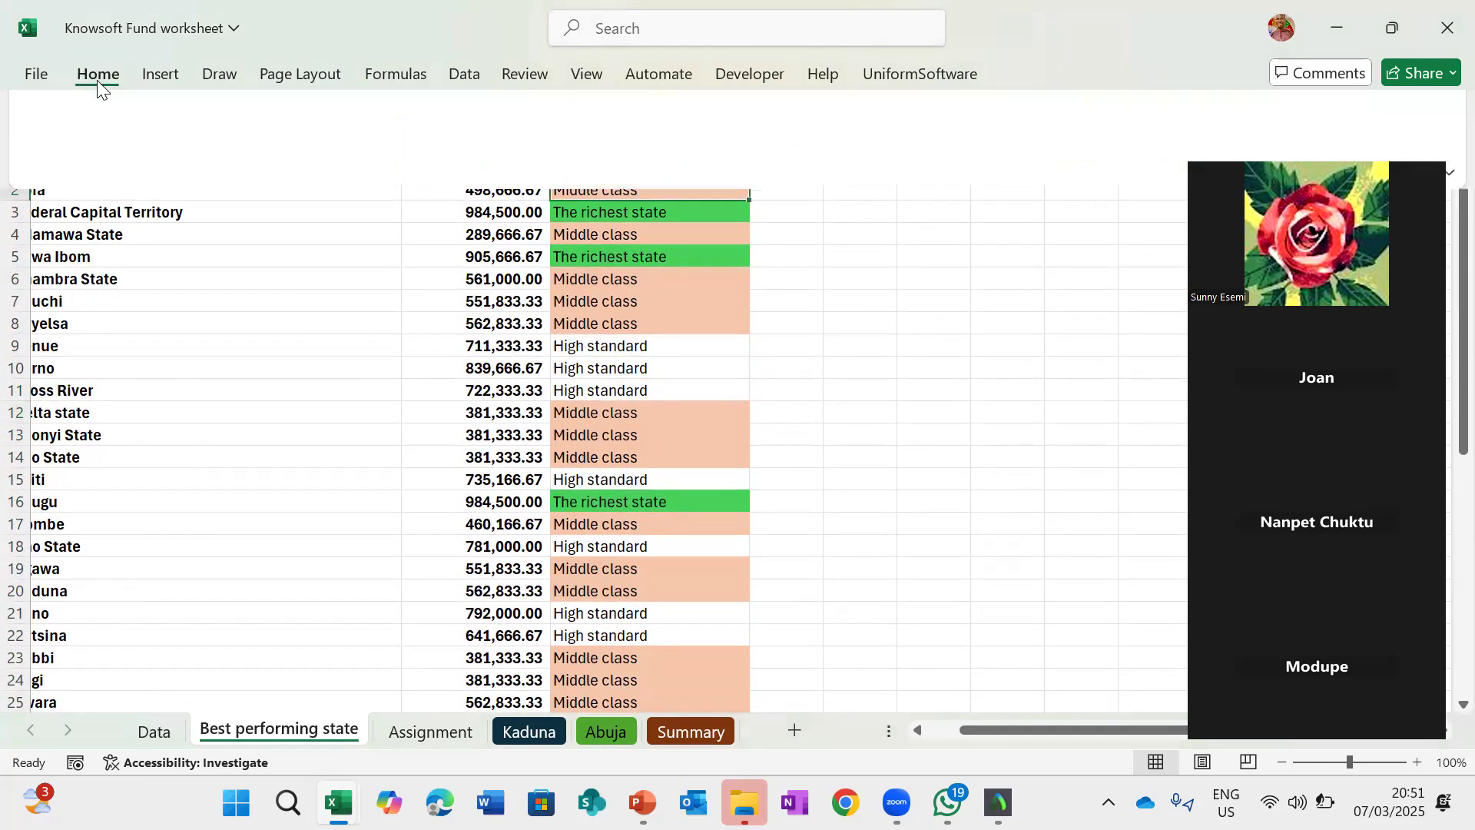
pyautogui.click(896, 116)
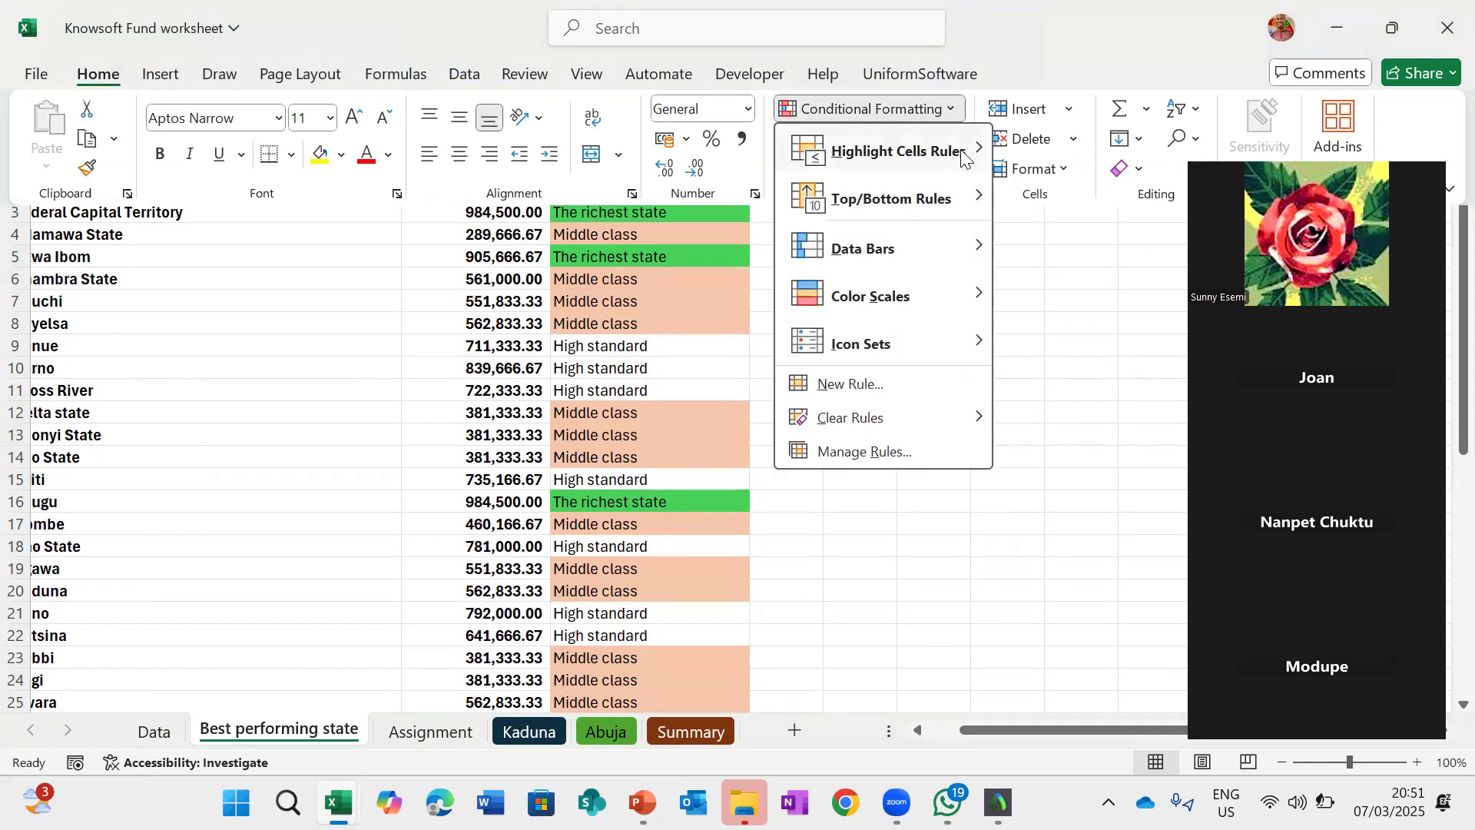
pyautogui.moveTo(952, 152)
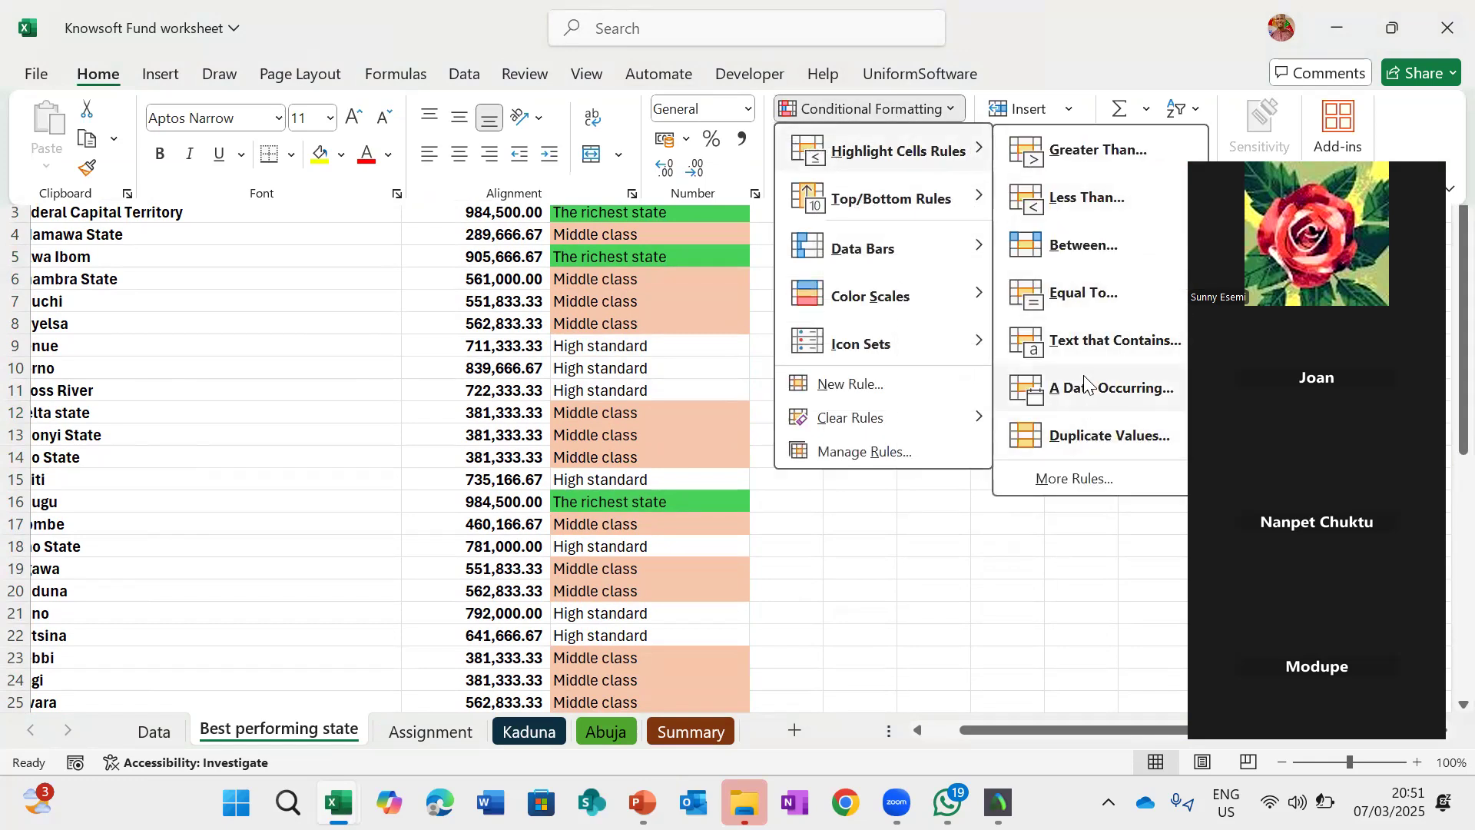
pyautogui.click(1100, 356)
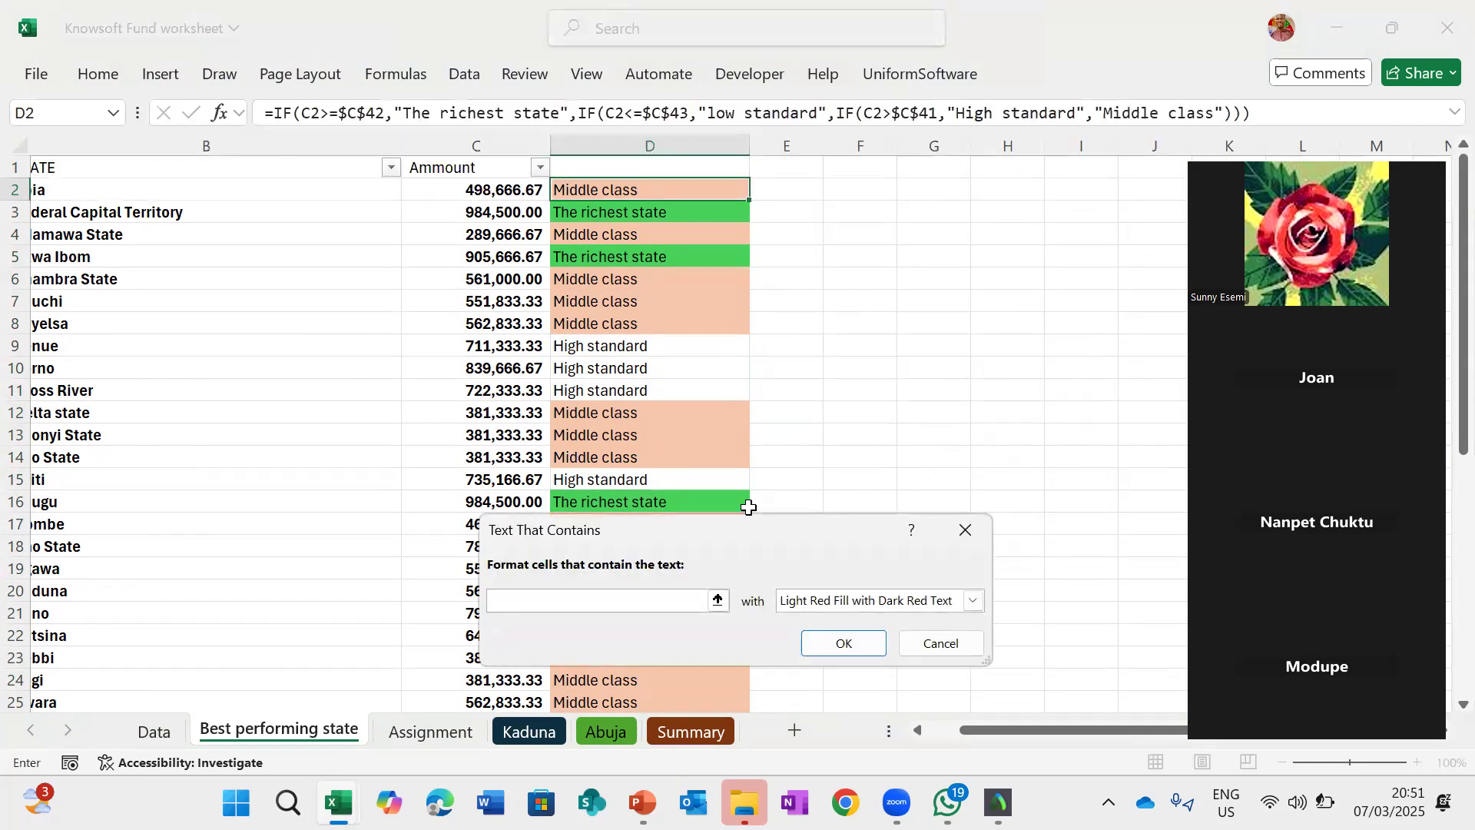
pyautogui.write('Low')
# - Give the Low rule a dark orange custom fill and apply it
pyautogui.click(974, 600)
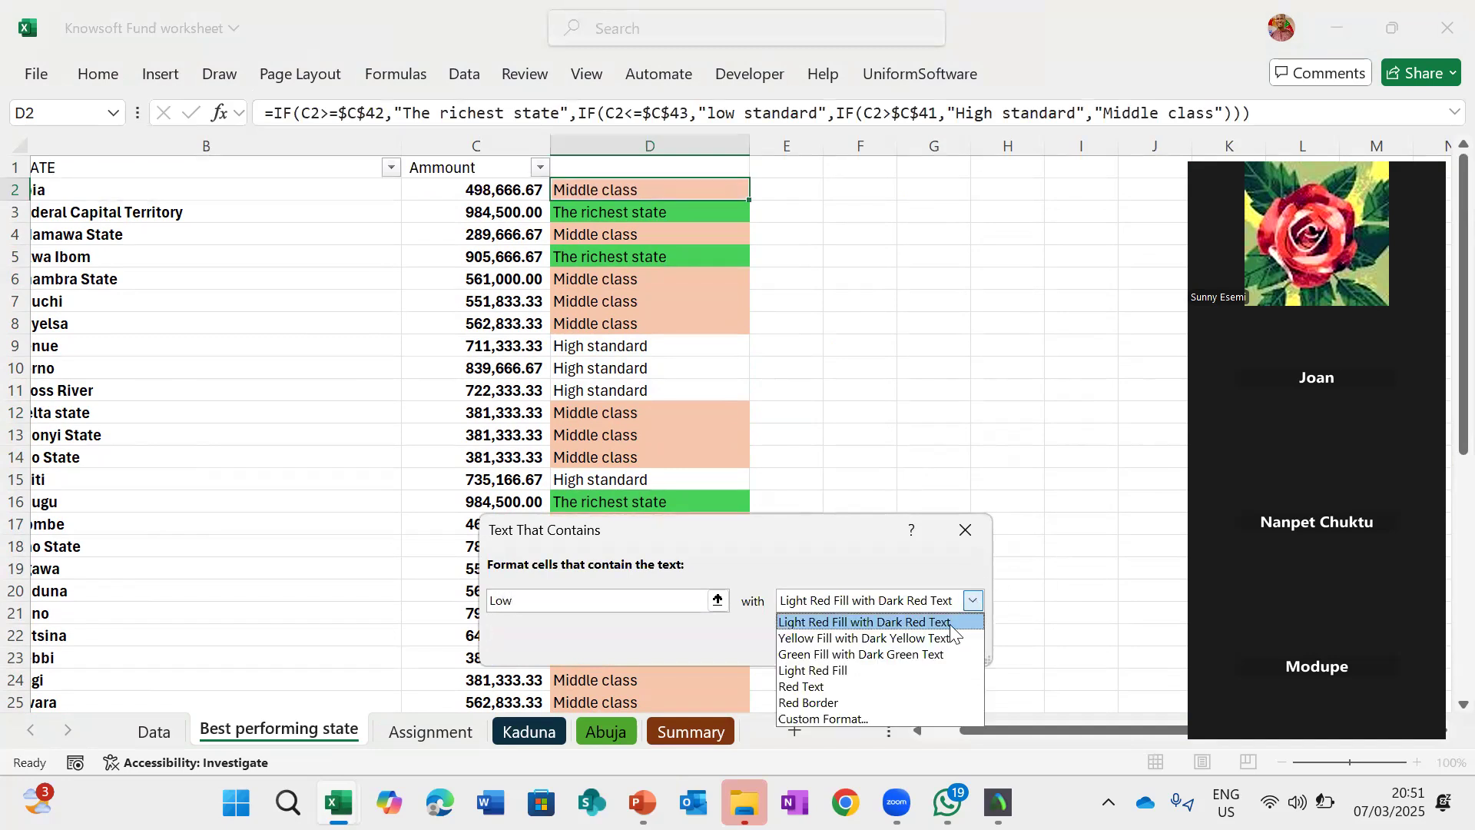
pyautogui.click(839, 718)
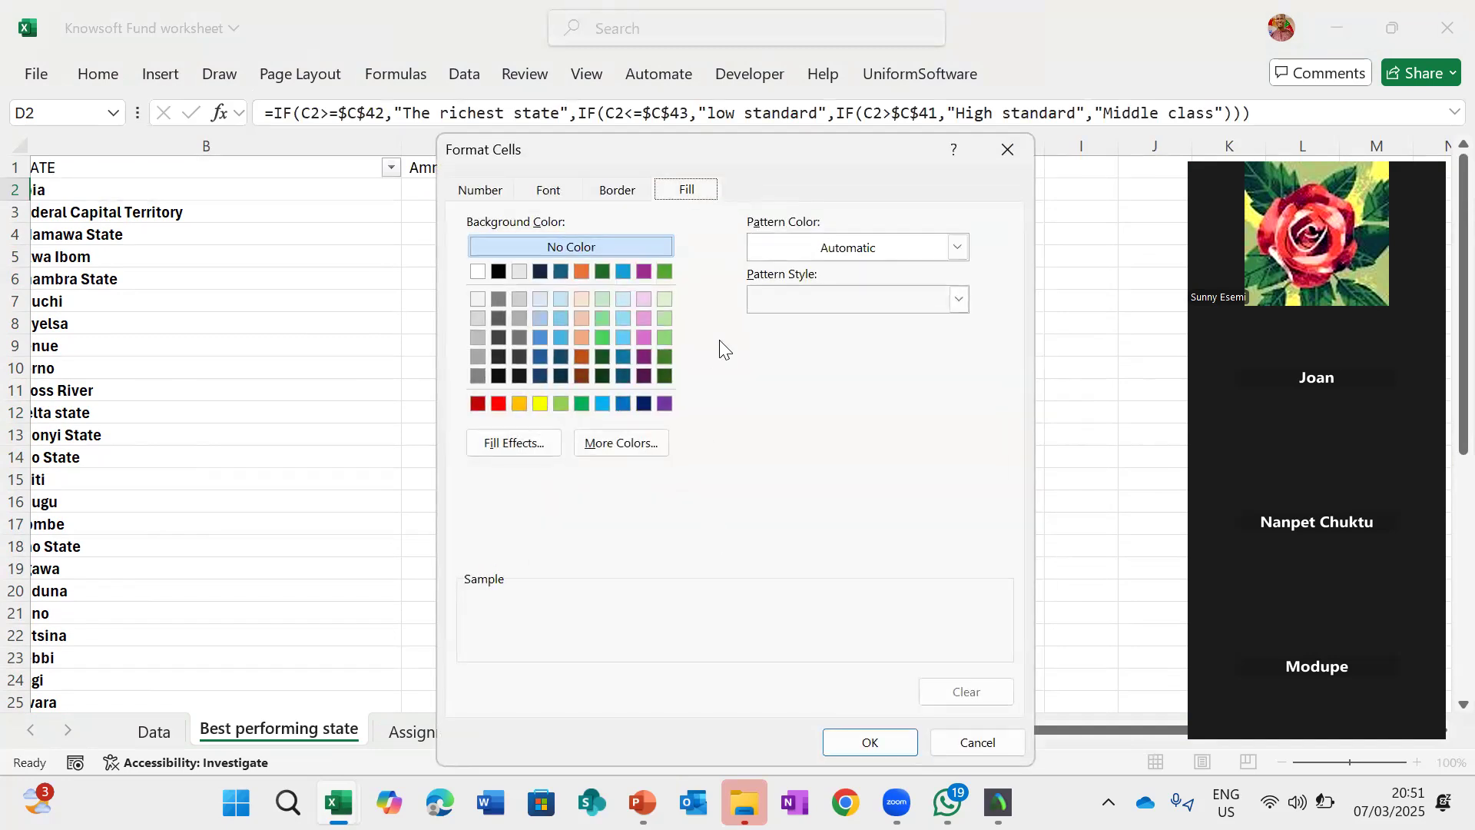
pyautogui.click(583, 358)
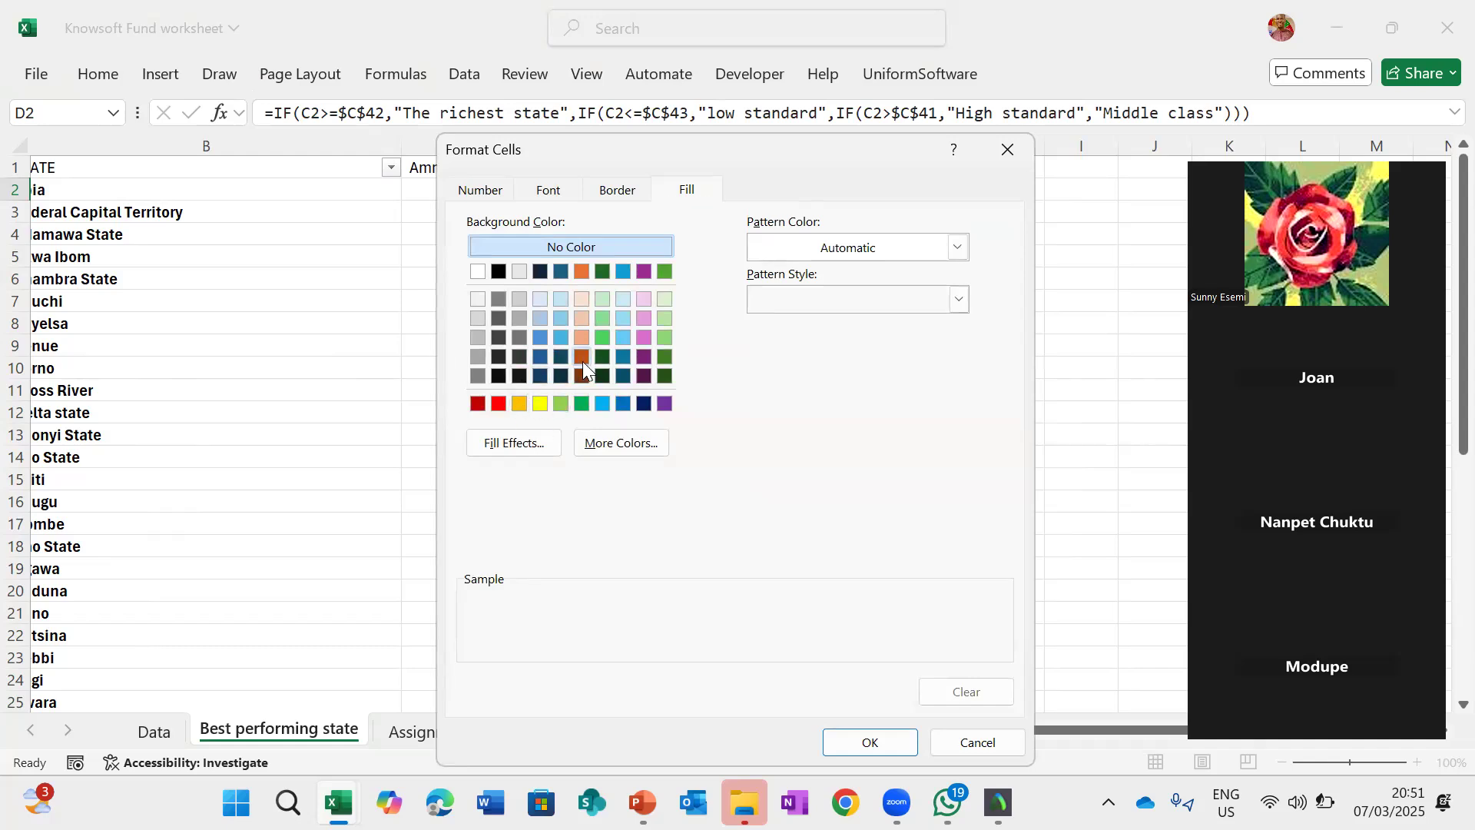
pyautogui.click(873, 742)
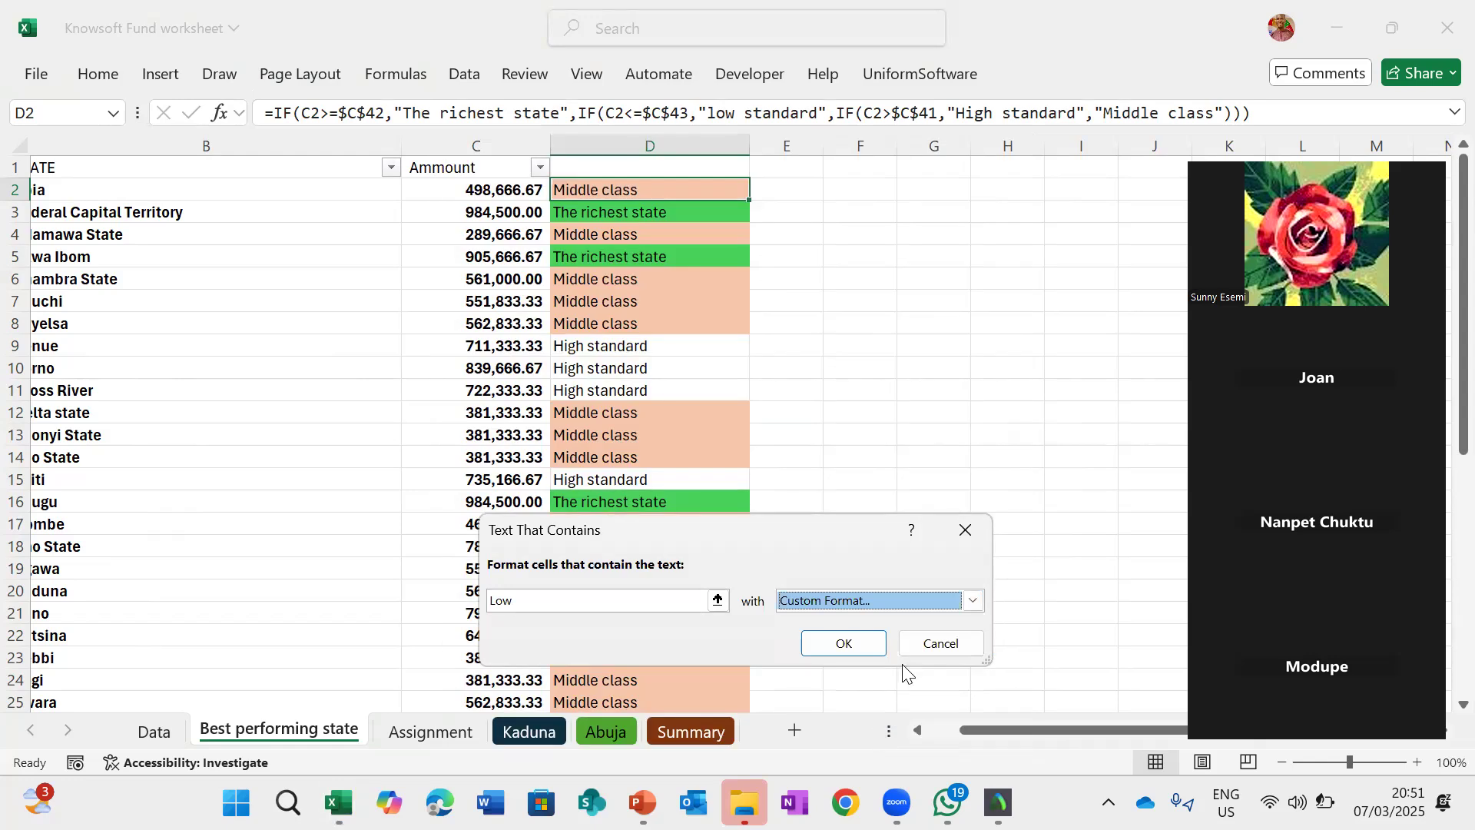
pyautogui.click(844, 643)
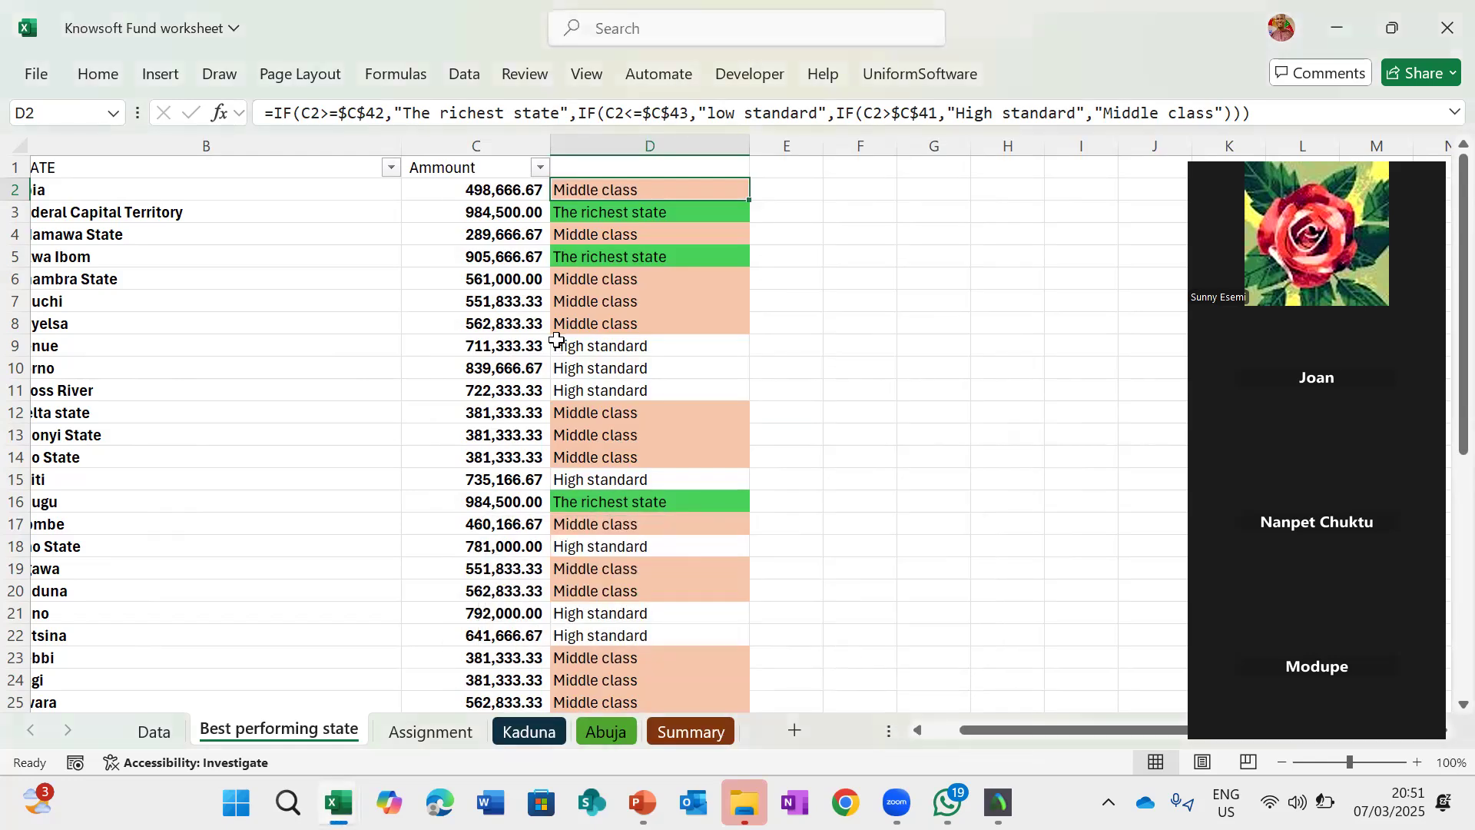
pyautogui.click(107, 80)
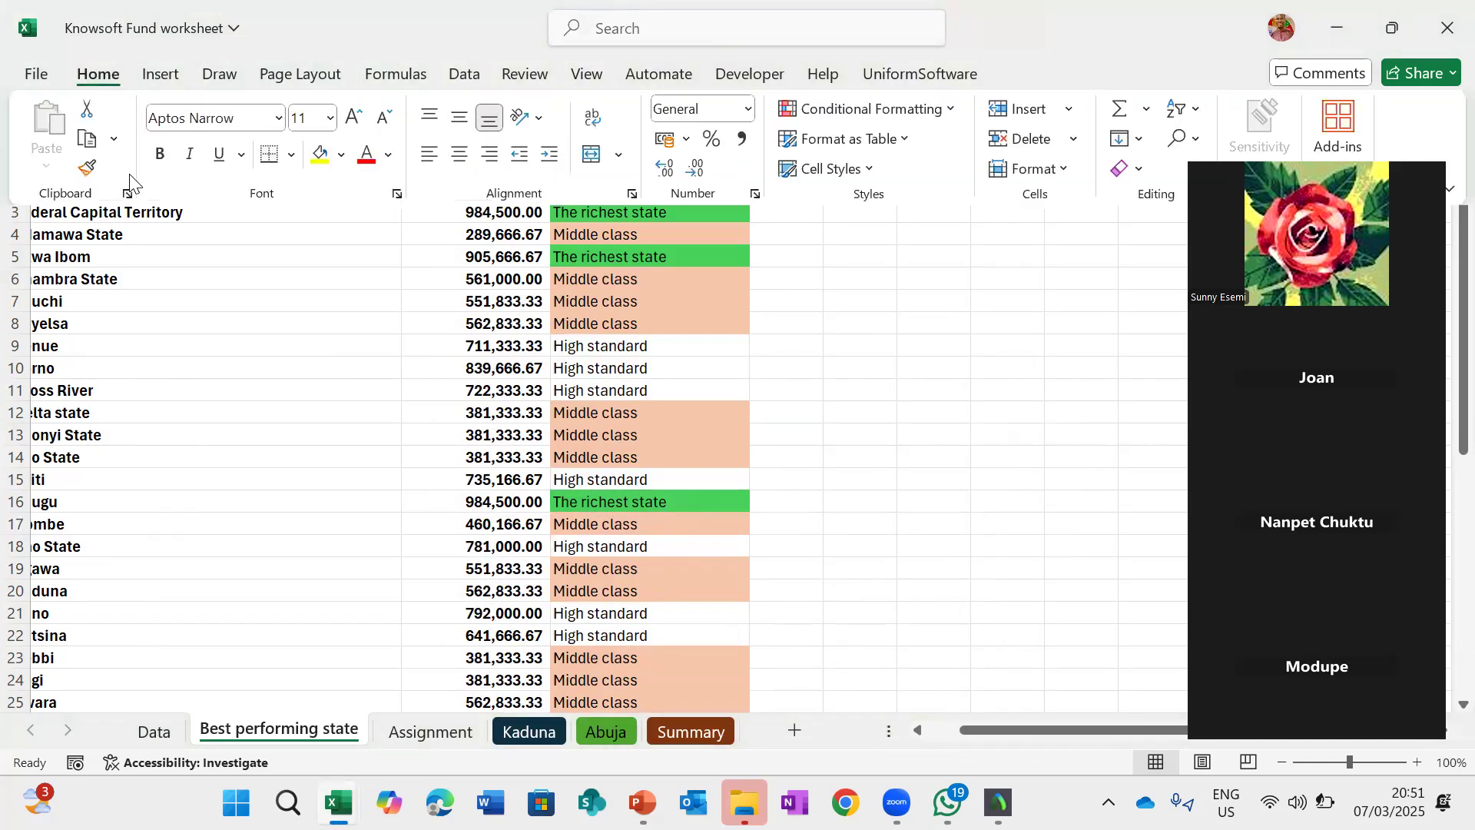
# - Paint D2's formatting over the column D class cells with Format Painter to extend the Low rule
pyautogui.click(87, 169)
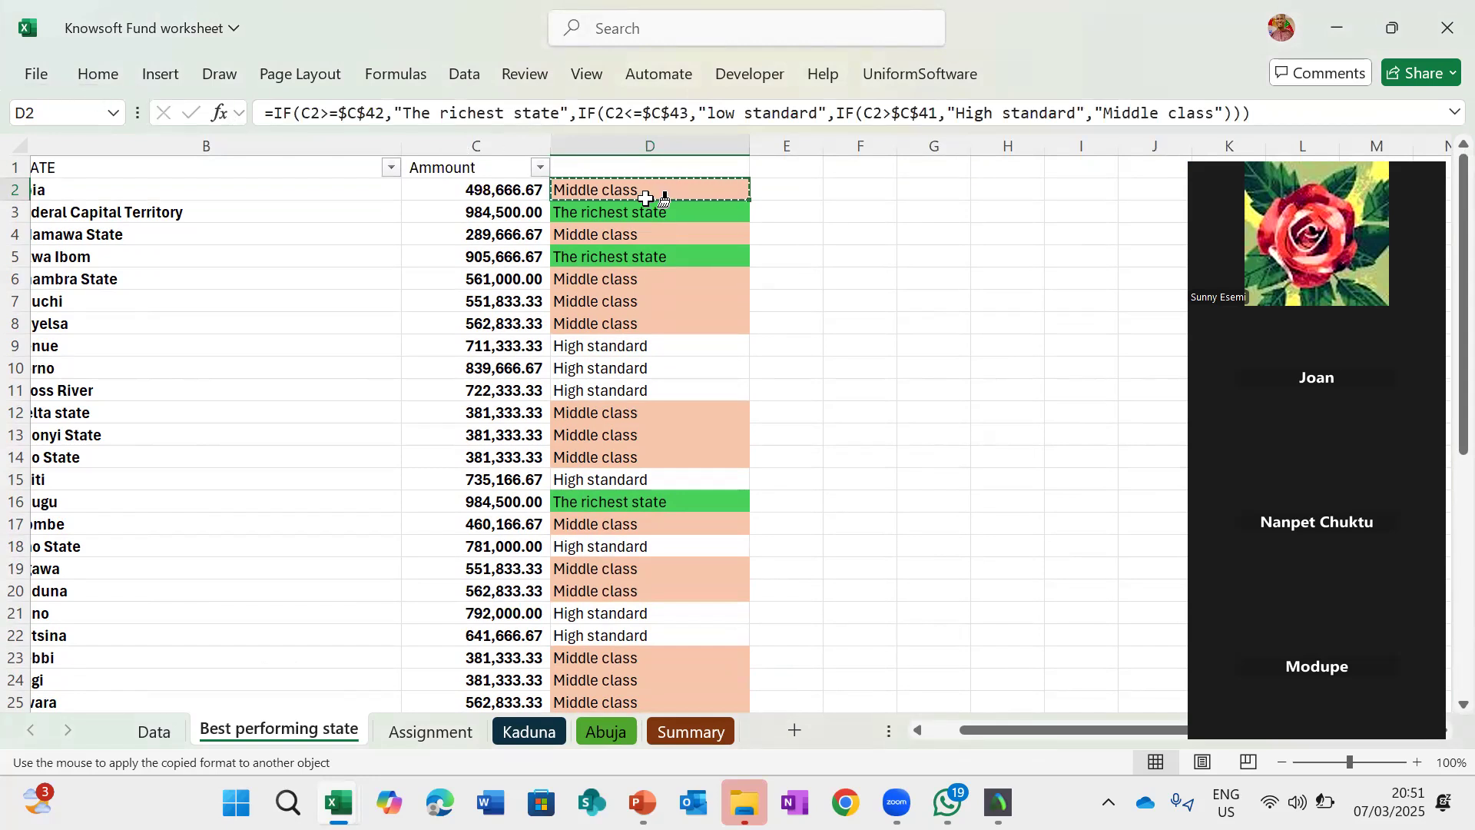
pyautogui.moveTo(670, 187)
pyautogui.mouseDown()
pyautogui.moveTo(656, 794)
pyautogui.moveTo(682, 730)
pyautogui.moveTo(670, 655)
pyautogui.mouseUp()
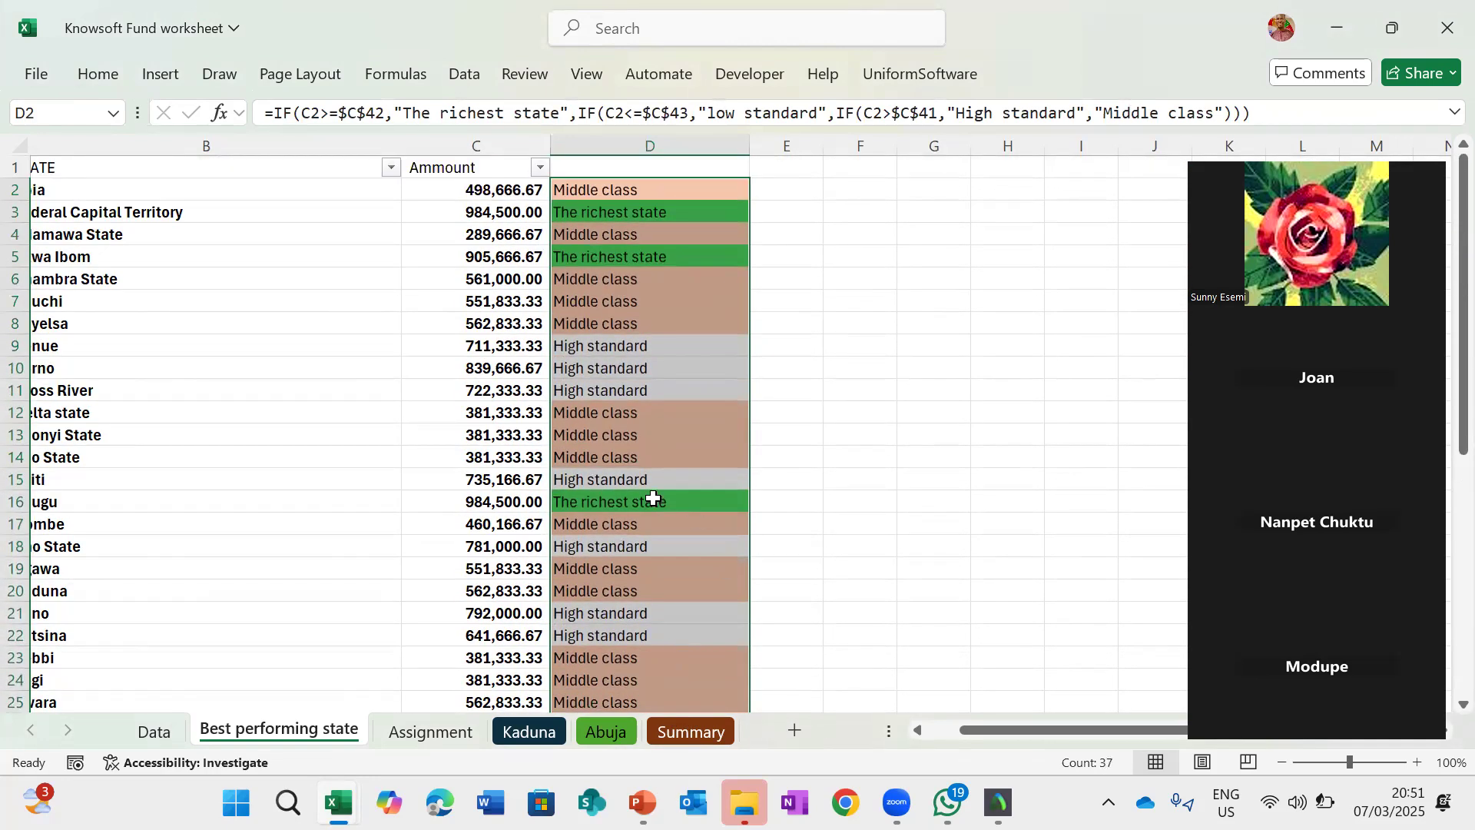
pyautogui.scroll(-6, 652, 497)
pyautogui.scroll(-1, 653, 497)
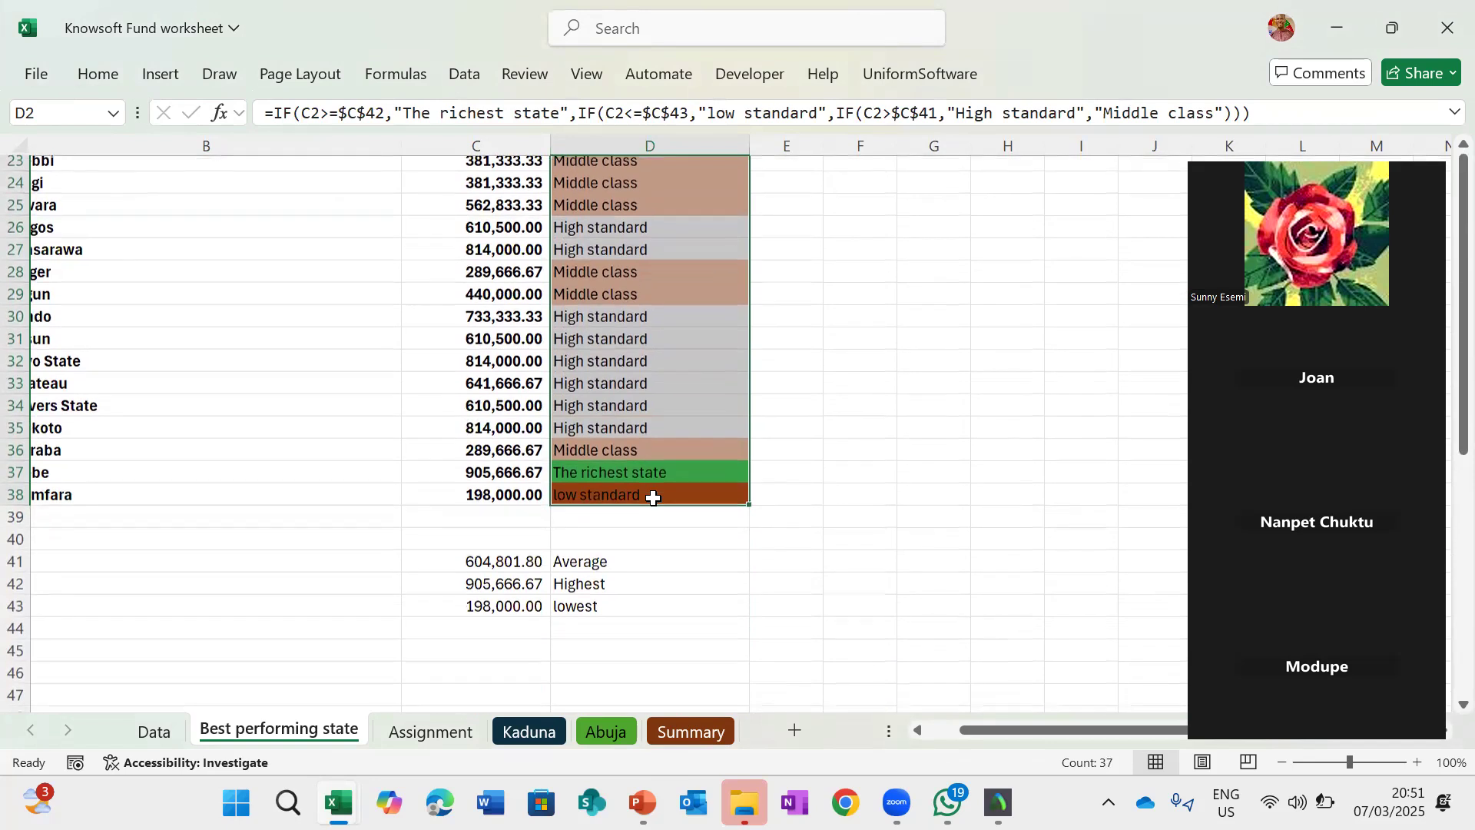
pyautogui.scroll(8, 658, 330)
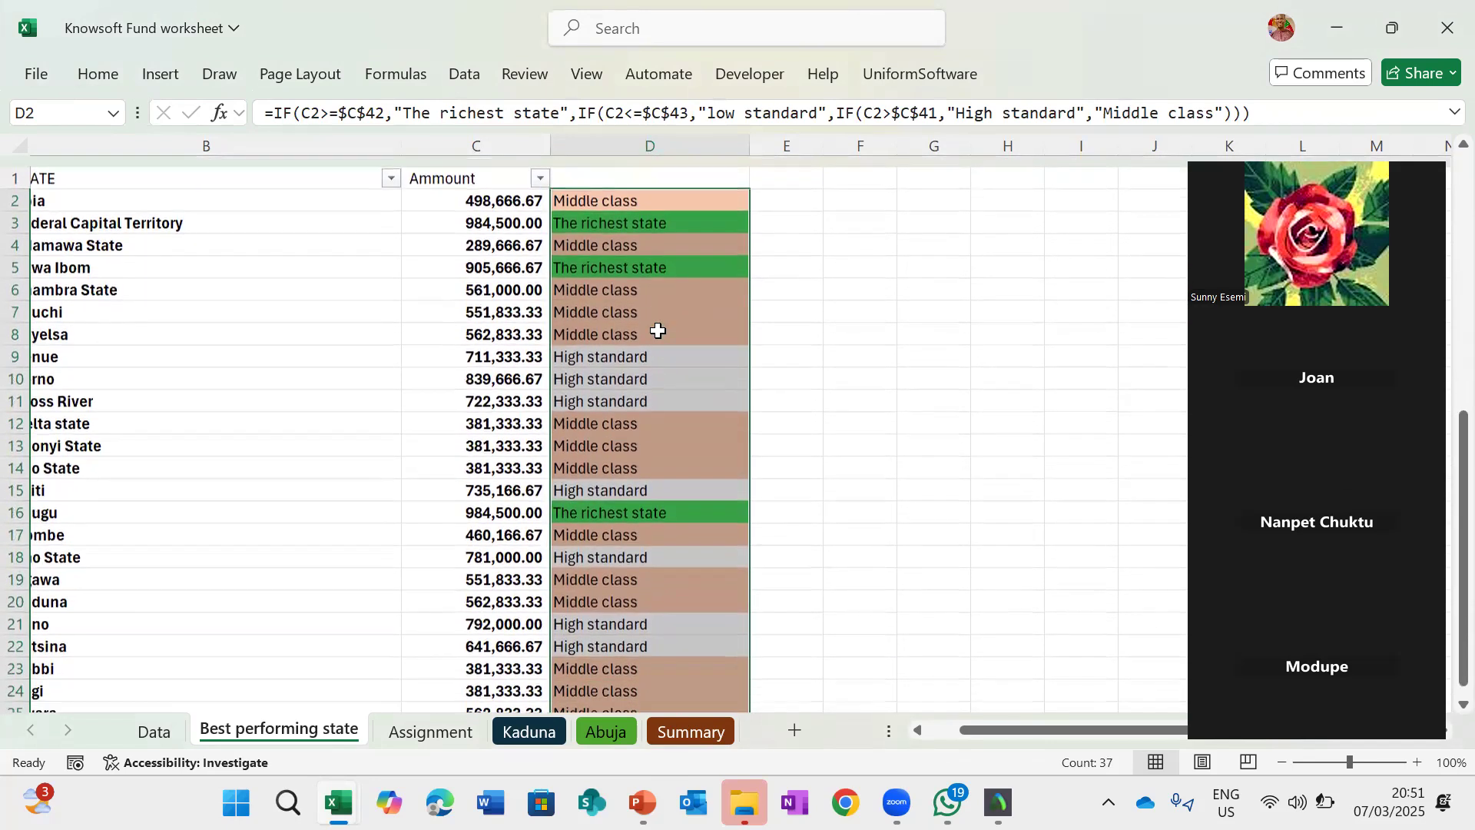
pyautogui.click(614, 189)
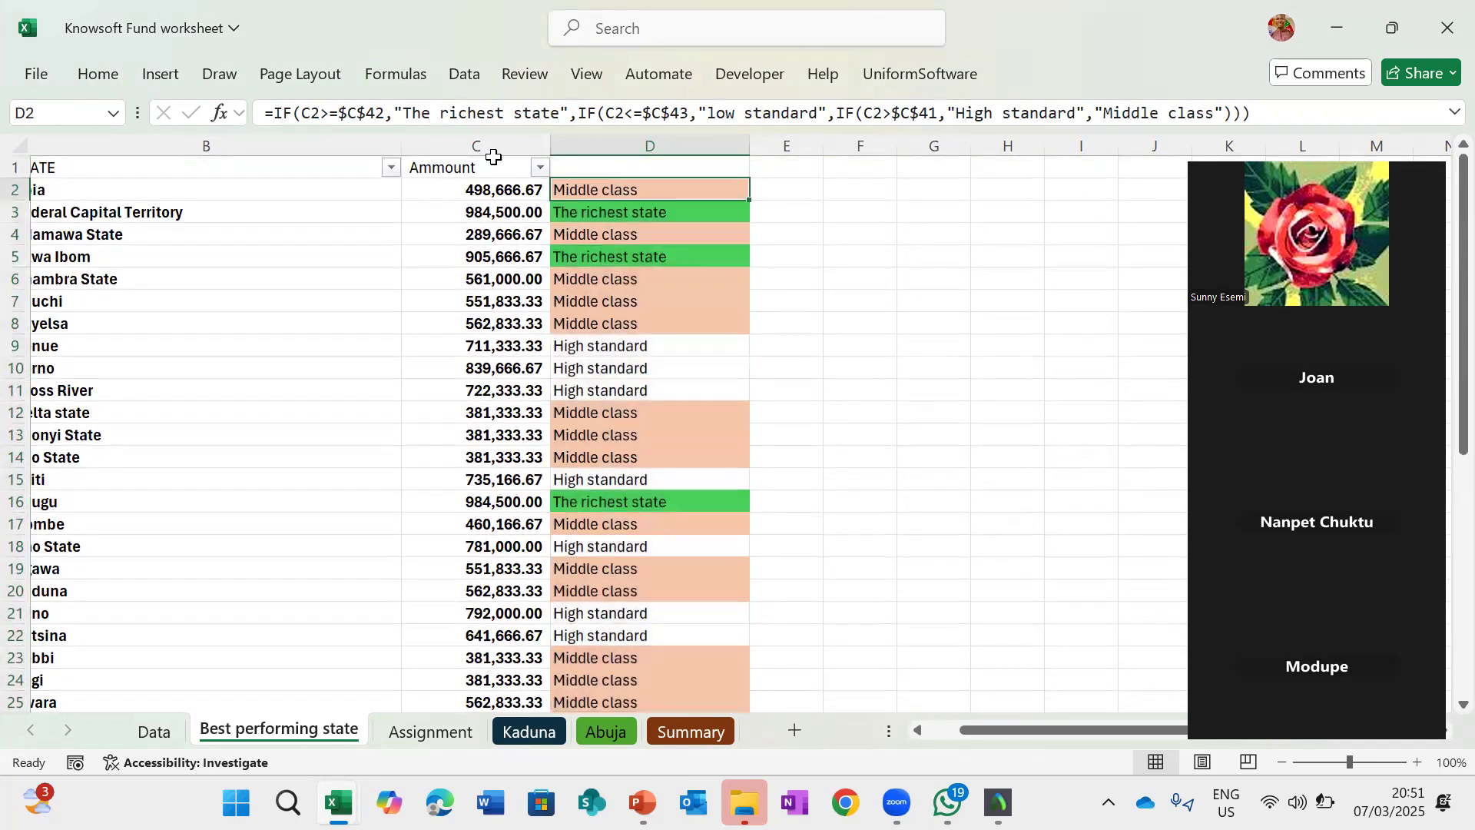
# - Start a Text That Contains highlight rule on D2 for cells containing "HIgh"
pyautogui.click(86, 71)
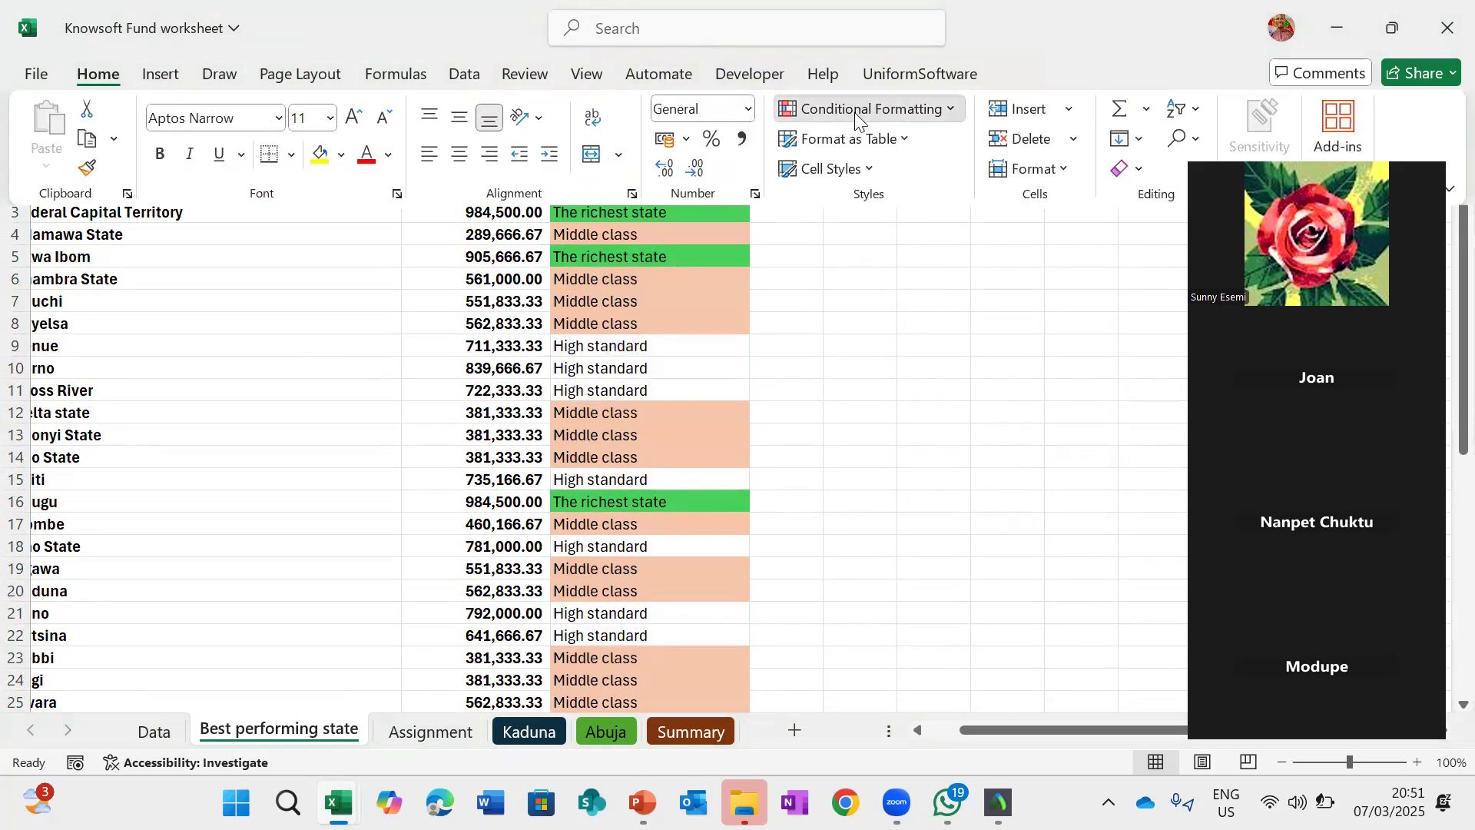
pyautogui.click(859, 108)
pyautogui.moveTo(953, 149)
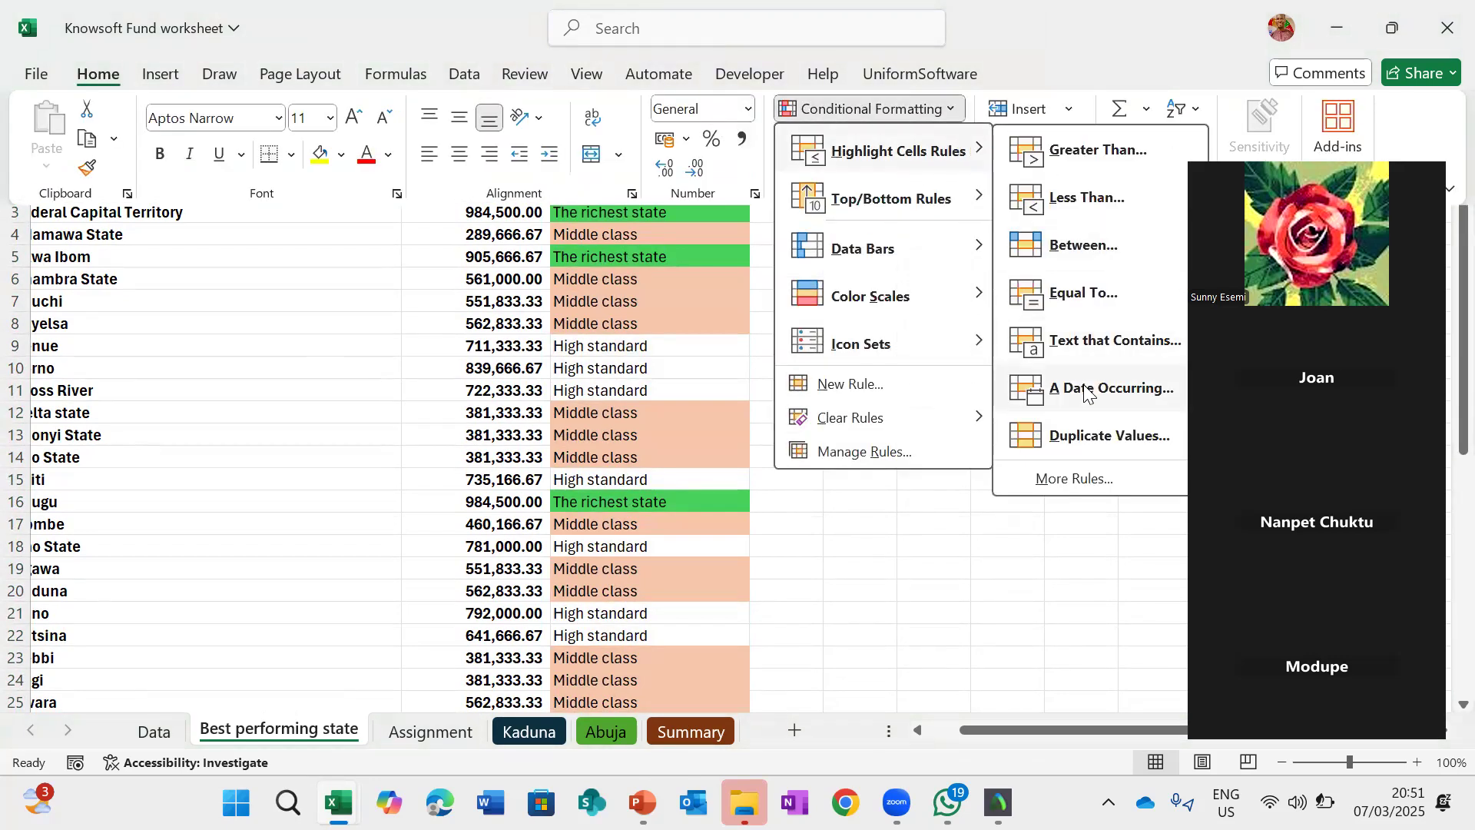
pyautogui.click(1117, 346)
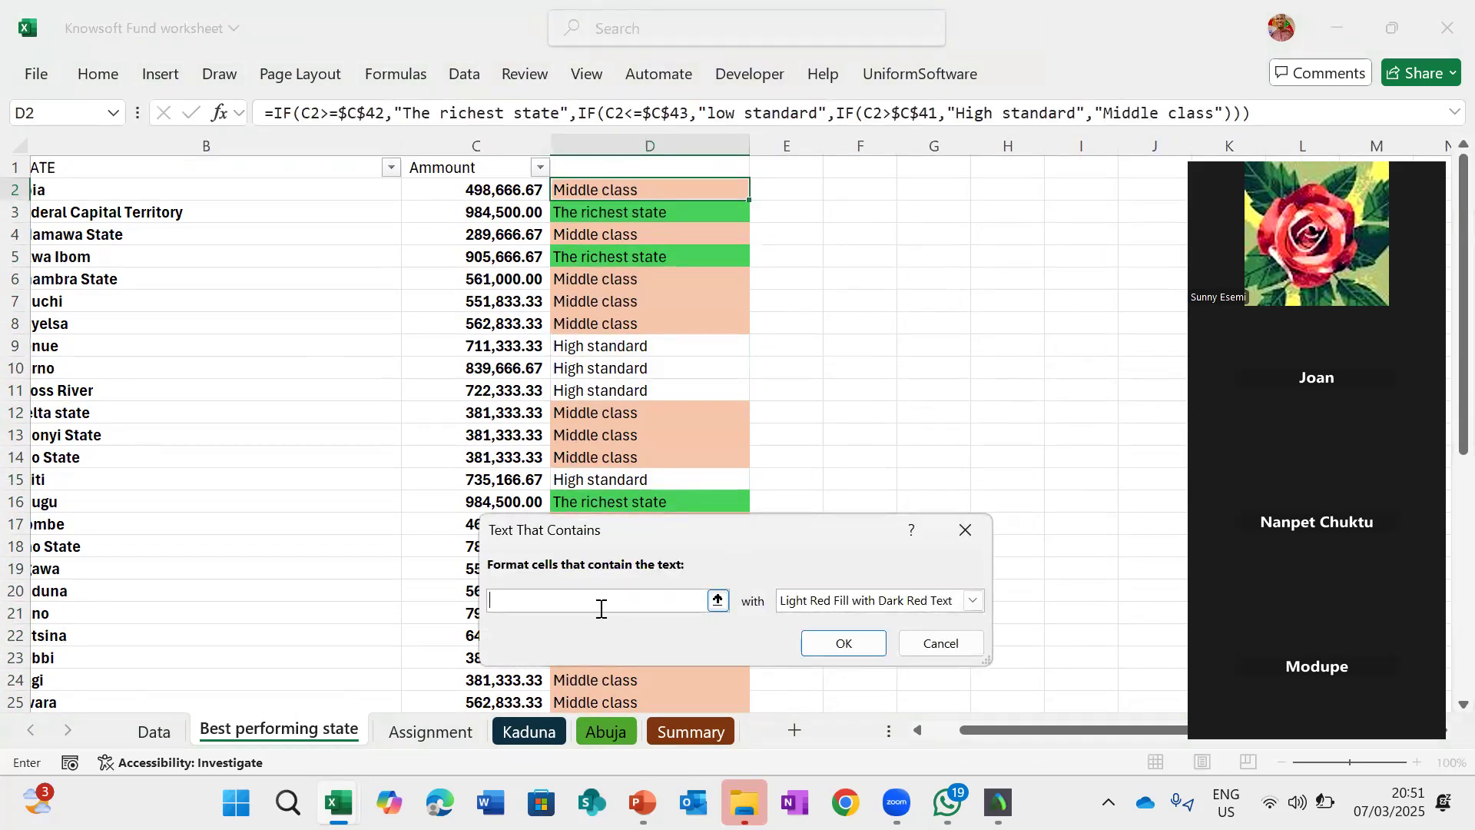
pyautogui.write('HIgh')
# - Give the High rule a light green custom fill and apply it
pyautogui.click(974, 600)
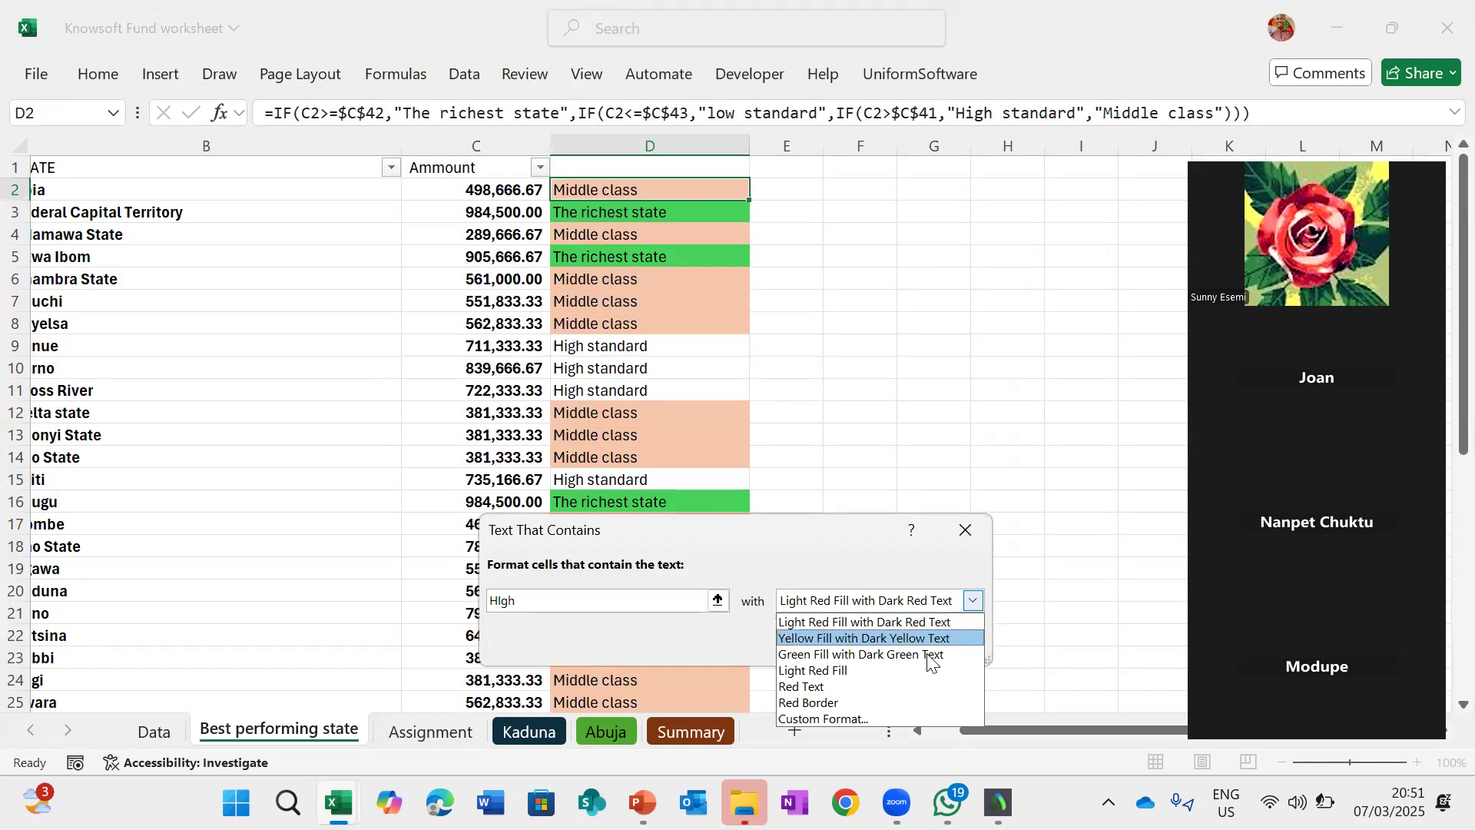
pyautogui.click(848, 720)
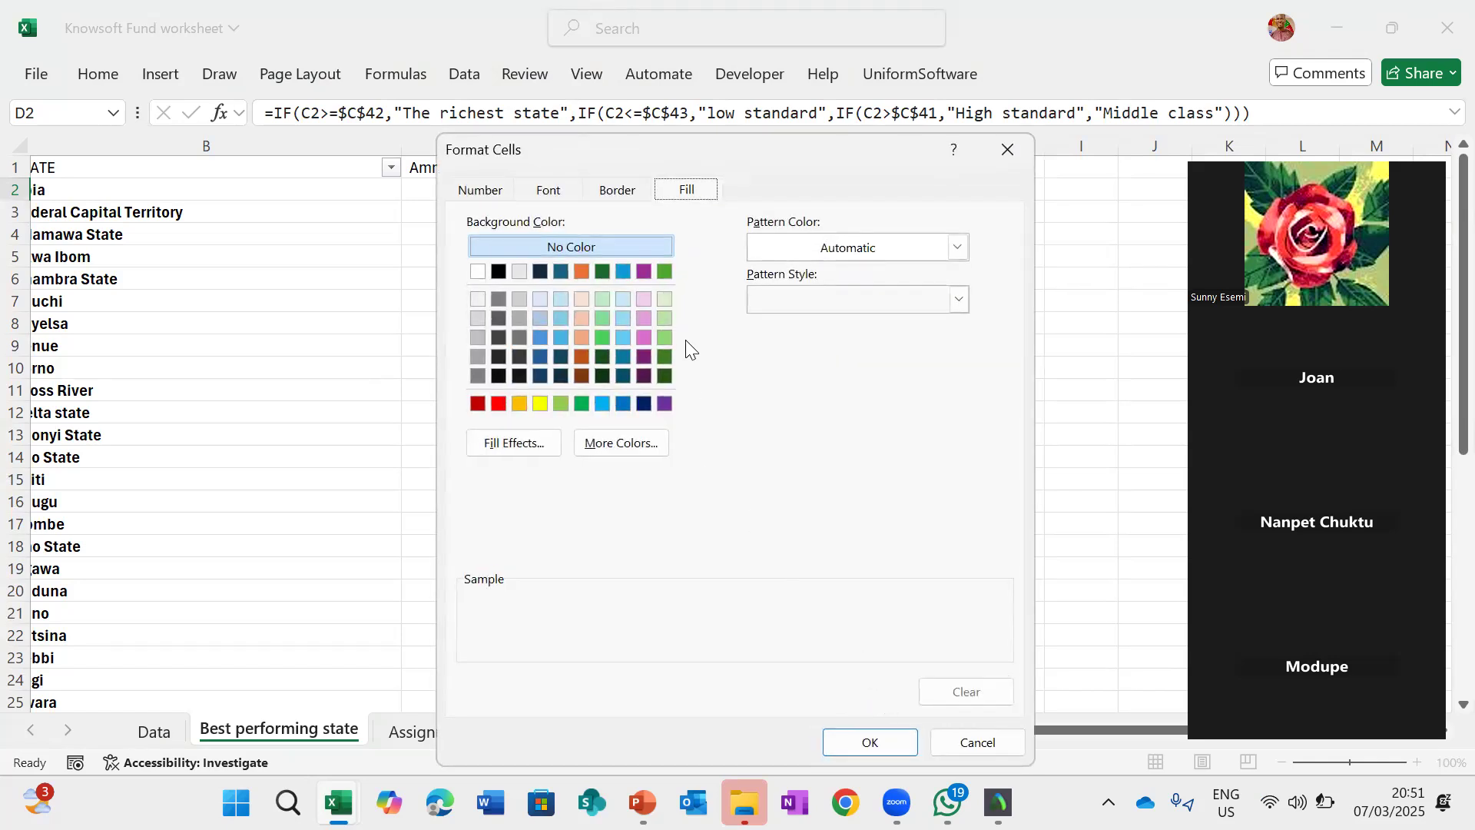
pyautogui.click(665, 317)
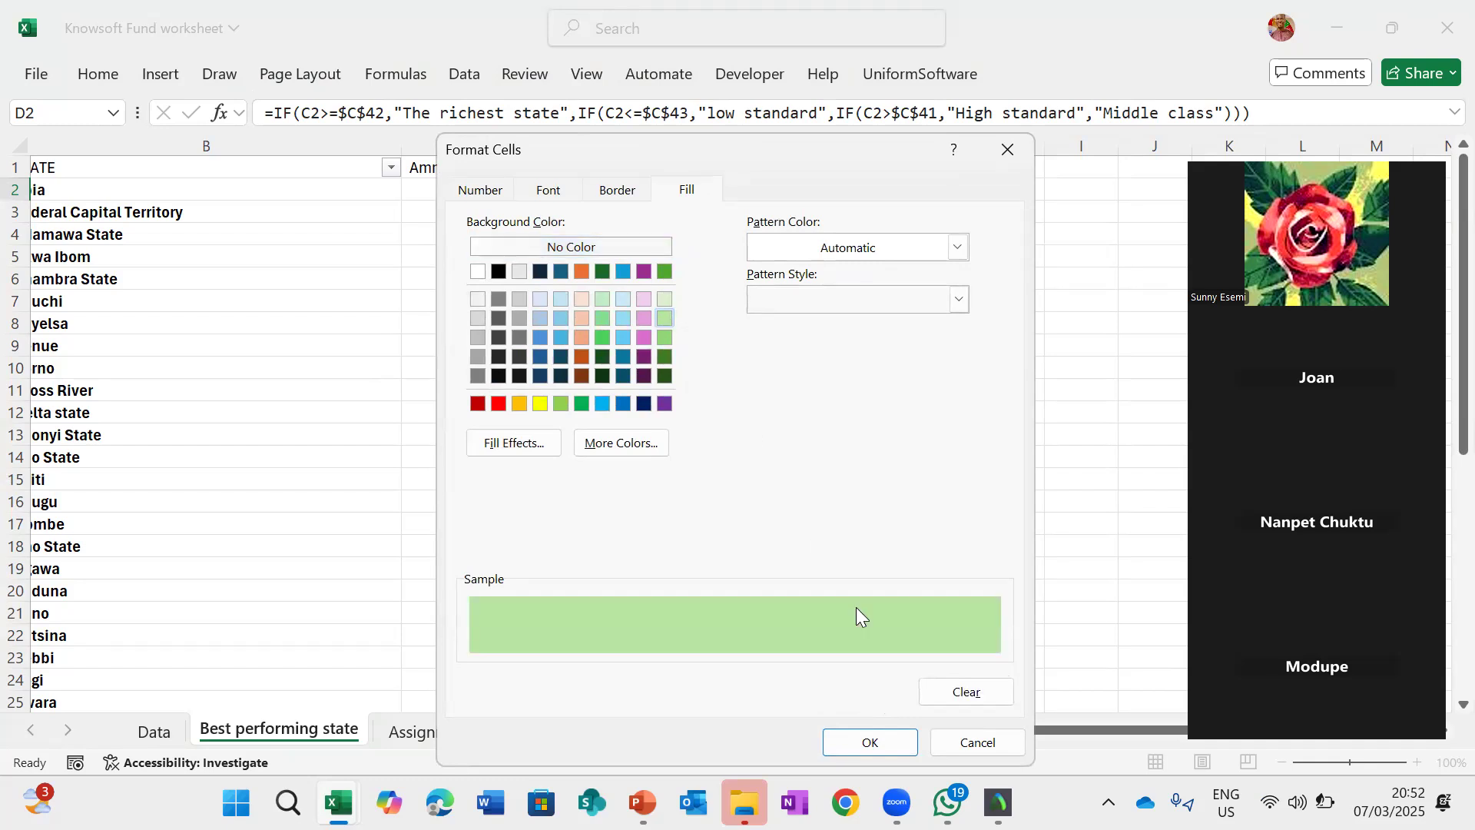
pyautogui.click(879, 738)
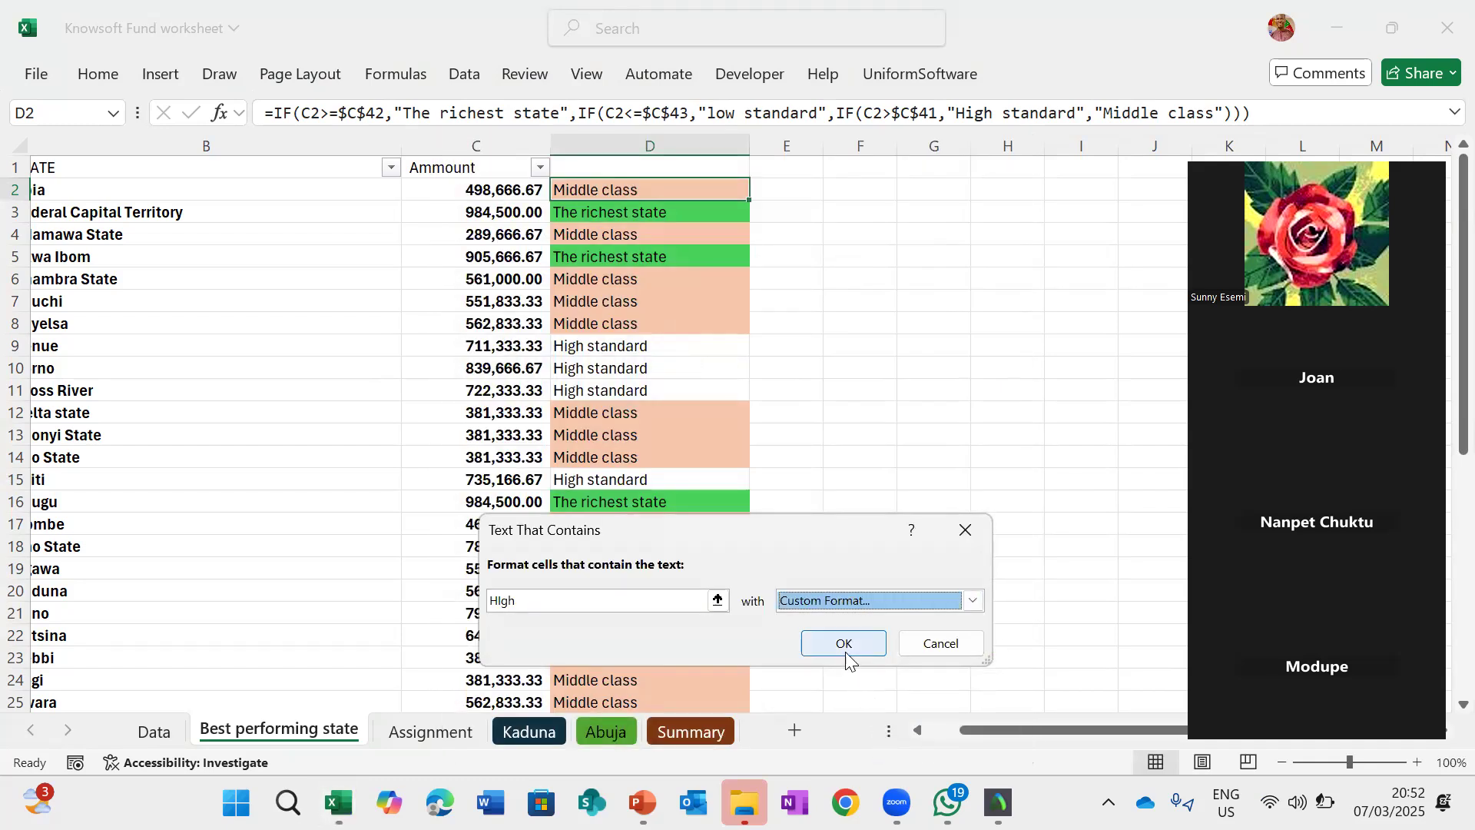
pyautogui.click(844, 643)
# - Copy D2's formatting down the column D state cells with Format Painter
pyautogui.click(97, 75)
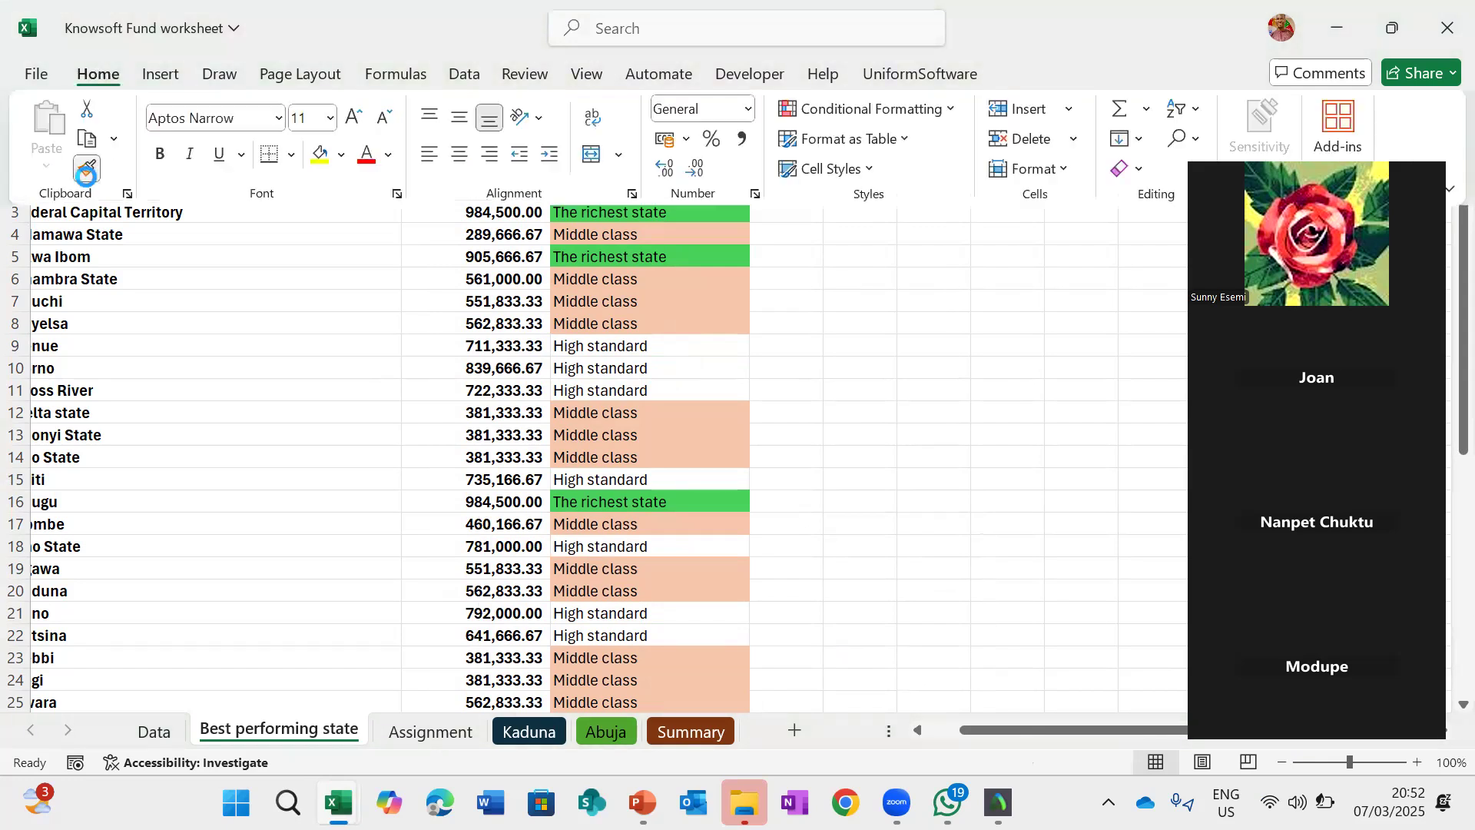
pyautogui.click(86, 170)
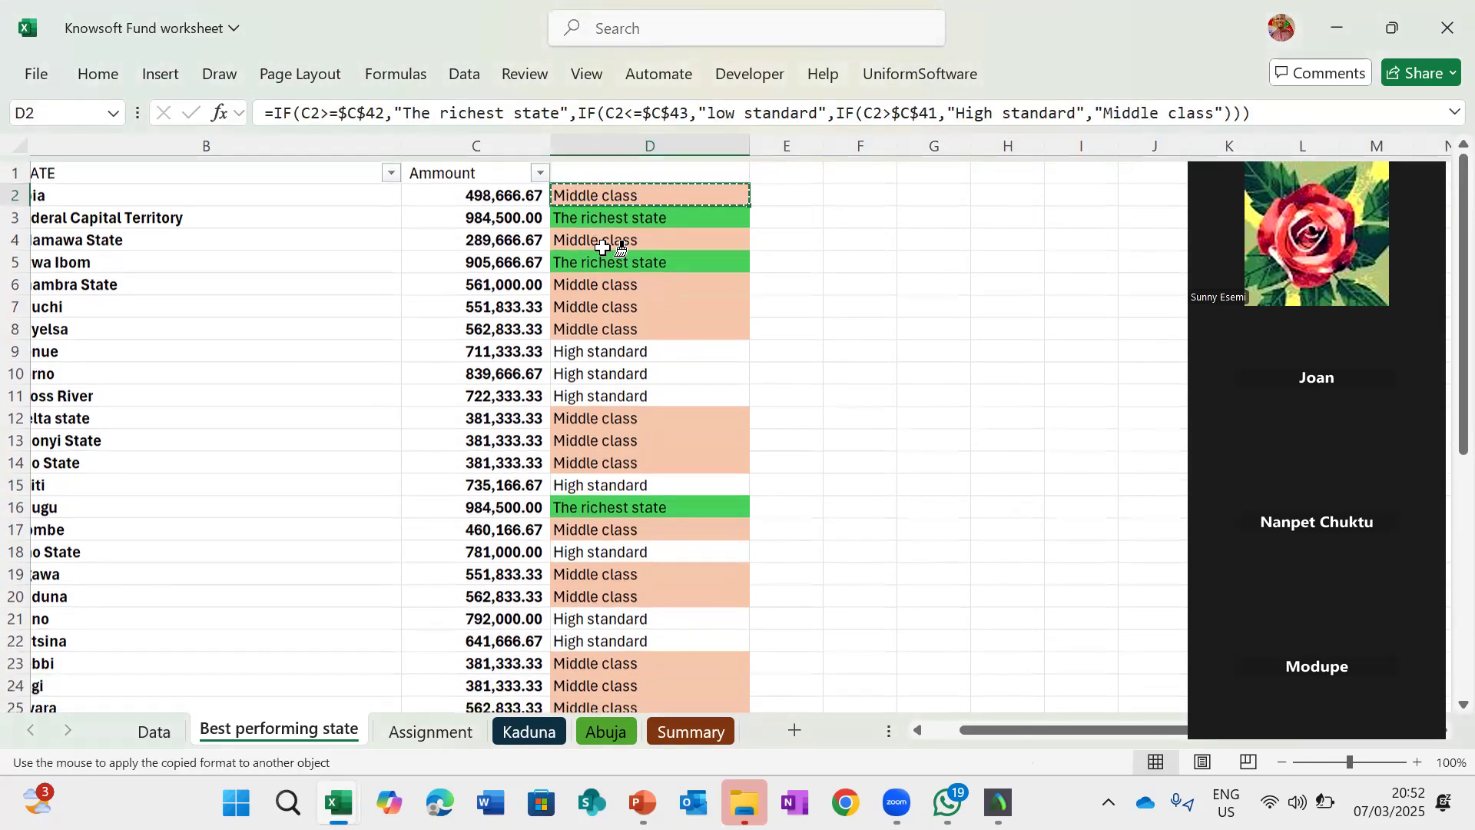
pyautogui.moveTo(607, 217)
pyautogui.mouseDown()
pyautogui.moveTo(652, 702)
pyautogui.moveTo(604, 682)
pyautogui.mouseUp()
pyautogui.click(793, 440)
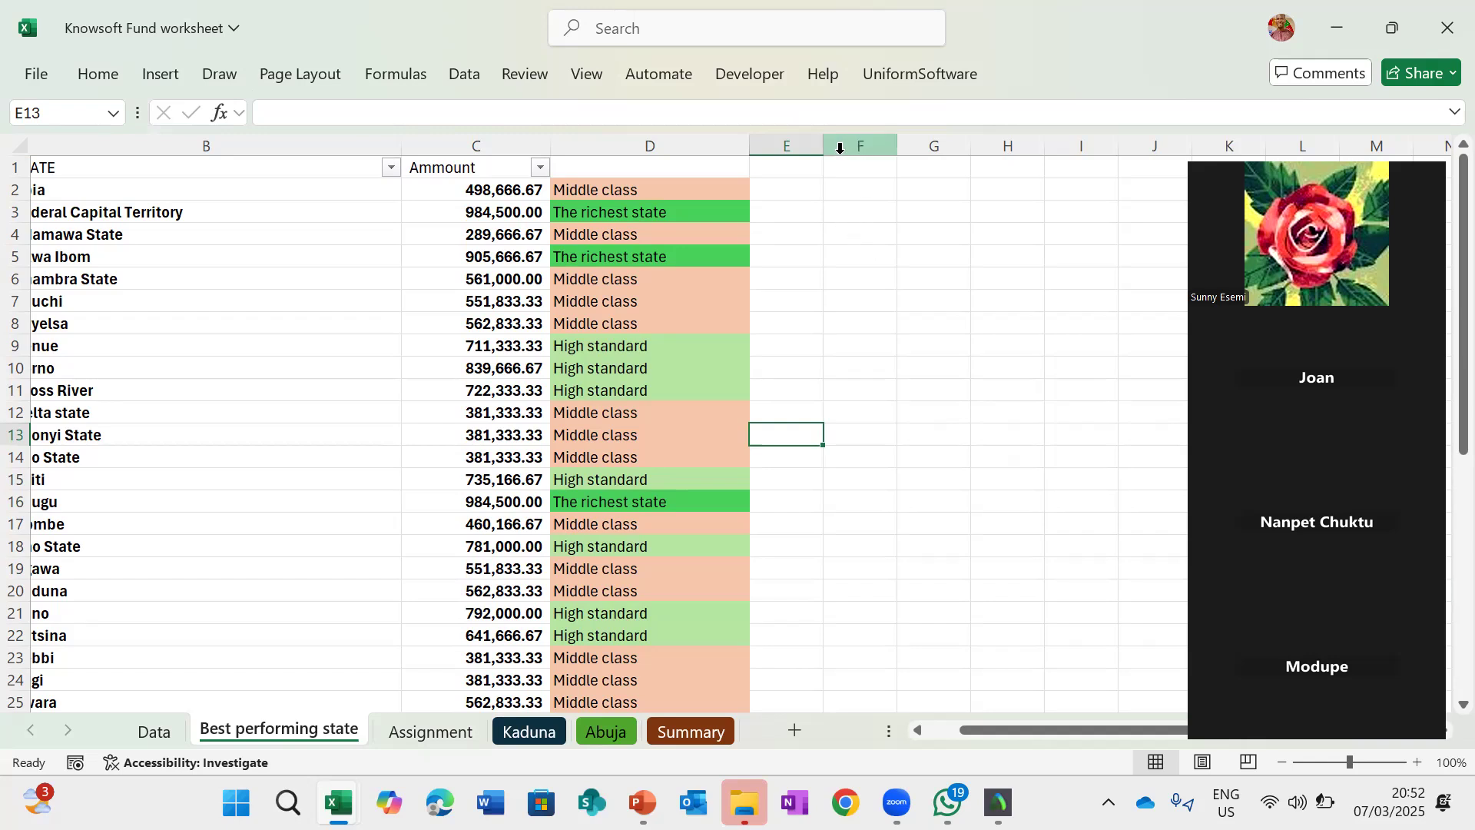
# - Widen column E and enter =ISNUMBER(SEARCH("Richest",D2)) in E2
pyautogui.moveTo(821, 148); pyautogui.dragTo(889, 152)
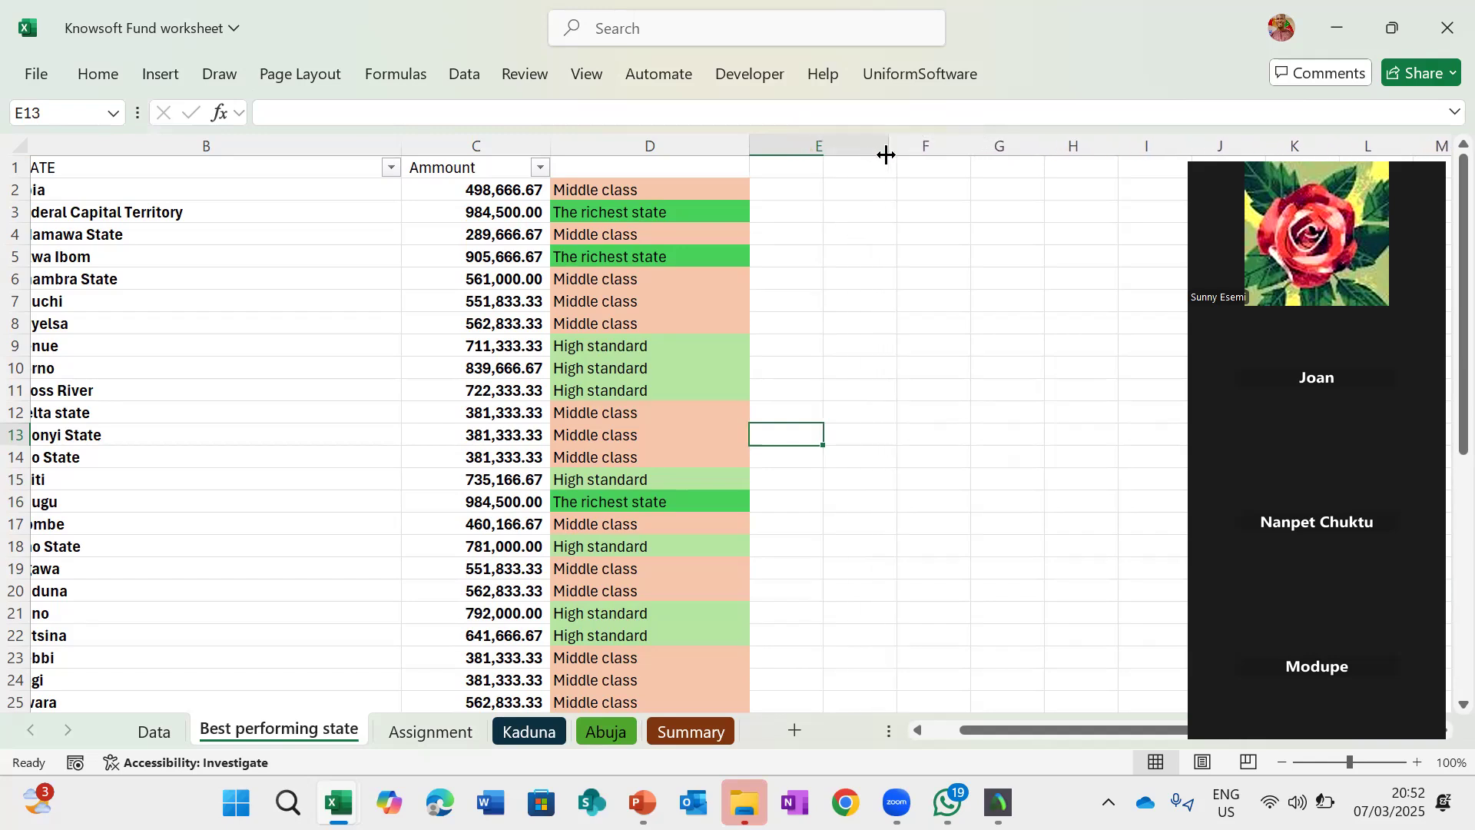
pyautogui.click(820, 185)
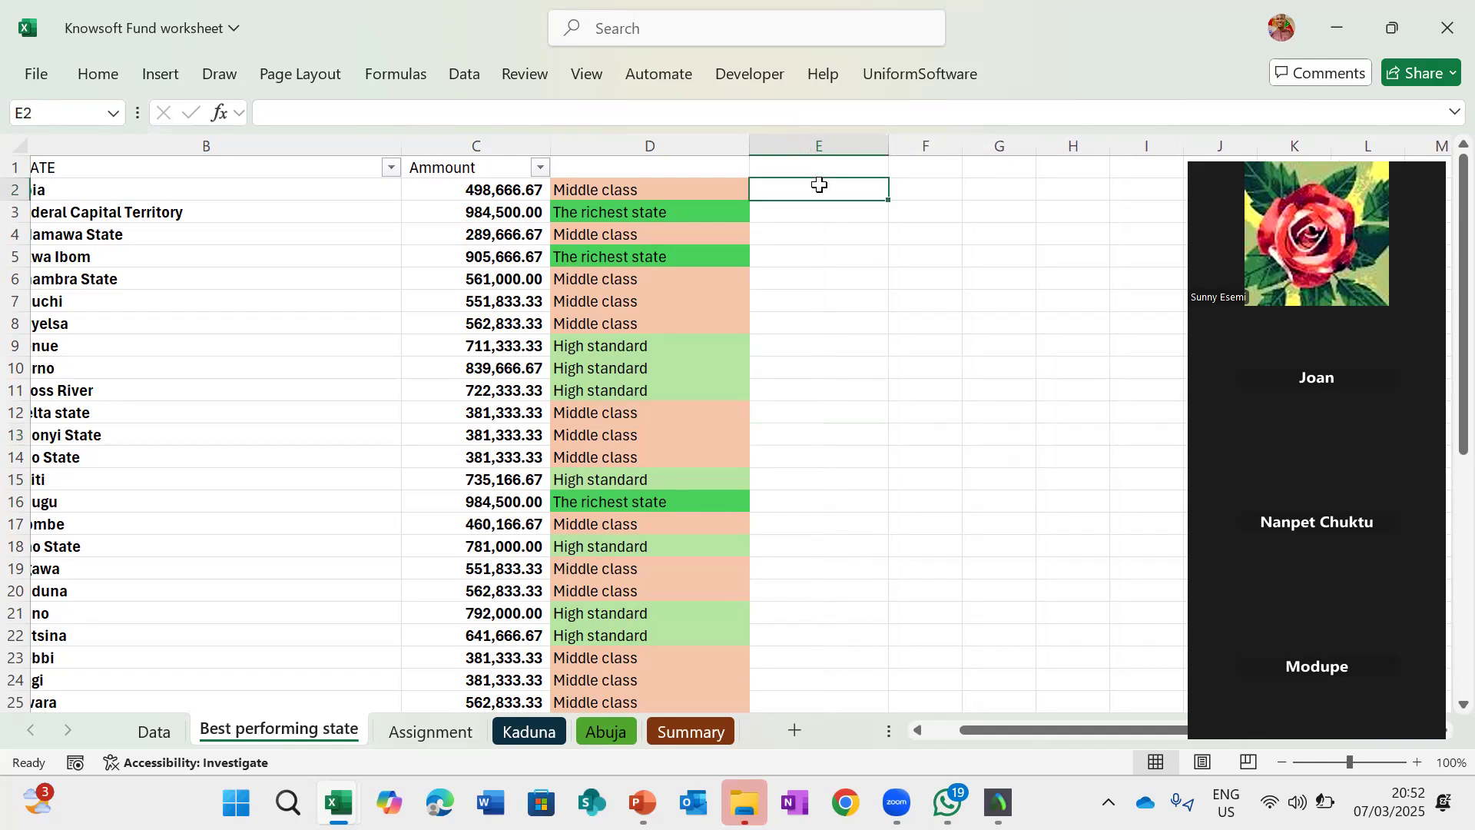
pyautogui.write('=')
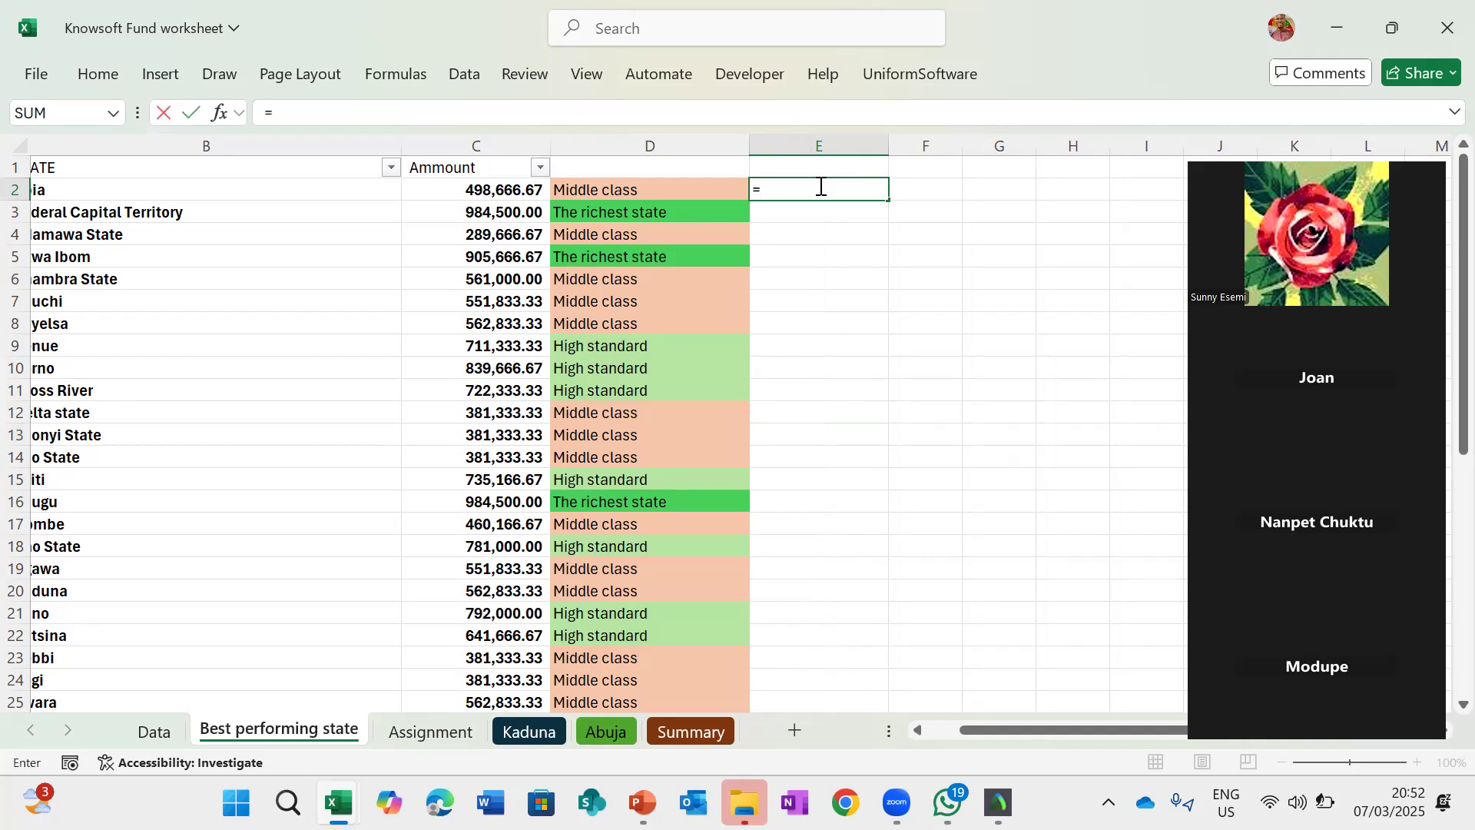
pyautogui.write('isnu')
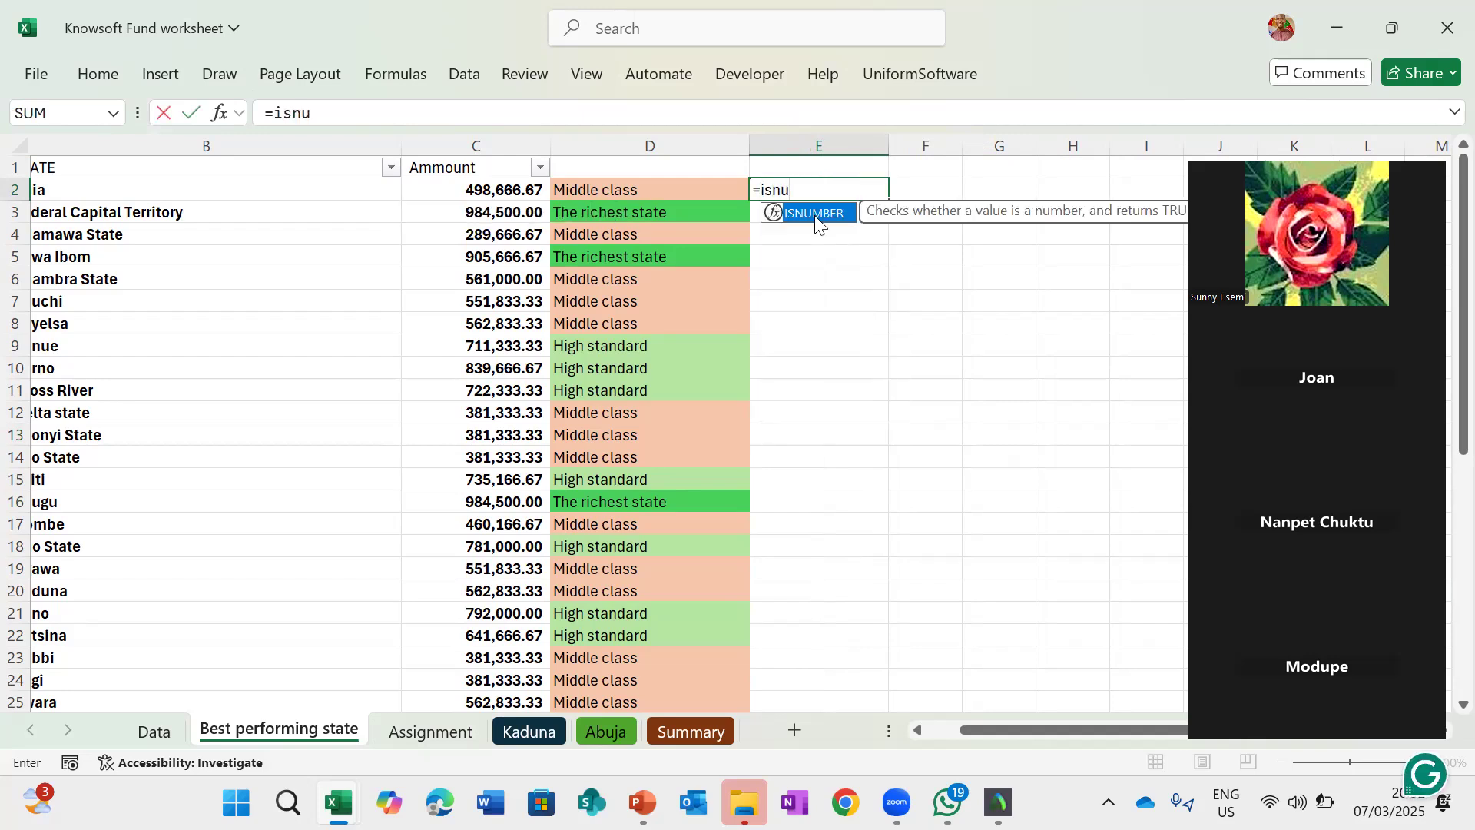
pyautogui.press('Tab')
pyautogui.write('search')
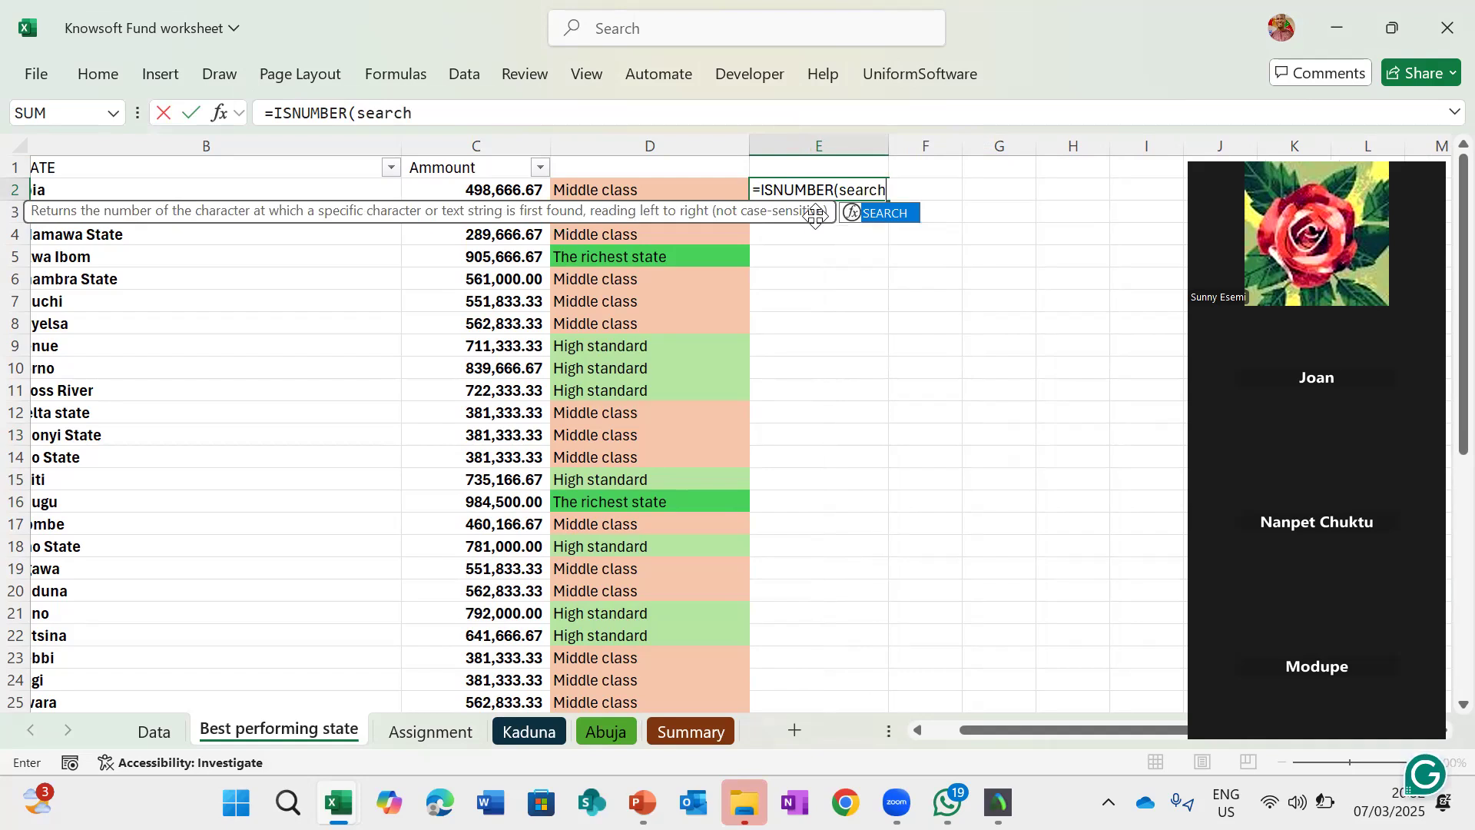
pyautogui.write('(')
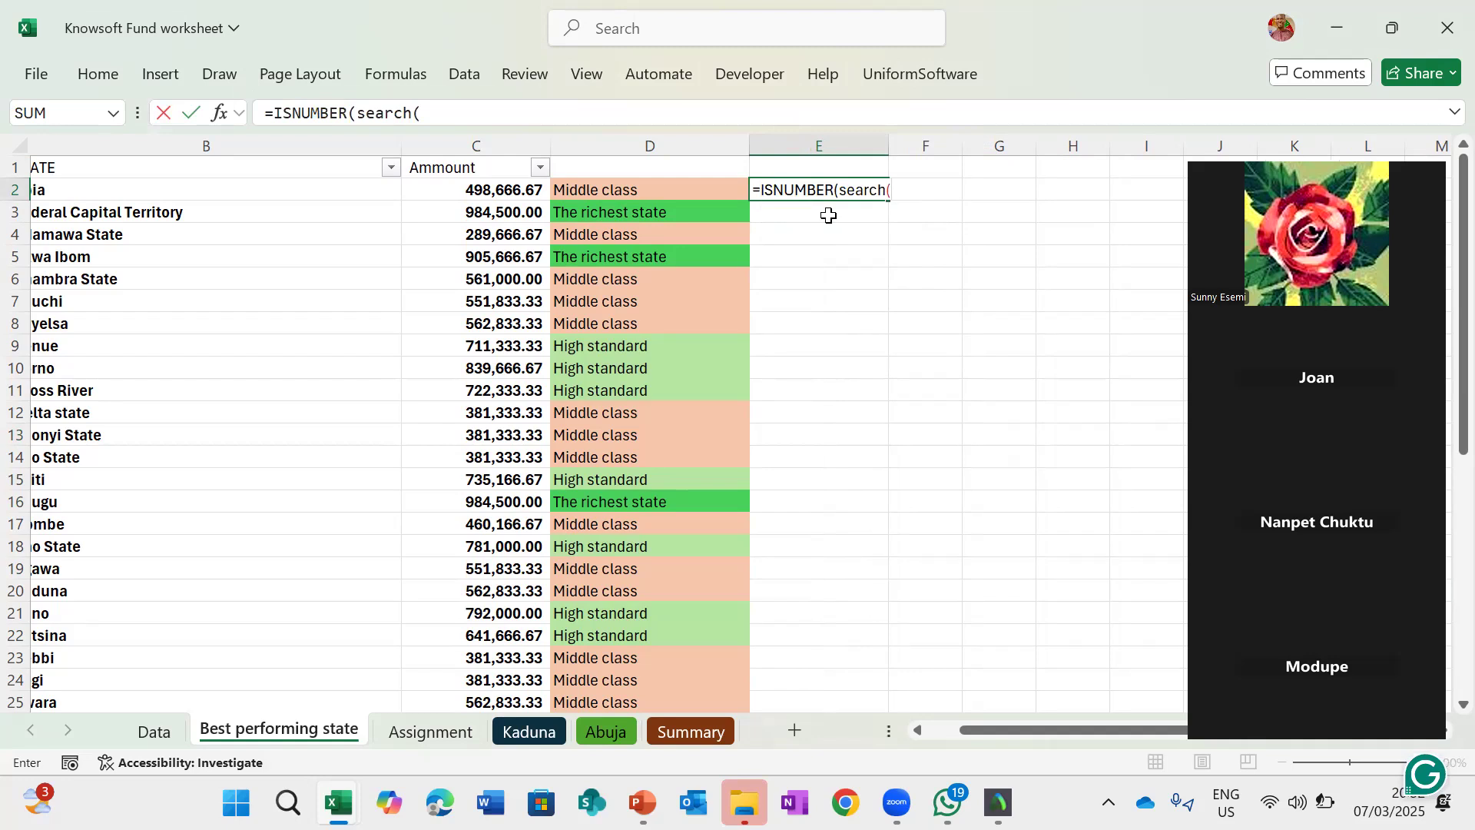
pyautogui.write('"Richest')
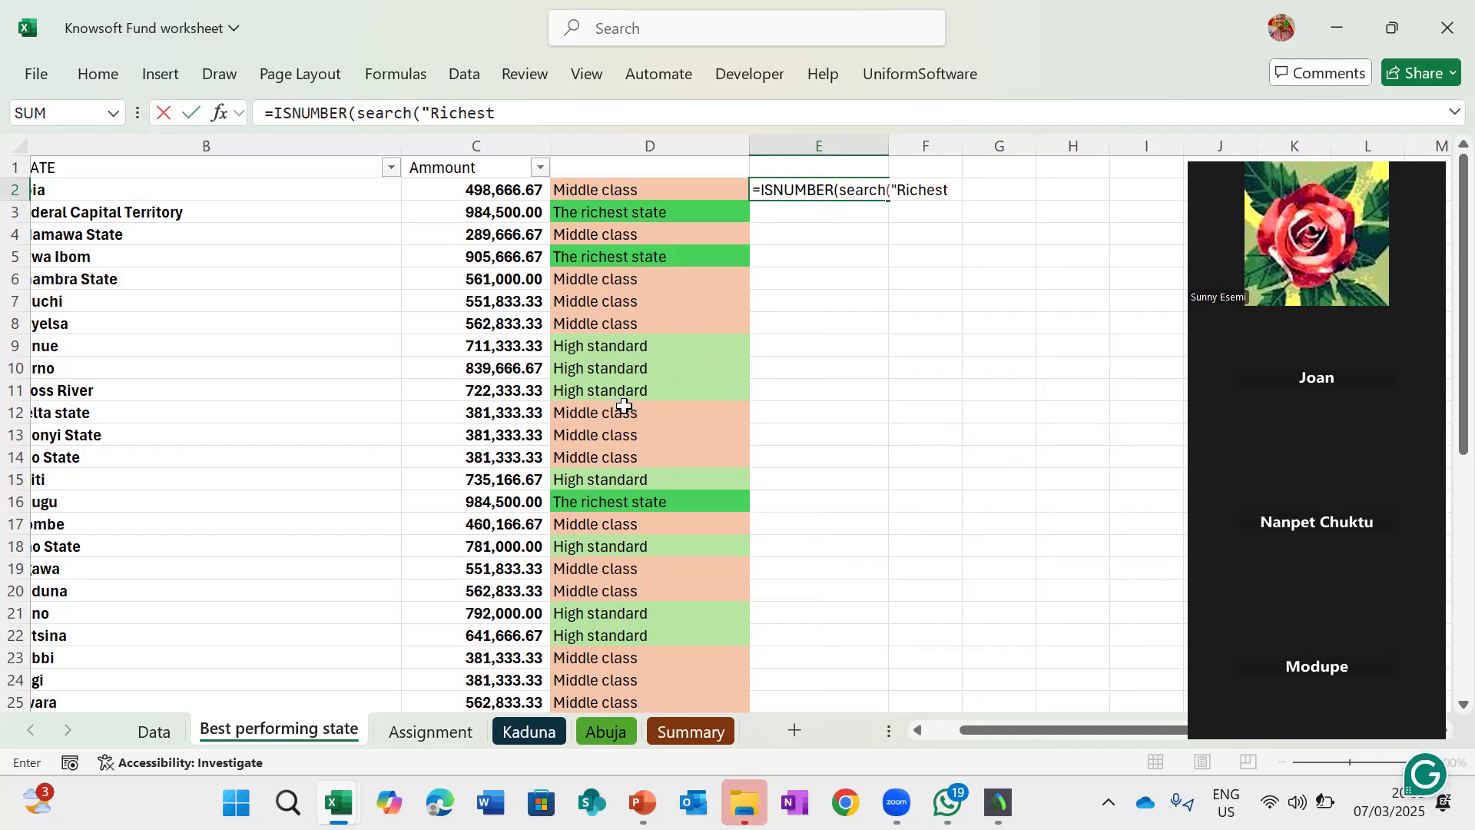
pyautogui.scroll(-4, 624, 405)
pyautogui.scroll(-2, 624, 405)
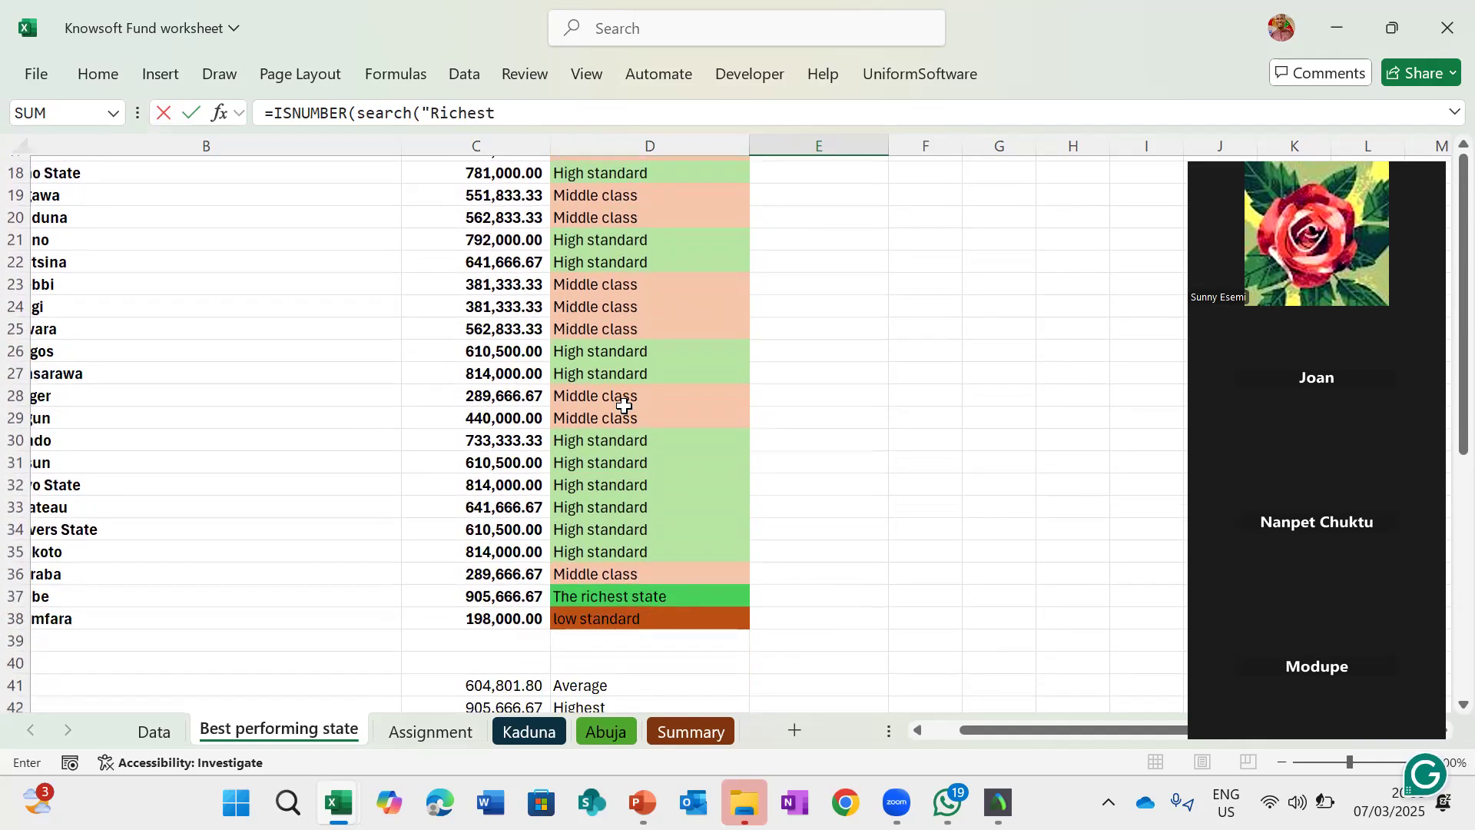
pyautogui.scroll(6, 623, 405)
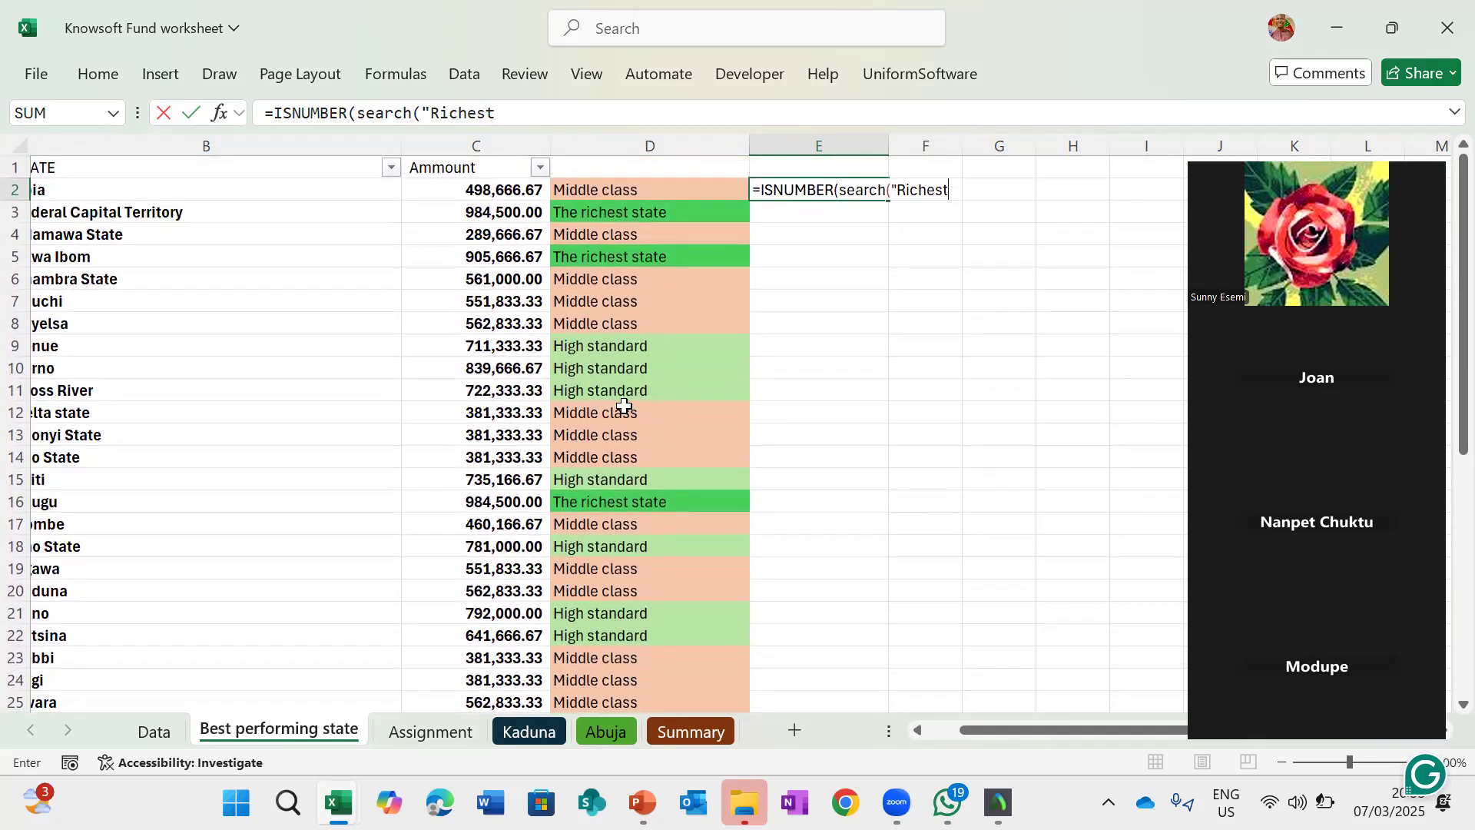
pyautogui.write('",')
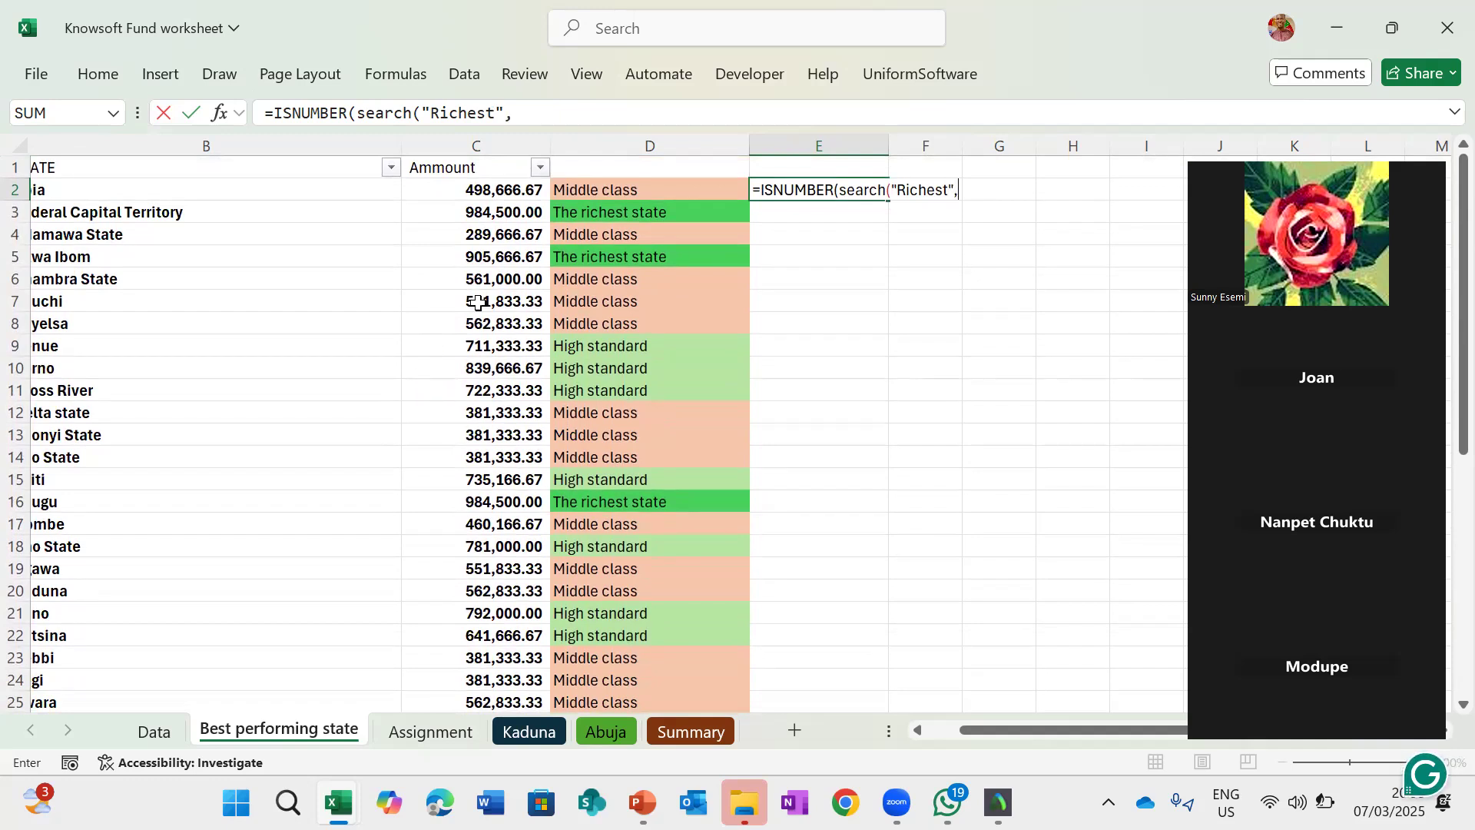
pyautogui.click(634, 192)
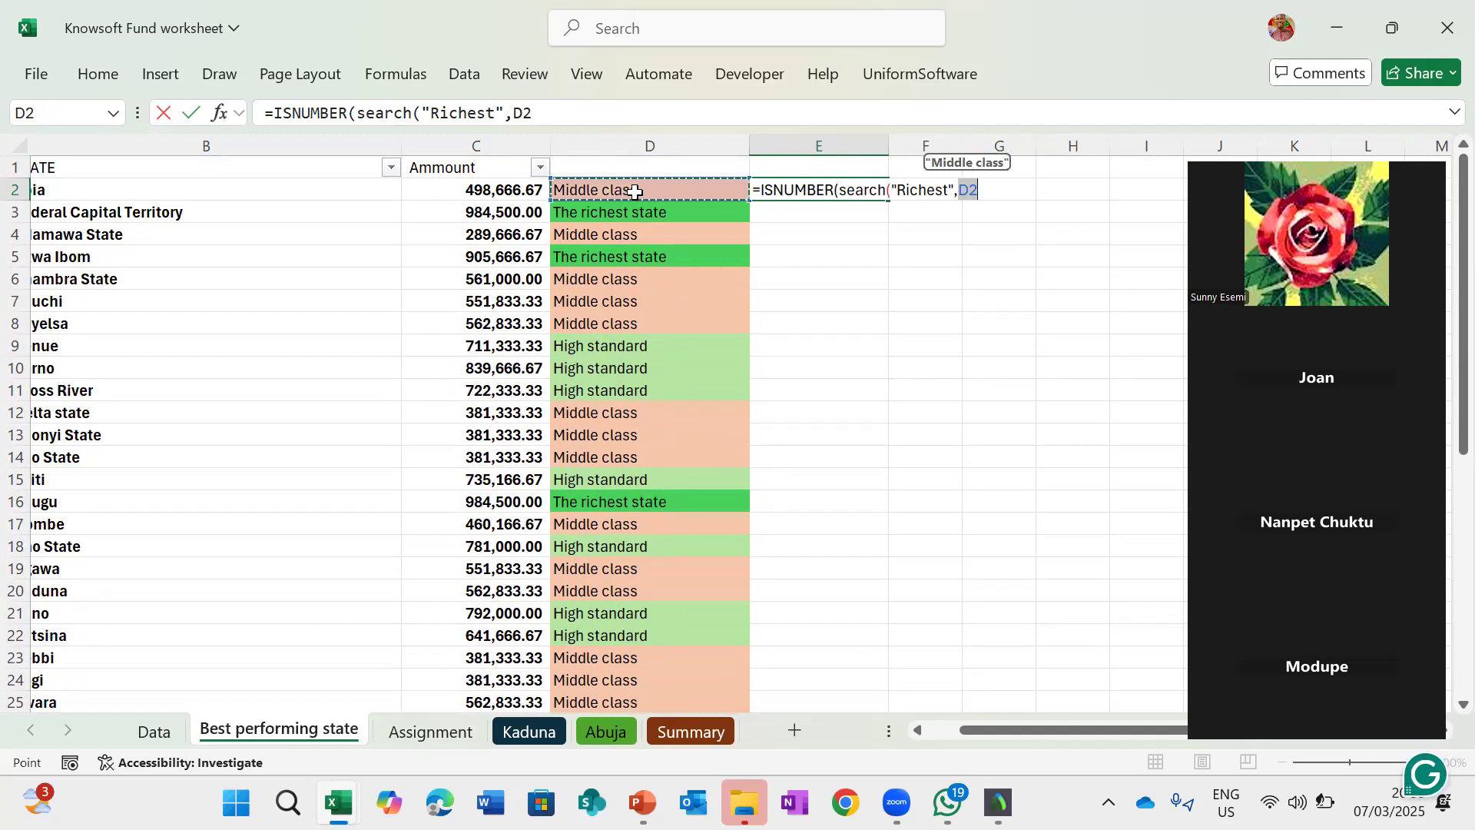
pyautogui.write('))')
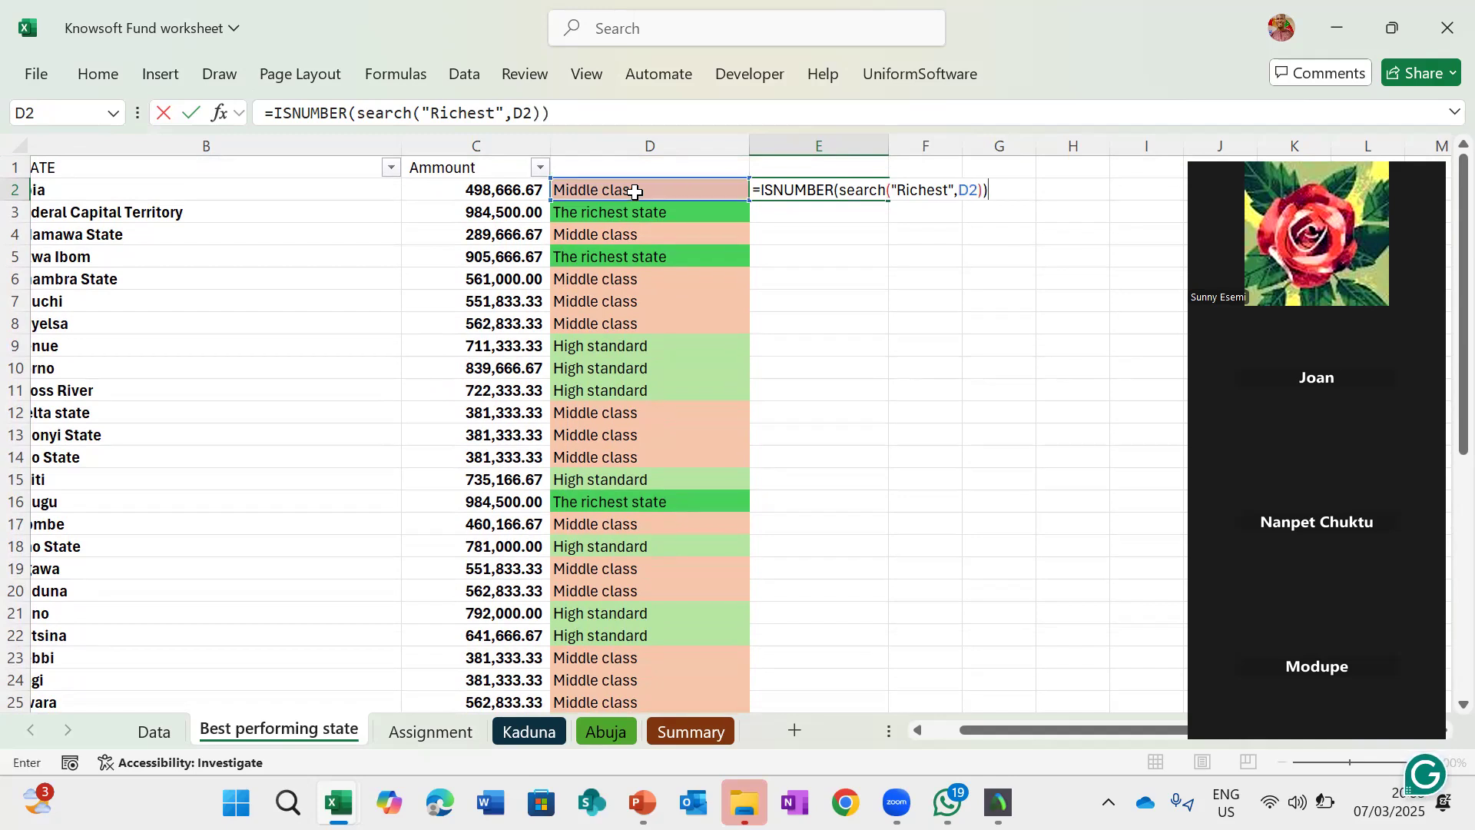
pyautogui.press('Return')
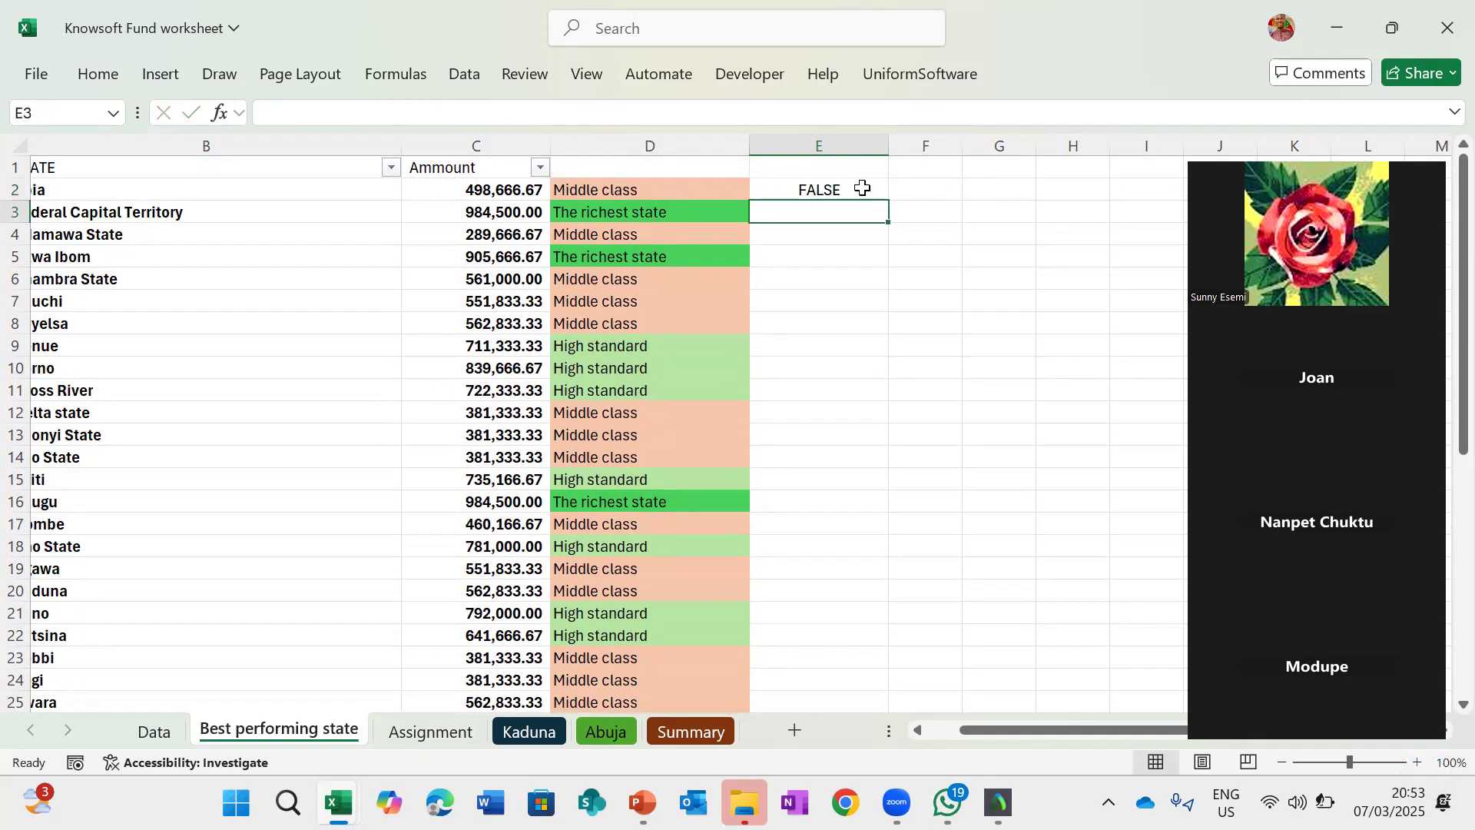
# - Wrap E2's formula in IF so it returns "Richest state" when found and blank otherwise
pyautogui.click(862, 188)
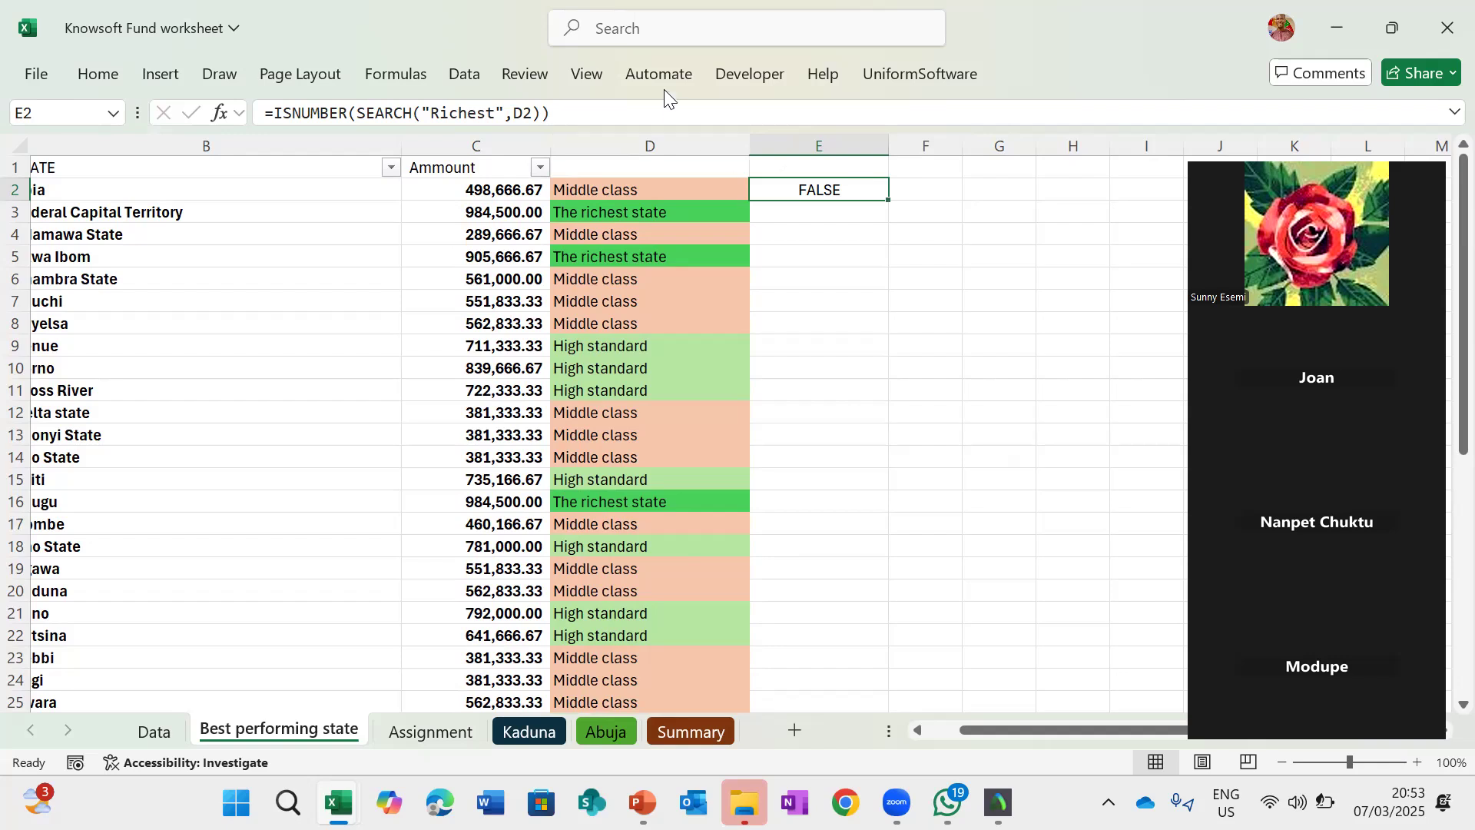
pyautogui.click(271, 113)
pyautogui.write('(')
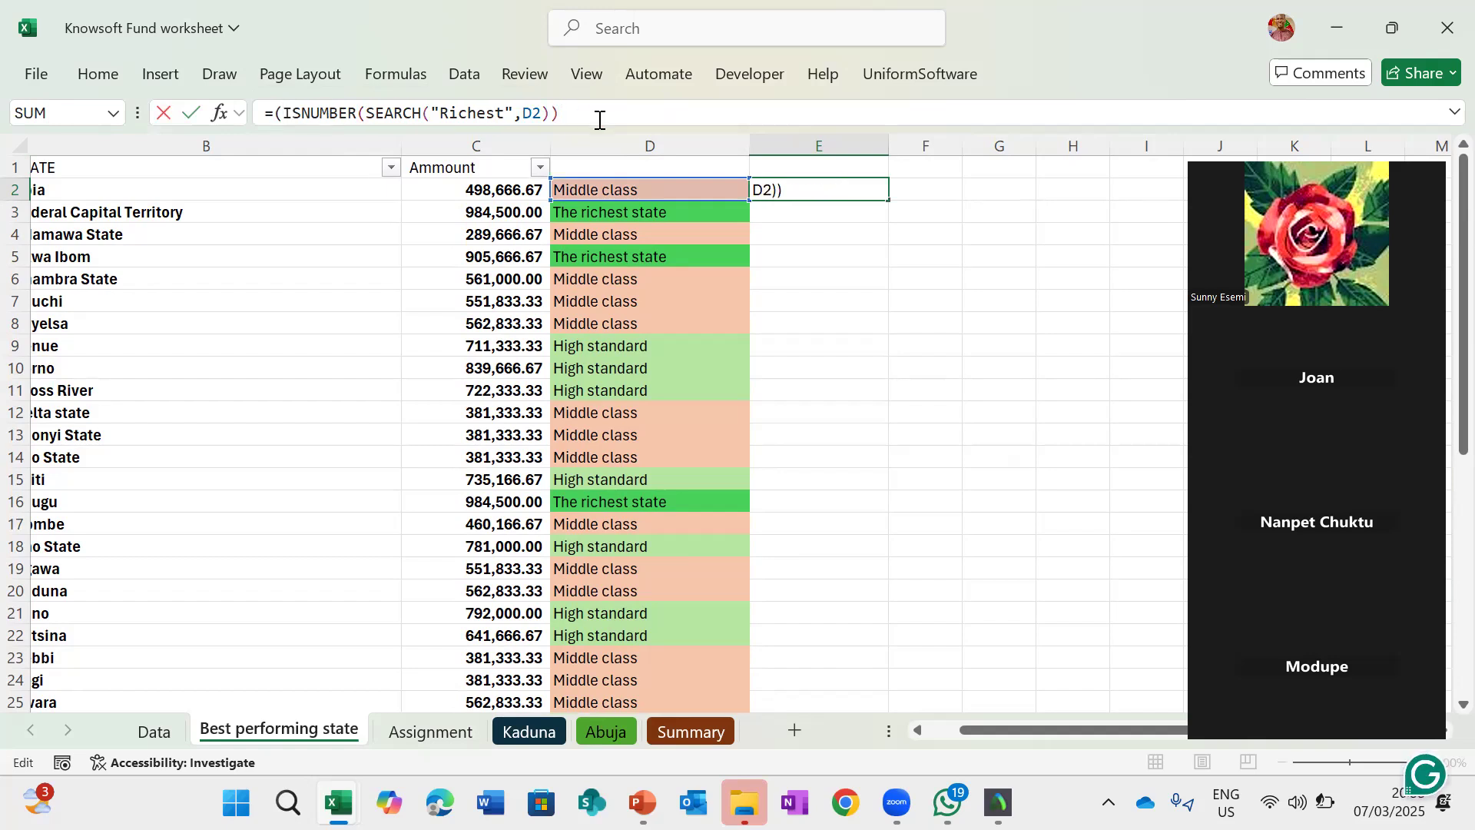
pyautogui.write(')')
pyautogui.click(276, 113)
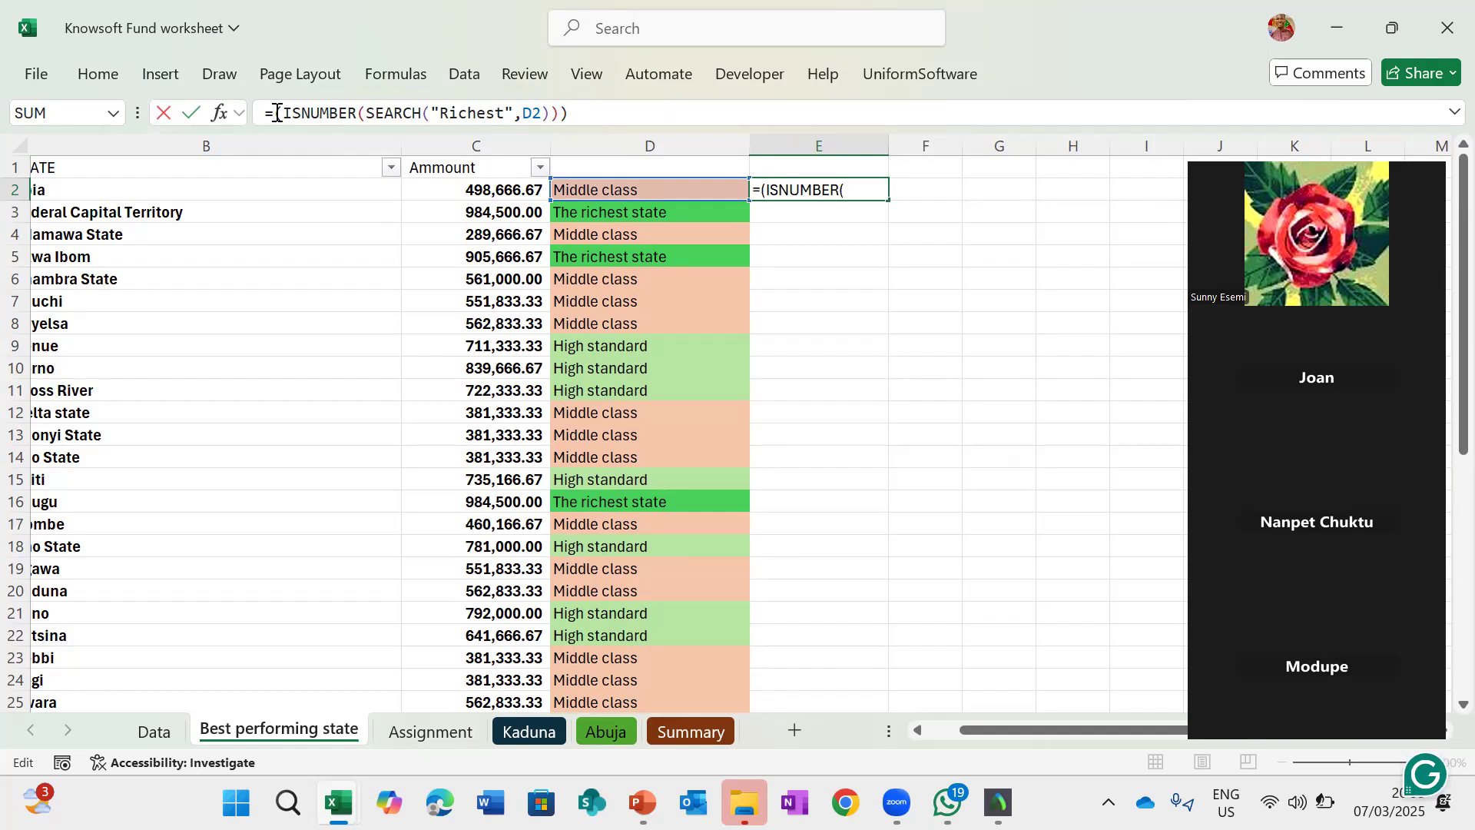
pyautogui.write('If')
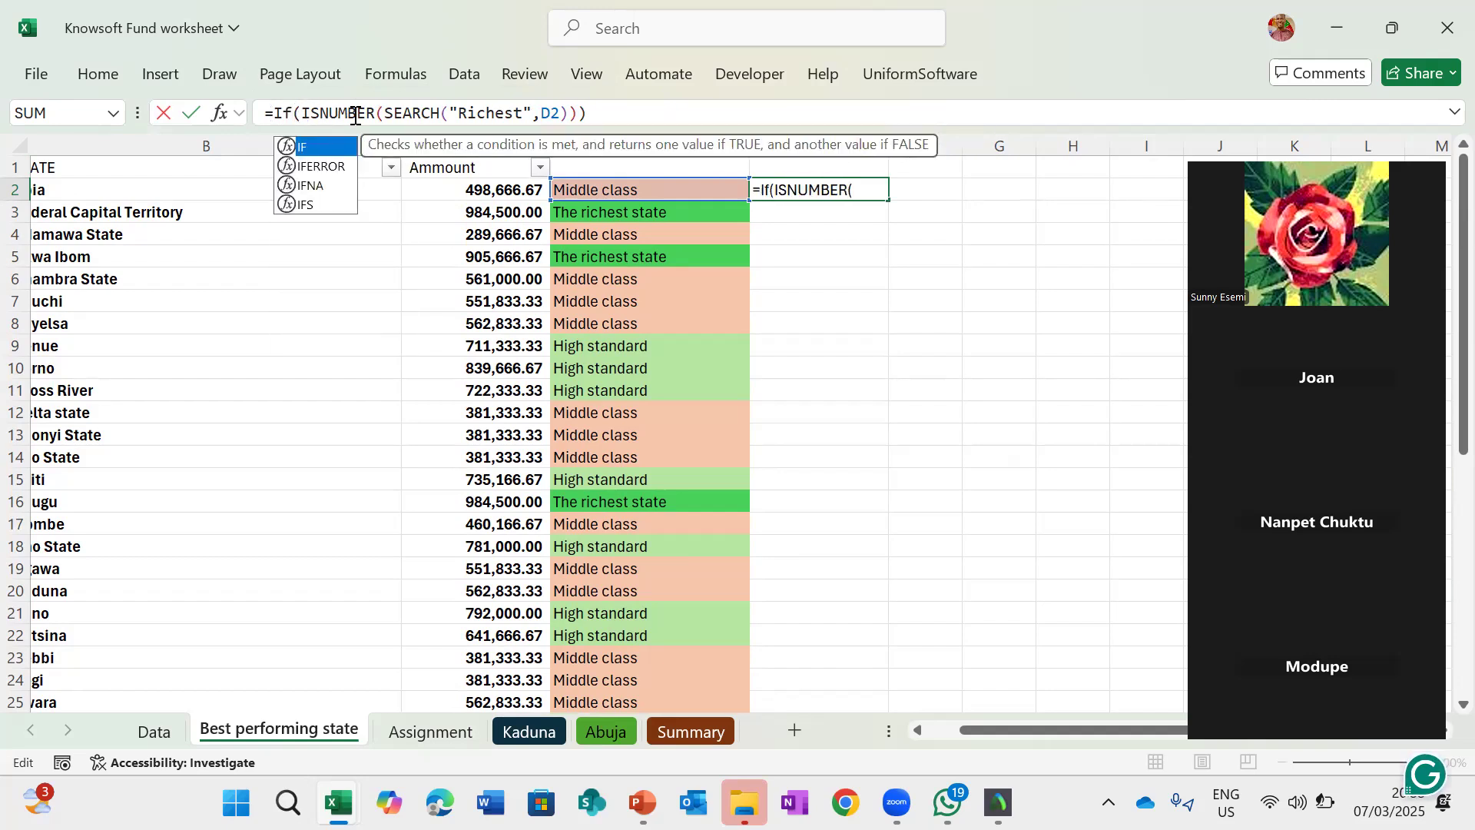
pyautogui.write('(')
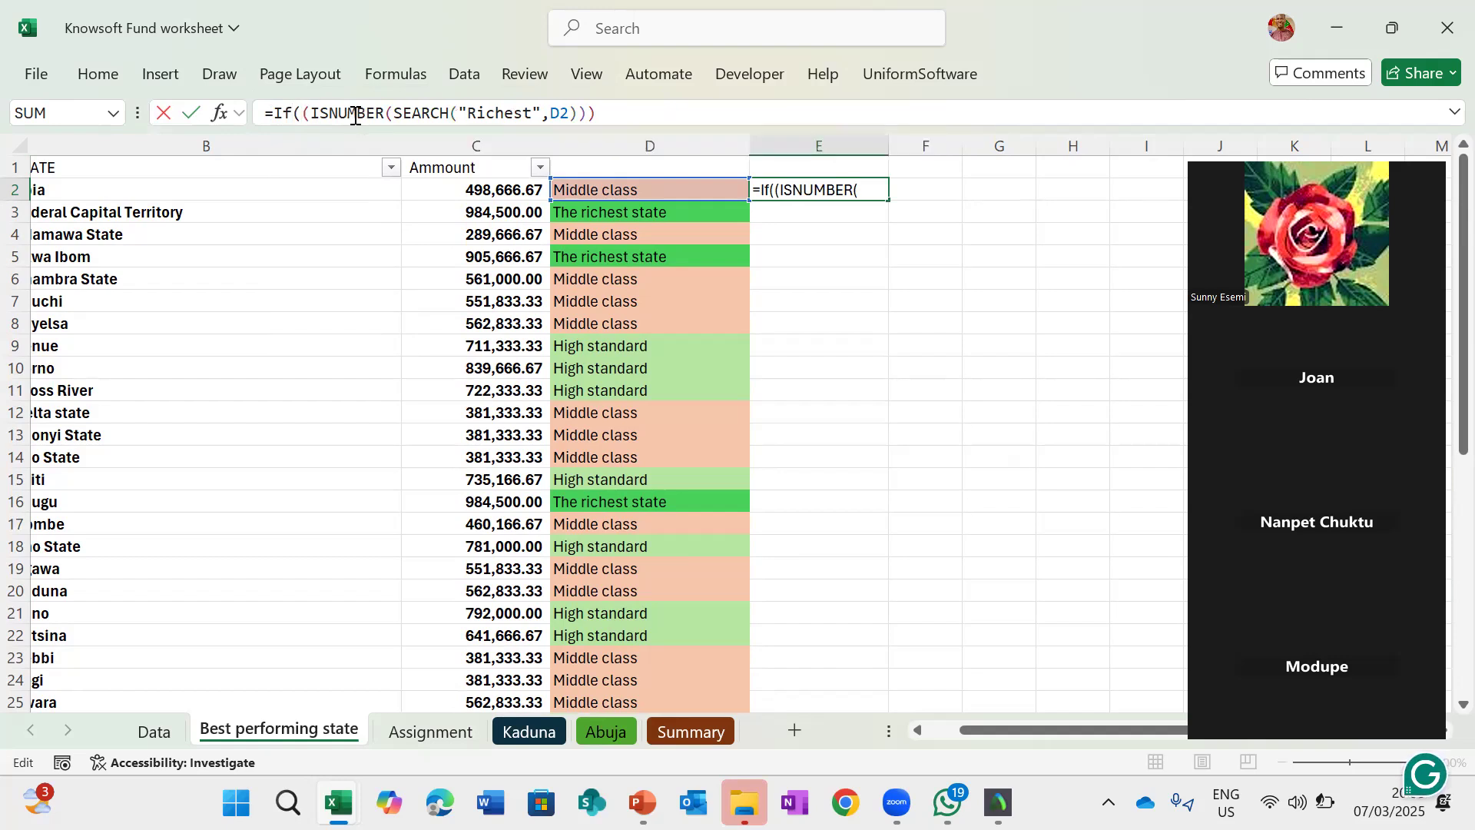
pyautogui.click(635, 112)
pyautogui.write(',')
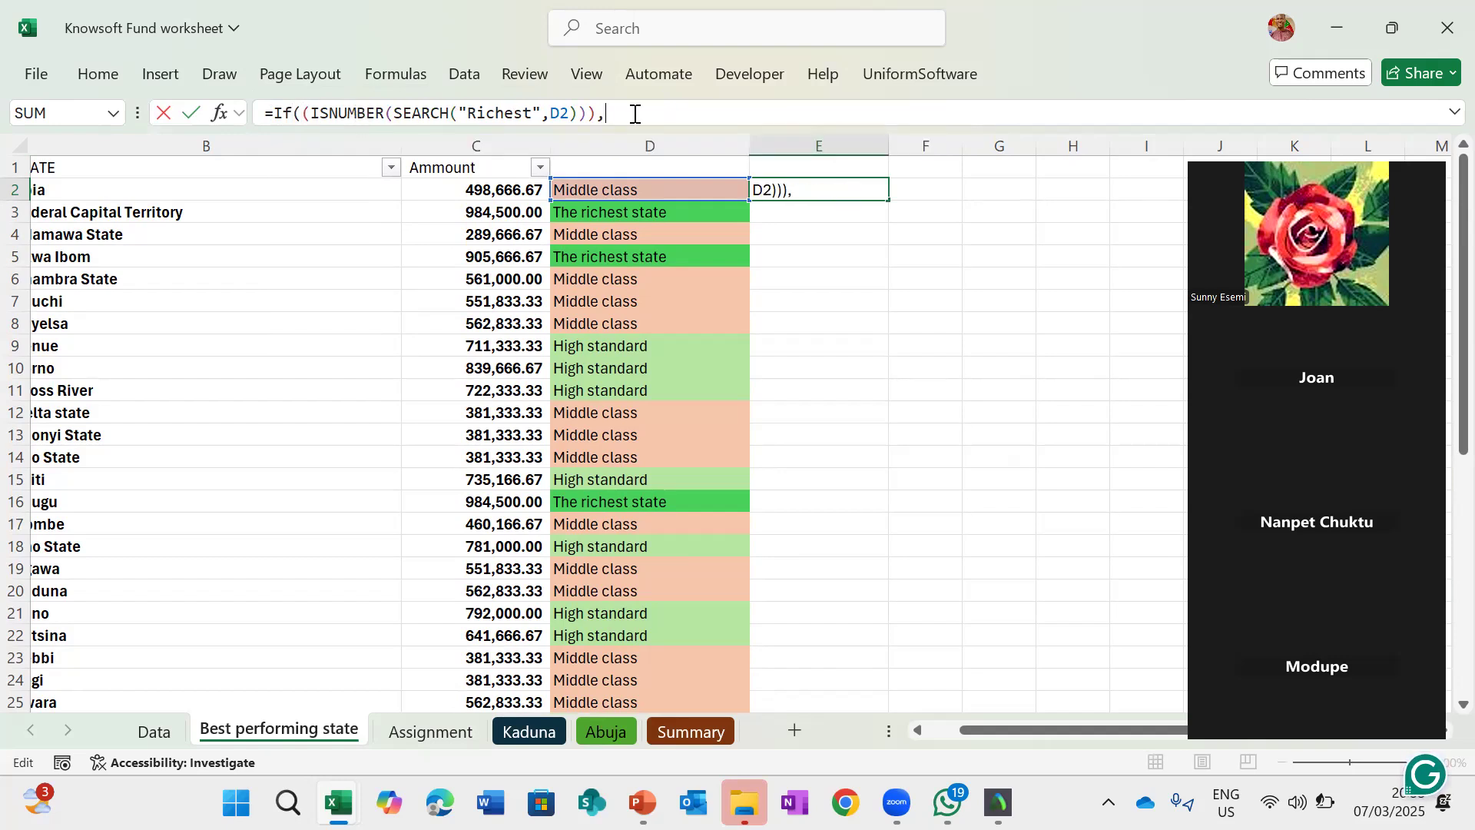
pyautogui.write('"Richest state')
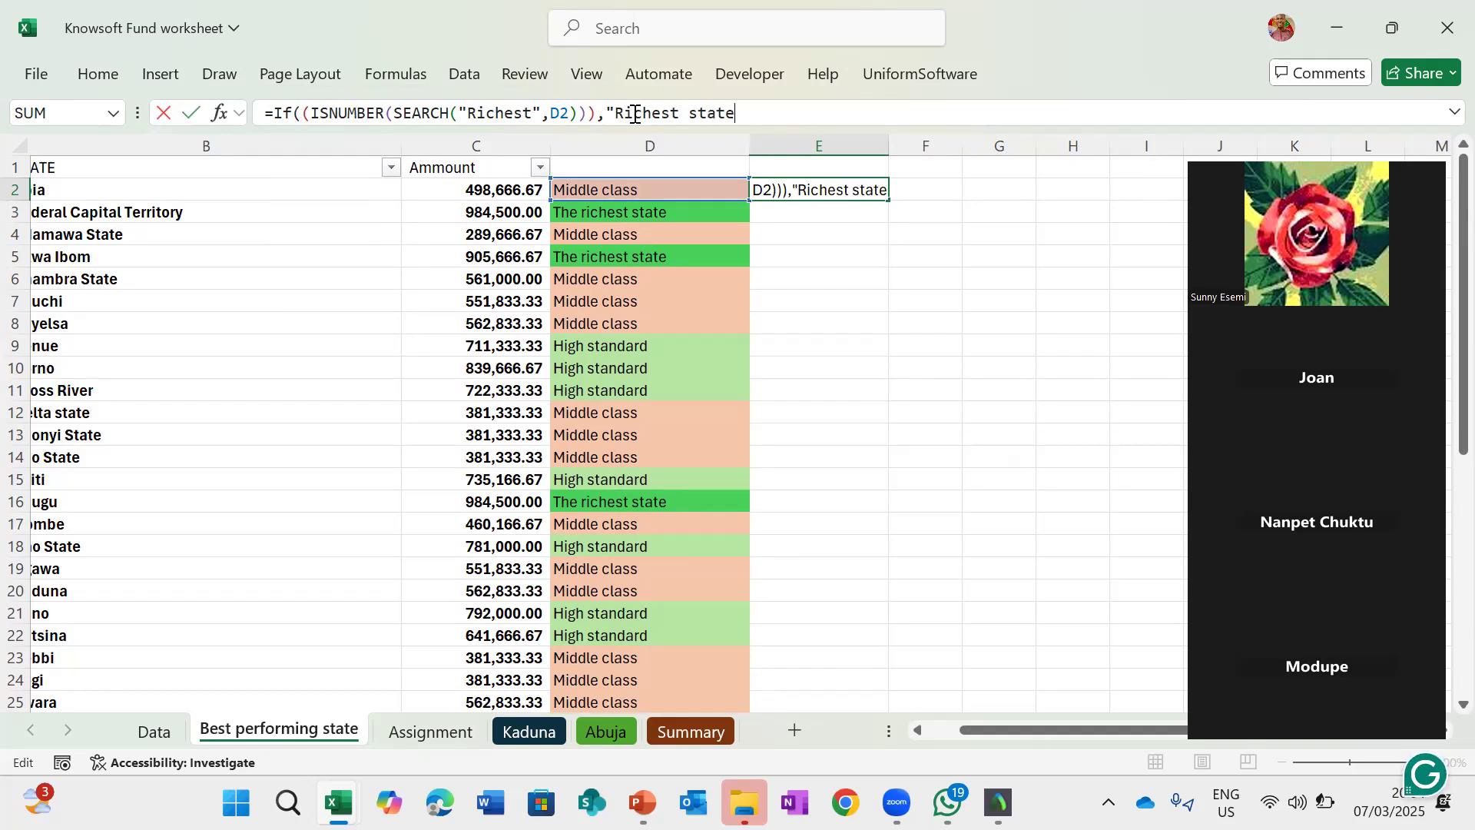
pyautogui.write('","")')
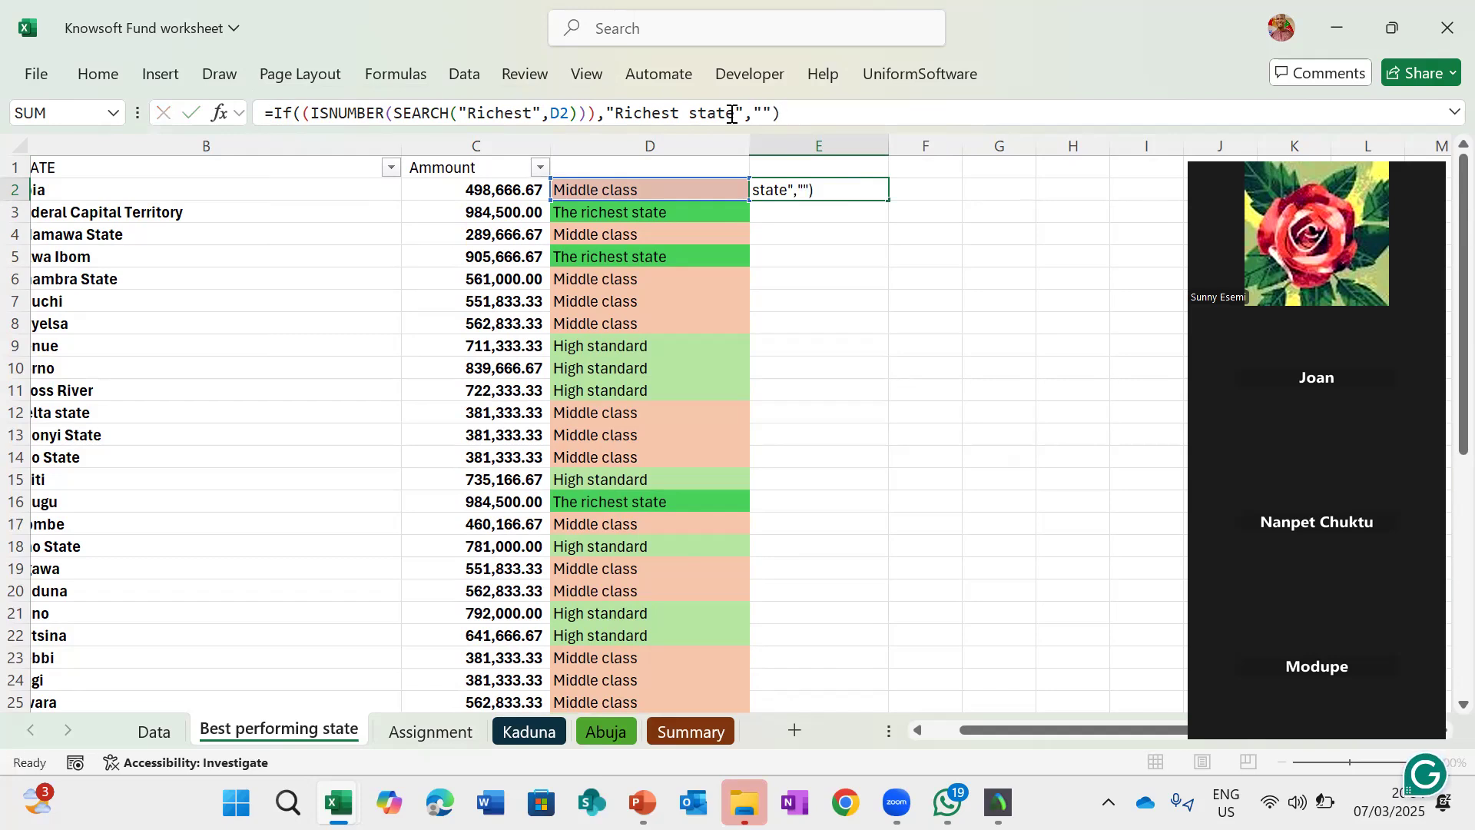
pyautogui.press('Return')
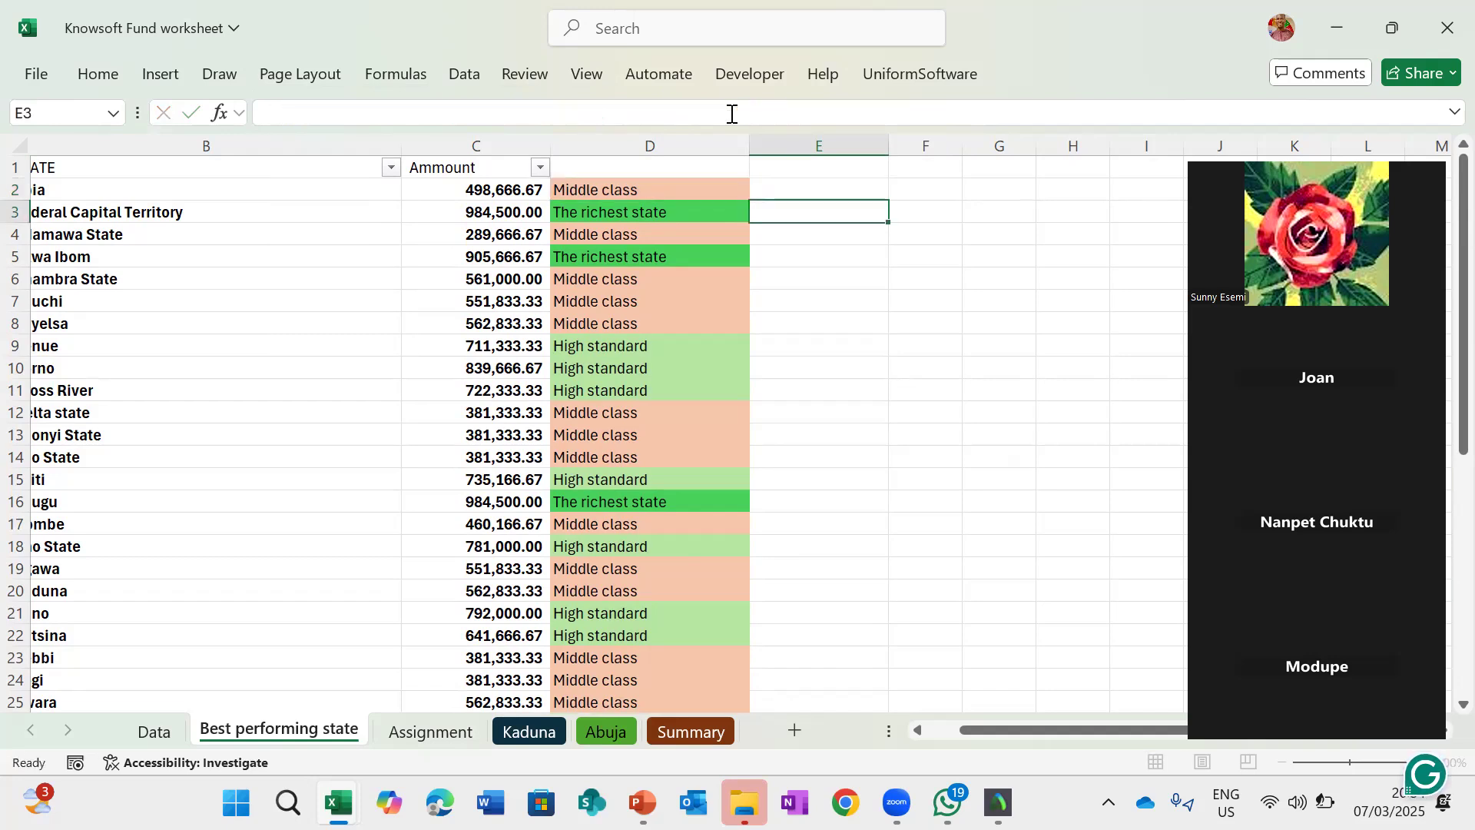
# - Fill E2's formula down column E
pyautogui.click(857, 194)
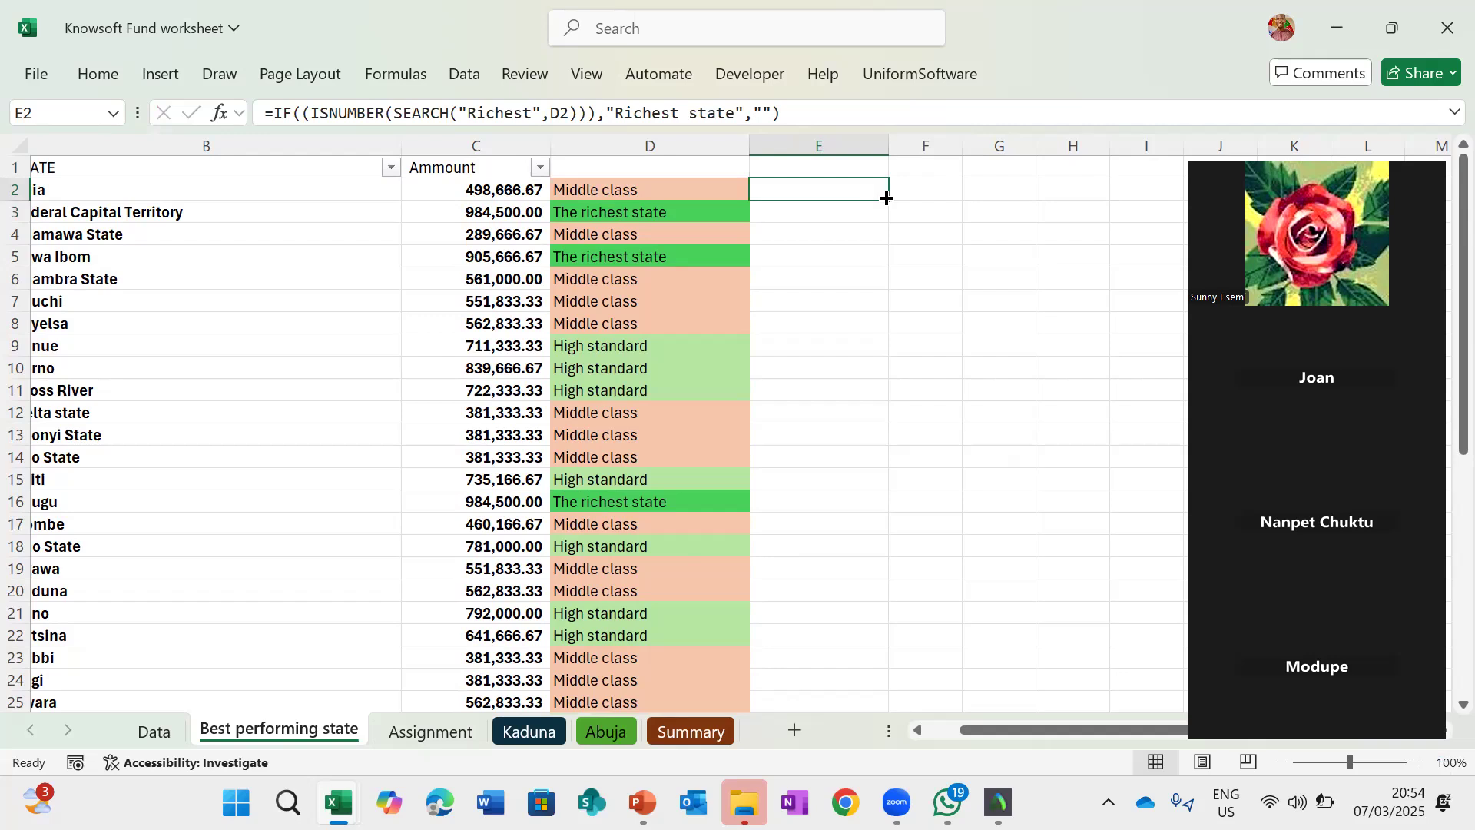
pyautogui.doubleClick(886, 198)
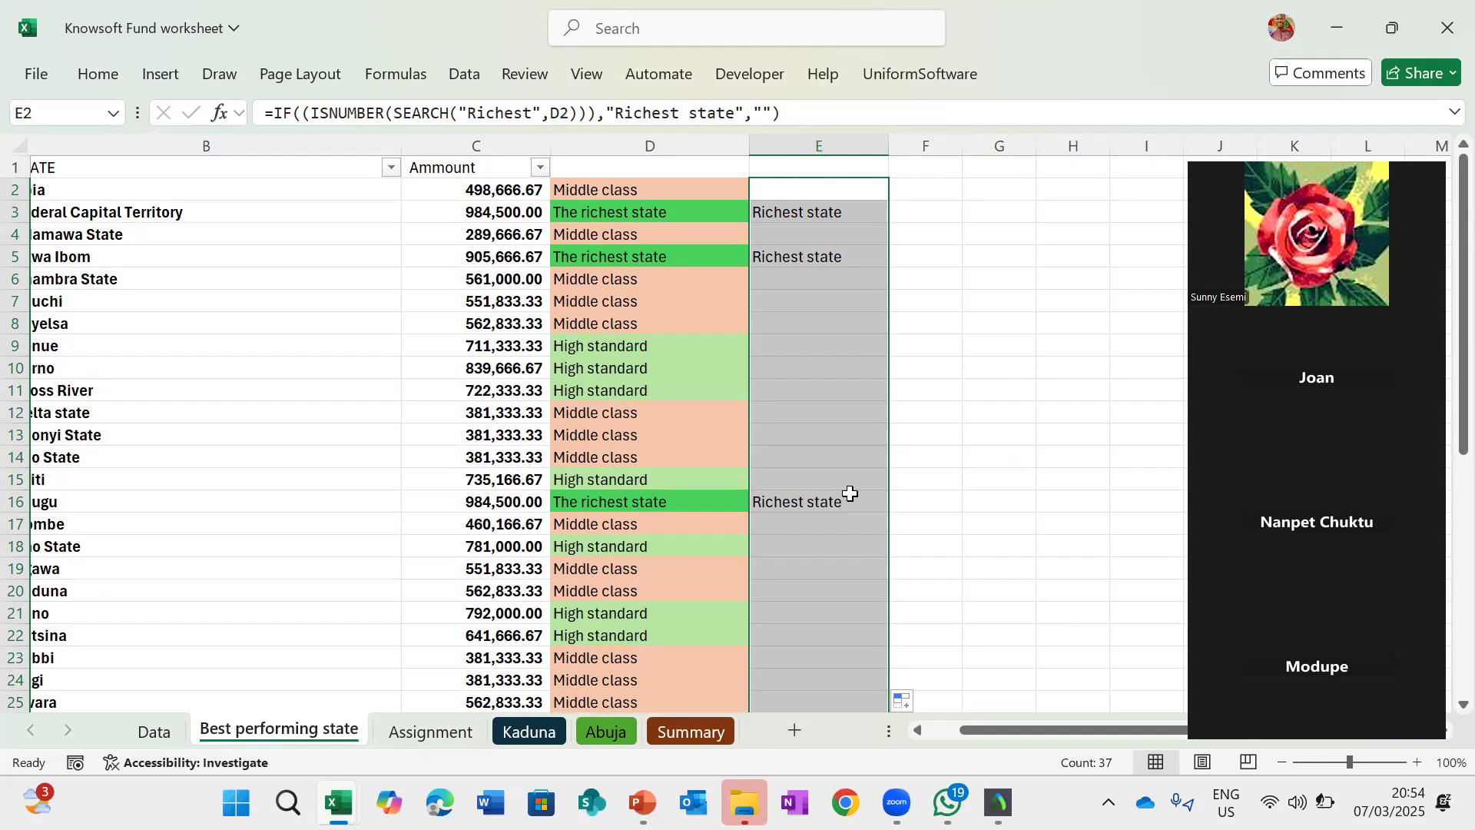
# - Widen column F and enter the header Remark in F1
pyautogui.scroll(-7, 672, 412)
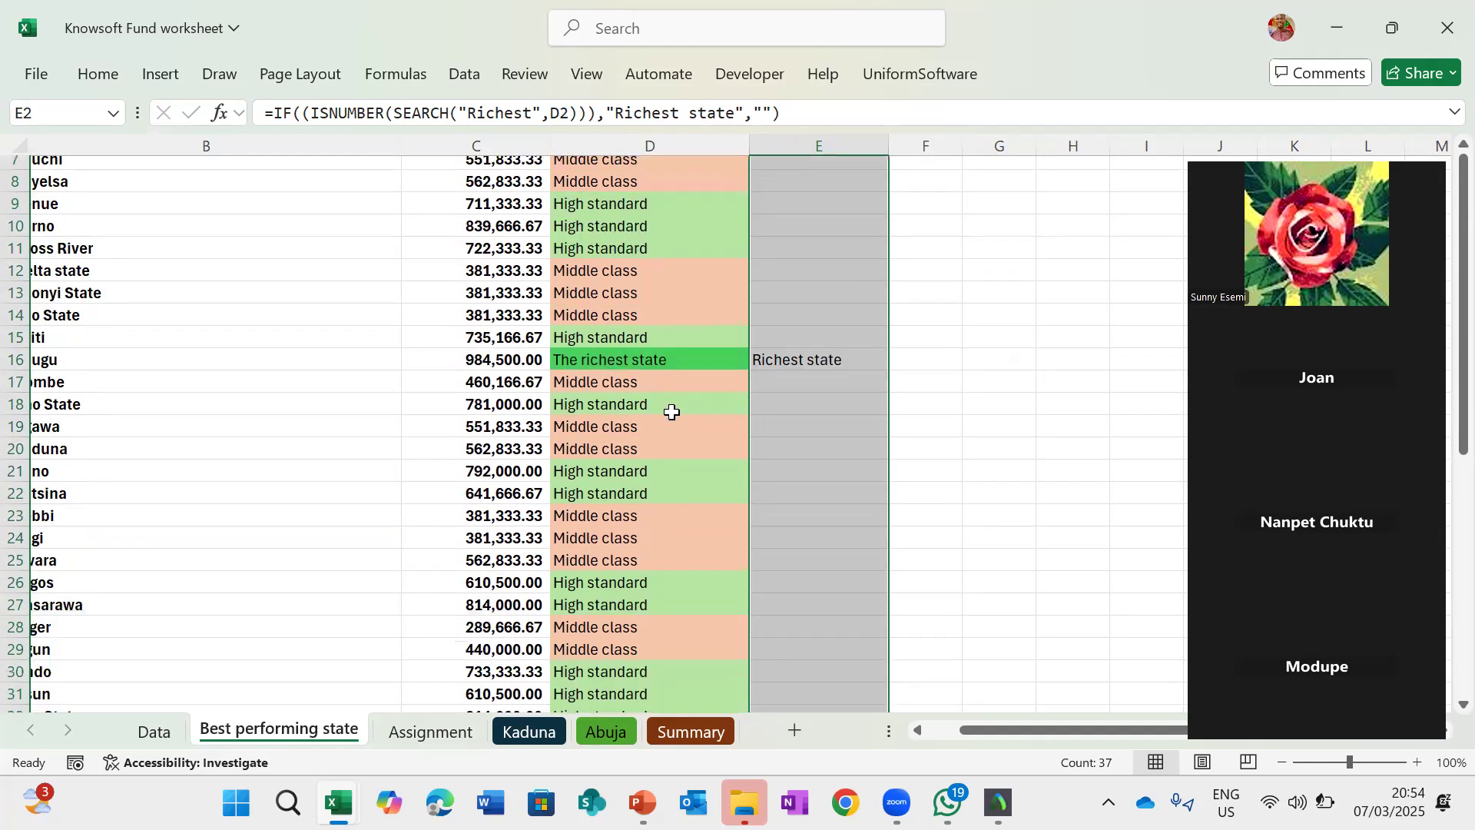
pyautogui.scroll(7, 672, 412)
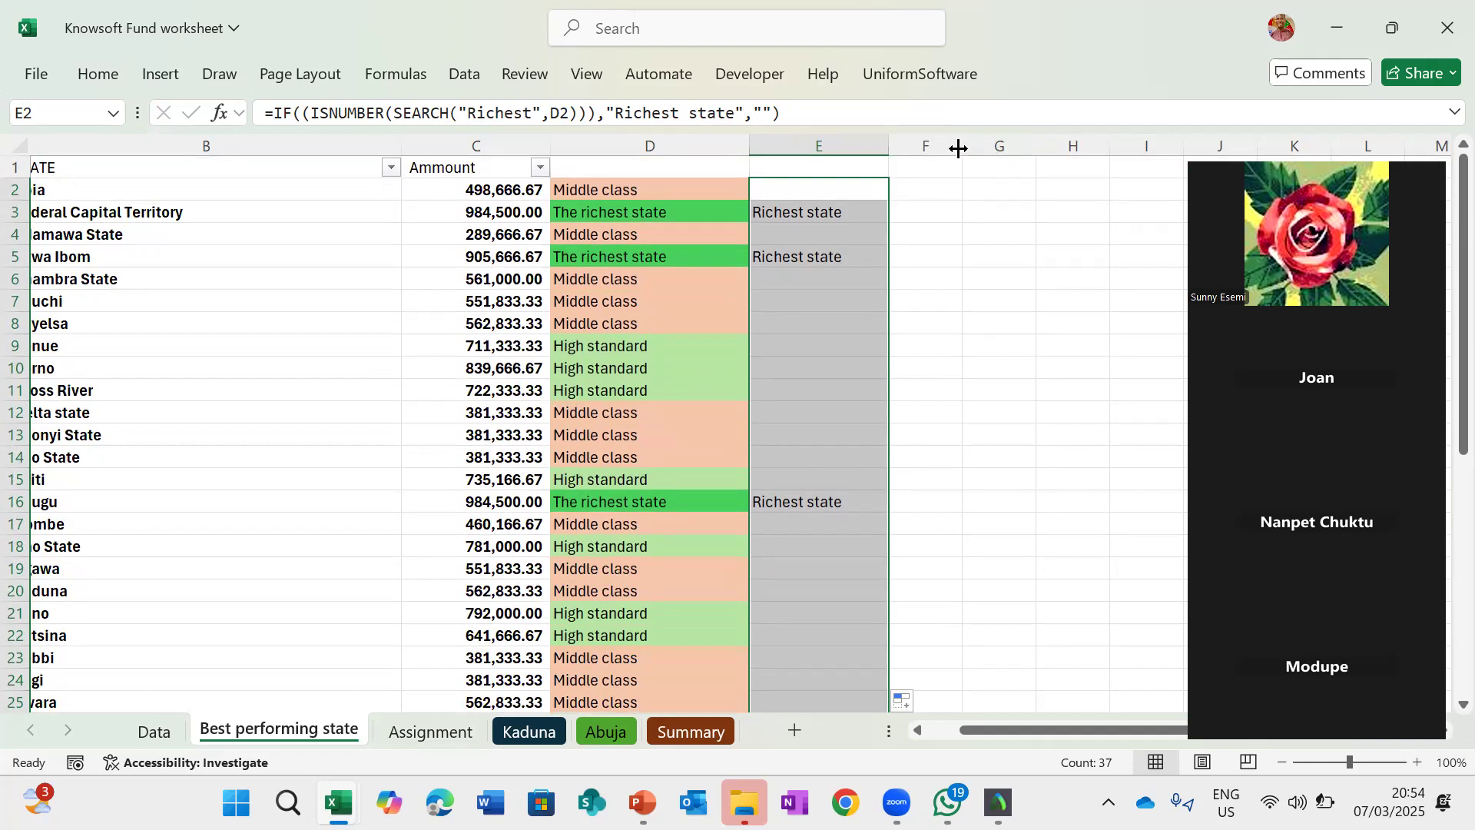
pyautogui.moveTo(959, 148); pyautogui.dragTo(1123, 158)
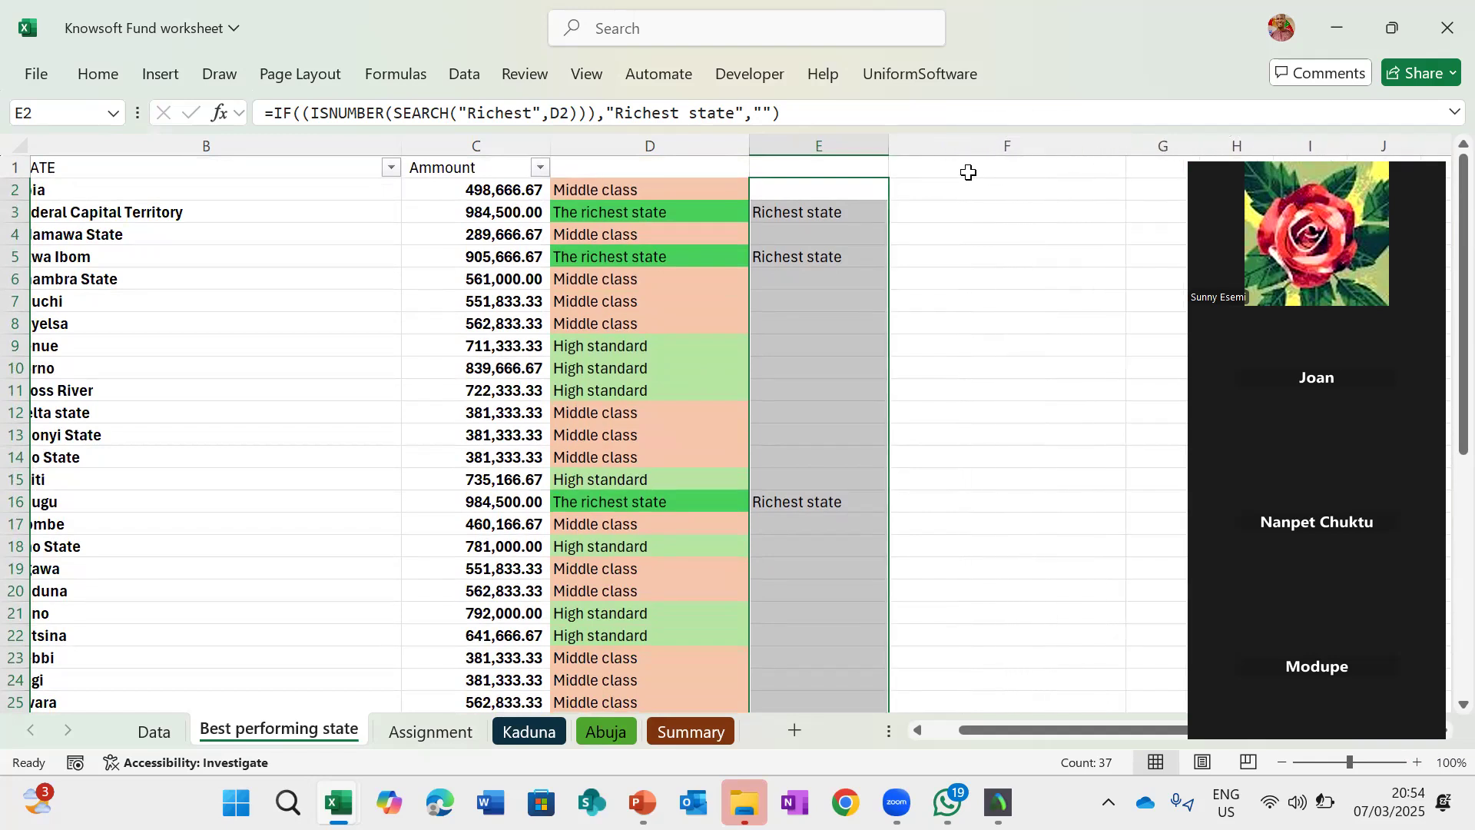
pyautogui.click(968, 172)
pyautogui.write('R')
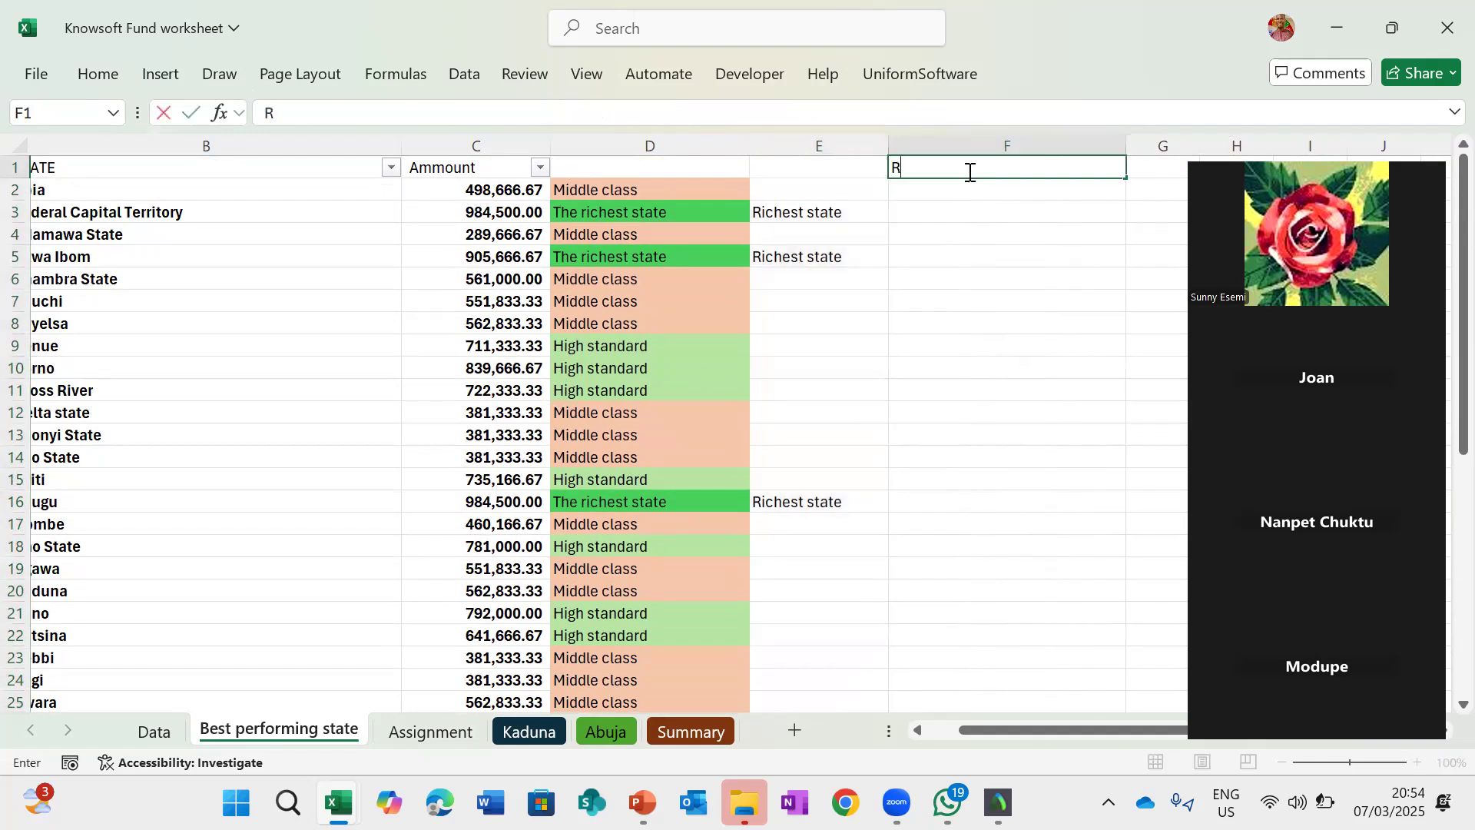
pyautogui.write('emark')
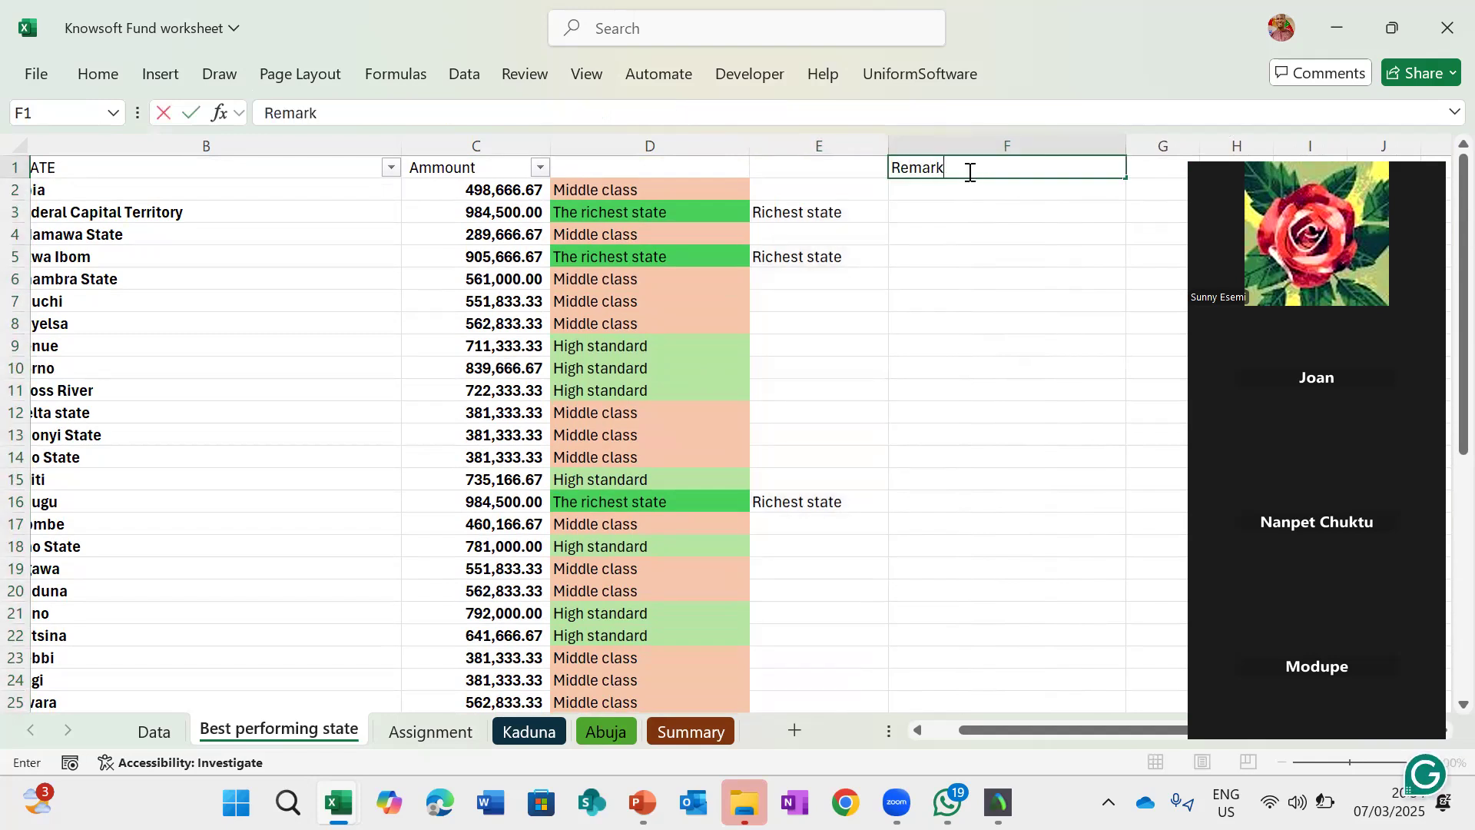
pyautogui.press('Return')
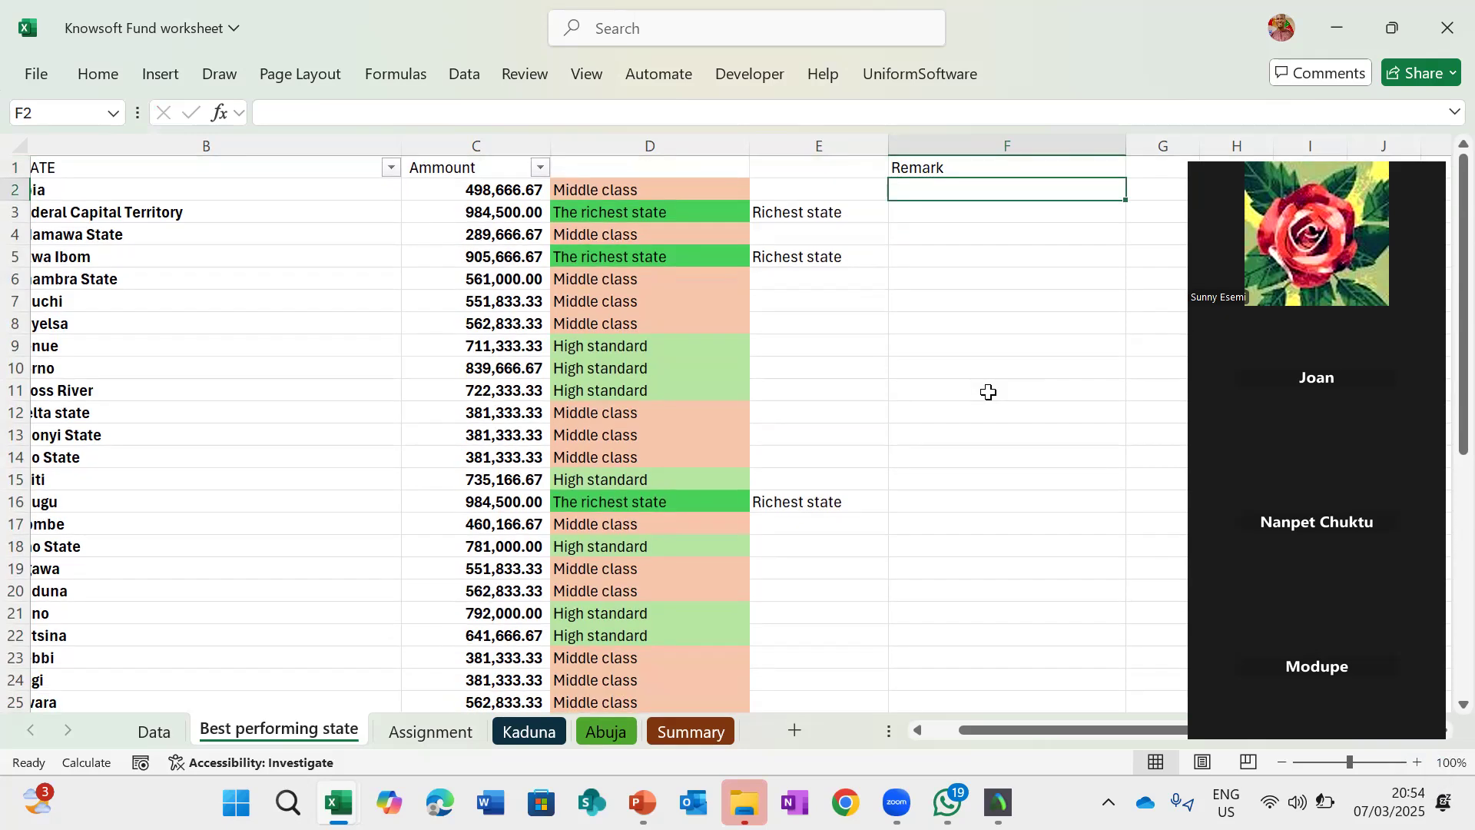
# - In F2, start a CONCATENATE formula whose first argument is the text "This analysis indicates that "
pyautogui.write('=conc')
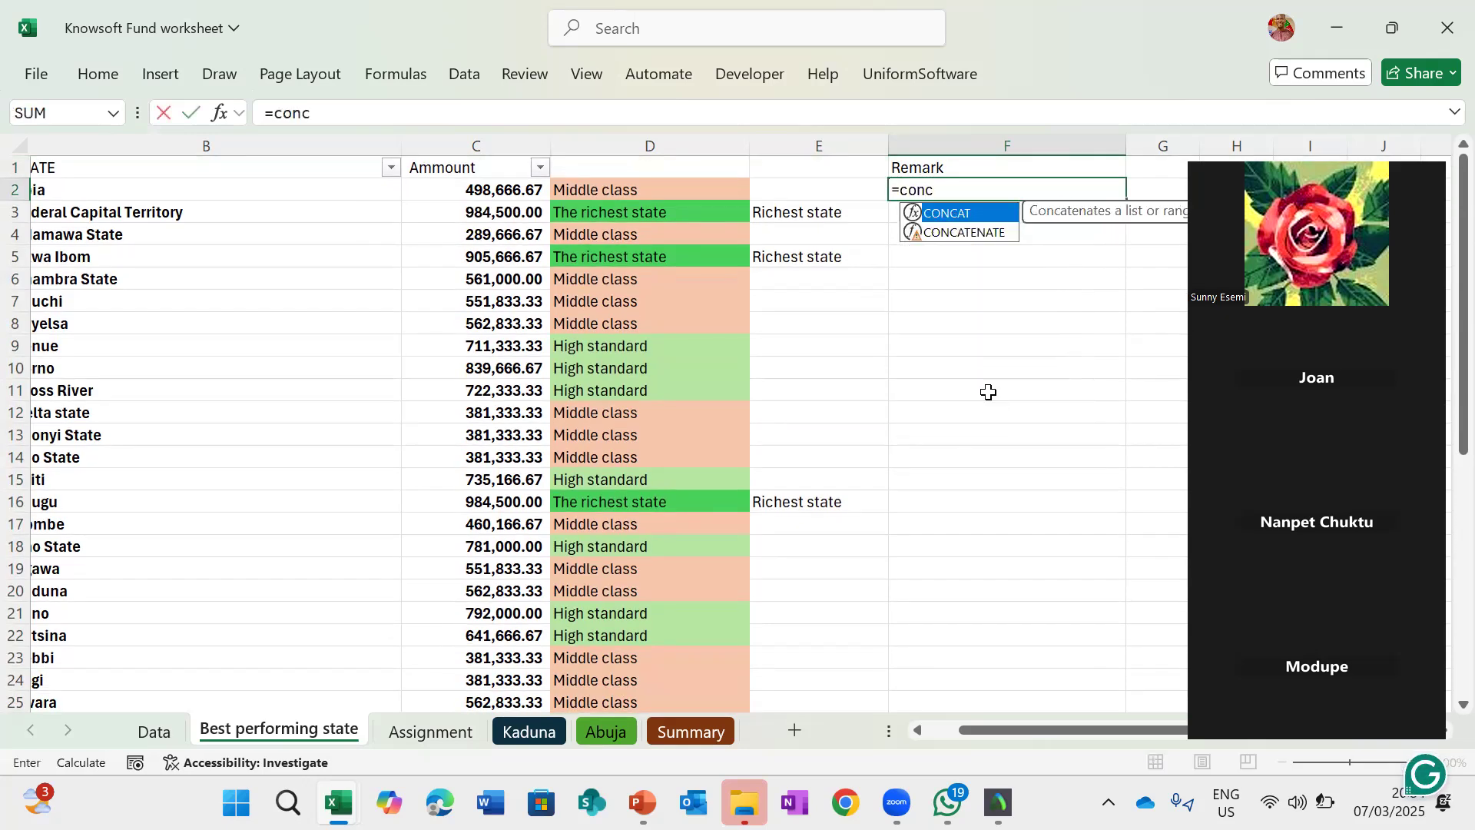
pyautogui.doubleClick(953, 231)
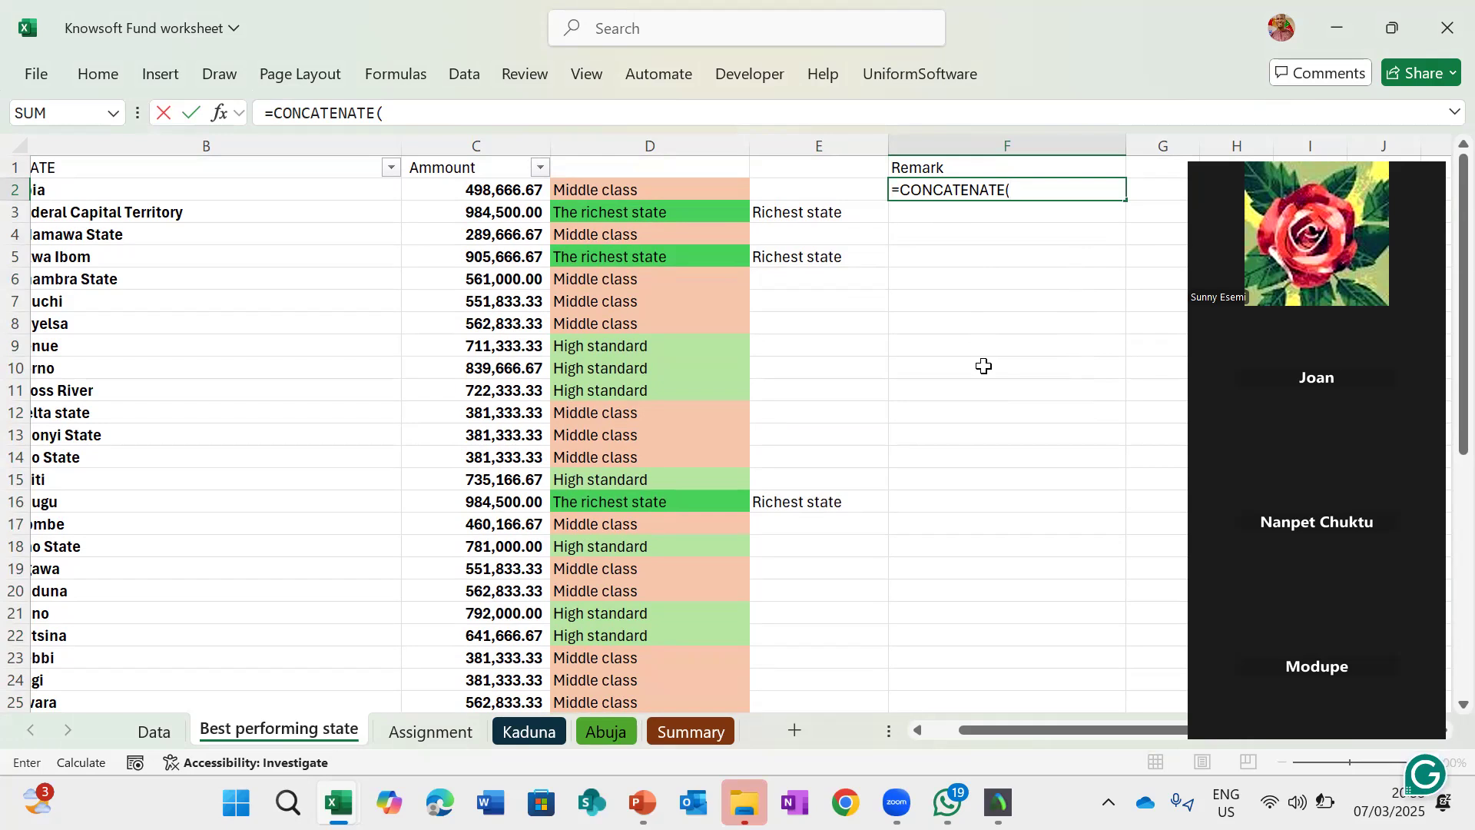
pyautogui.write('T')
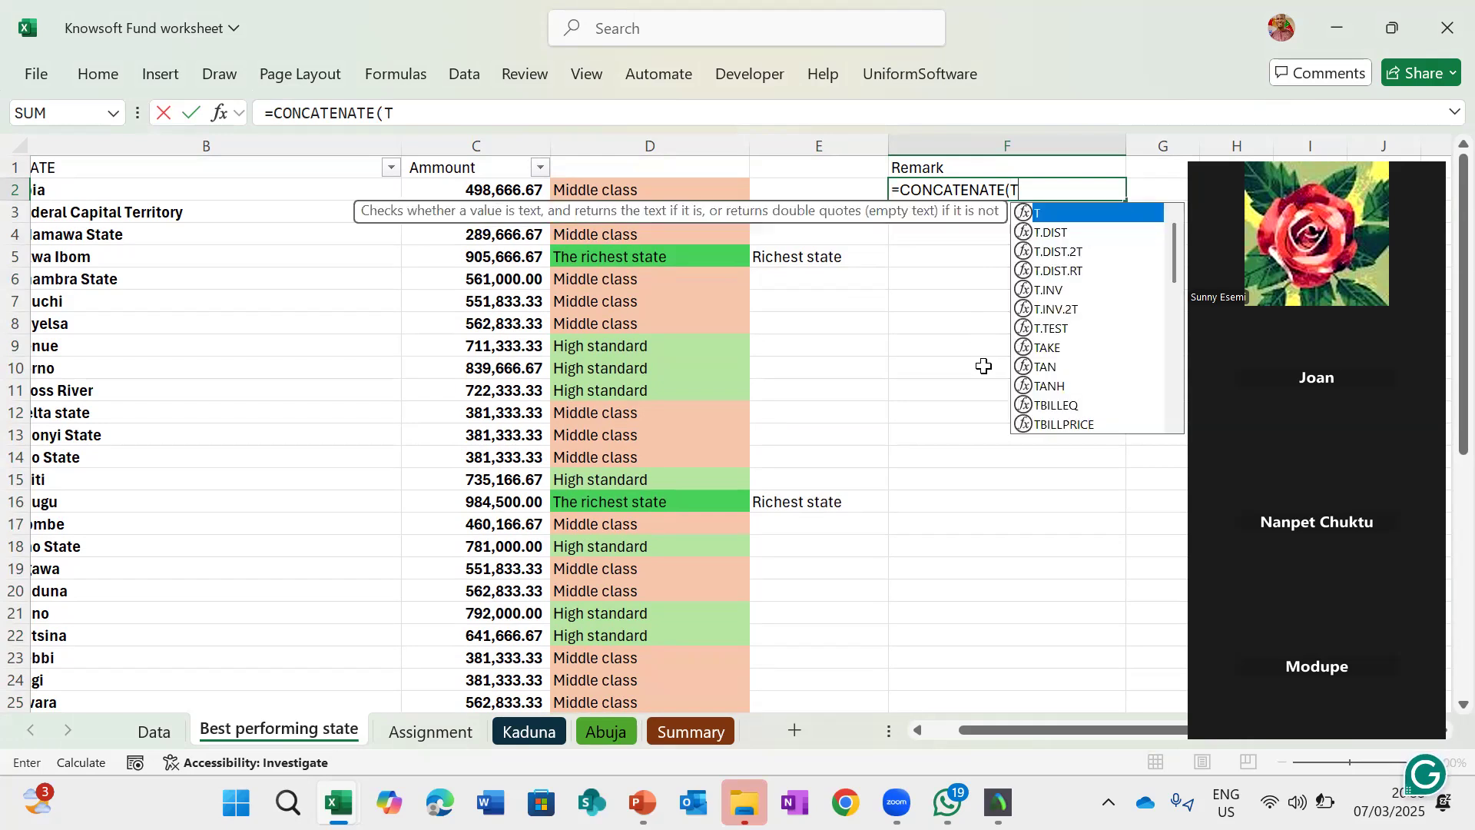
pyautogui.press('BackSpace')
pyautogui.write('"This')
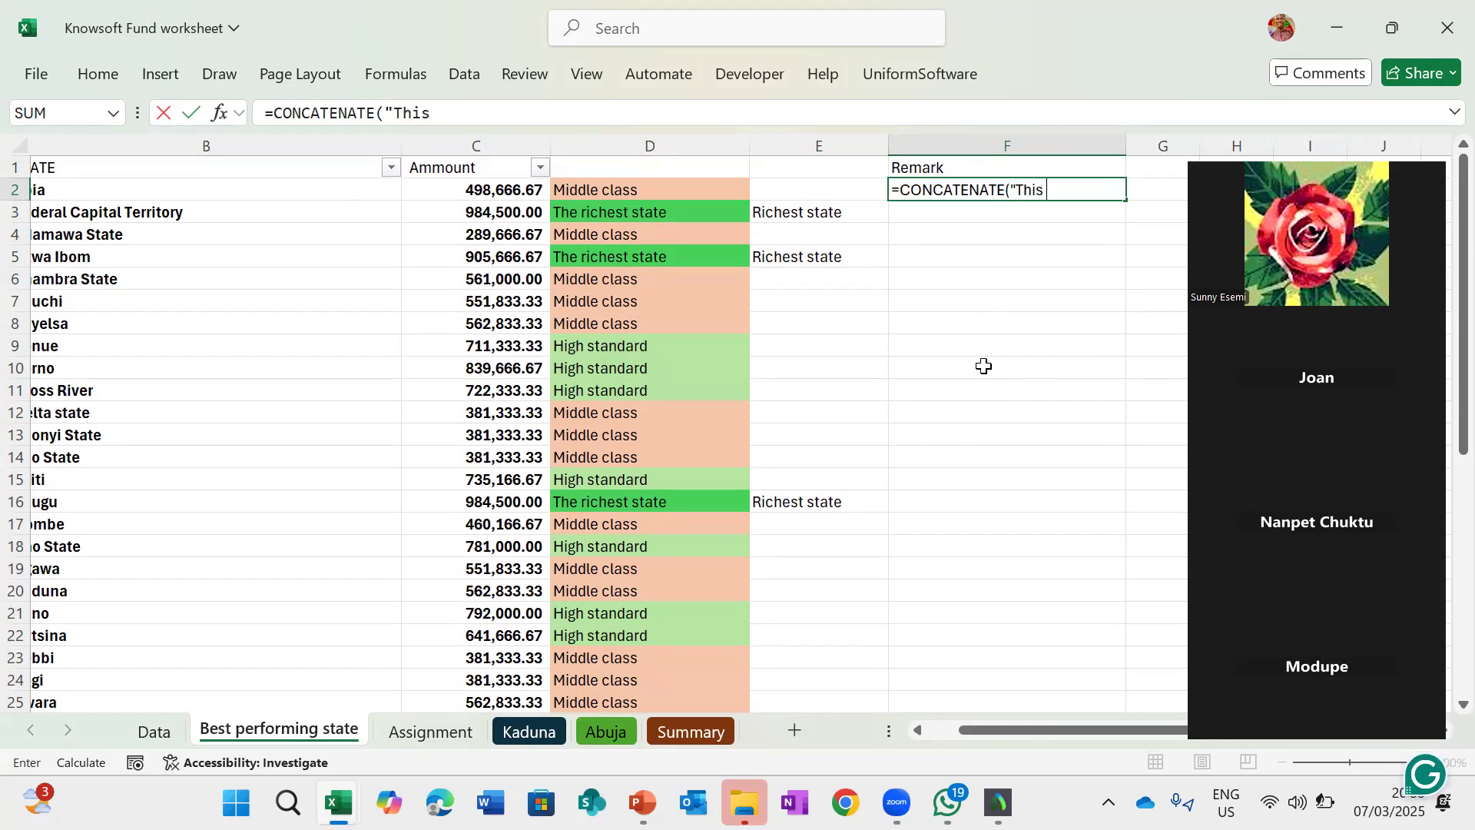
pyautogui.write(' analysis incade')
pyautogui.press('BackSpace')
pyautogui.press('BackSpace')
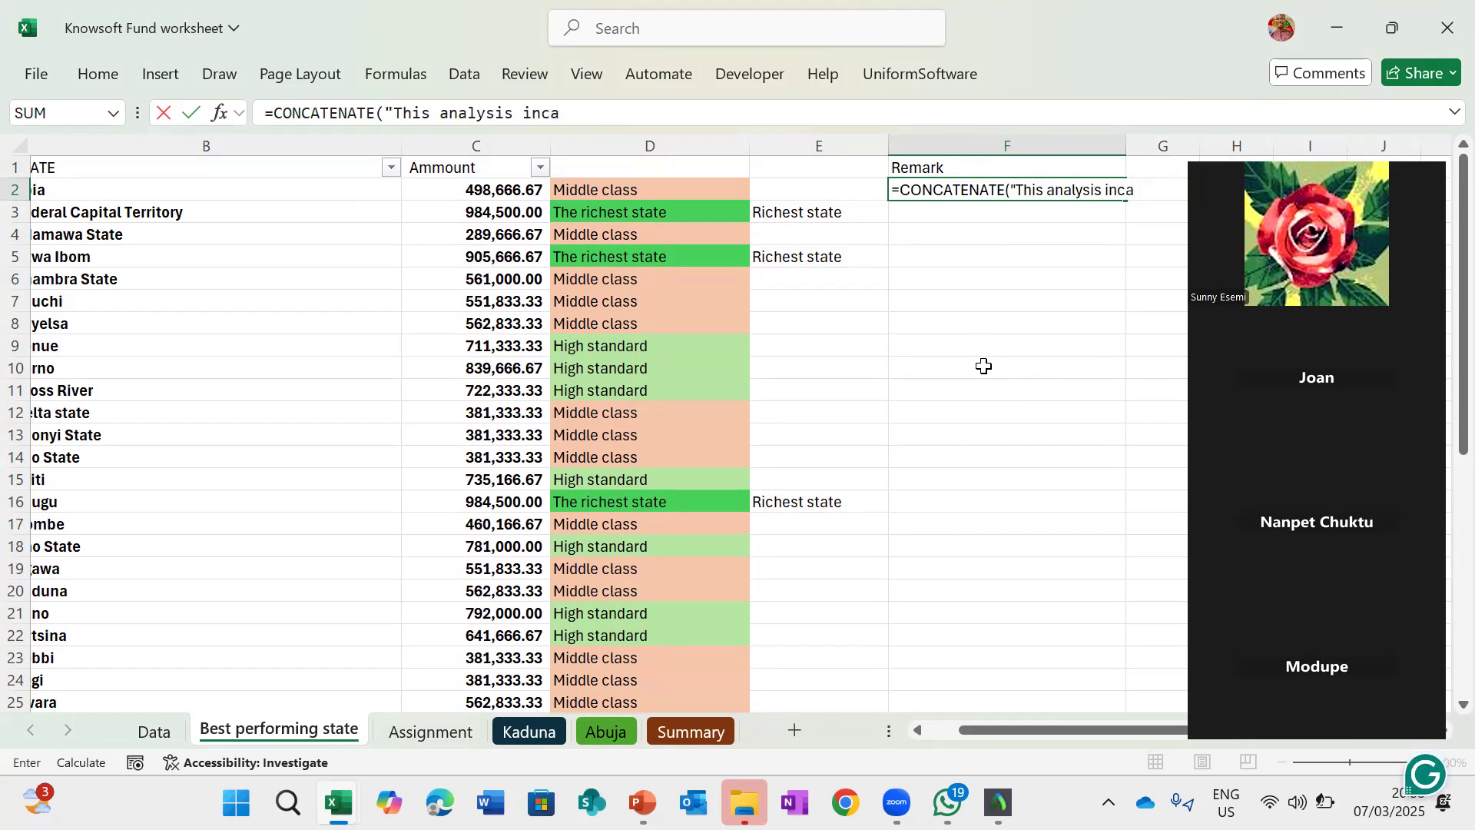
pyautogui.press('BackSpace')
pyautogui.press('BackSpace')
pyautogui.write('dicates that')
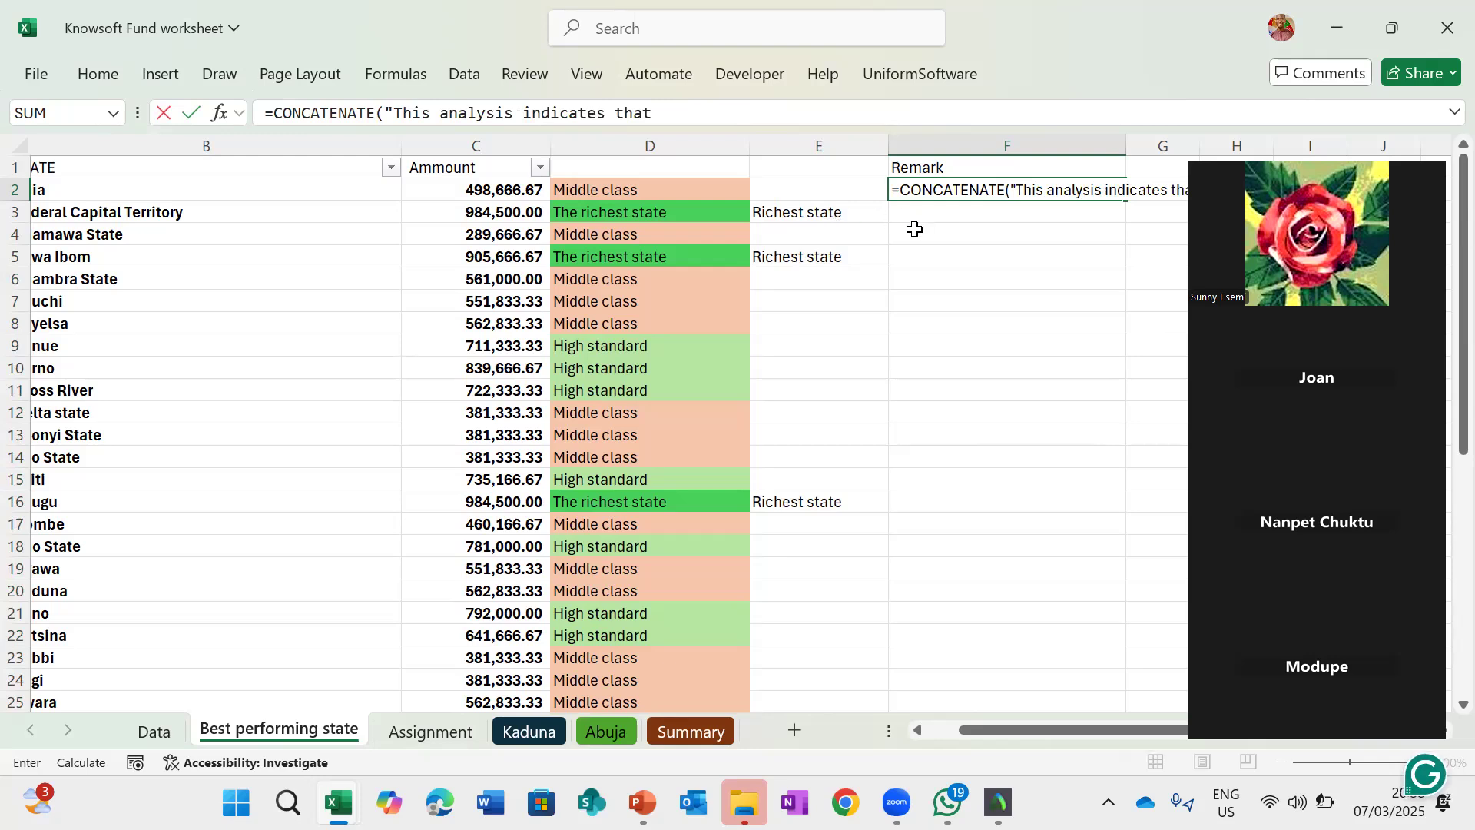
pyautogui.hscroll(3, 915, 229)
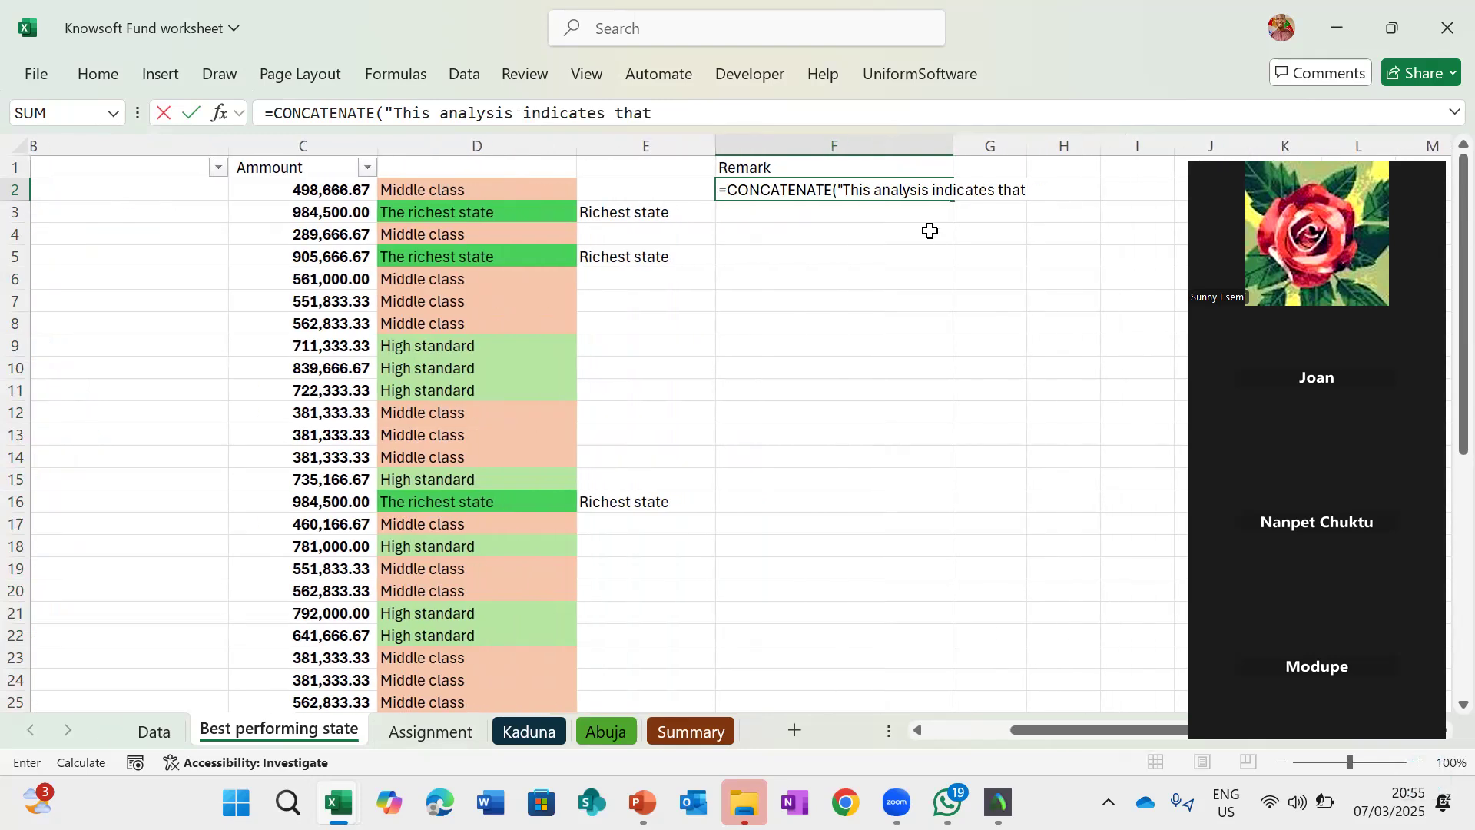
pyautogui.hscroll(-3, 931, 231)
pyautogui.hscroll(3, 930, 231)
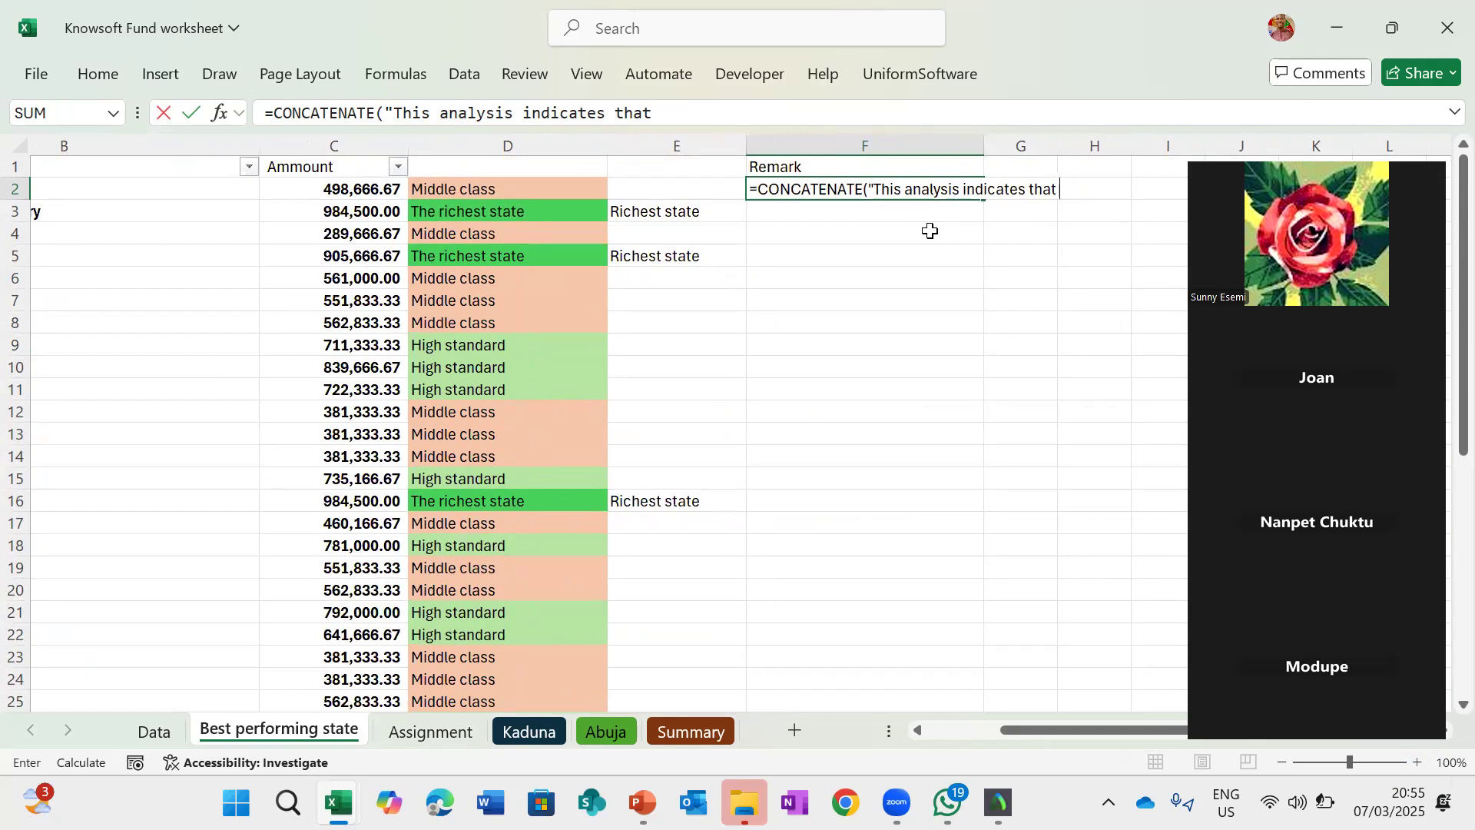
pyautogui.write('",')
pyautogui.hscroll(-3, 804, 284)
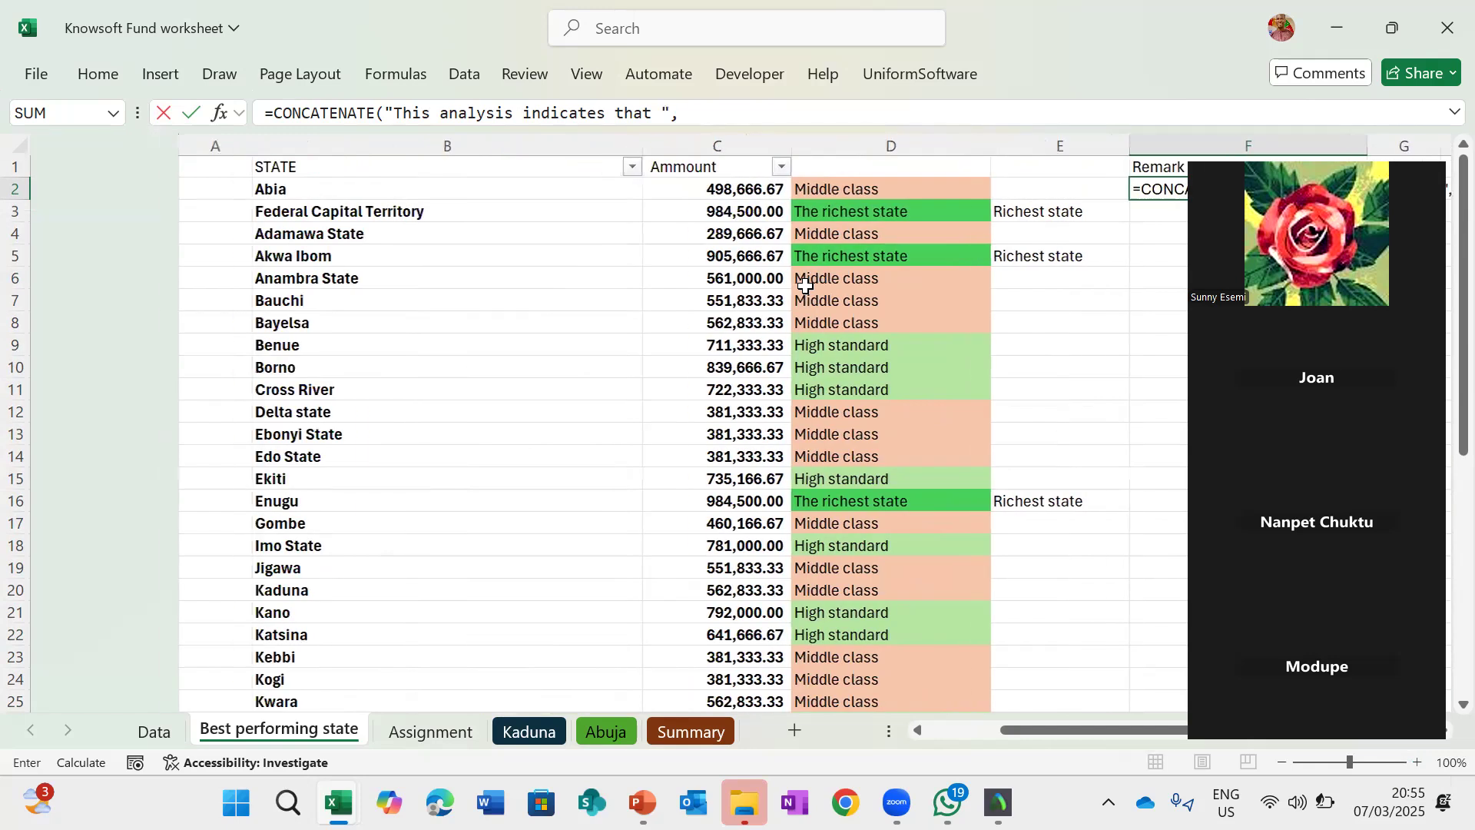
# - Add IF(E2="Richest state",B2,"") as the next CONCATENATE argument in F2's formula
pyautogui.click(158, 183)
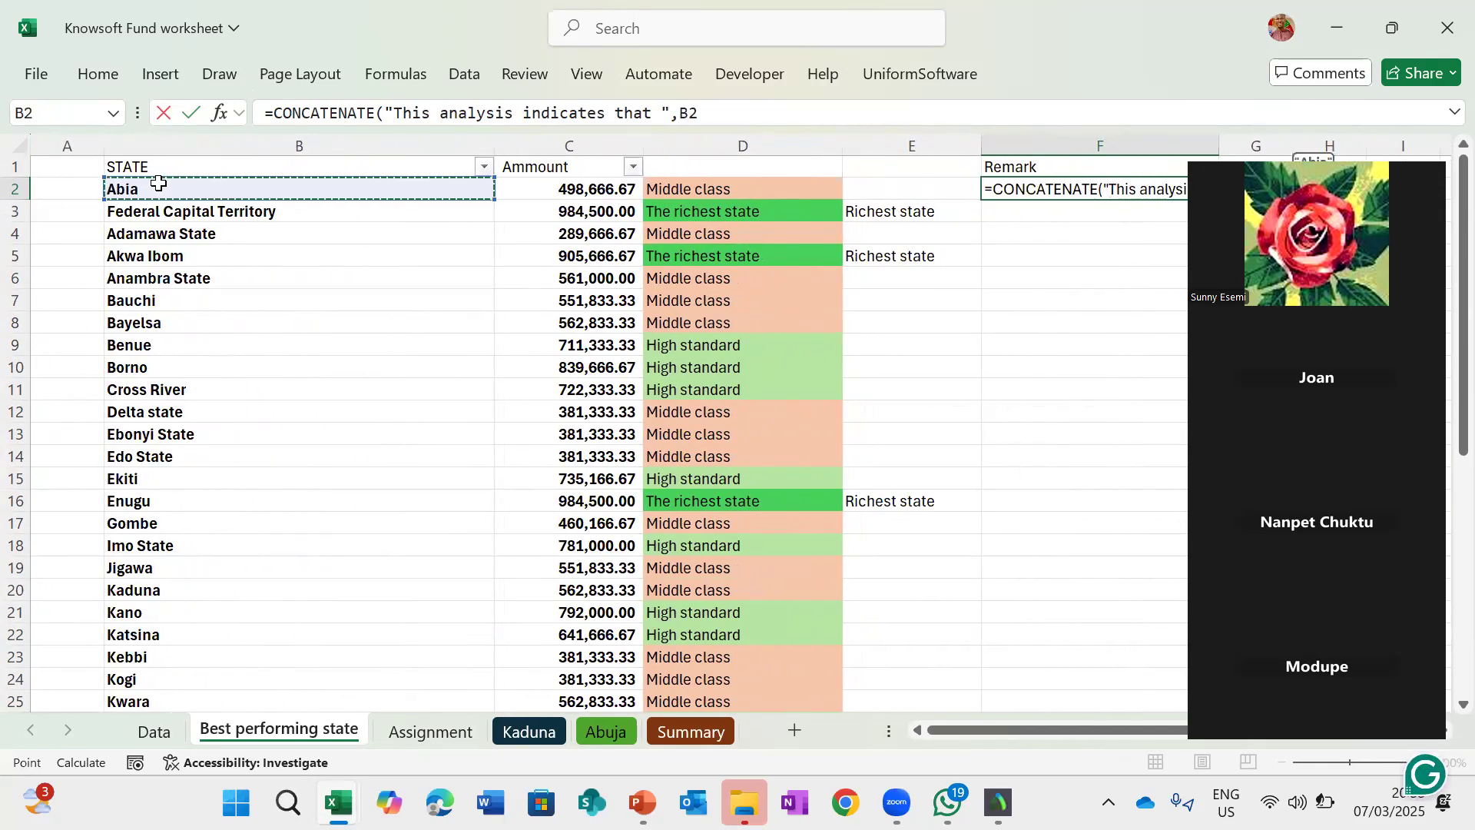
pyautogui.click(716, 119)
pyautogui.press('BackSpace')
pyautogui.press('BackSpace')
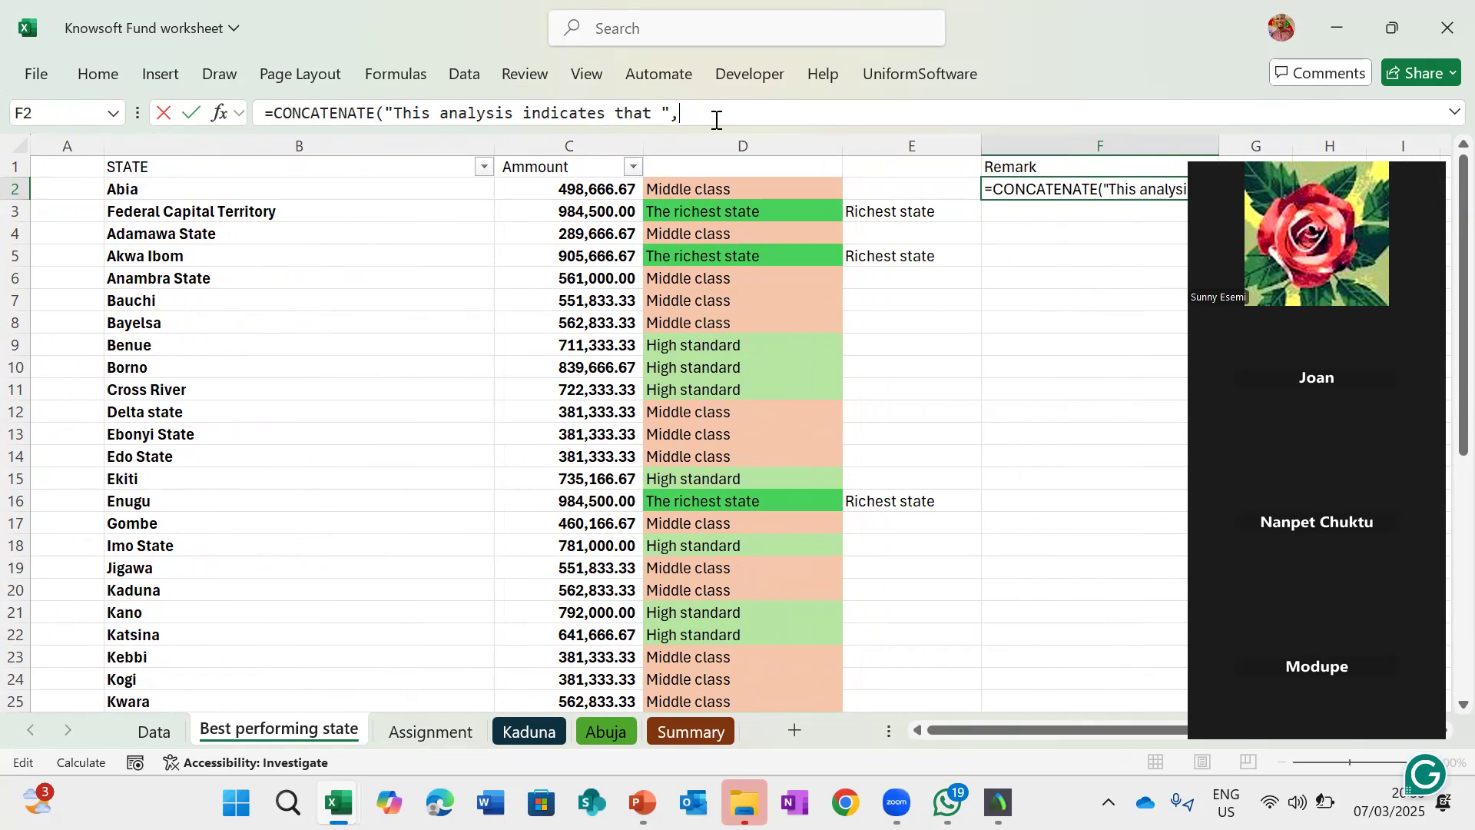
pyautogui.write('if(')
pyautogui.click(694, 188)
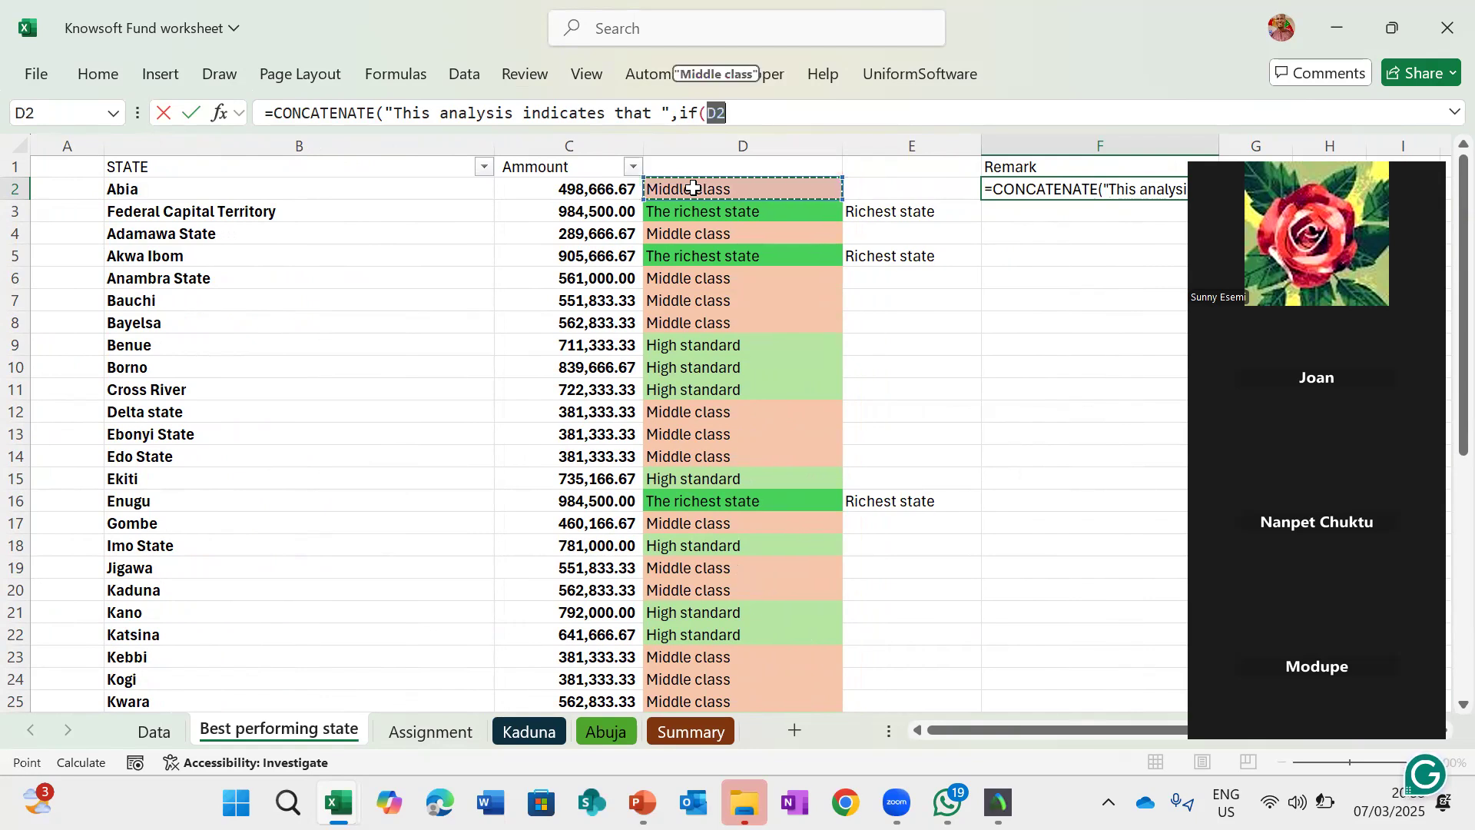
pyautogui.write('=')
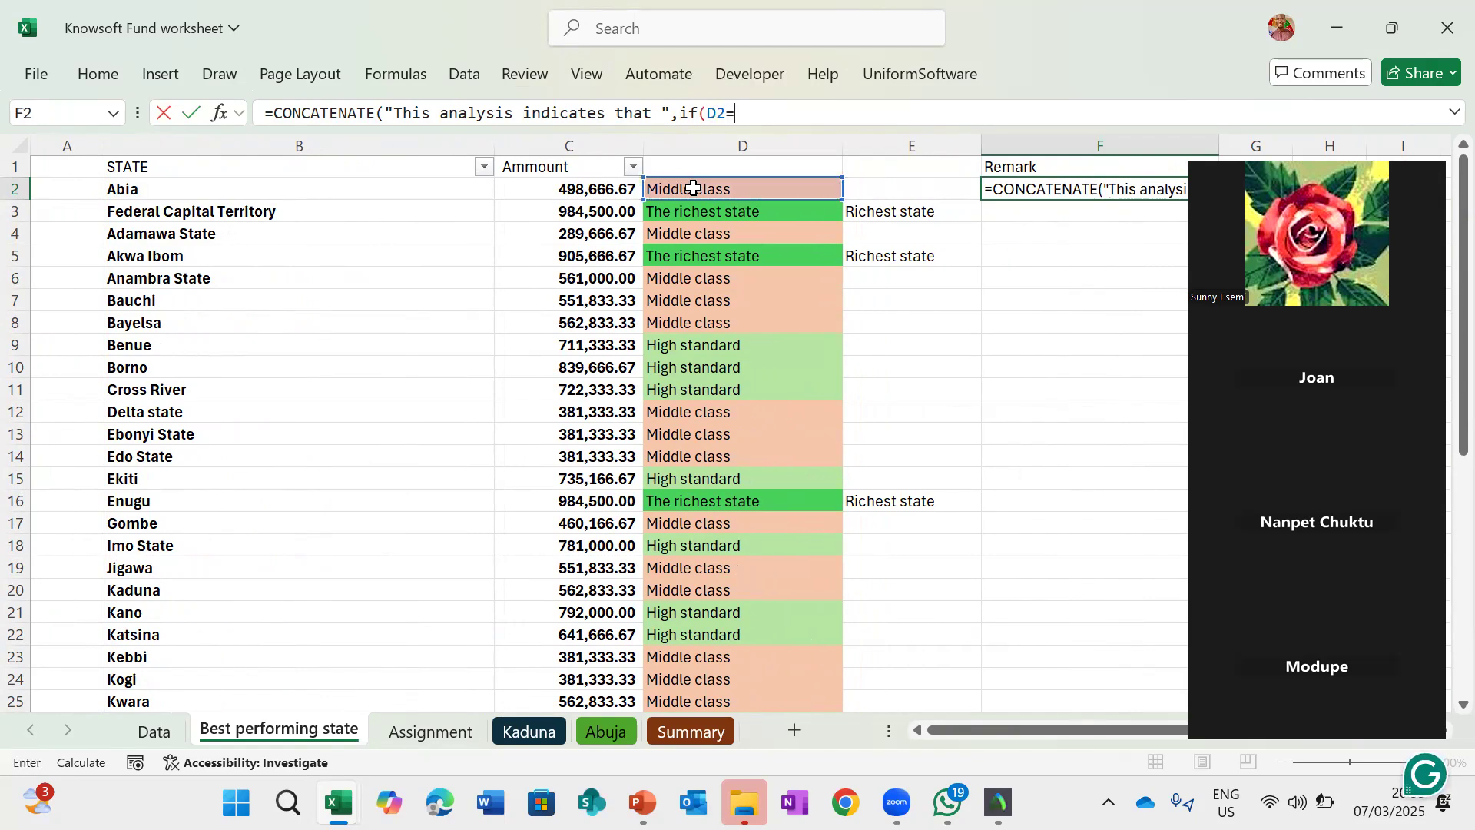
pyautogui.press('BackSpace')
pyautogui.press('BackSpace')
pyautogui.press('BackSpace')
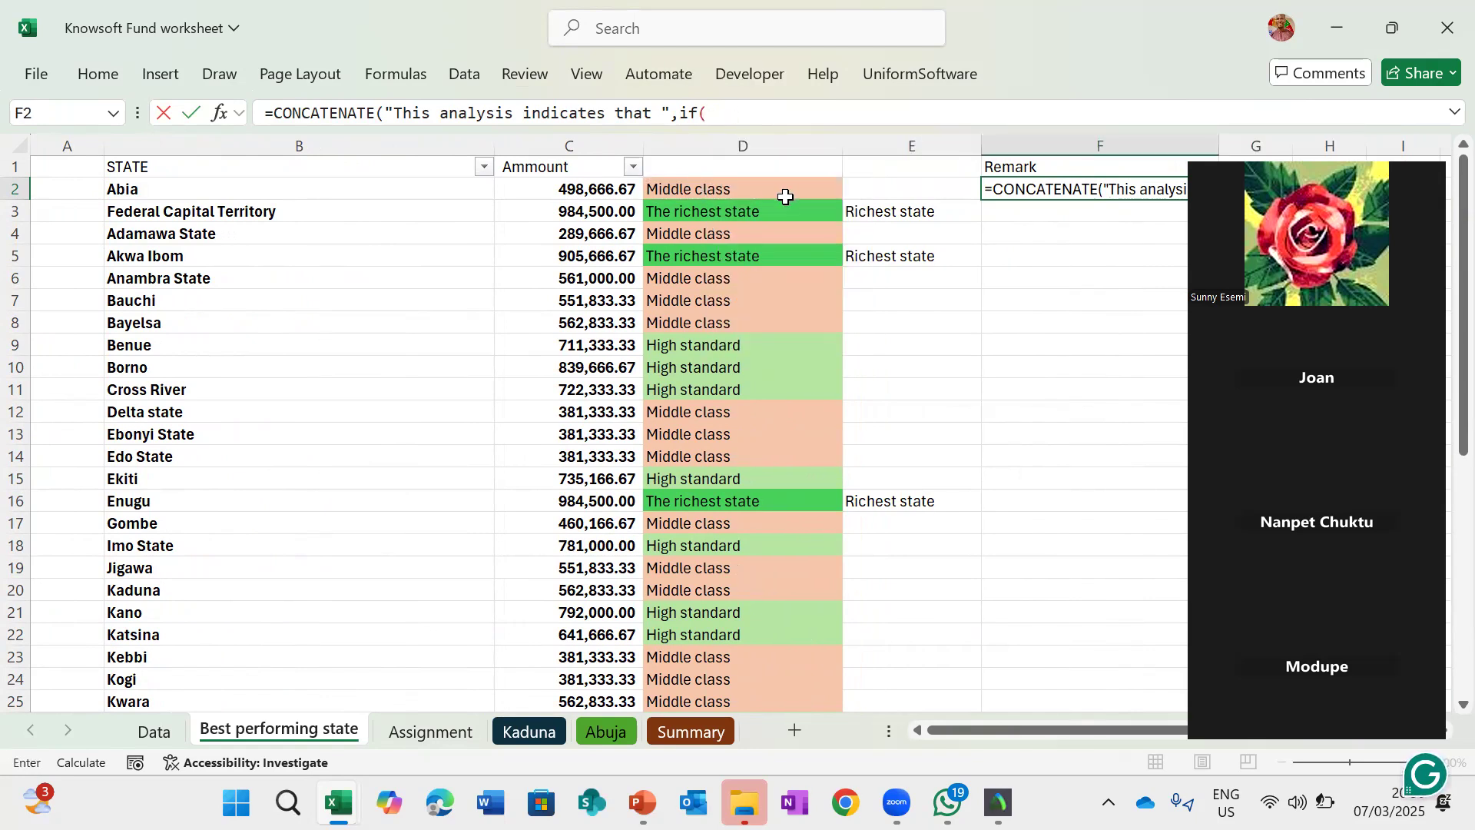
pyautogui.click(887, 192)
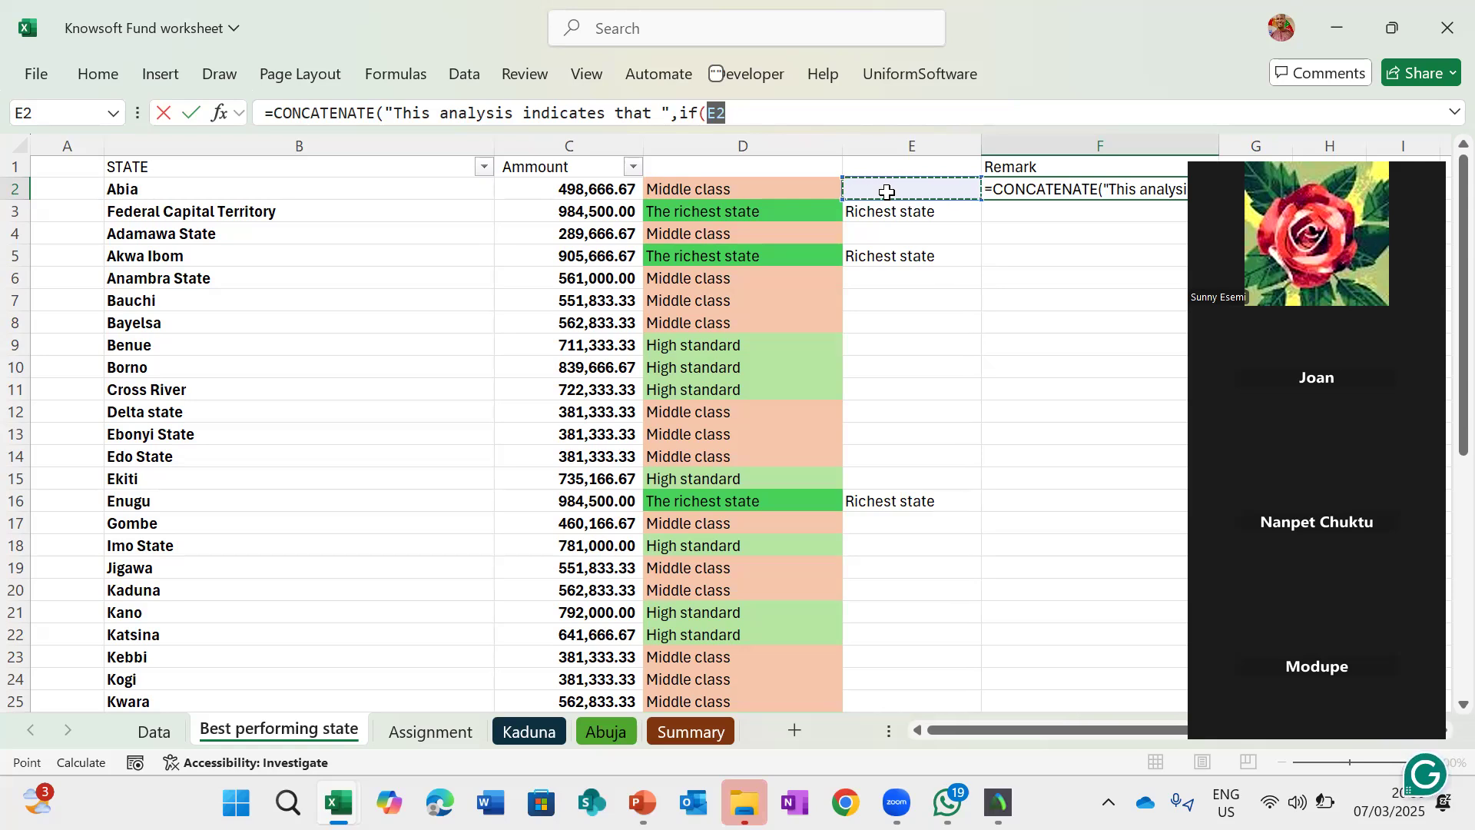
pyautogui.click(762, 111)
pyautogui.write('=')
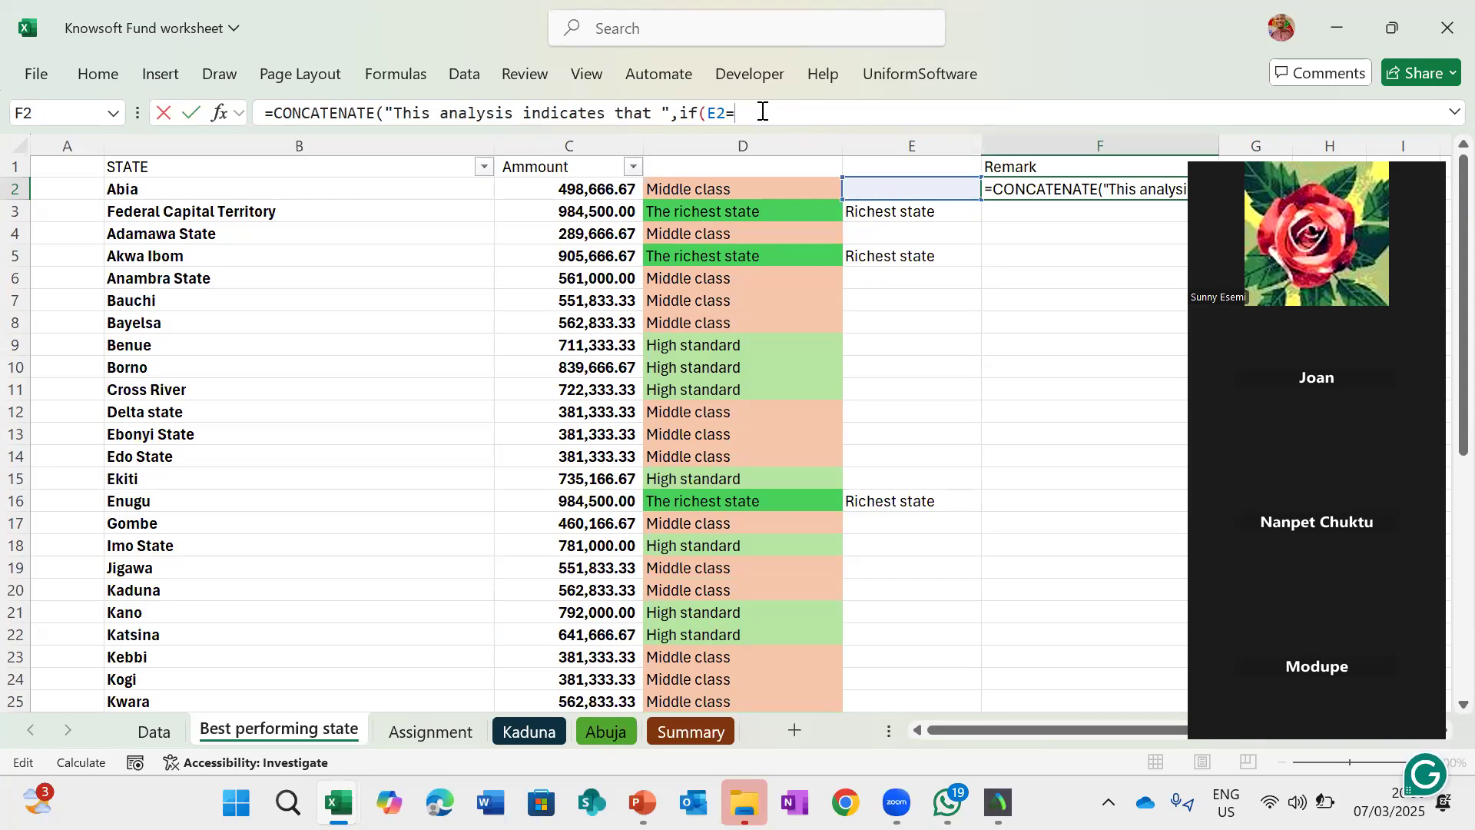
pyautogui.write('"Richest state')
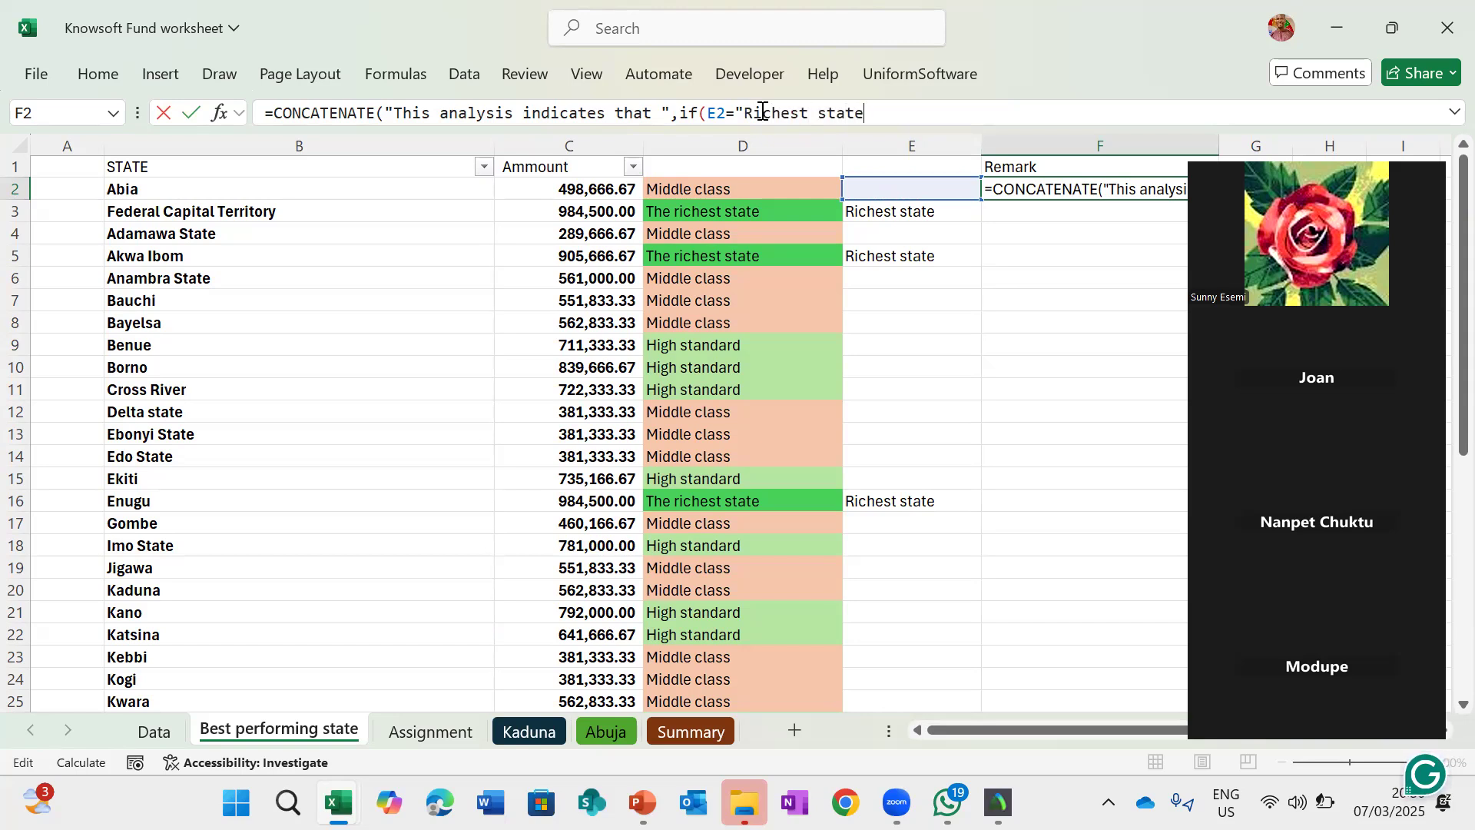
pyautogui.write('",')
pyautogui.click(155, 192)
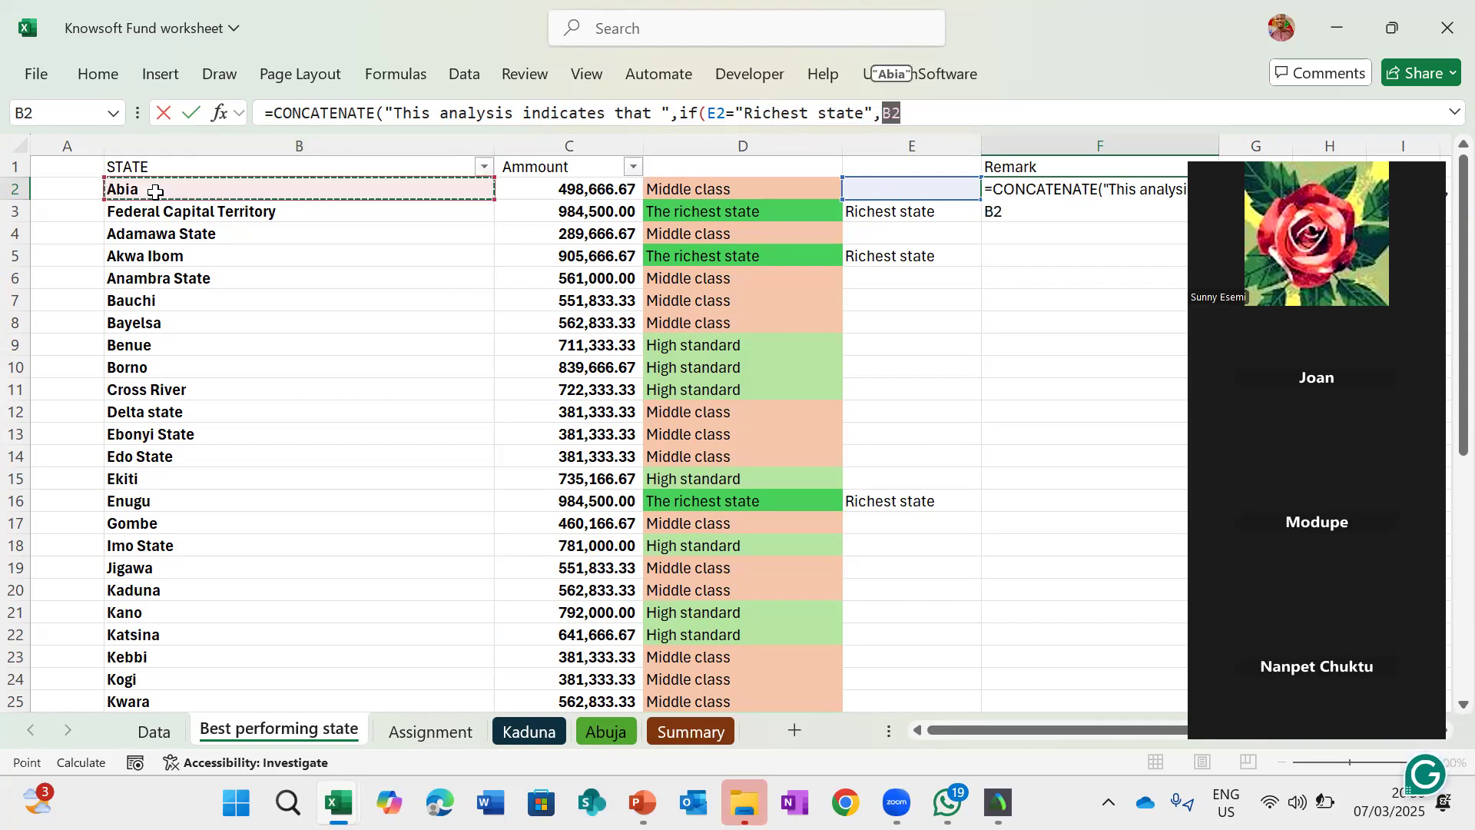
pyautogui.write(',""')
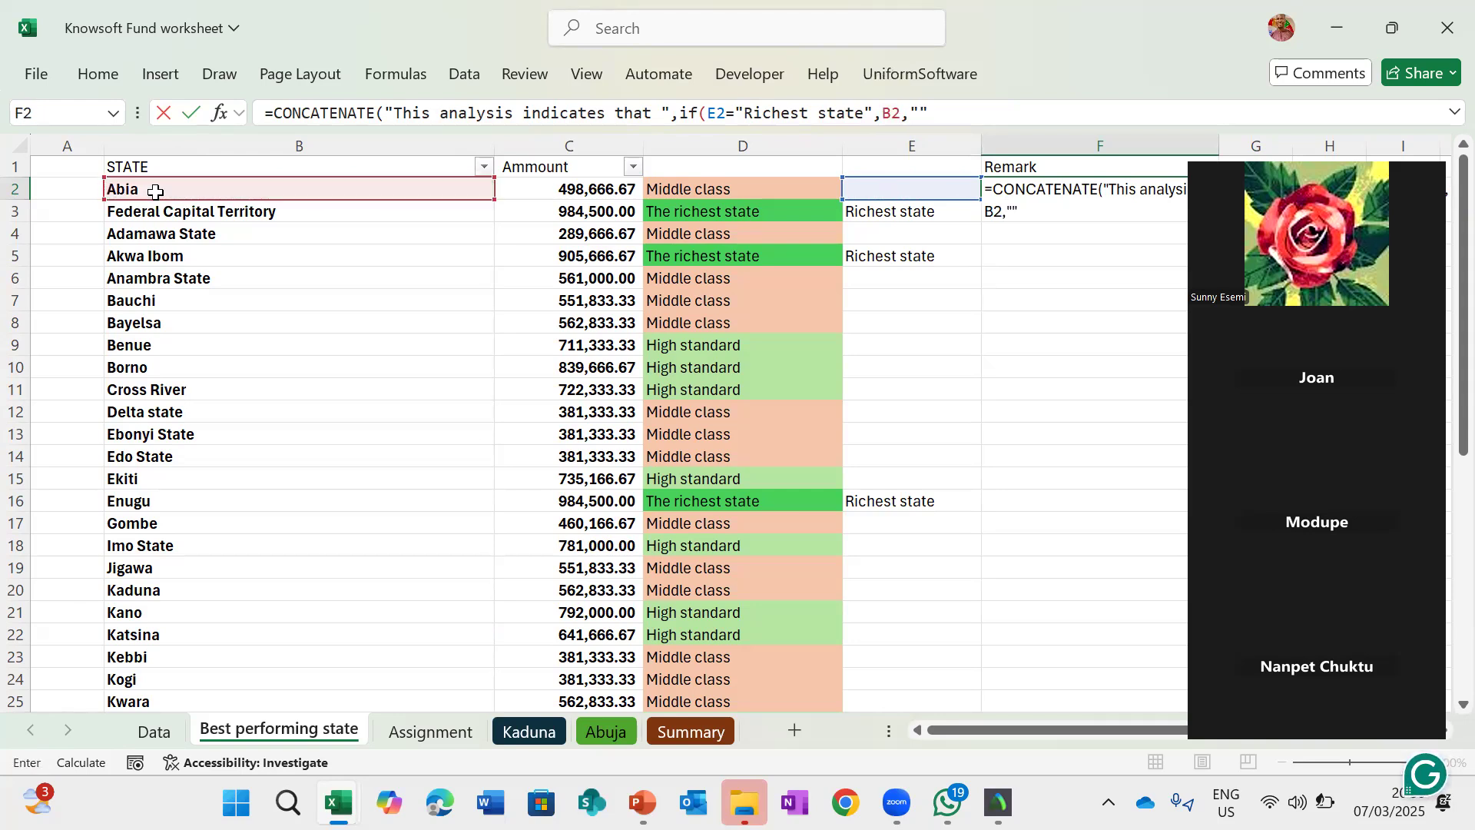
pyautogui.write(')')
# - Close the IF, add the text "in the past three years" as the last argument, and enter F2's formula
pyautogui.write('"in the past th')
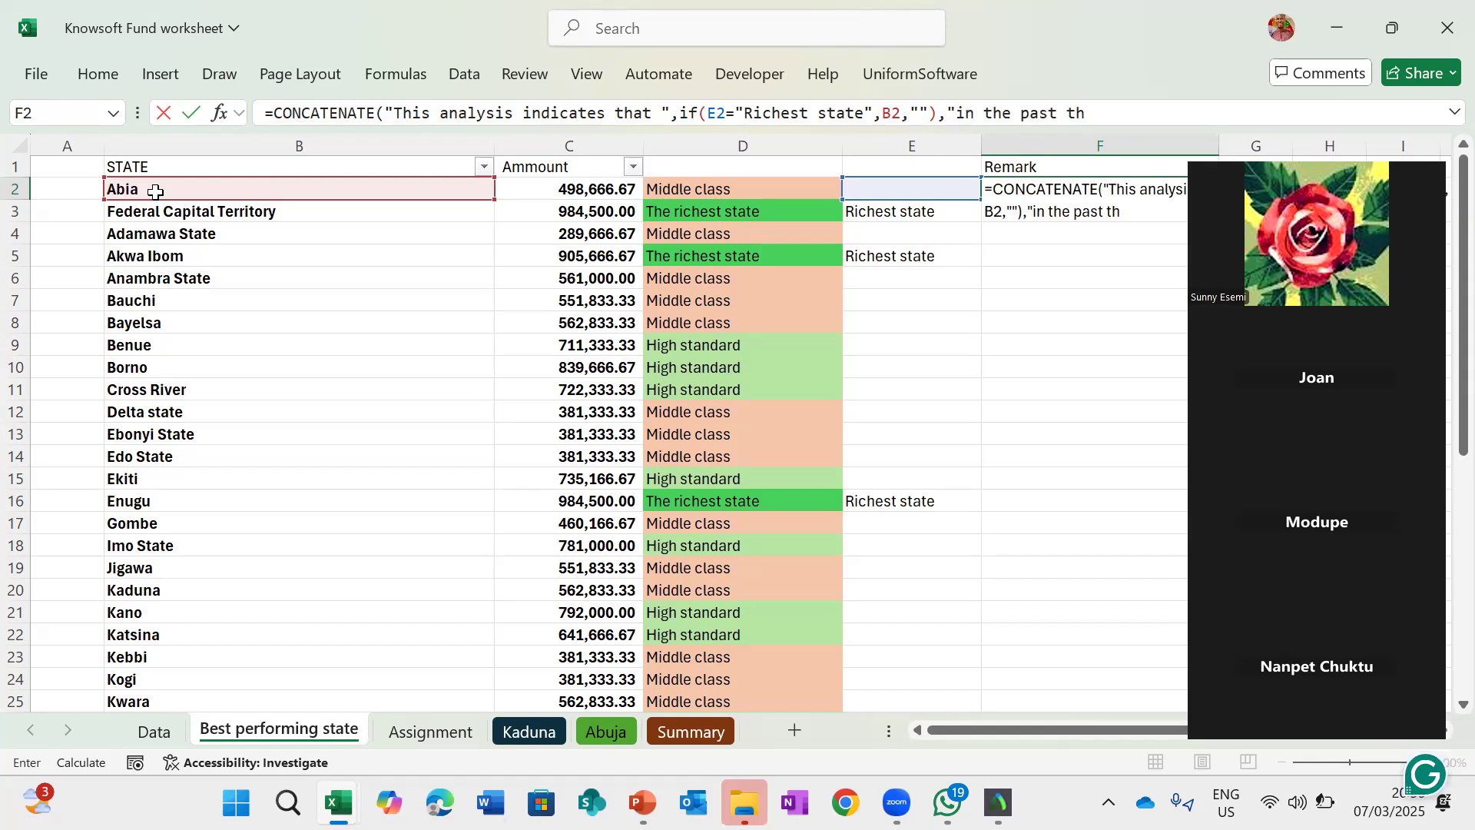
pyautogui.write('ree years")')
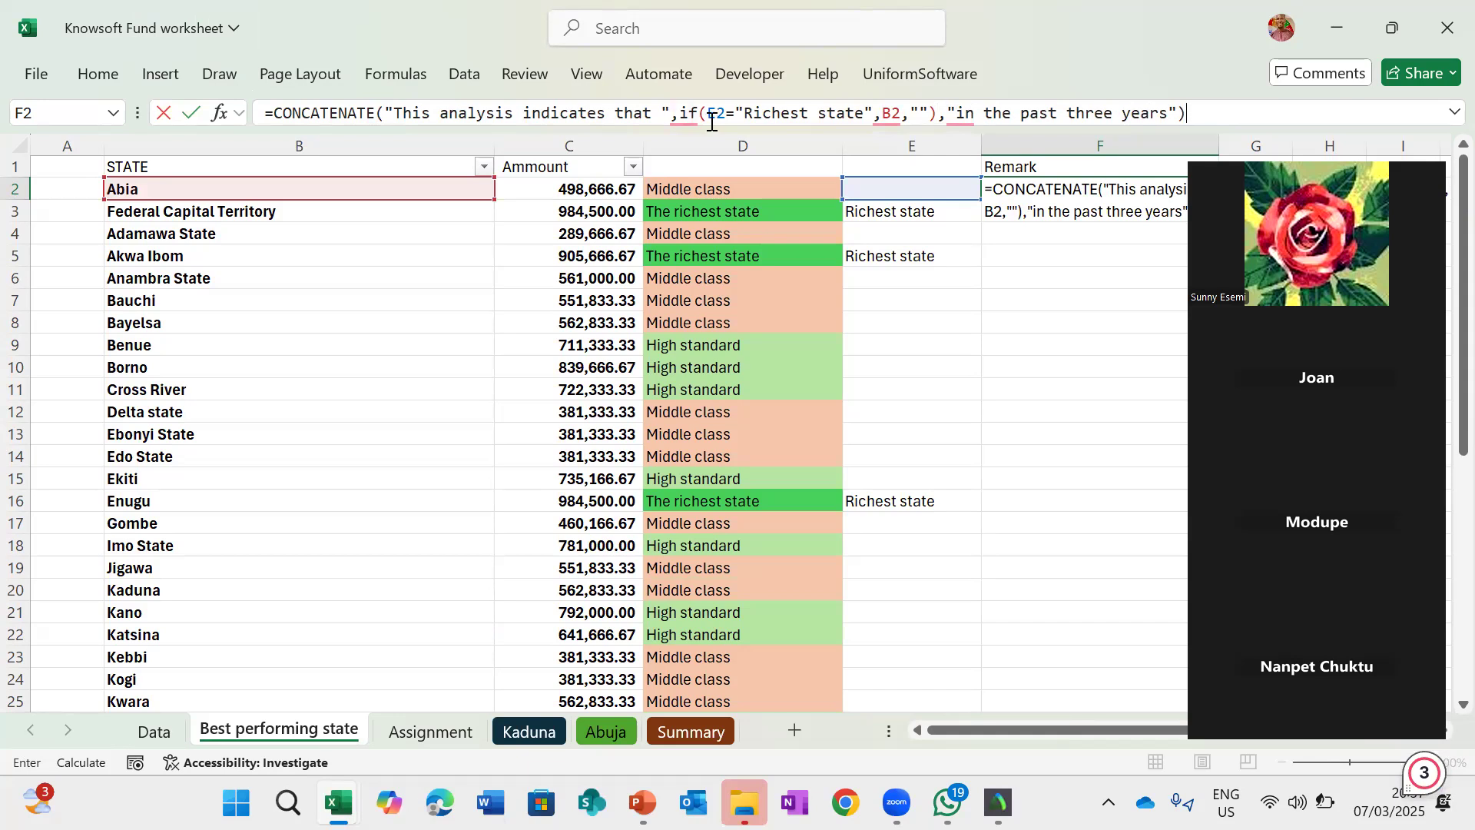
pyautogui.press('Escape')
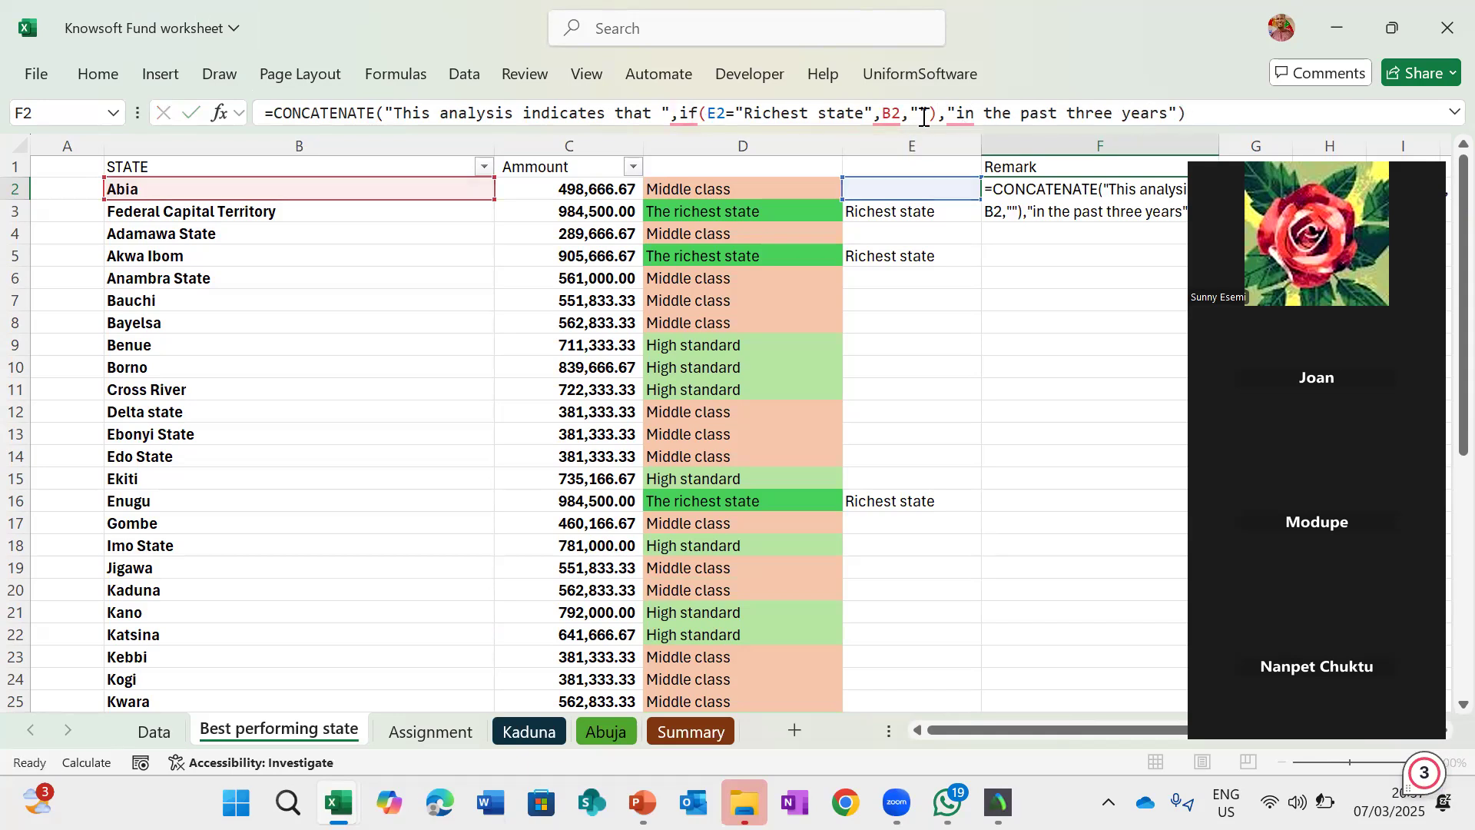
pyautogui.press('Return')
pyautogui.press('Return')
# - Wrap F2's CONCATENATE formula in IF(E2="","",…) so the remark is blank for non-richest states, and enter it
pyautogui.hscroll(2, 1047, 298)
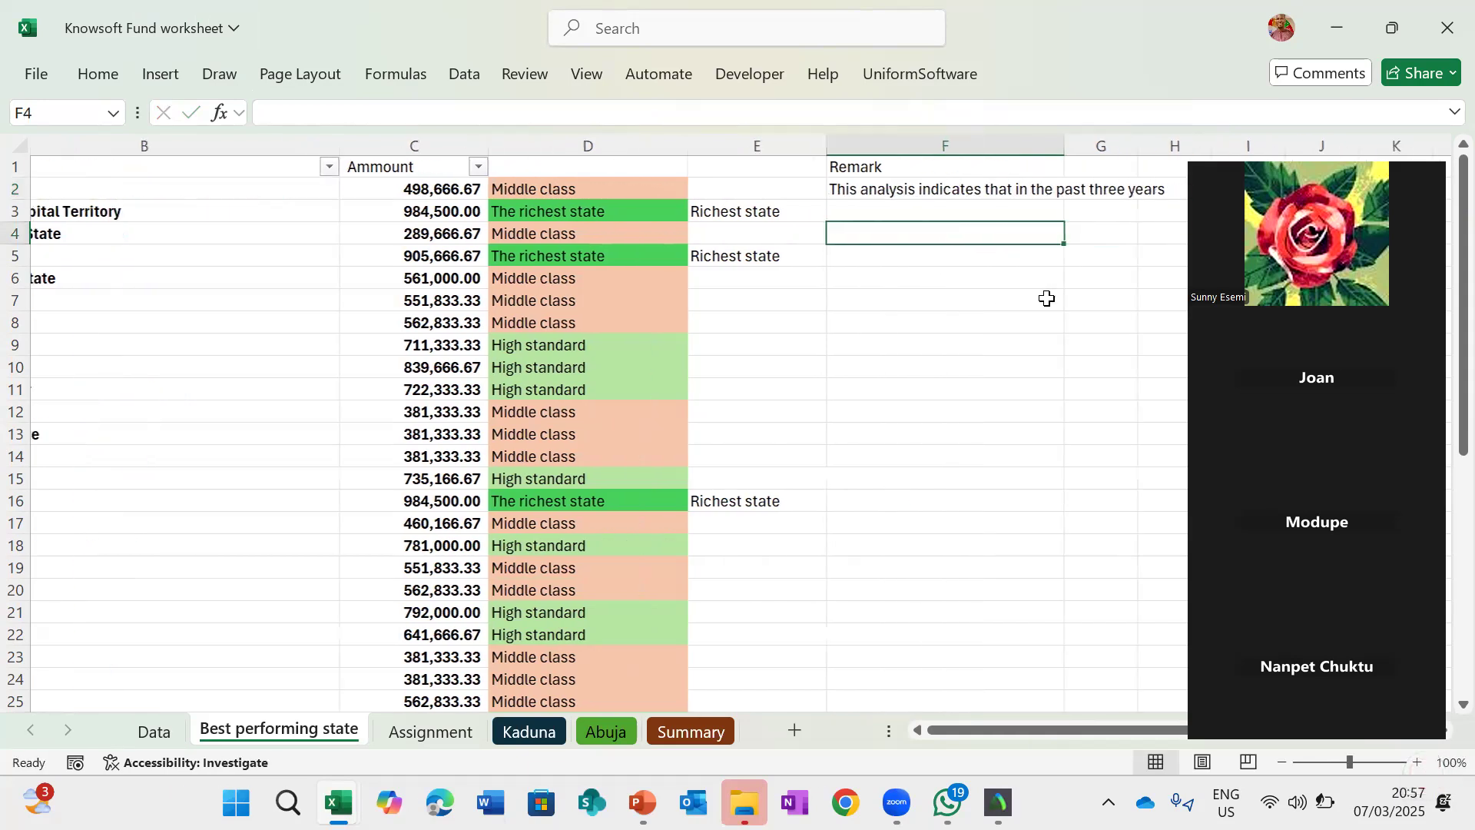
pyautogui.hscroll(2, 1048, 298)
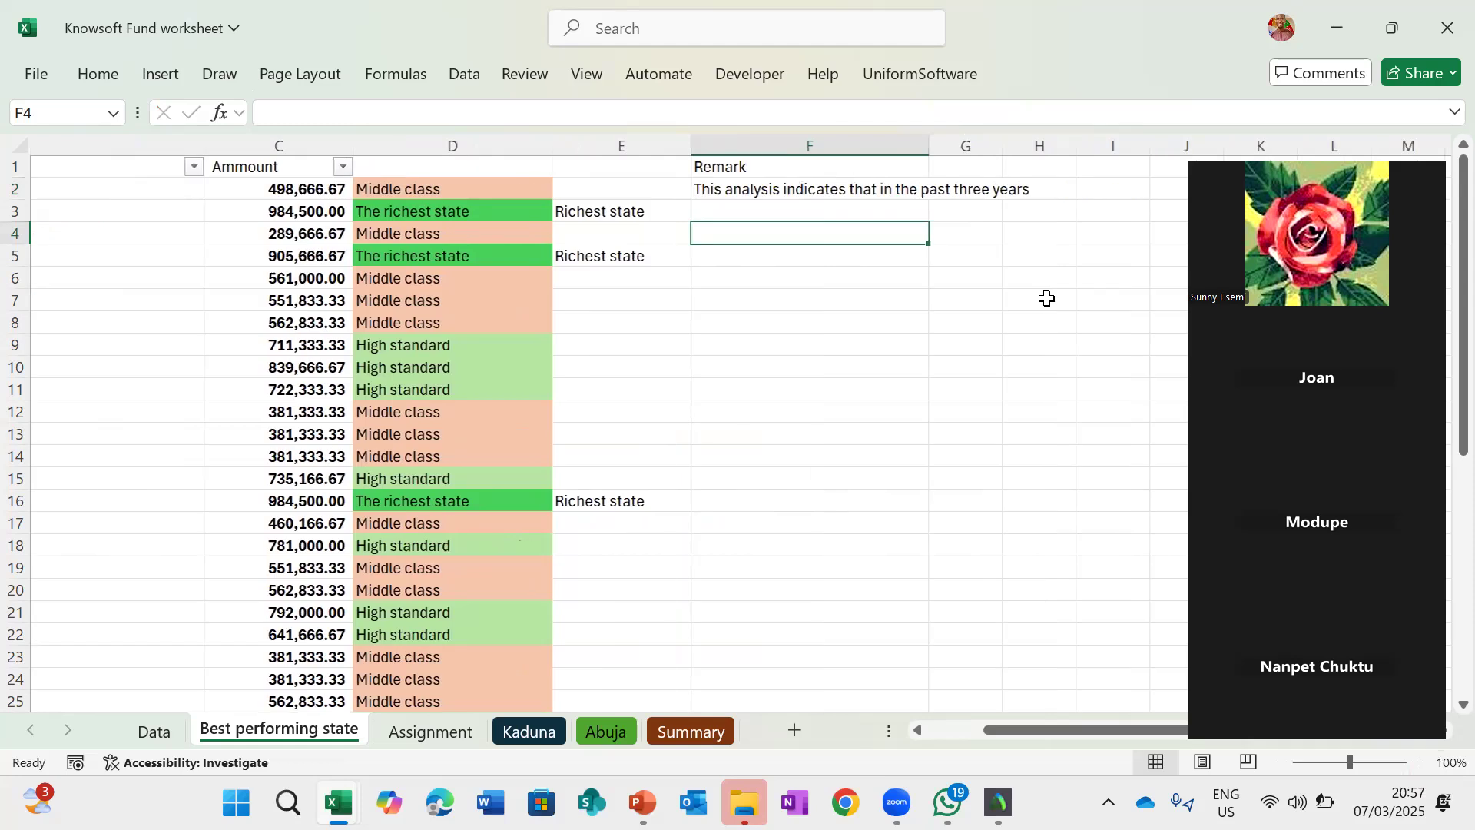
pyautogui.click(749, 188)
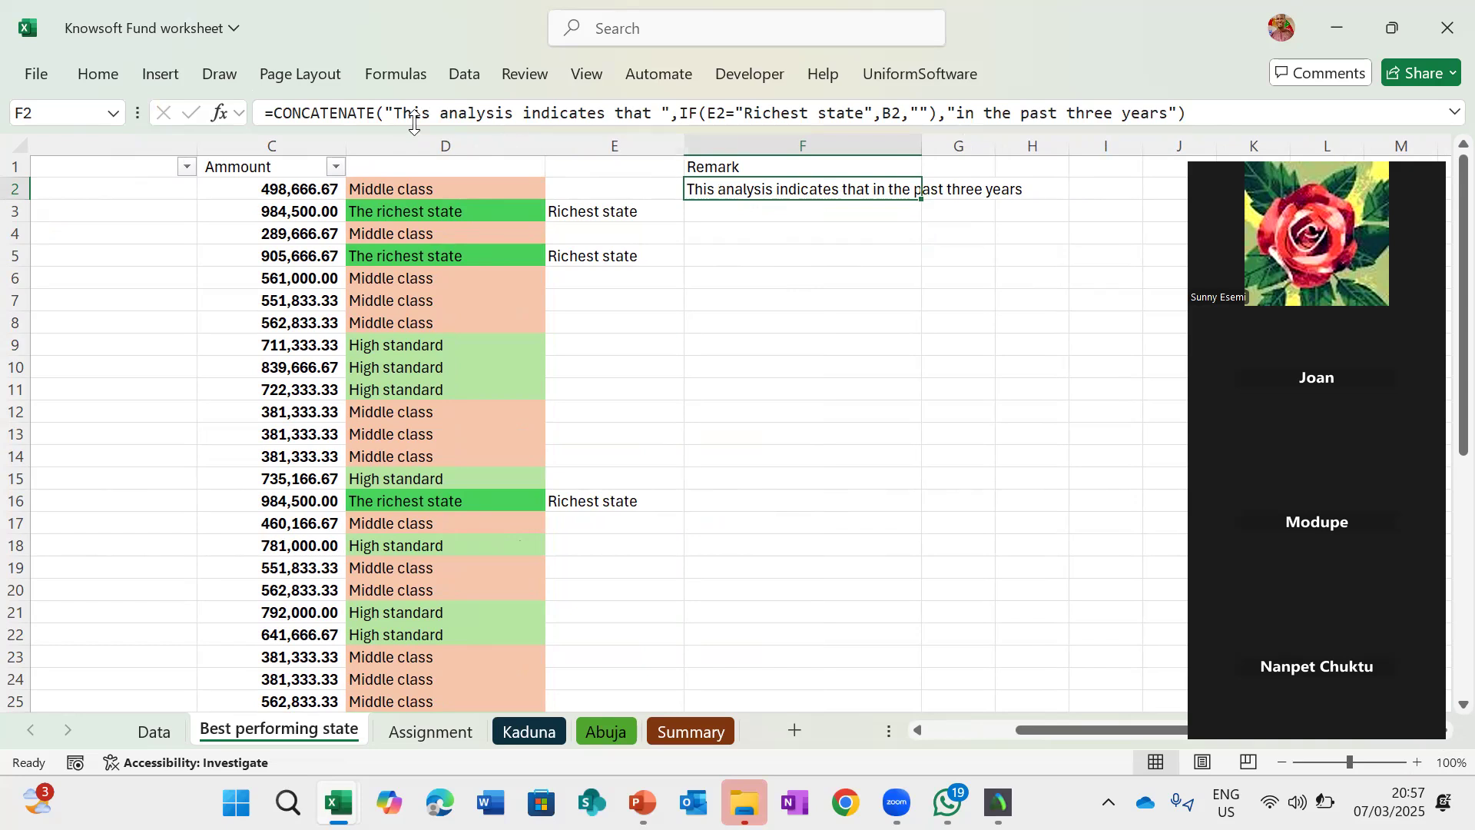
pyautogui.click(273, 113)
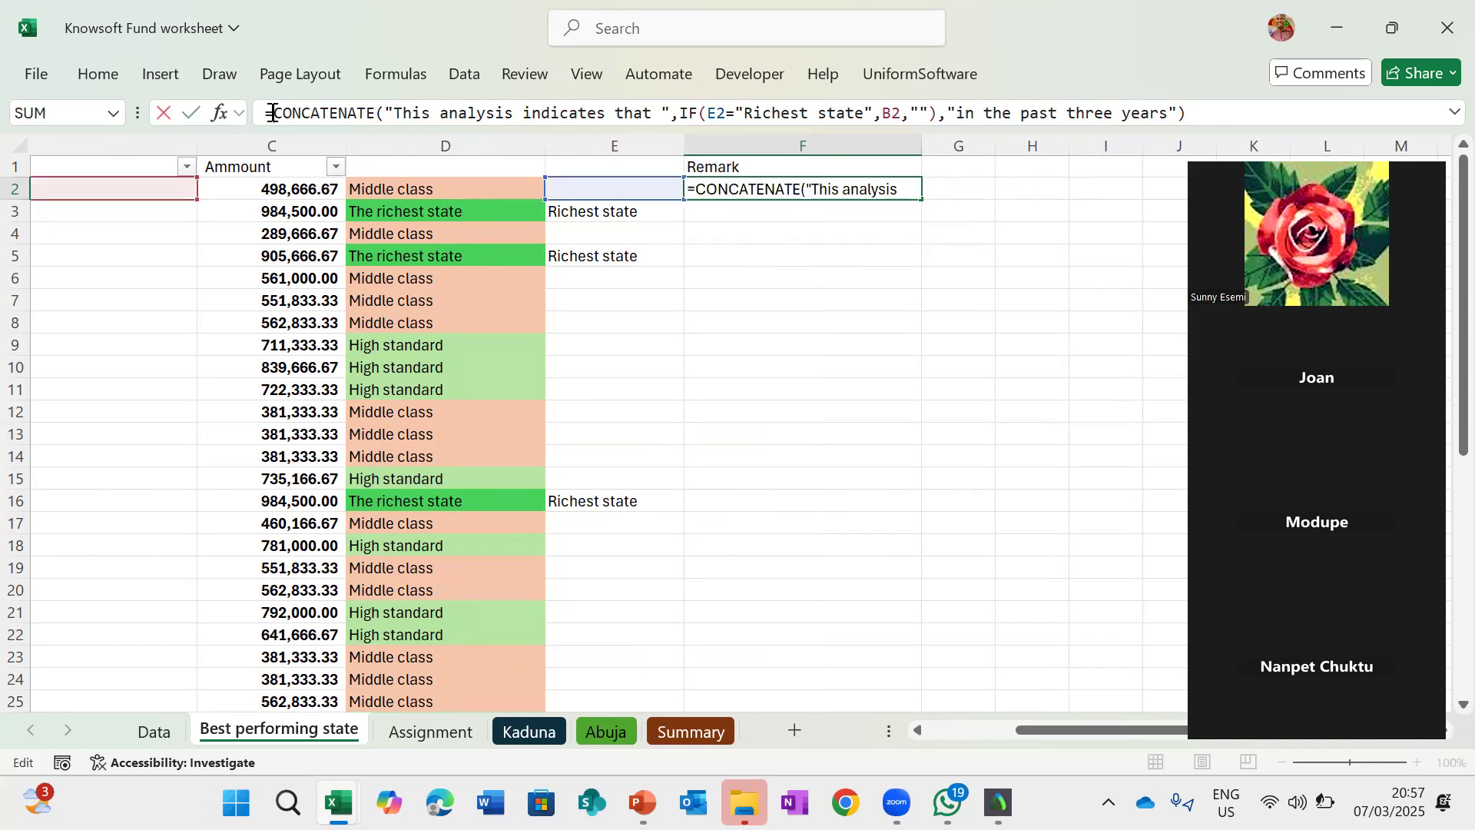
pyautogui.write('if(')
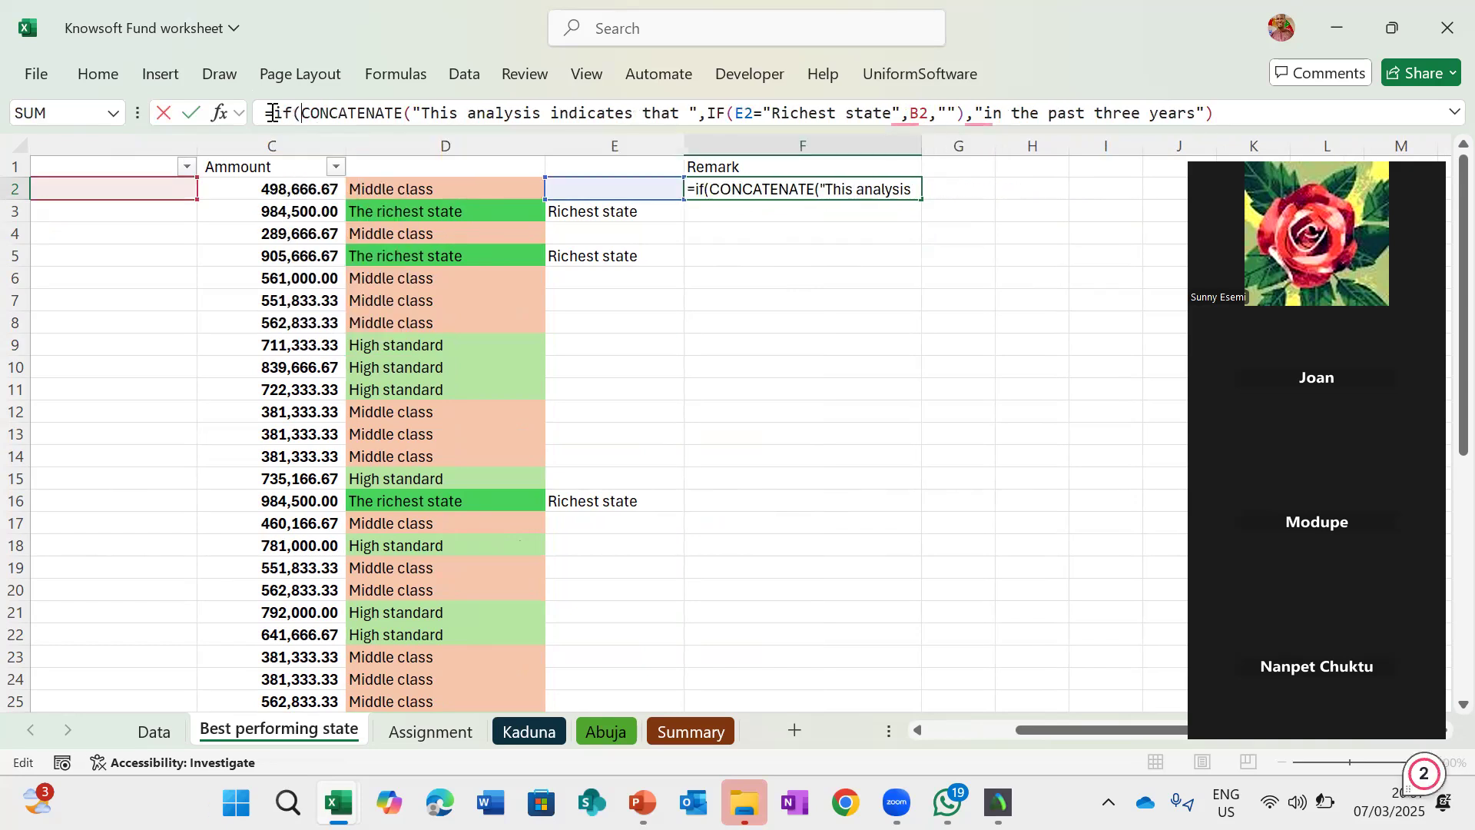
pyautogui.click(603, 189)
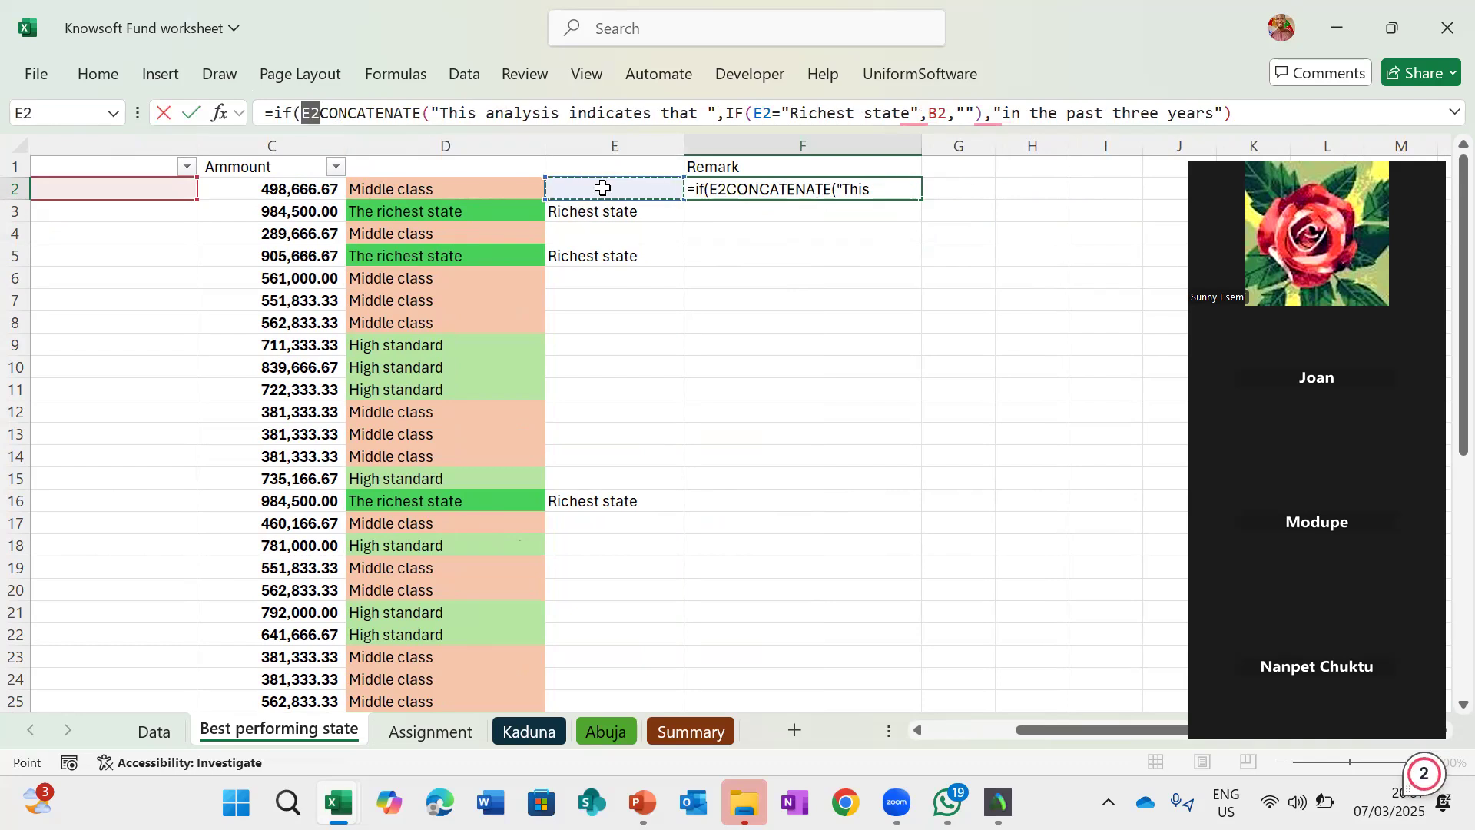
pyautogui.write('=""')
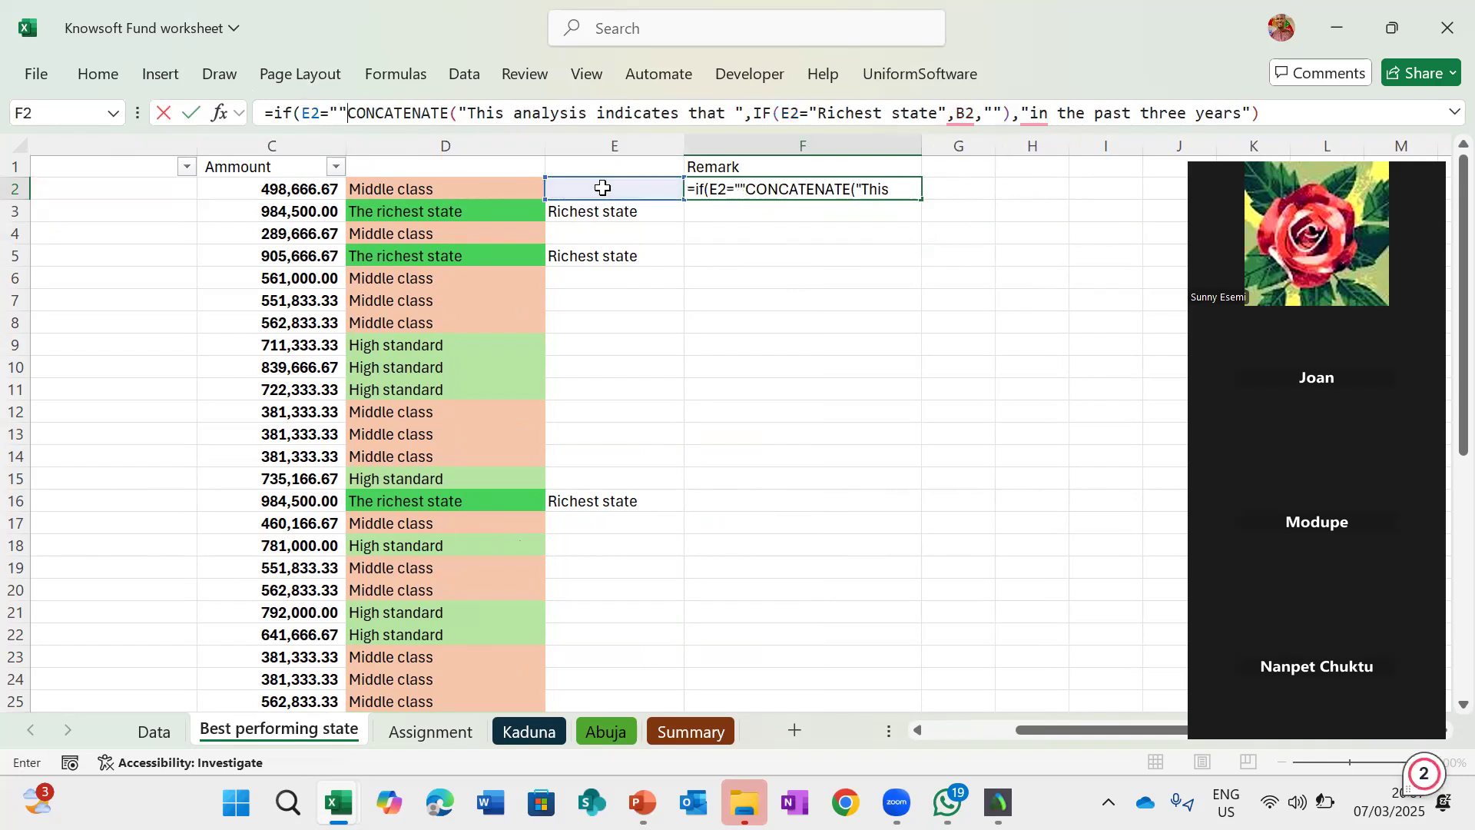
pyautogui.write(',')
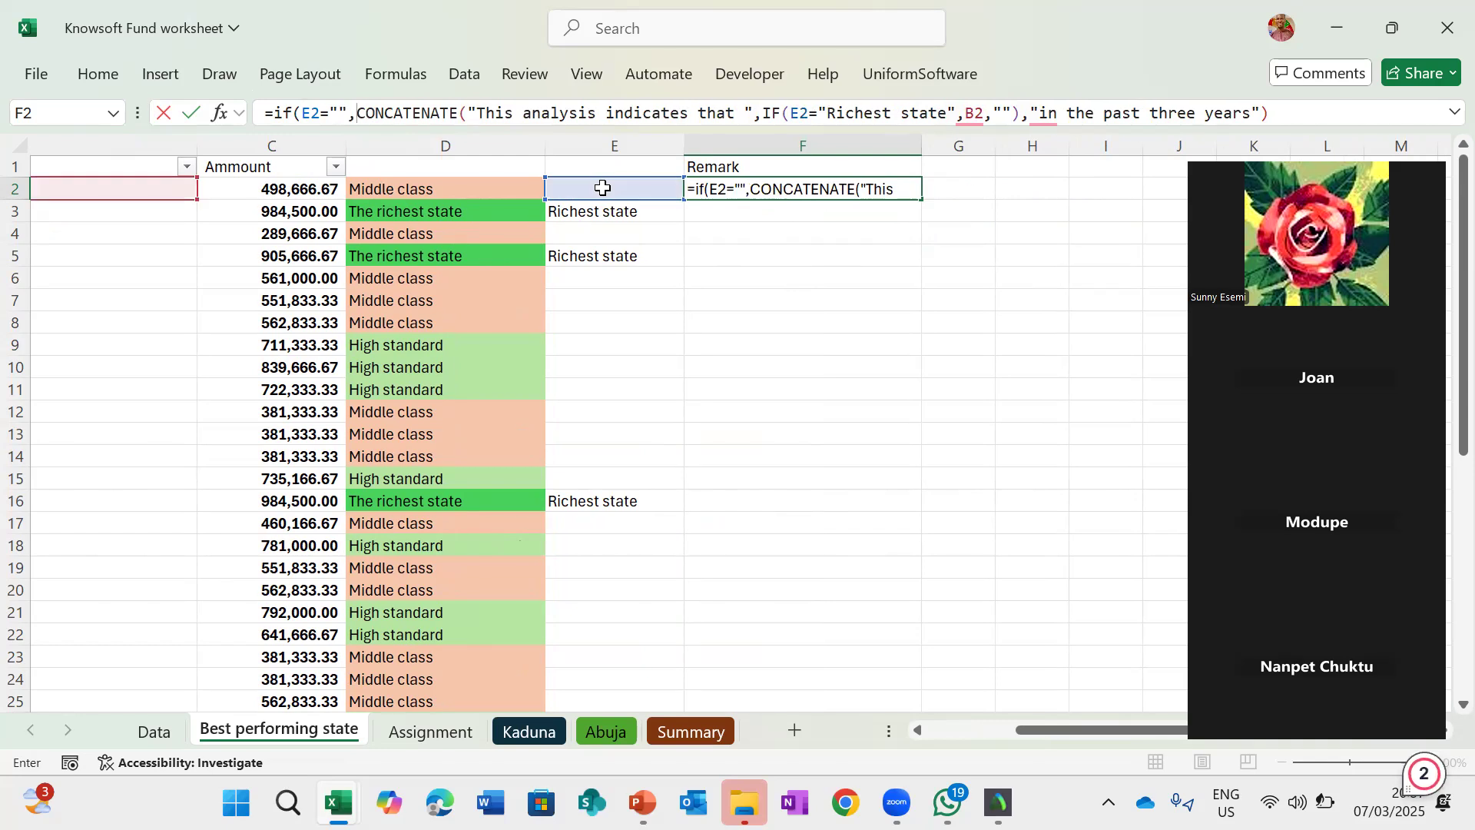
pyautogui.write('"",')
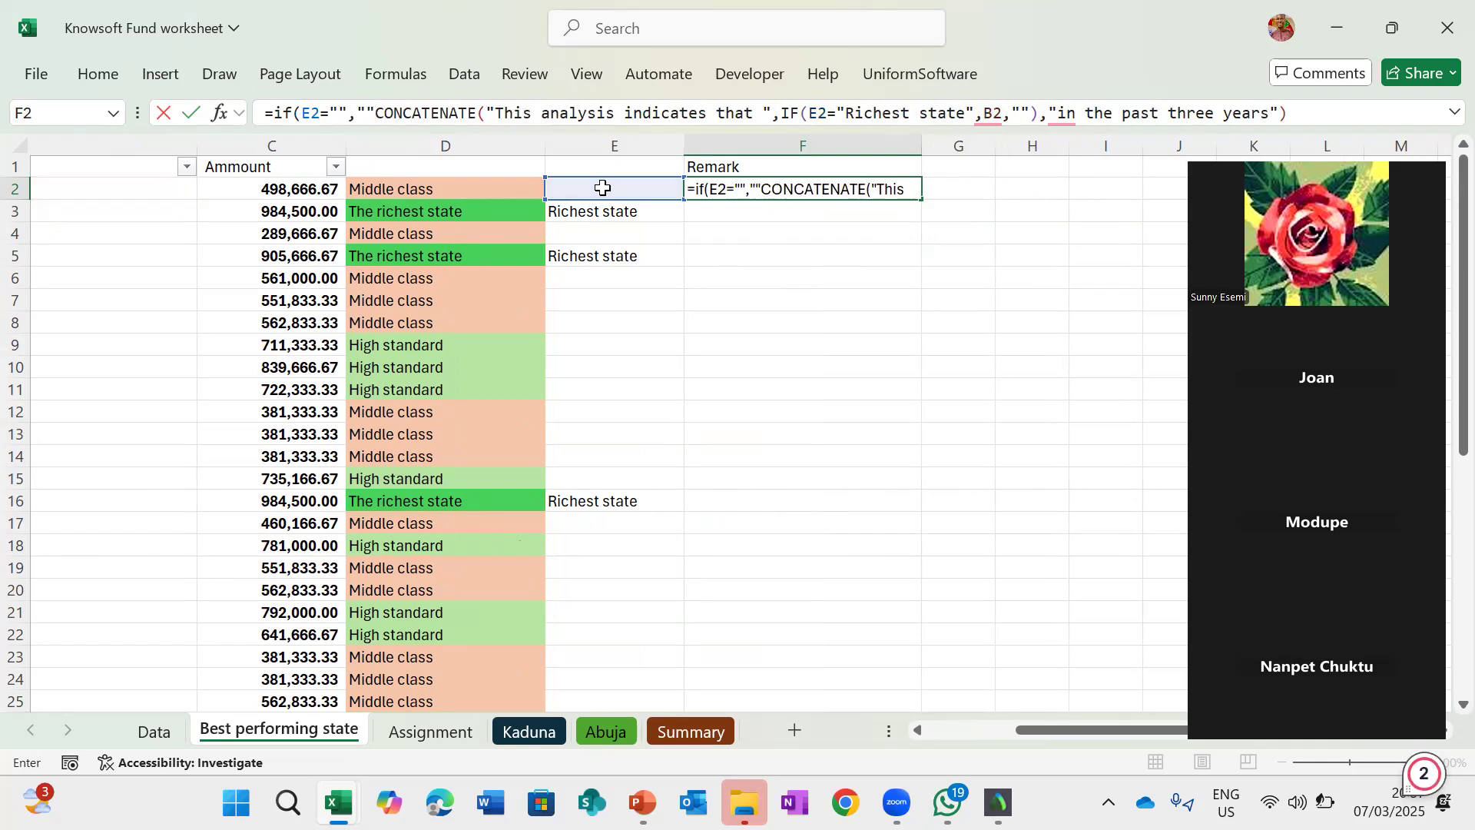
pyautogui.click(1348, 110)
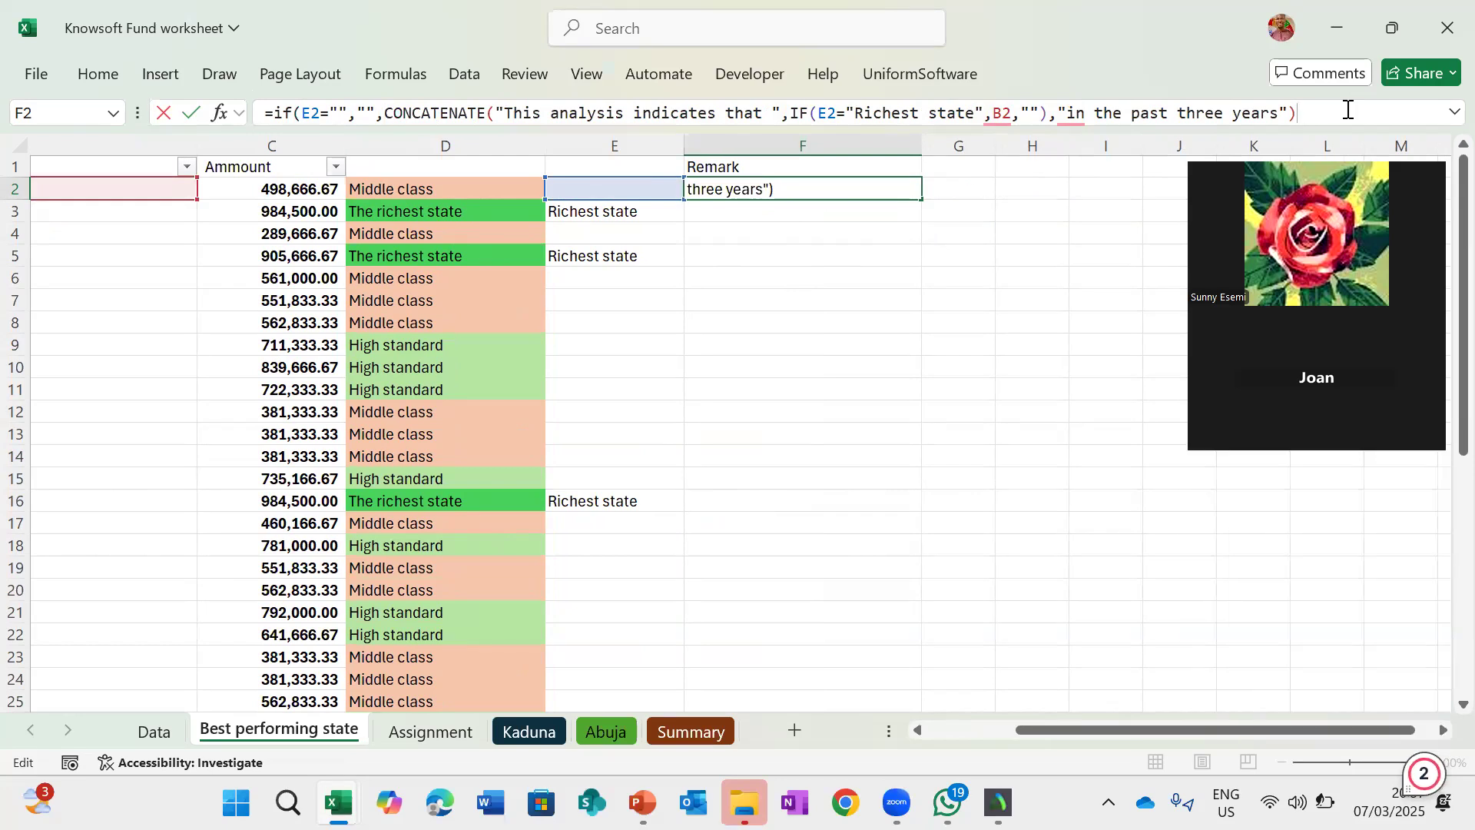
pyautogui.press('Return')
pyautogui.press('Return')
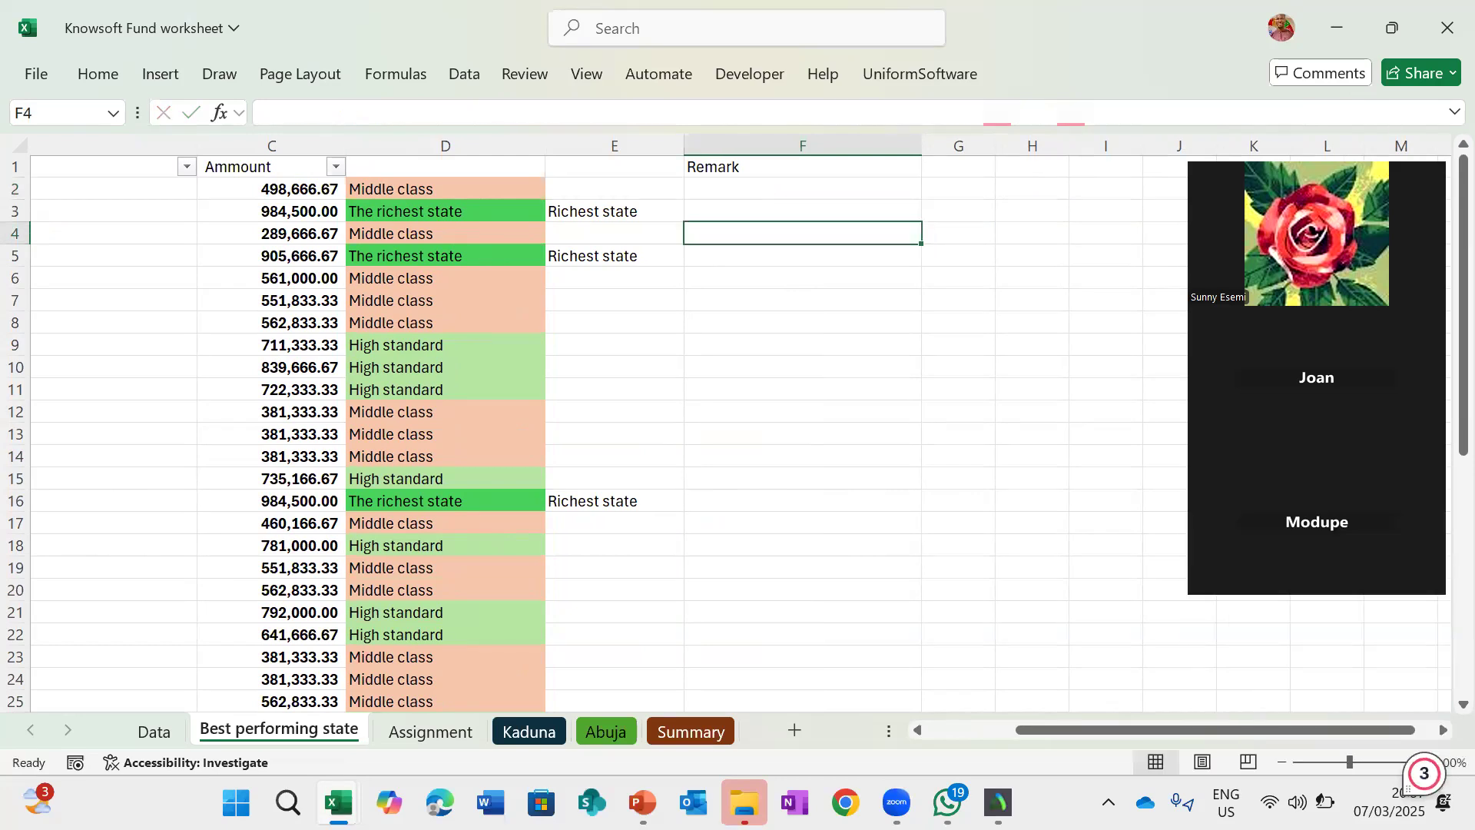
# - Fill F2's formula down the Remark column to row 38
pyautogui.click(864, 195)
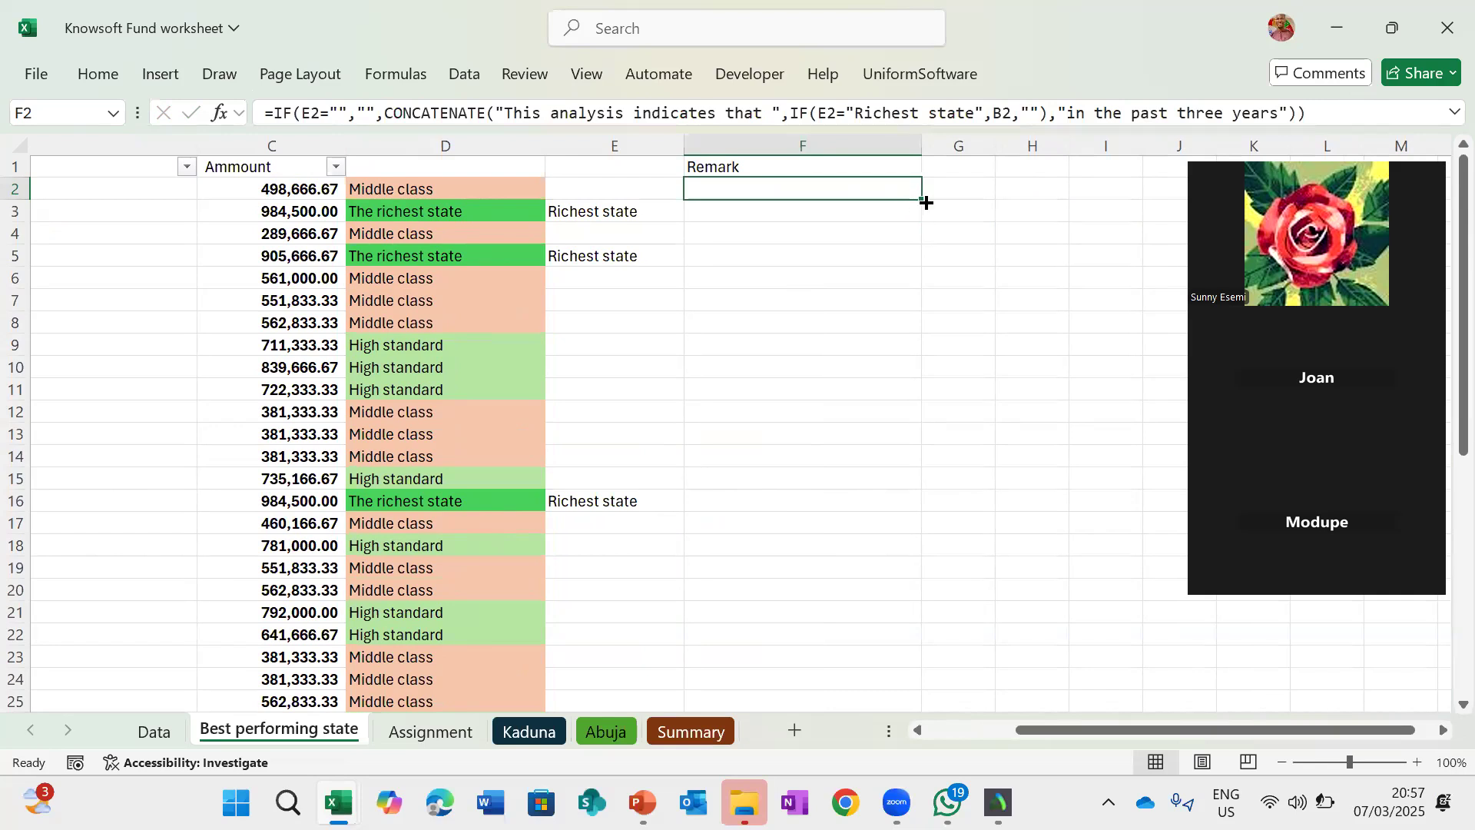
pyautogui.doubleClick(923, 200)
pyautogui.scroll(-7, 841, 415)
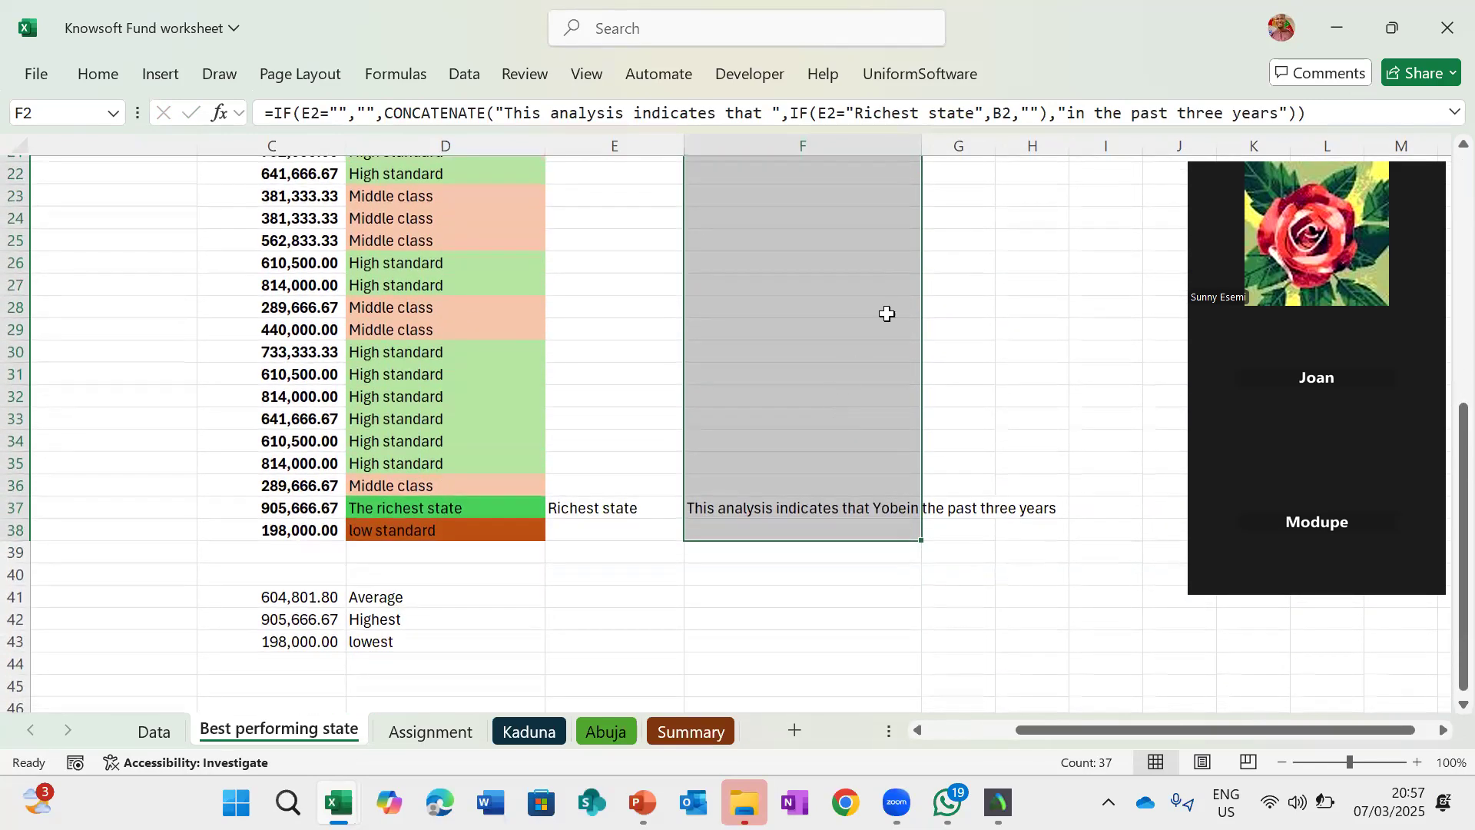
# - Adjust the width of the Remark column, cancelling an accidental cell move
pyautogui.moveTo(924, 137); pyautogui.dragTo(1200, 140)
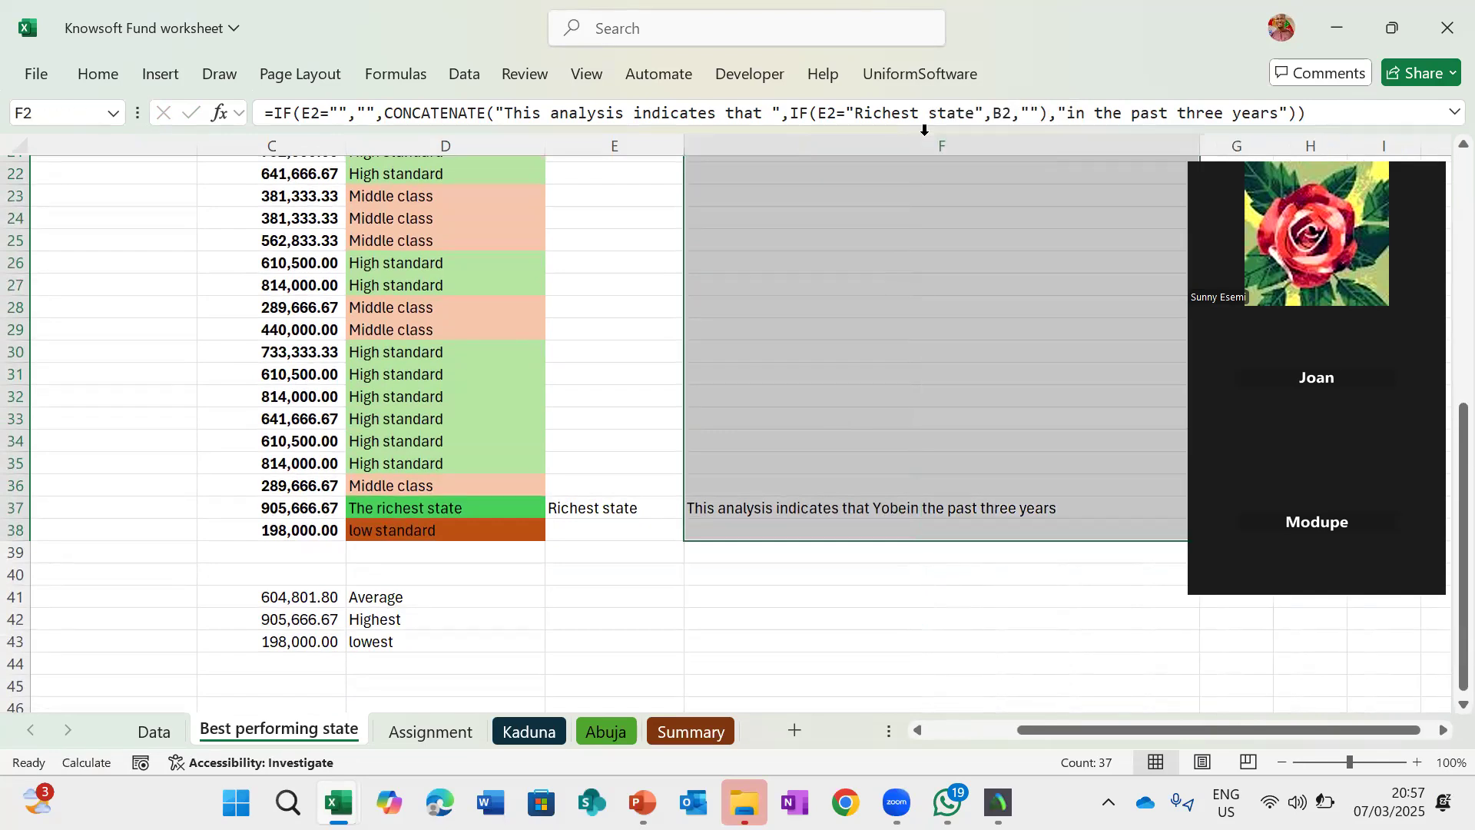
pyautogui.scroll(7, 857, 358)
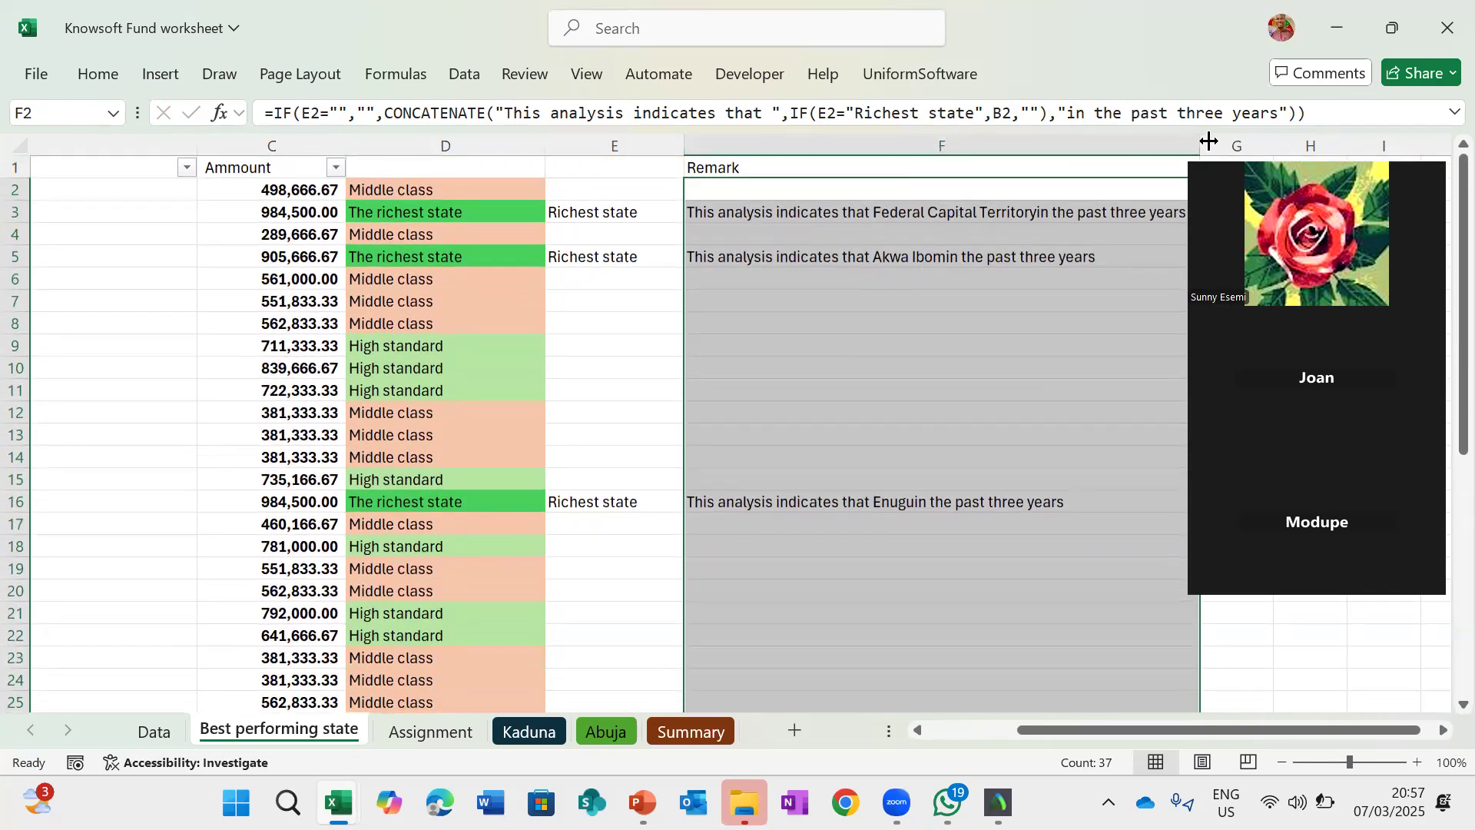
pyautogui.moveTo(1199, 144); pyautogui.dragTo(948, 173)
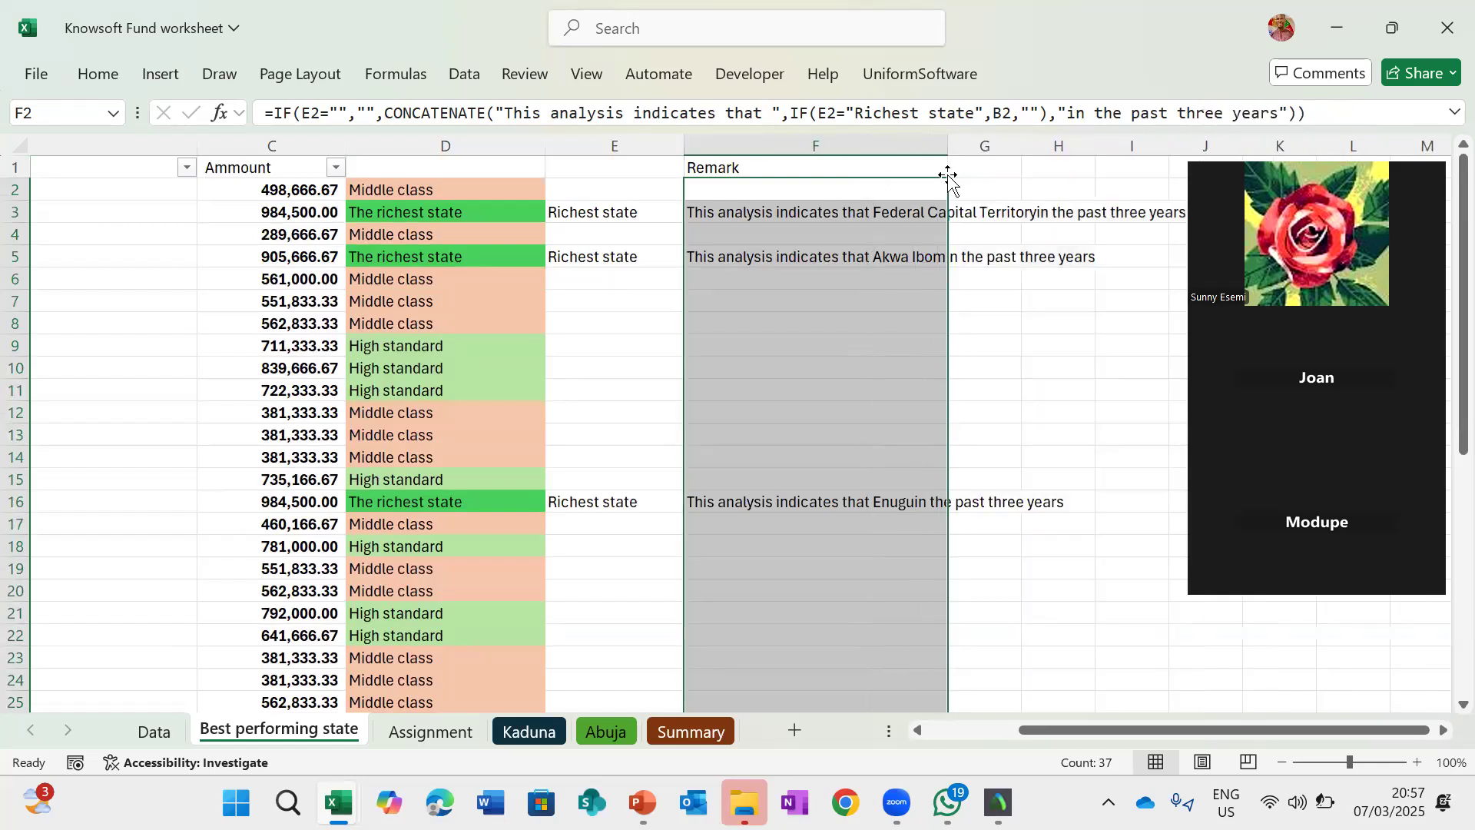
pyautogui.click(740, 211)
pyautogui.moveTo(740, 199); pyautogui.dragTo(741, 201)
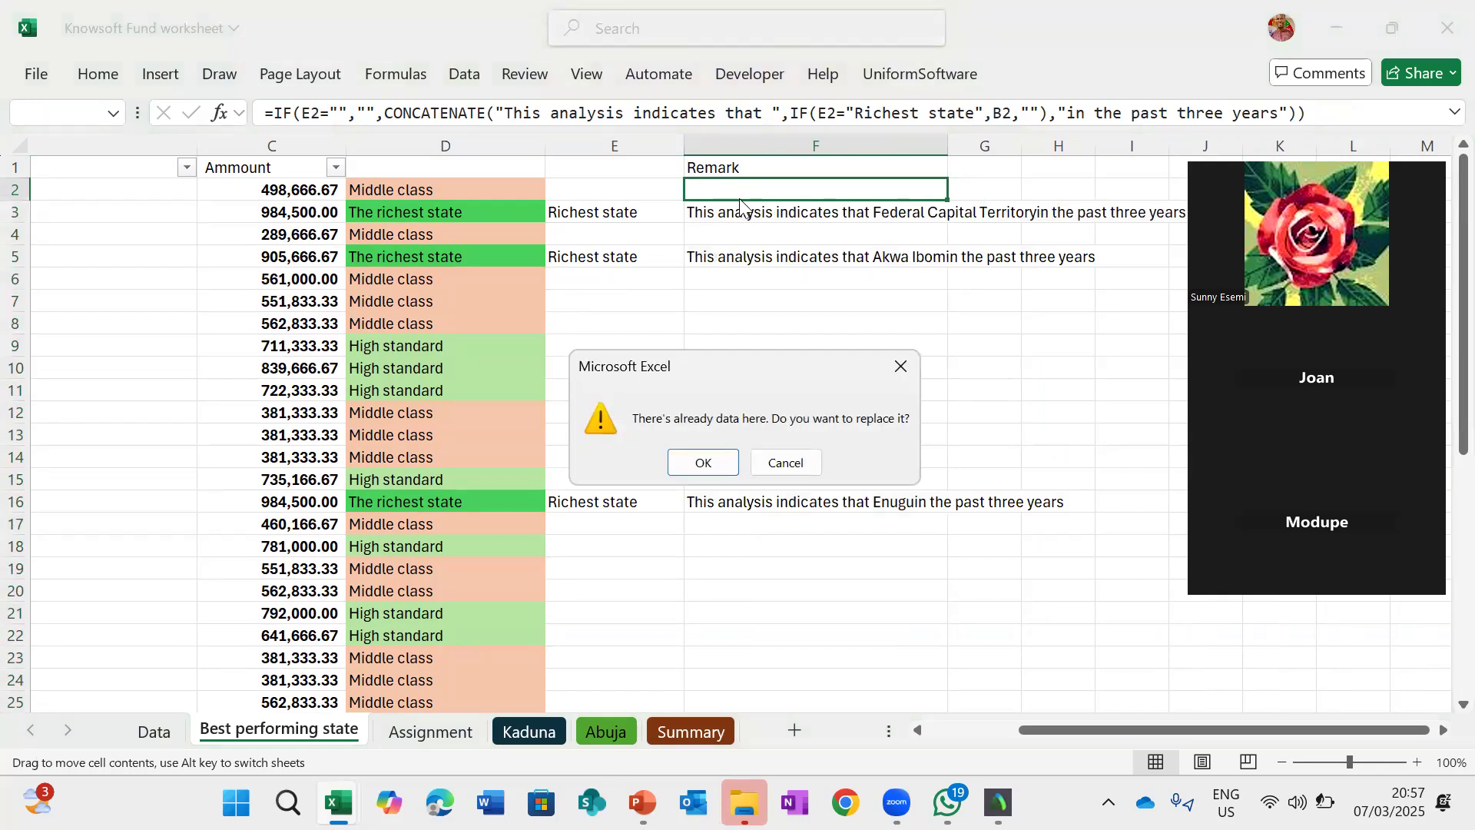
pyautogui.press('Escape')
pyautogui.click(736, 189)
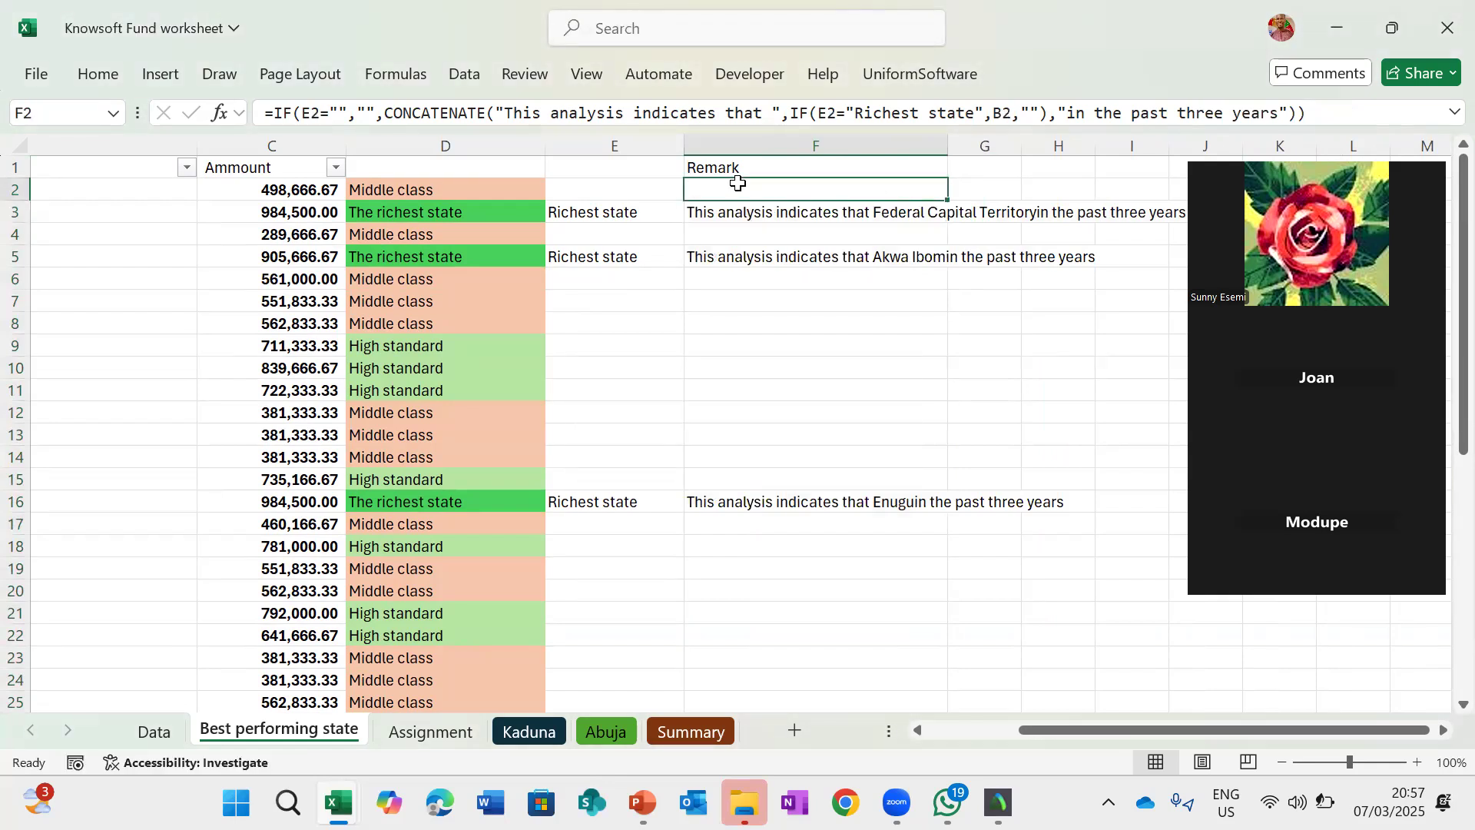
# - Use Format Painter to copy F2's wrapped-text formatting onto the rest of the Remark column
pyautogui.click(98, 75)
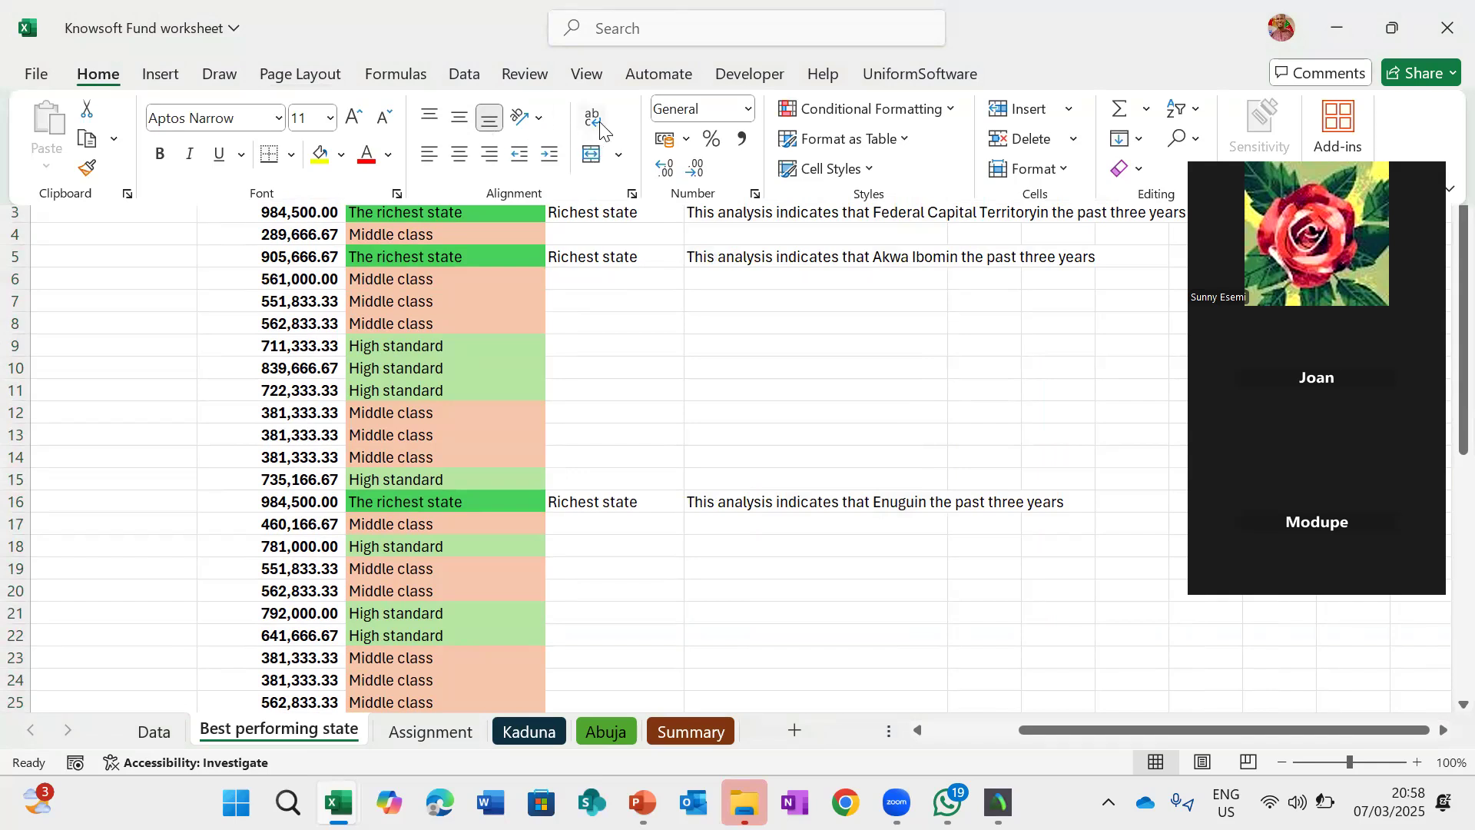
pyautogui.click(826, 373)
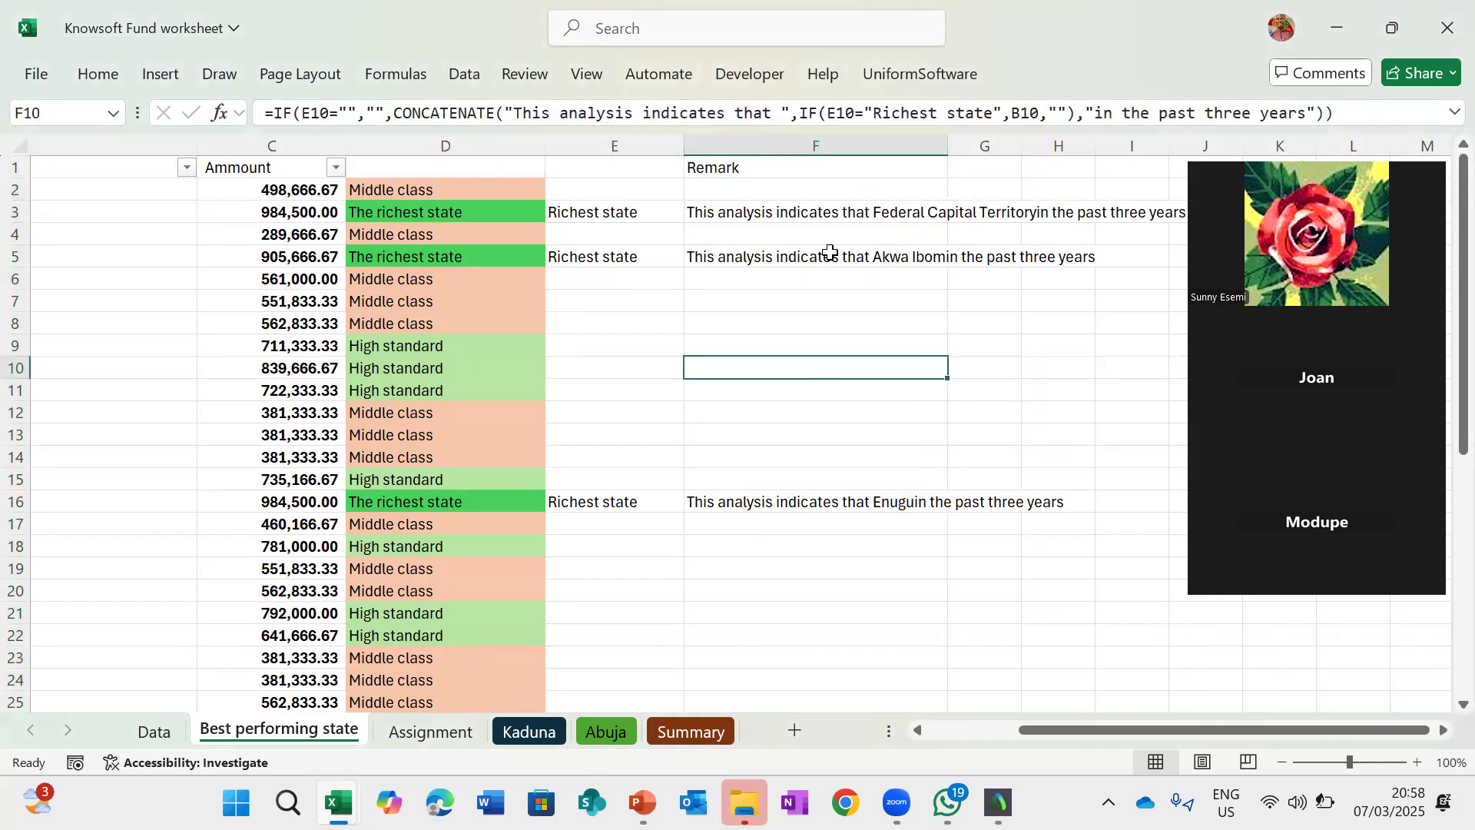
pyautogui.click(783, 188)
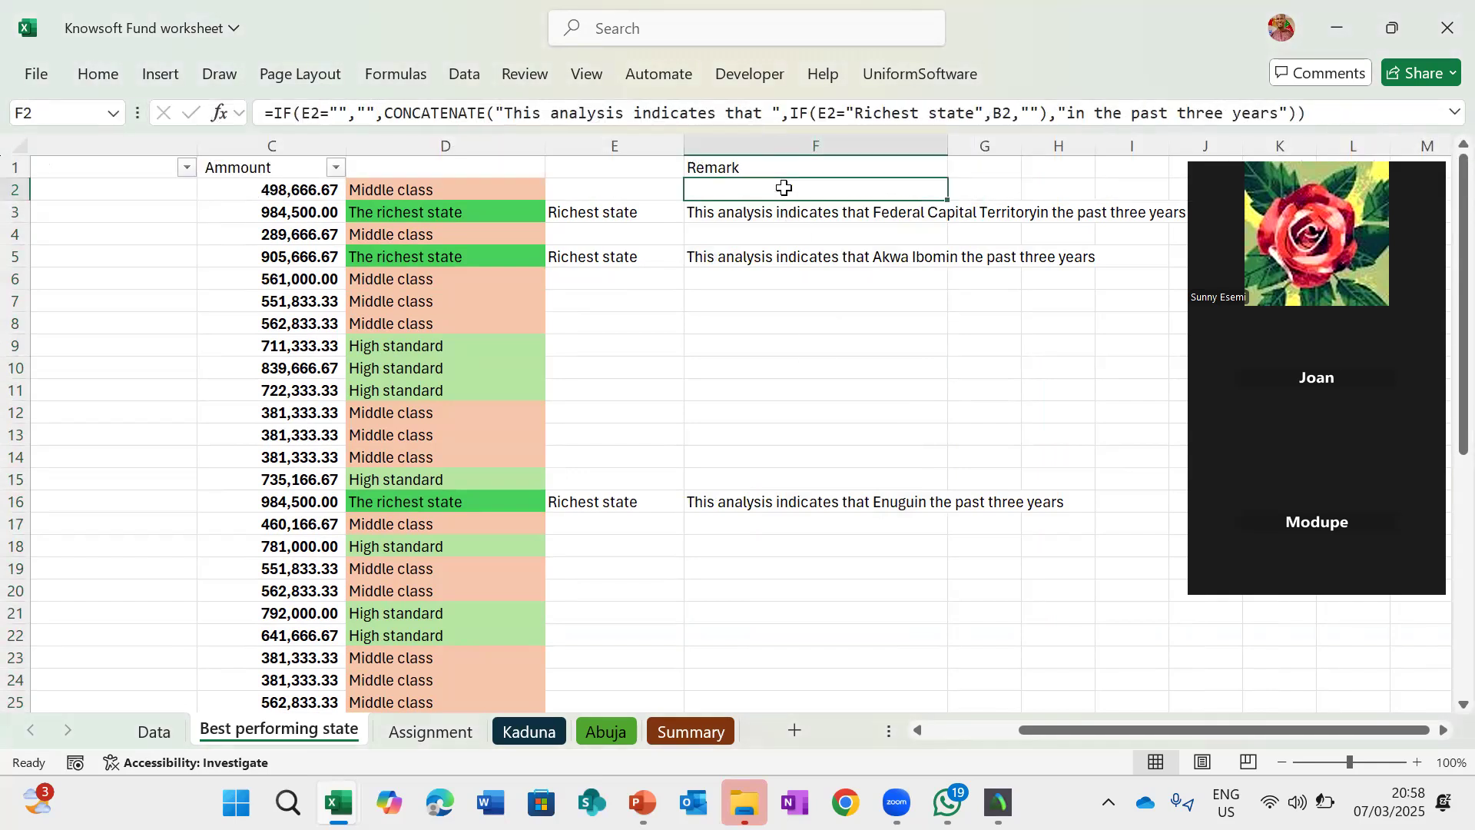
pyautogui.click(97, 74)
pyautogui.click(86, 167)
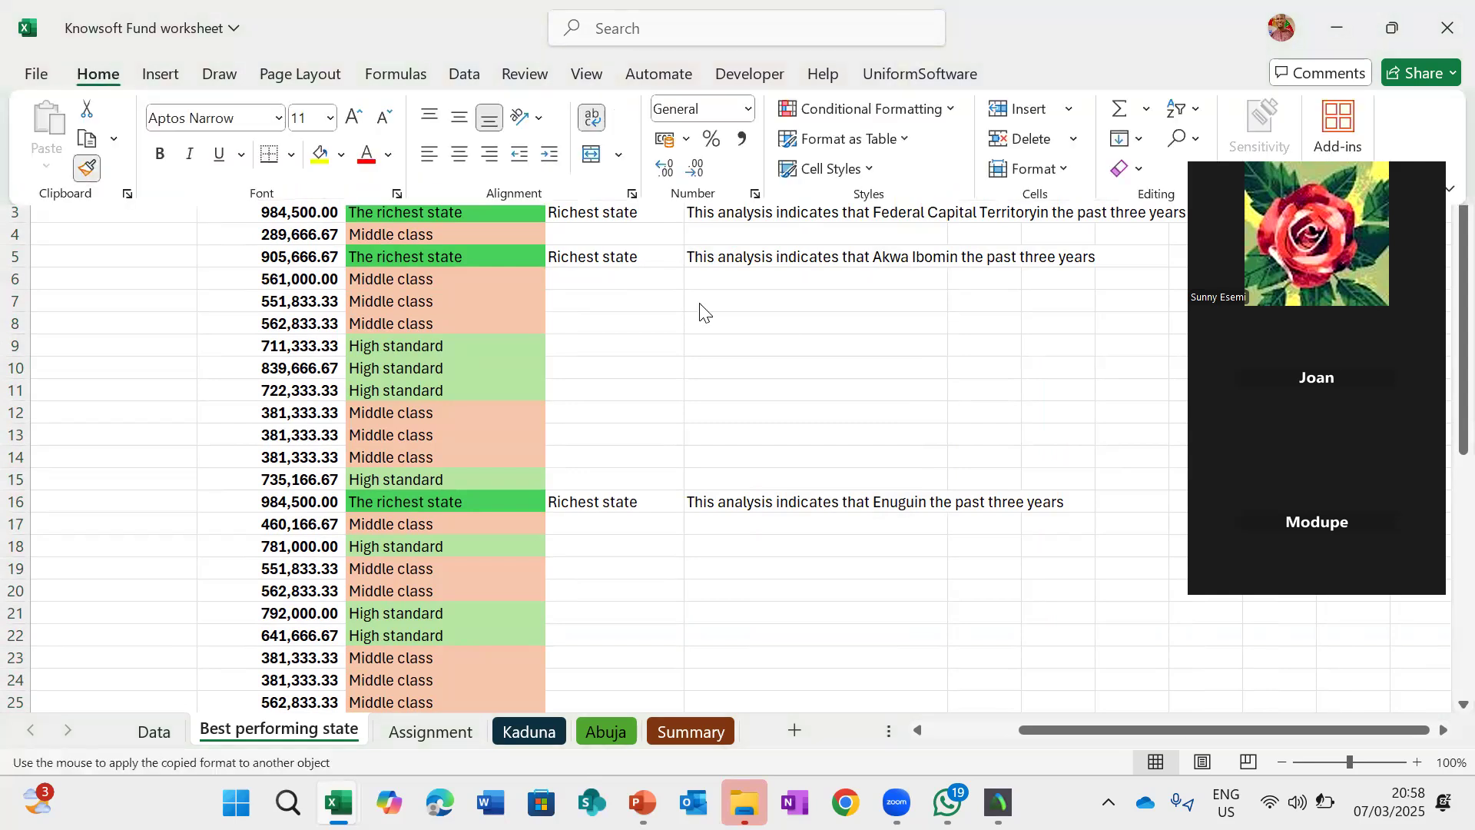
pyautogui.moveTo(754, 214)
pyautogui.mouseDown()
pyautogui.moveTo(776, 697)
pyautogui.moveTo(789, 638)
pyautogui.moveTo(788, 685)
pyautogui.mouseUp()
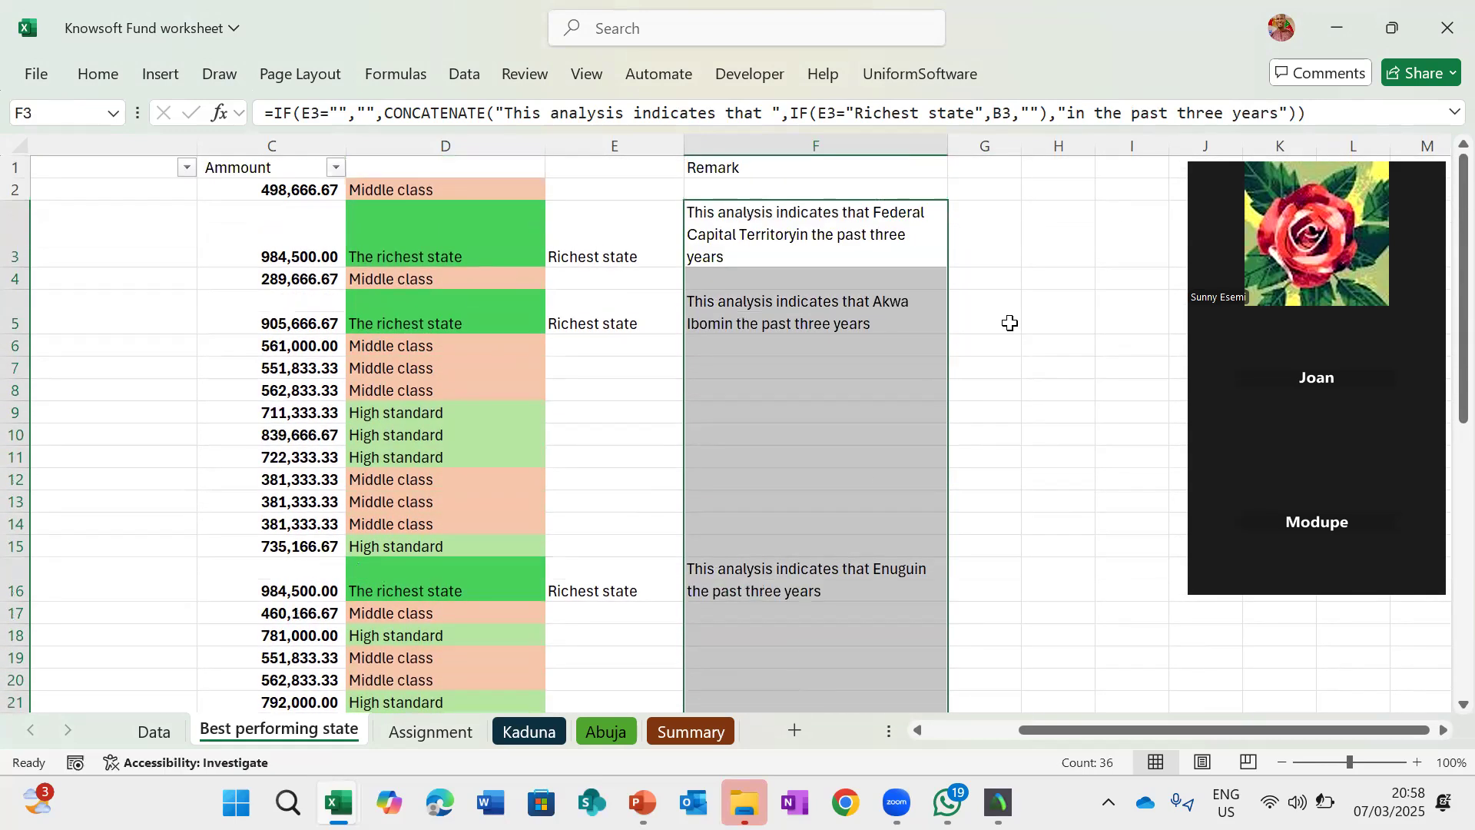
pyautogui.click(1030, 395)
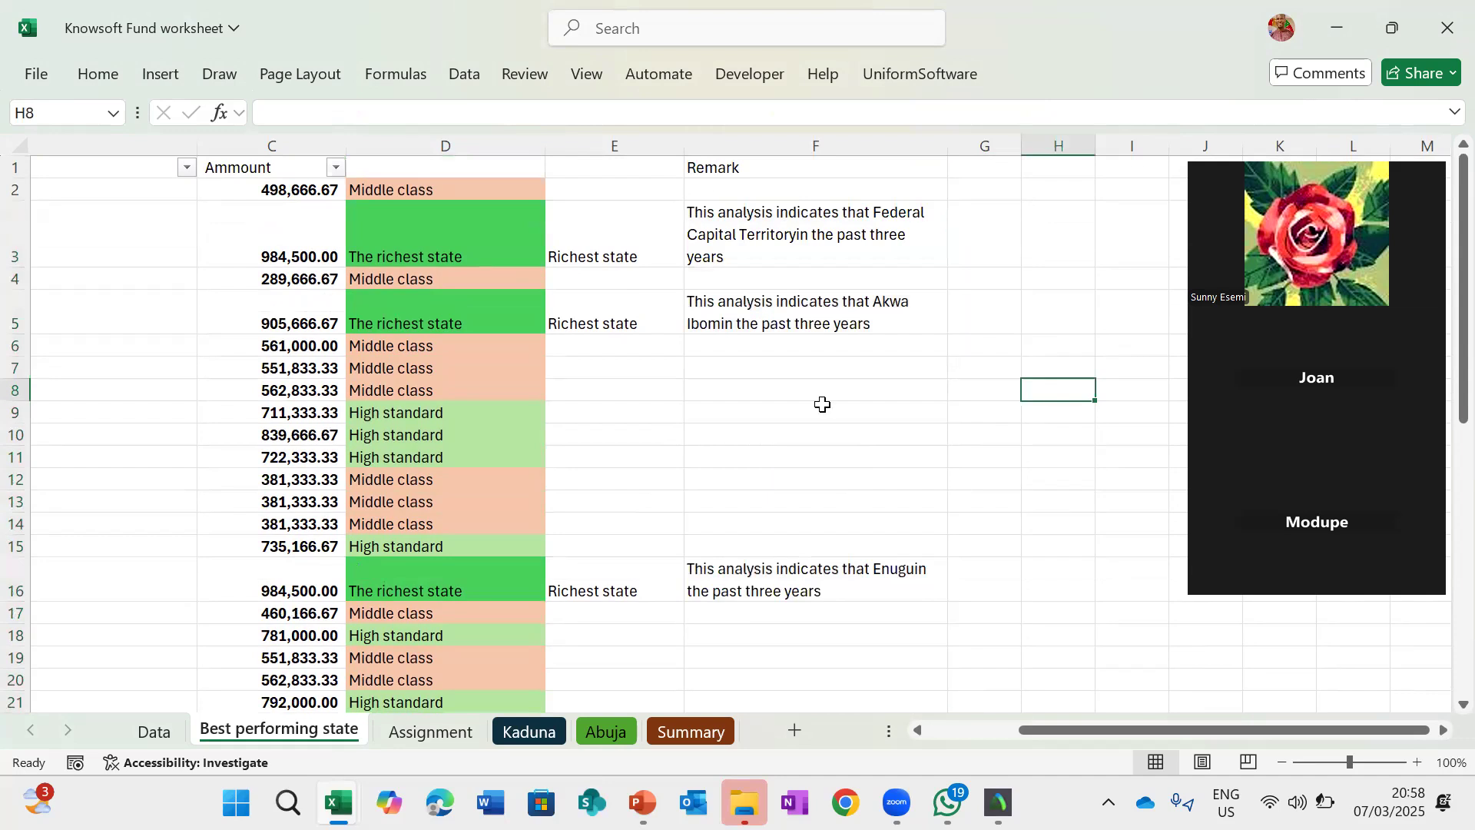
# - Scroll through the sheet to review the remarks against the state and classification columns
pyautogui.hscroll(-2, 823, 405)
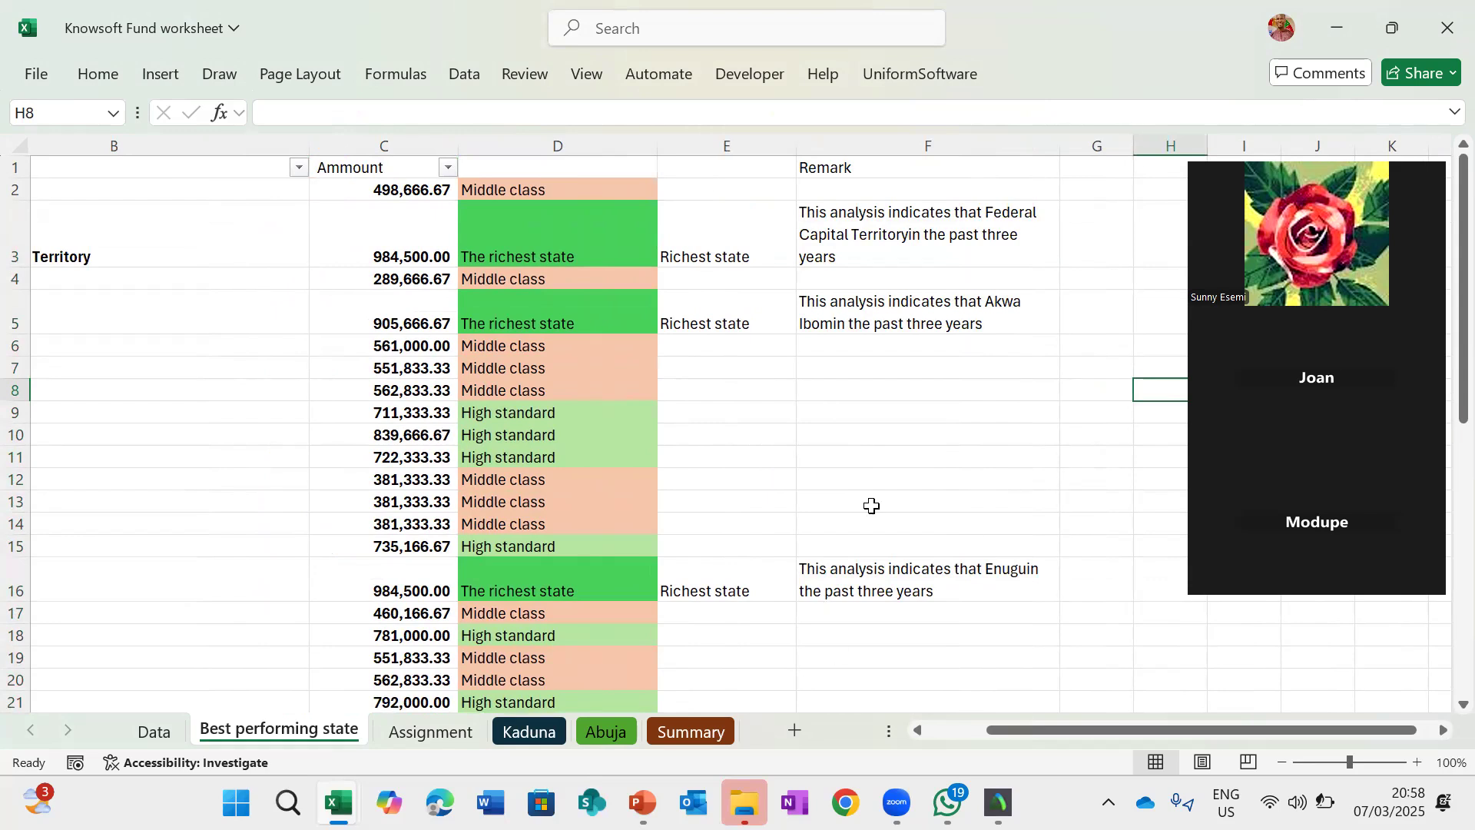
pyautogui.scroll(-1, 925, 533)
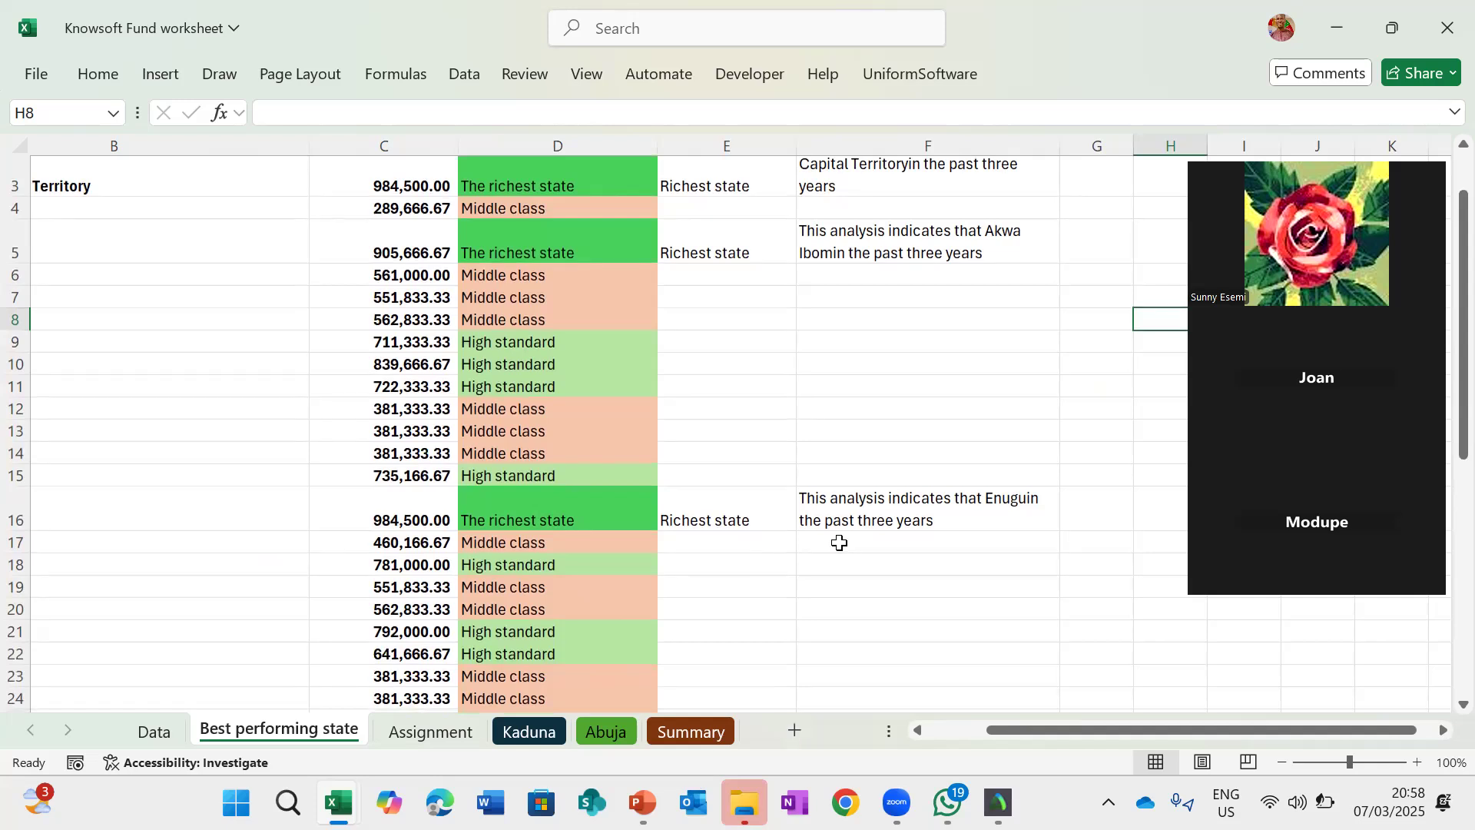
pyautogui.scroll(2, 786, 449)
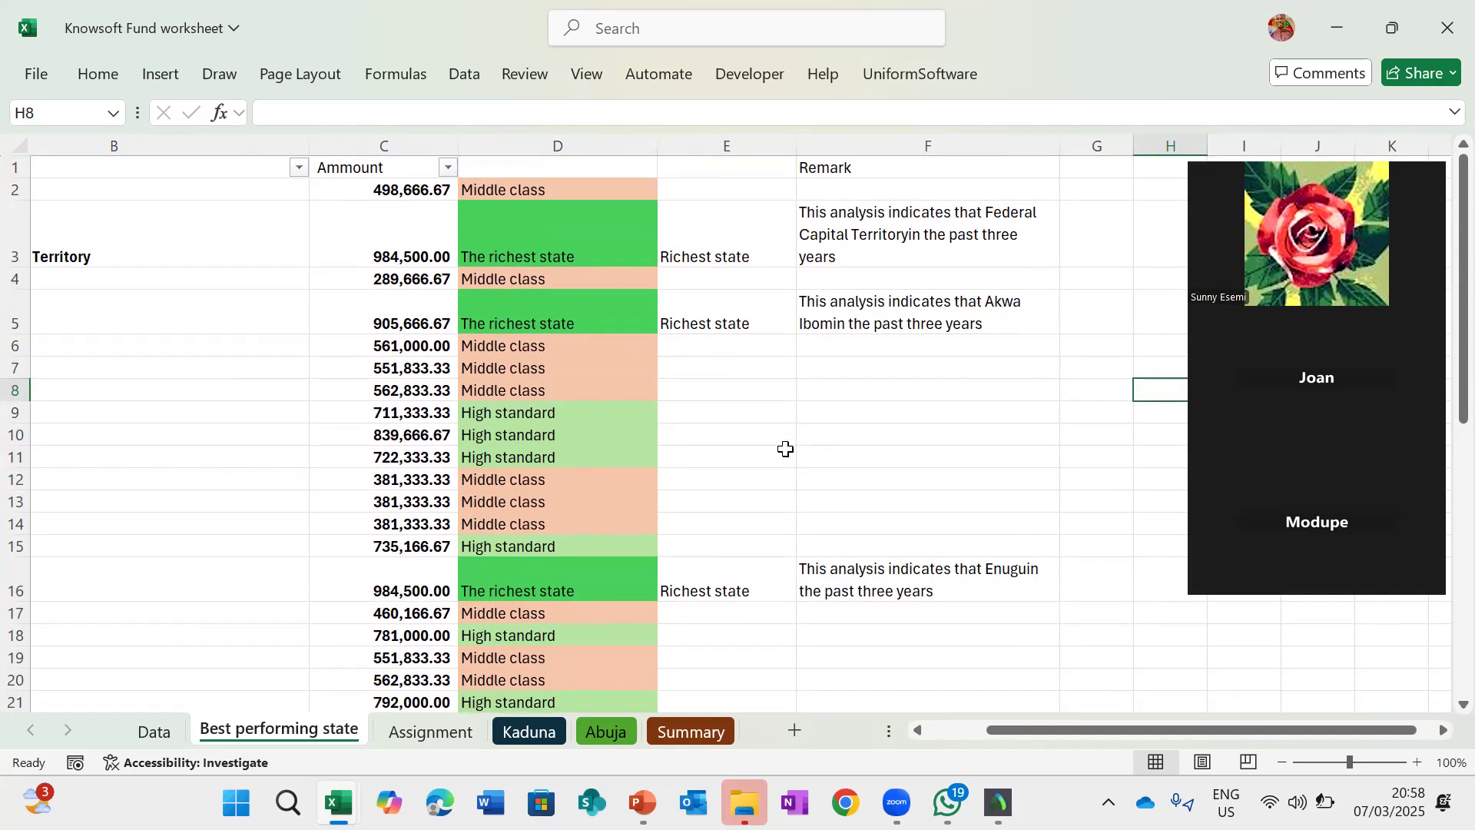
pyautogui.hscroll(-2, 785, 449)
pyautogui.hscroll(5, 785, 449)
pyautogui.hscroll(-4, 785, 449)
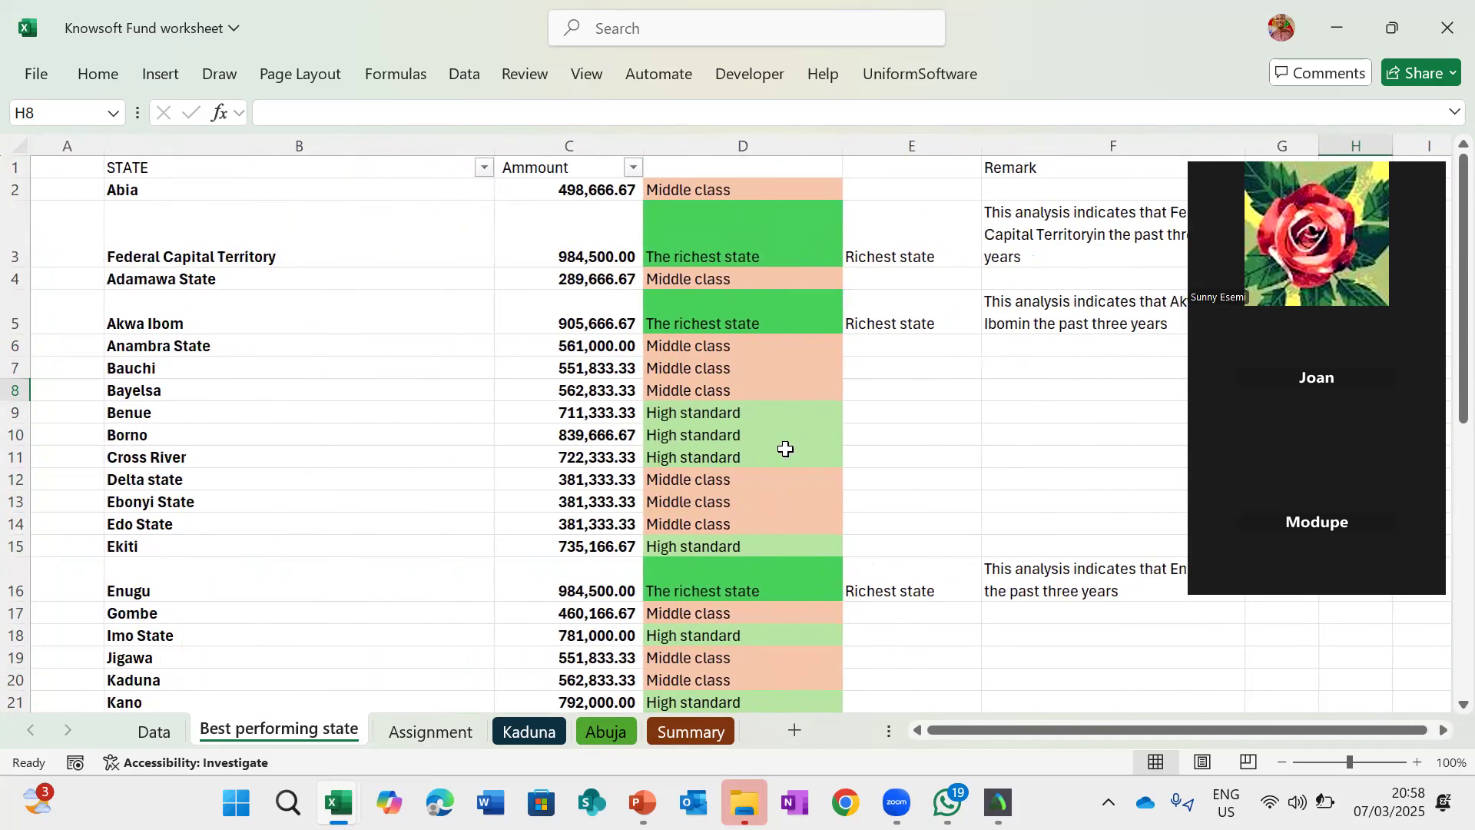
pyautogui.scroll(-1, 686, 586)
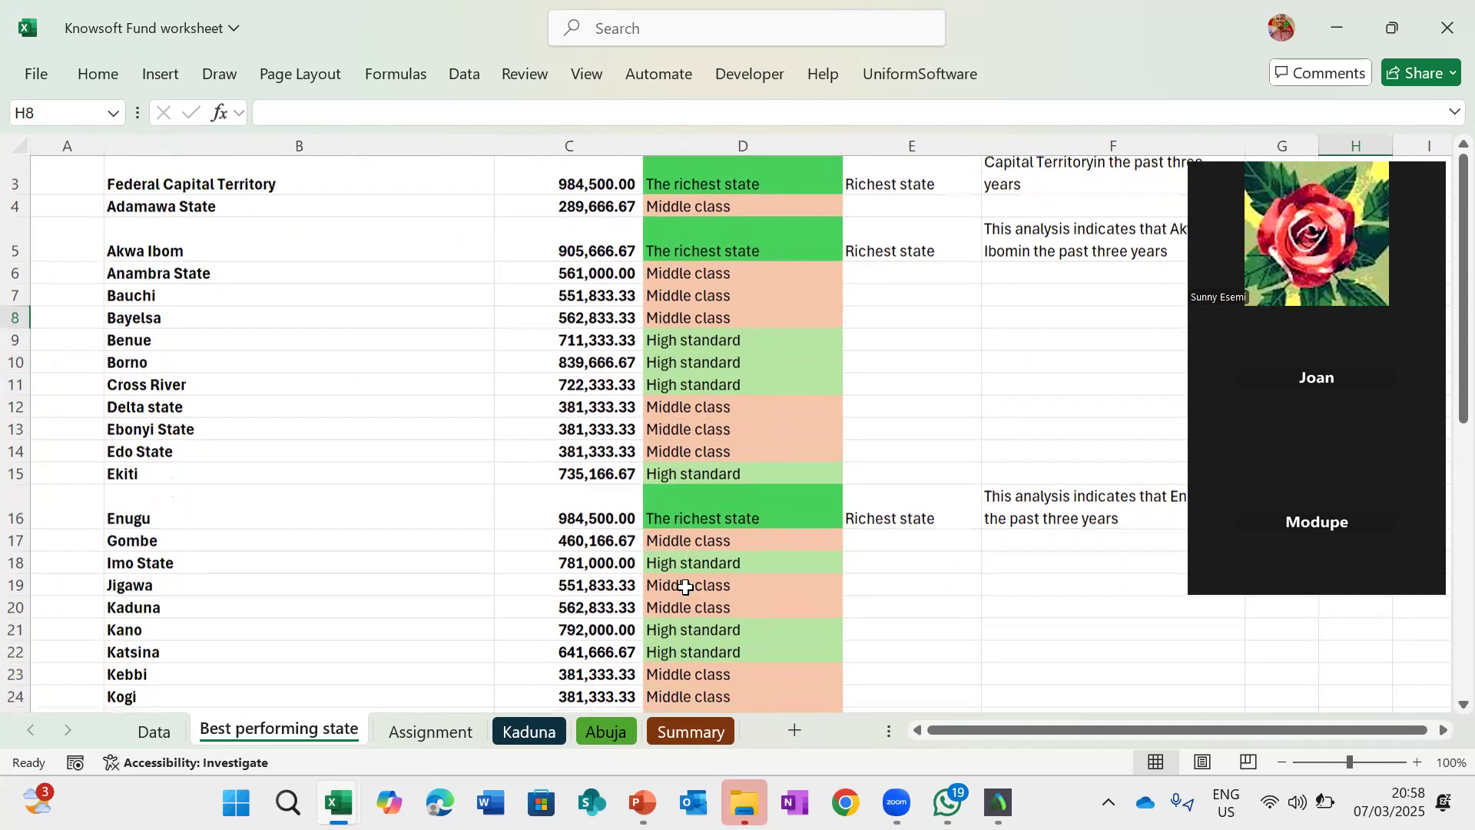
pyautogui.scroll(-2, 686, 587)
pyautogui.scroll(4, 686, 586)
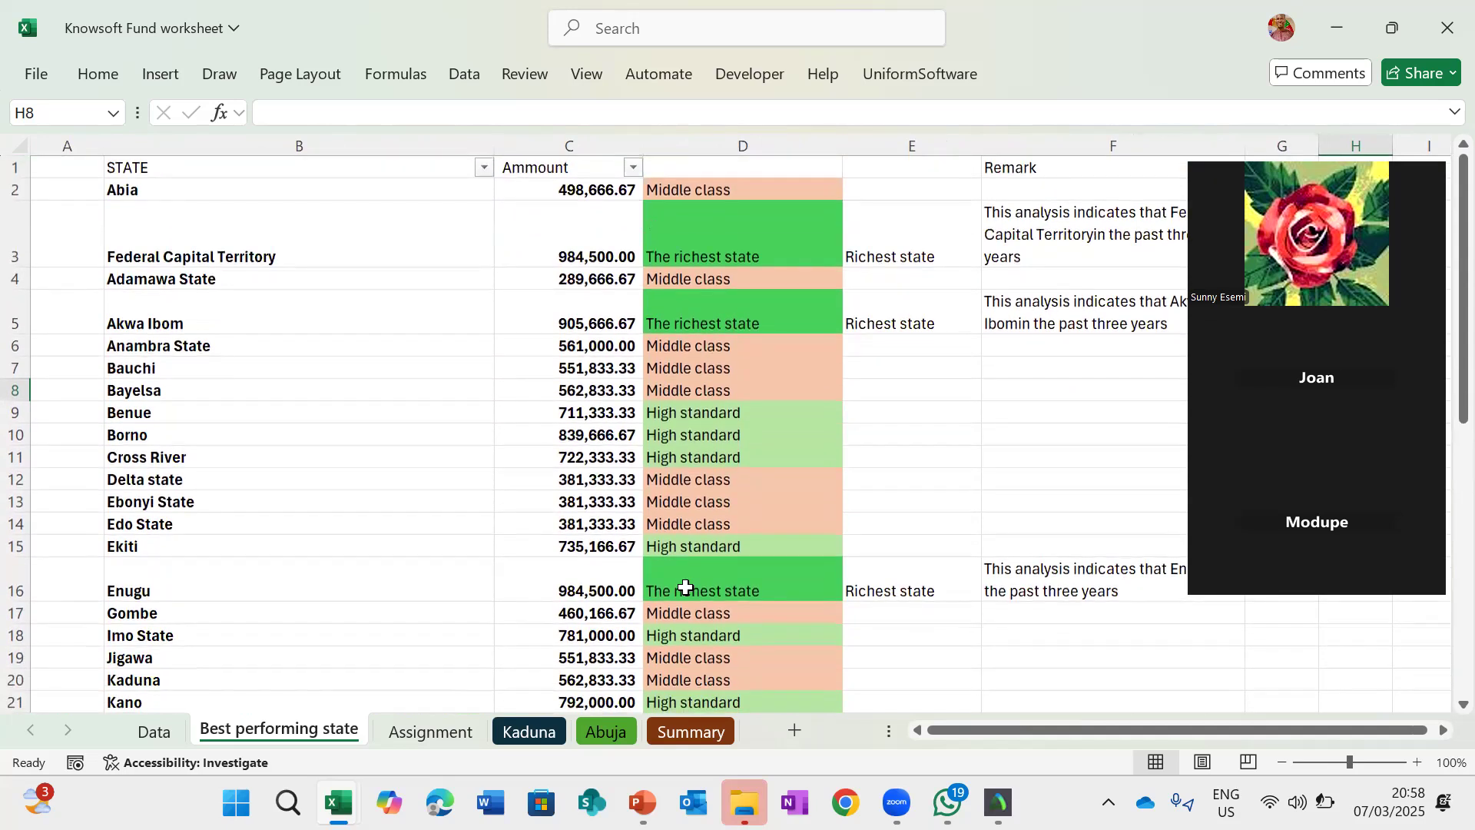
pyautogui.hscroll(3, 686, 586)
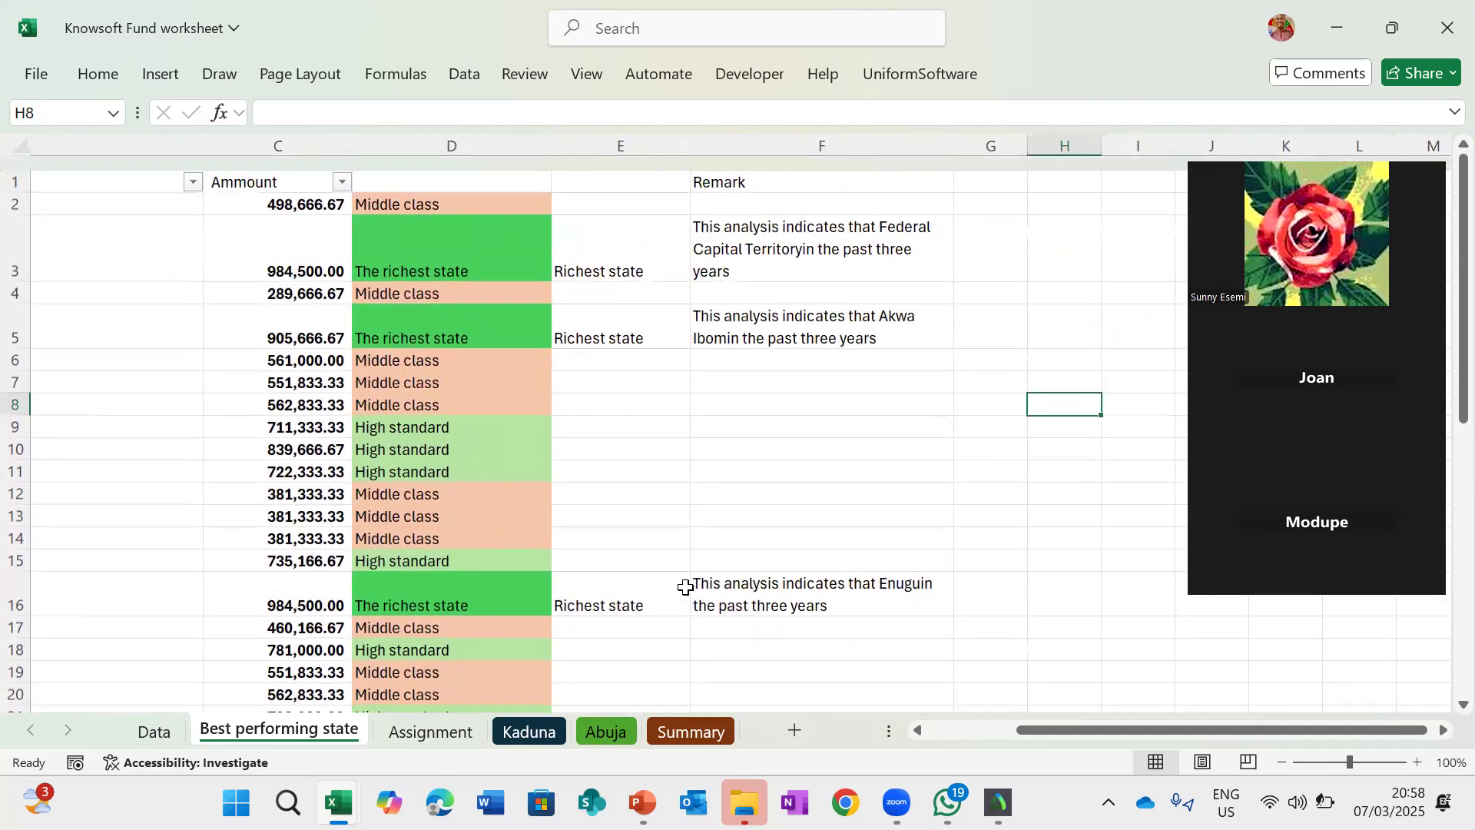
pyautogui.scroll(-4, 686, 587)
pyautogui.scroll(-3, 686, 586)
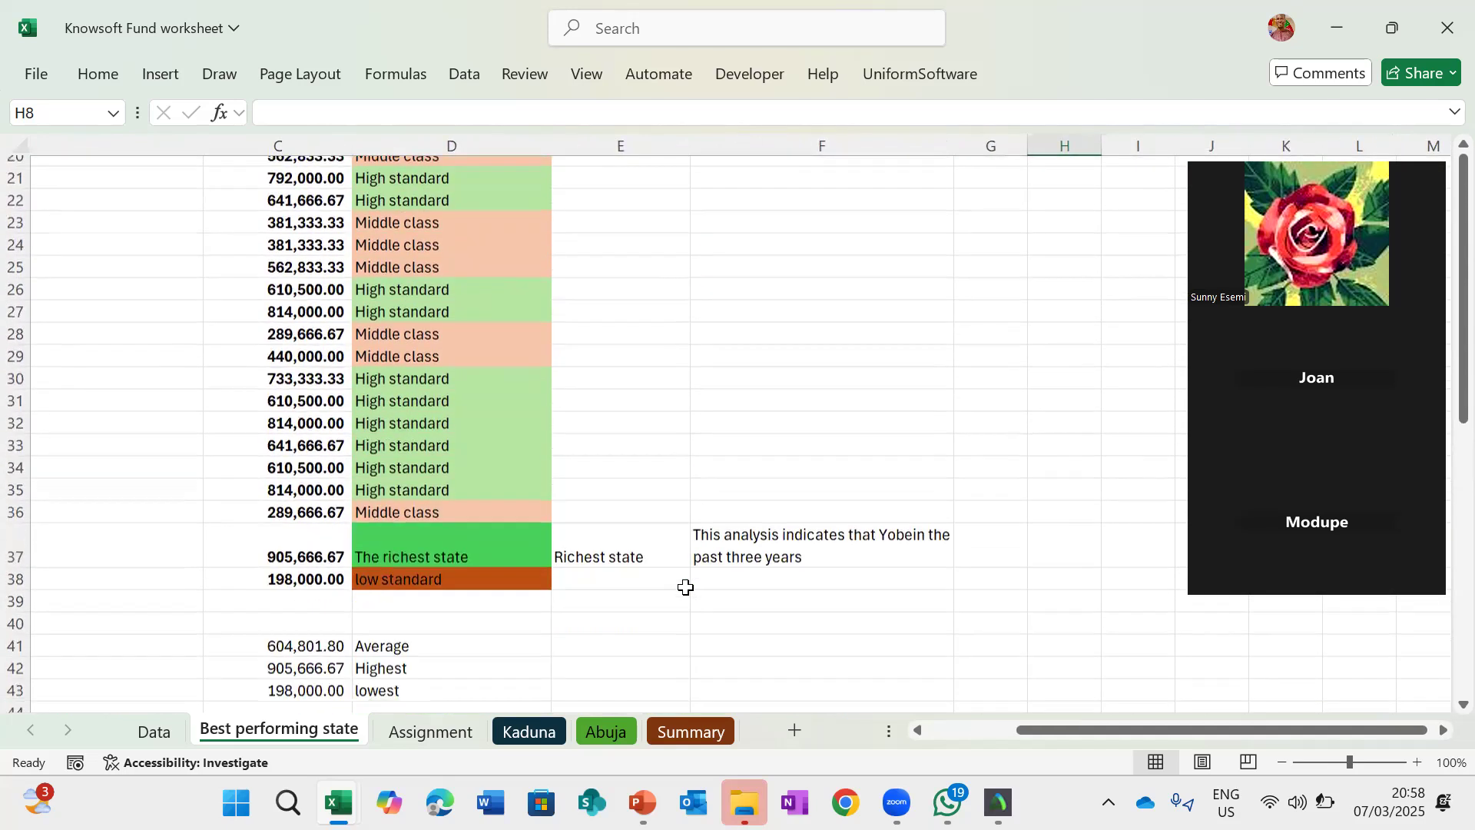
pyautogui.scroll(4, 687, 586)
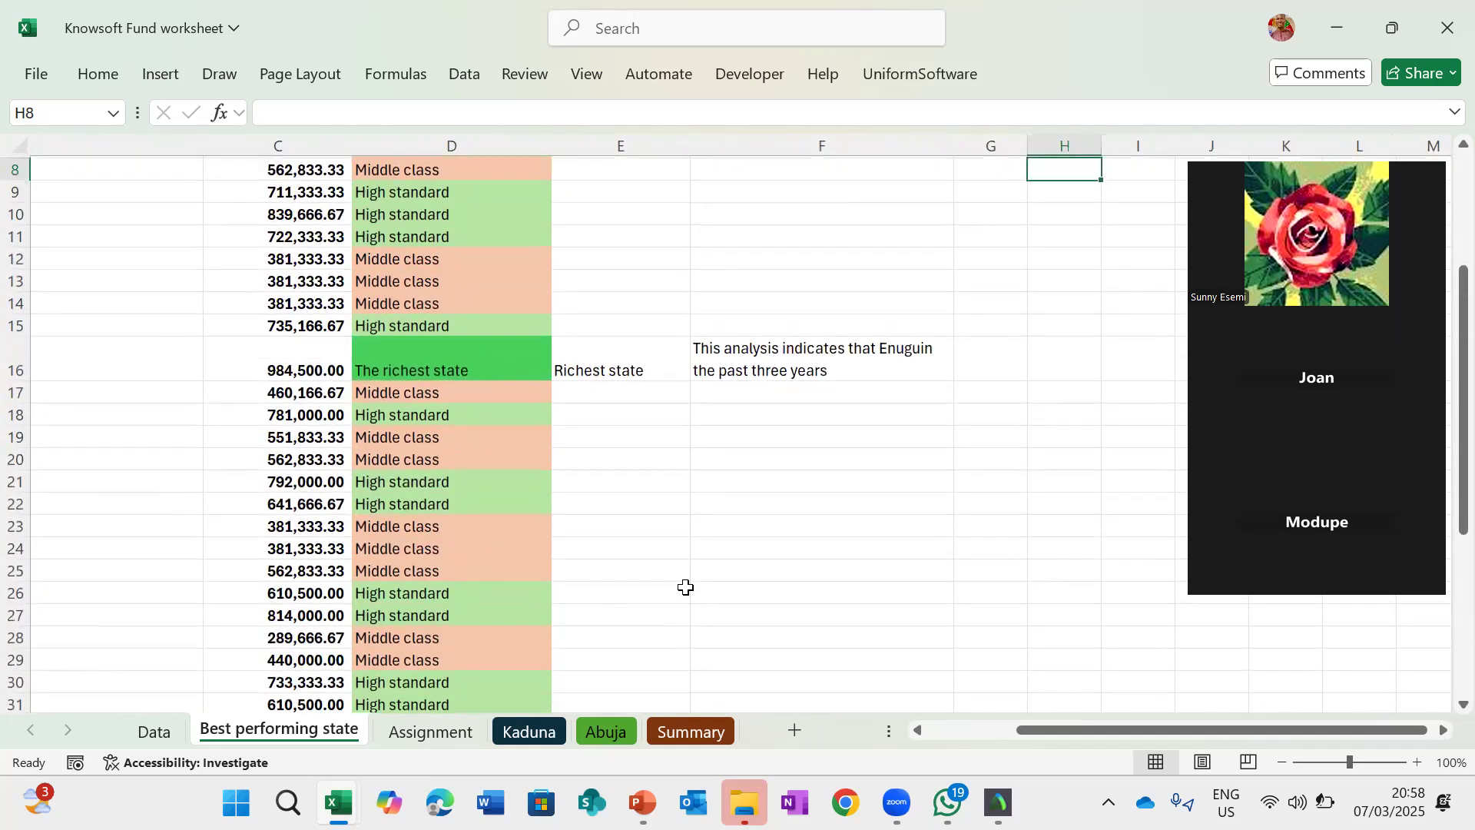
pyautogui.scroll(3, 686, 586)
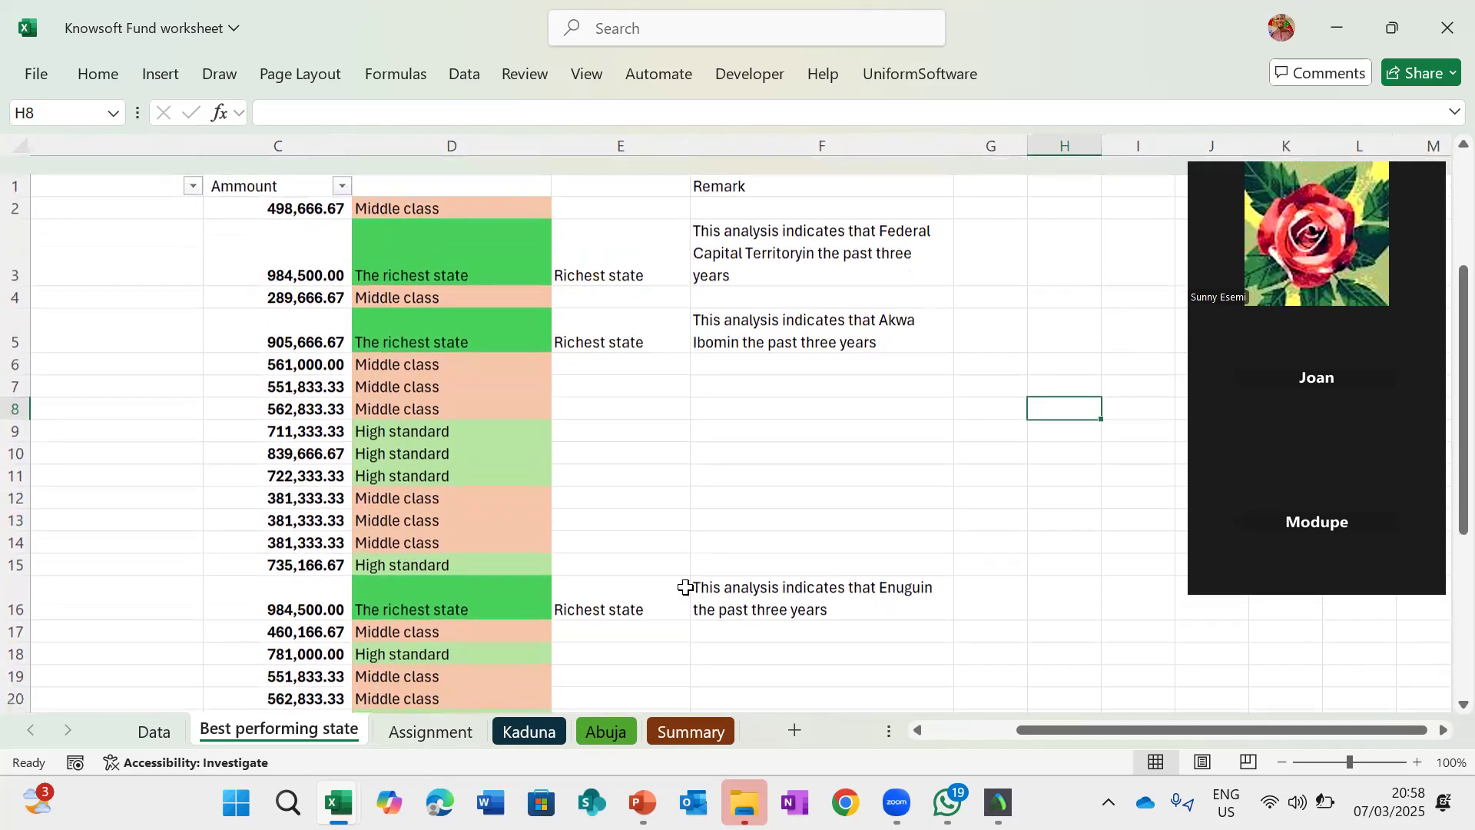
pyautogui.hscroll(-2, 686, 586)
pyautogui.hscroll(4, 686, 586)
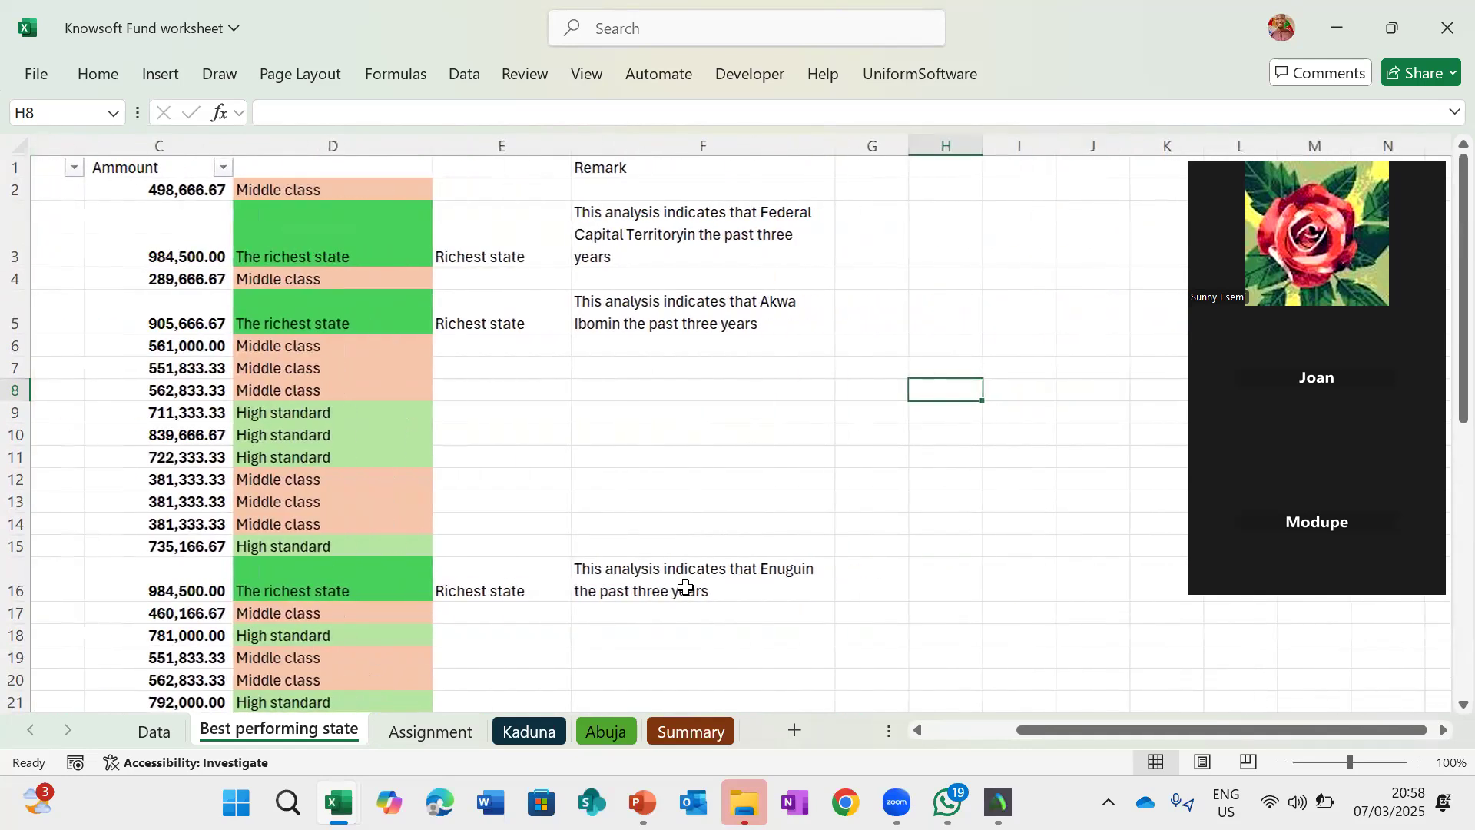
# - Examine the classifications, richest-state flags and remarks for every state, down to the average, highest and lowest summary rows
pyautogui.hscroll(-2, 686, 586)
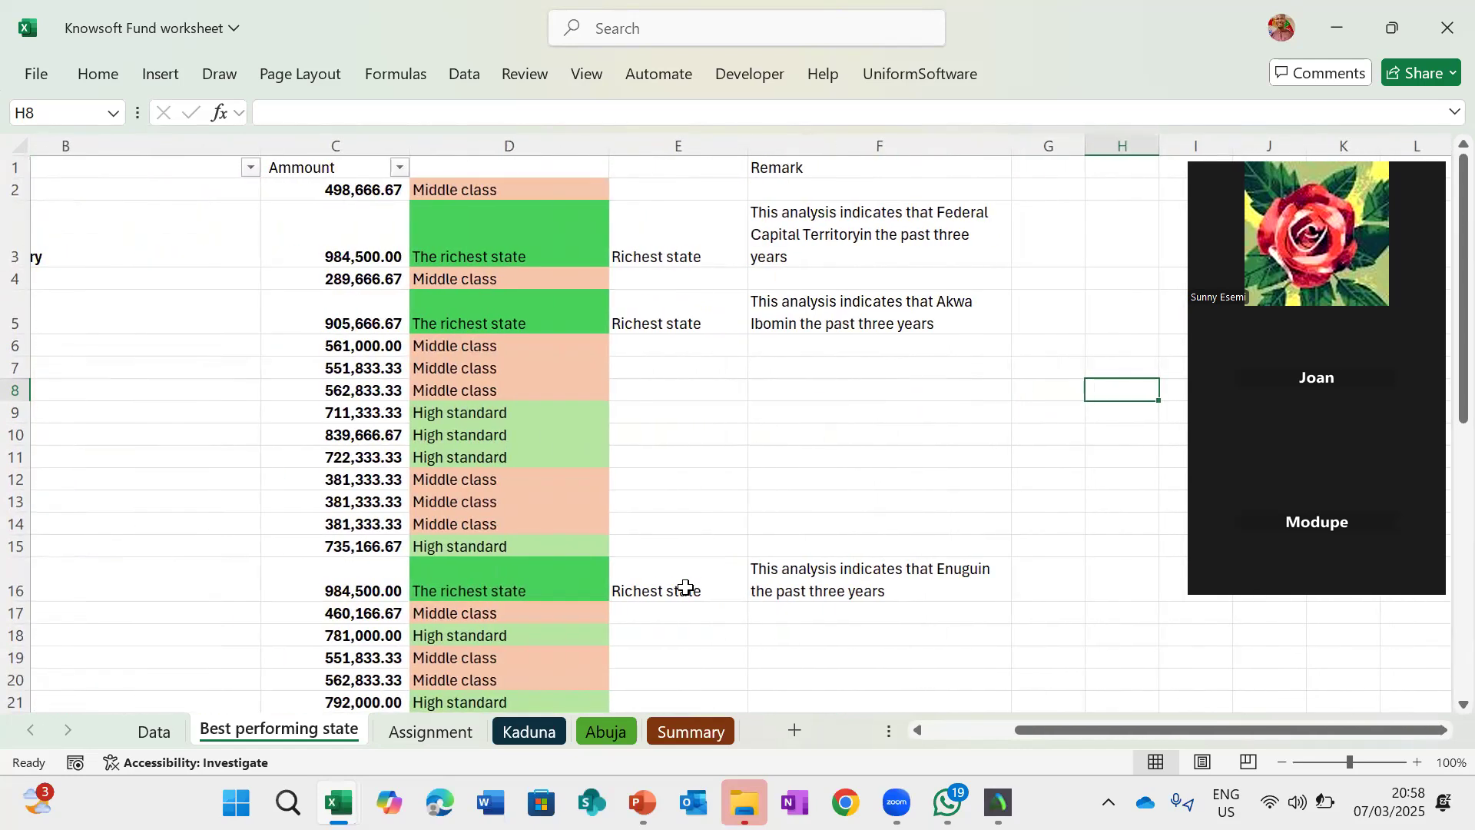
pyautogui.scroll(-2, 686, 586)
pyautogui.scroll(-7, 686, 587)
pyautogui.scroll(1, 686, 587)
pyautogui.scroll(8, 686, 587)
pyautogui.scroll(-2, 686, 586)
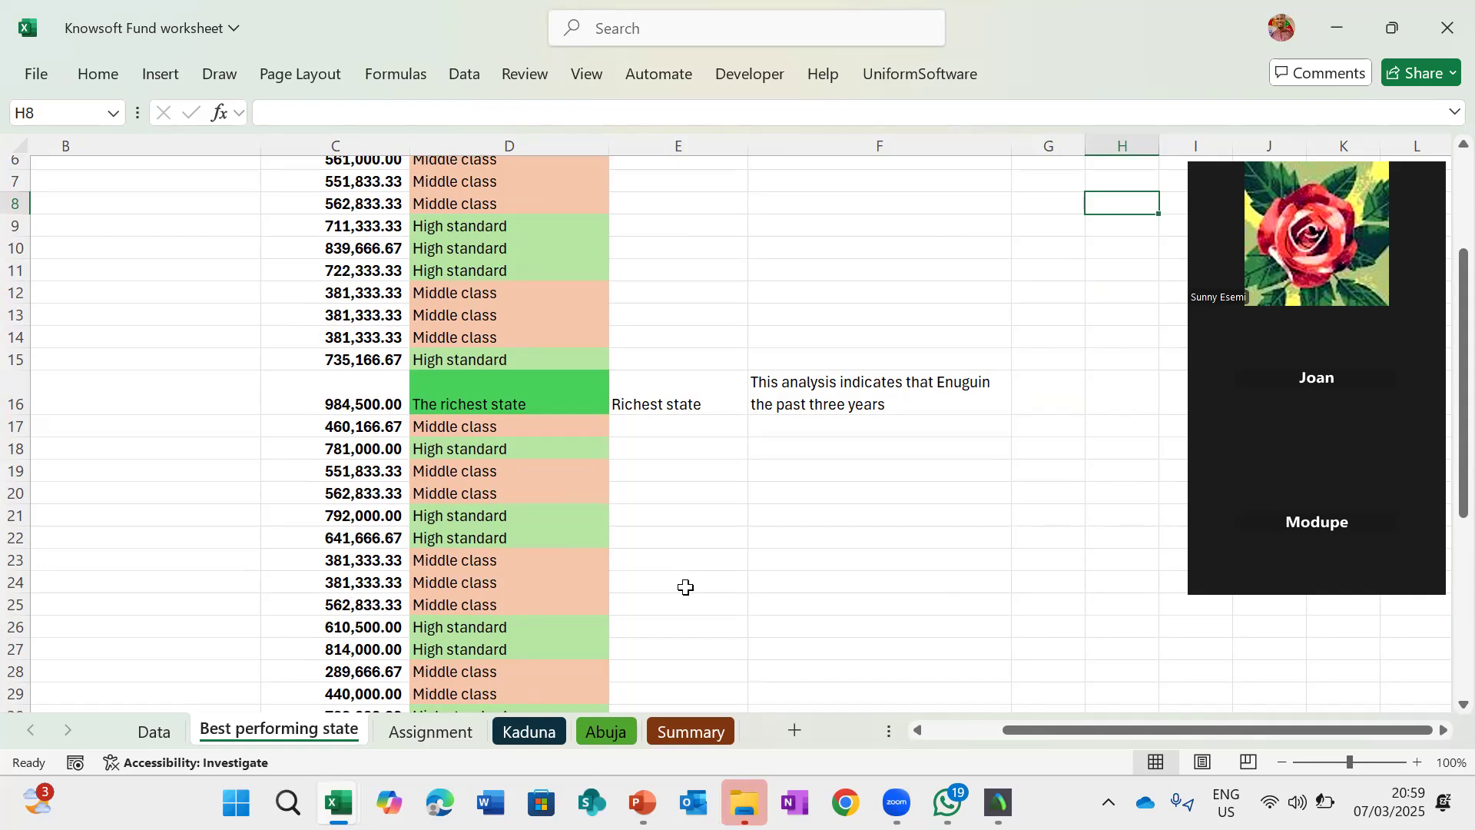
pyautogui.scroll(-3, 686, 586)
pyautogui.scroll(5, 686, 586)
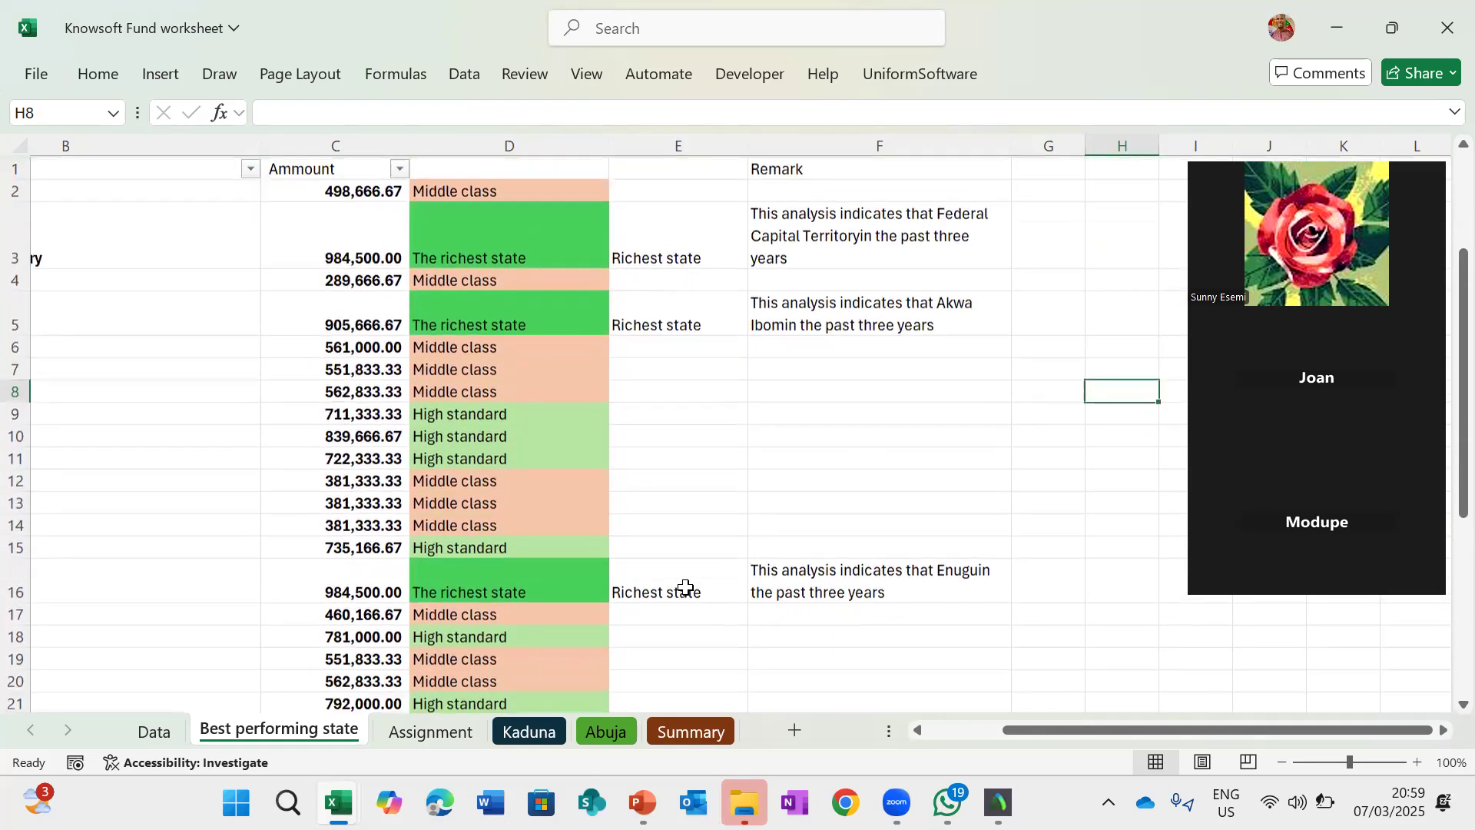
pyautogui.scroll(-2, 686, 586)
pyautogui.scroll(2, 686, 586)
pyautogui.hscroll(3, 686, 586)
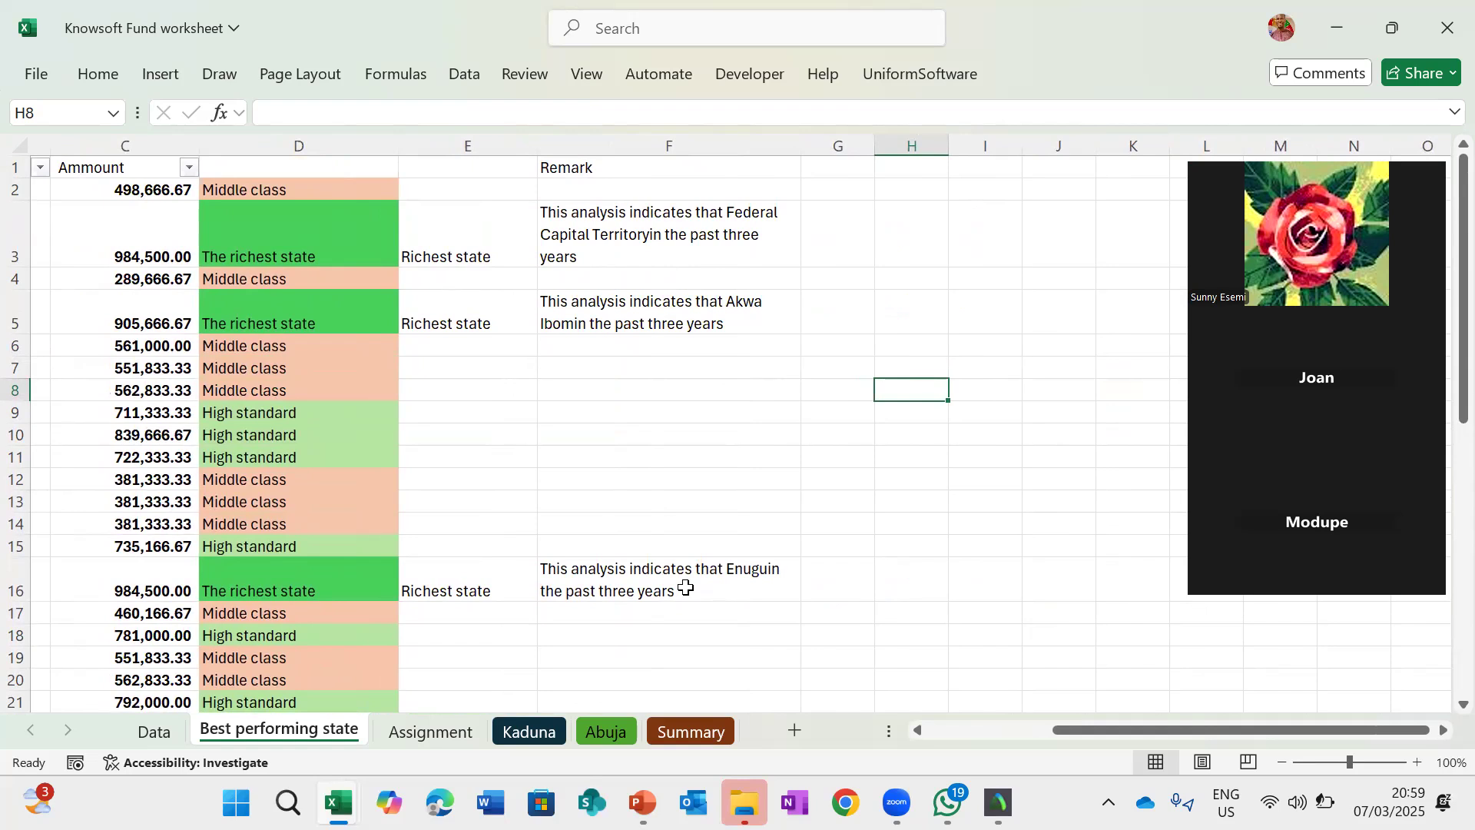
pyautogui.hscroll(-3, 686, 586)
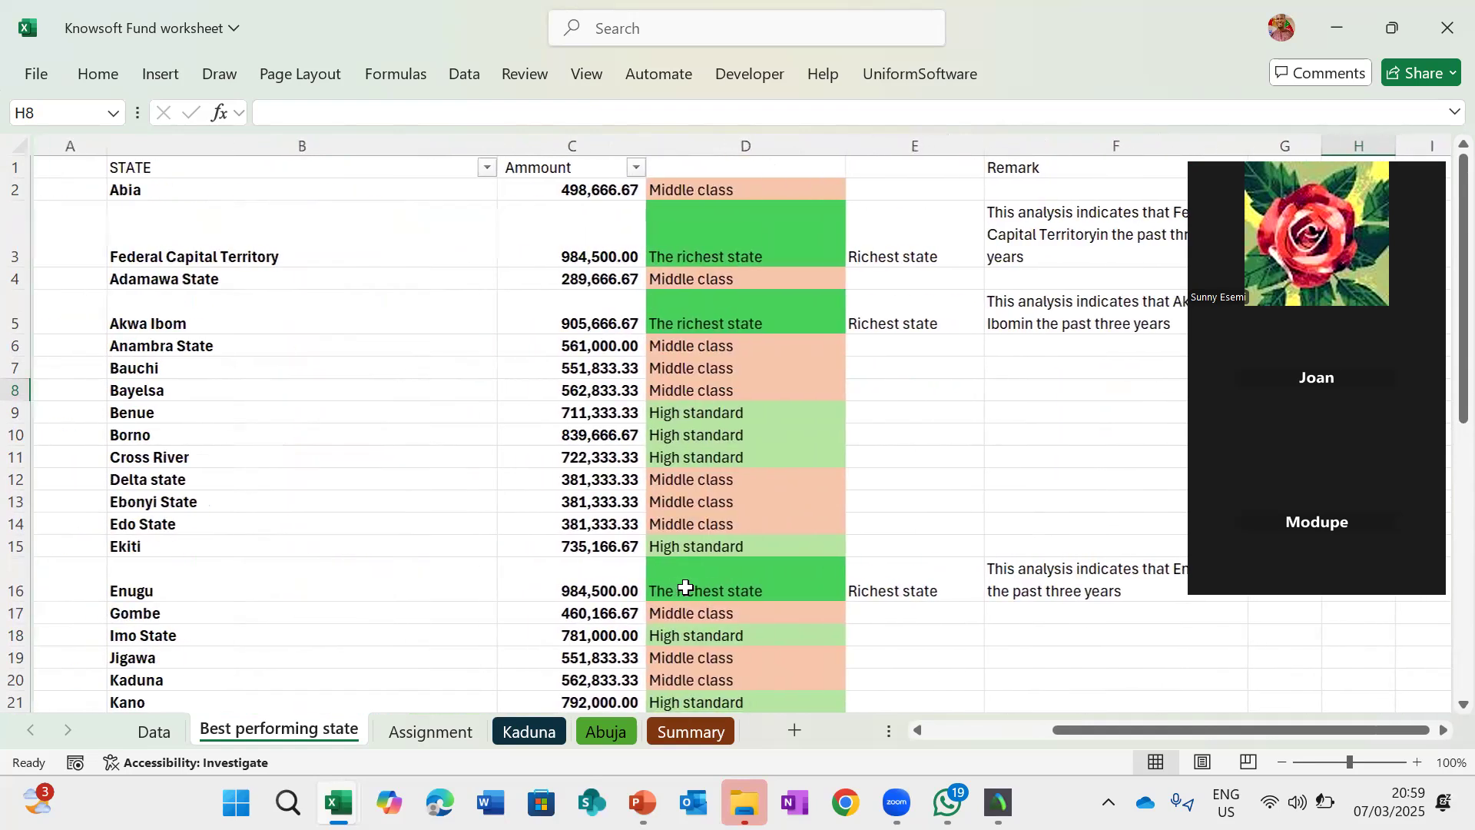
pyautogui.hscroll(3, 686, 586)
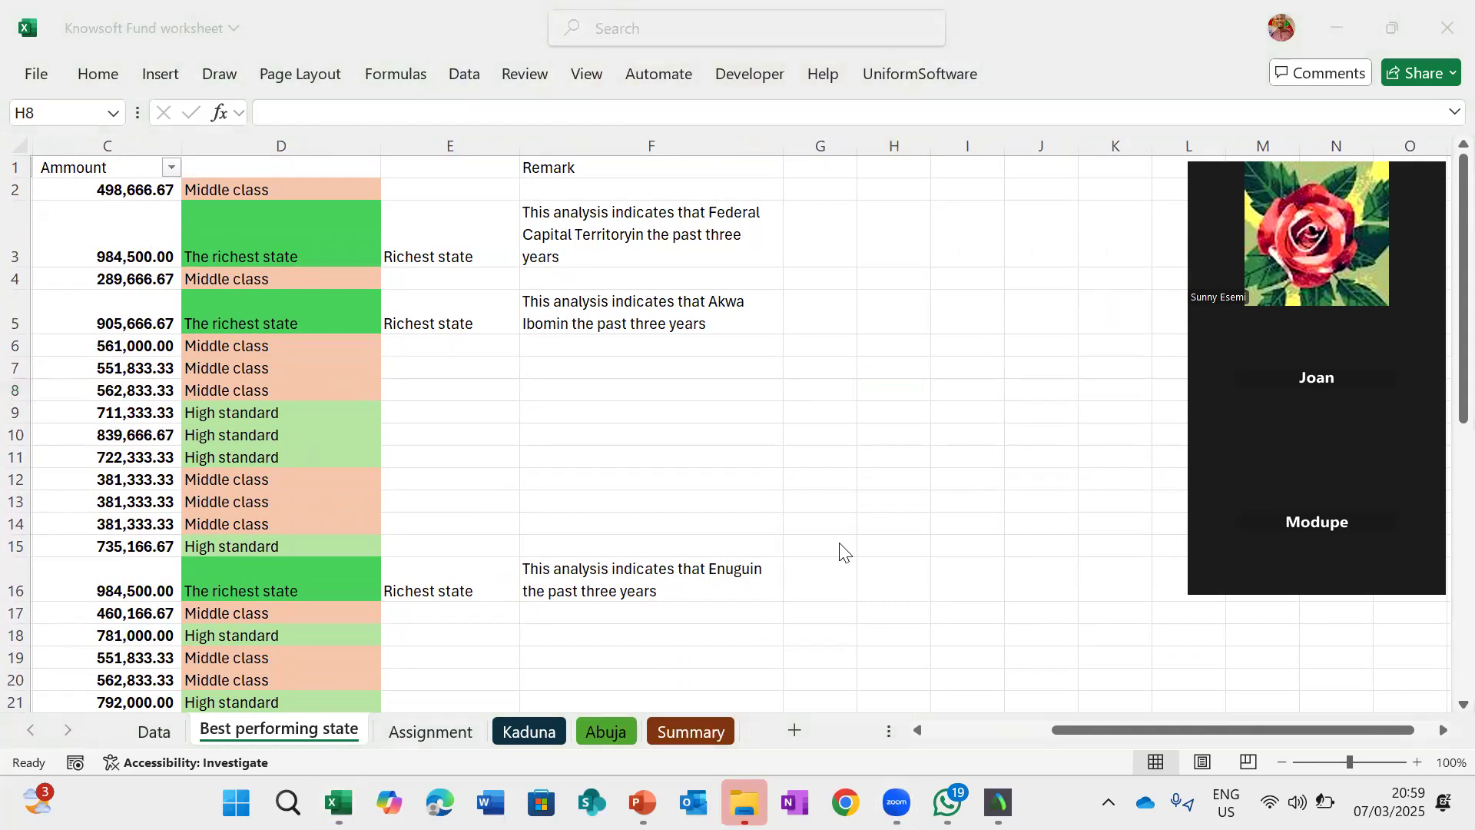
pyautogui.scroll(-2, 843, 552)
pyautogui.scroll(2, 842, 551)
pyautogui.hscroll(-2, 422, 537)
pyautogui.scroll(-6, 422, 536)
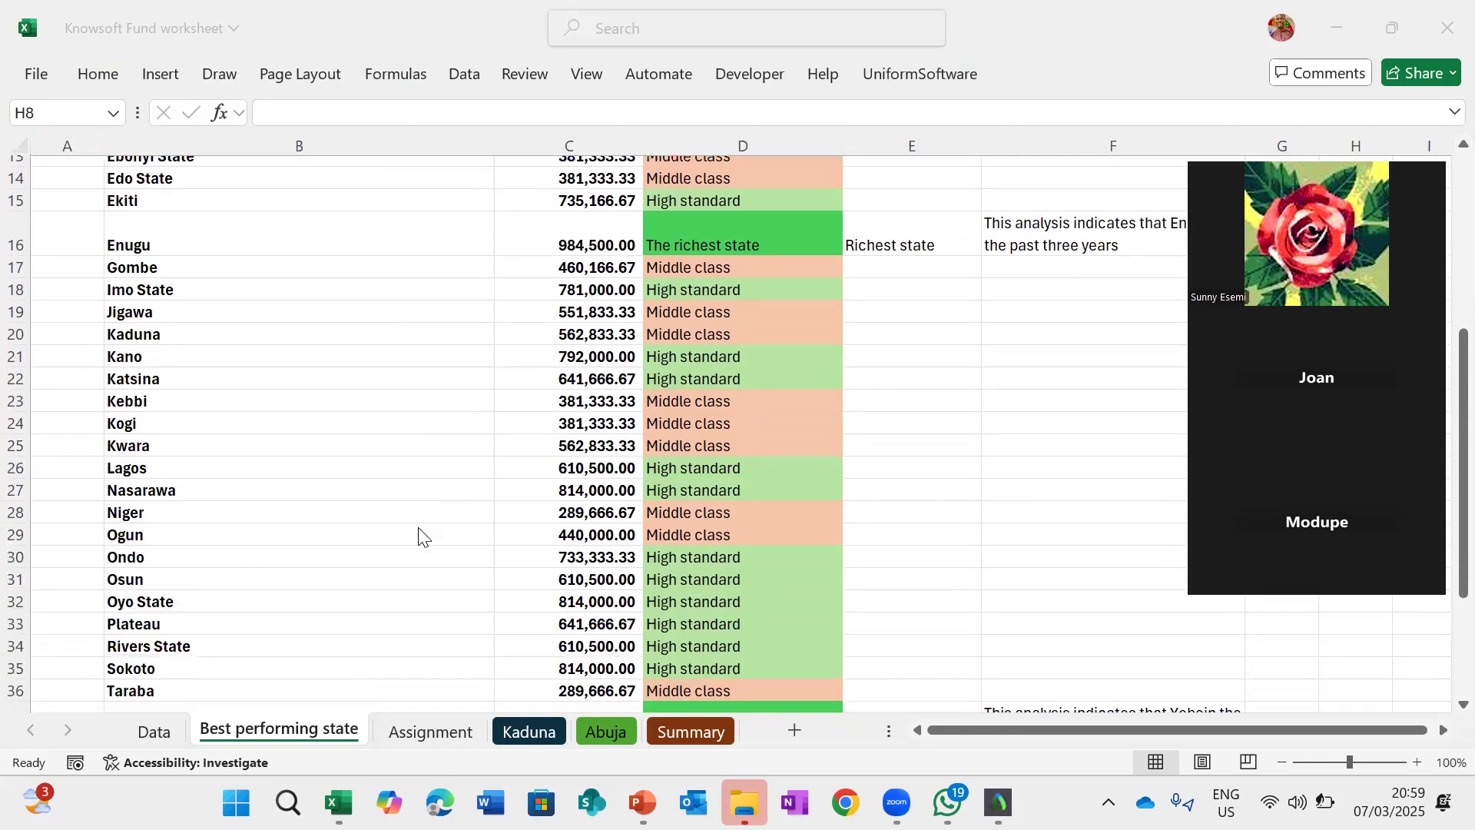
pyautogui.scroll(-1, 422, 537)
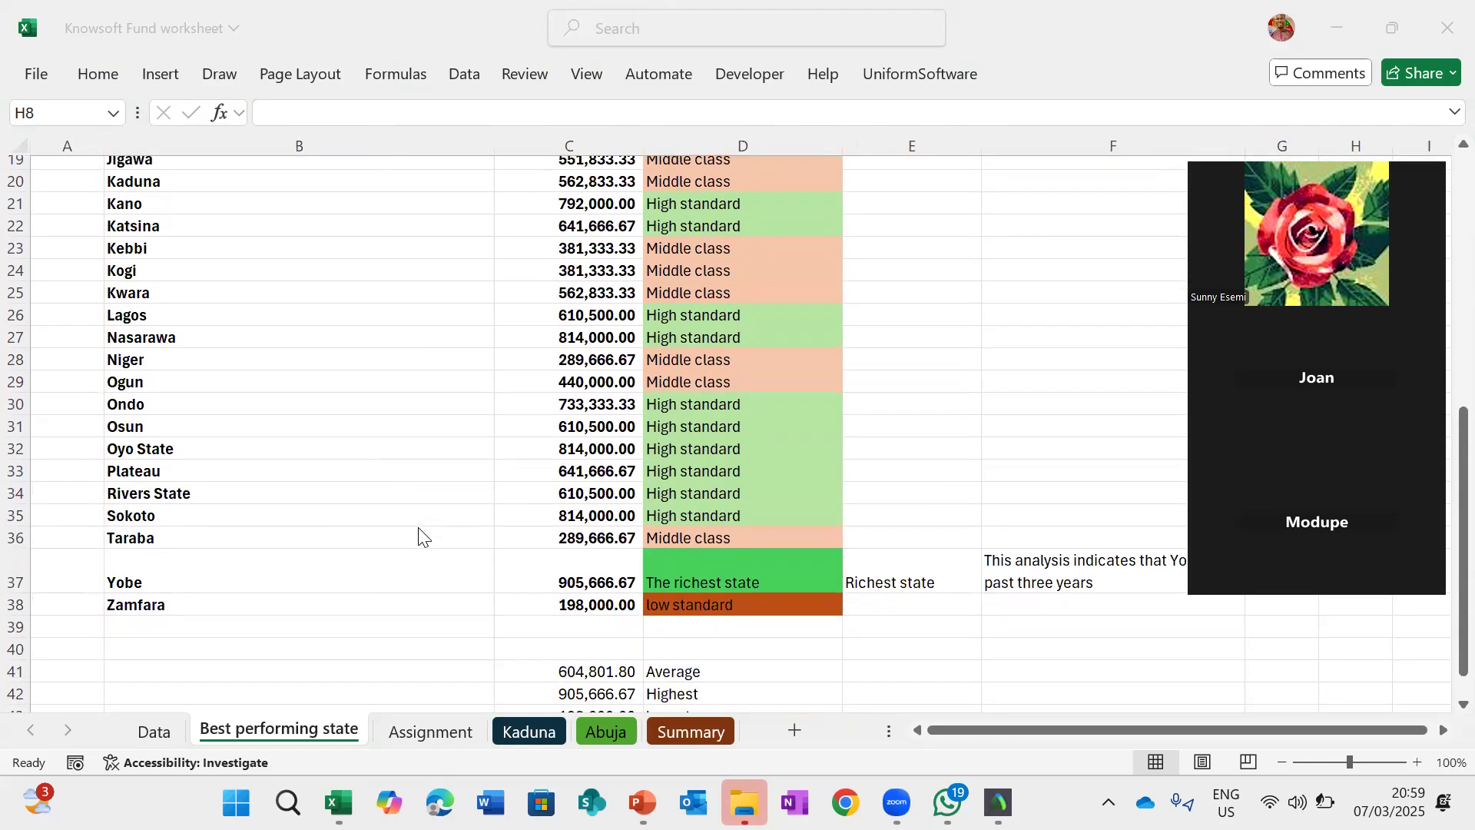
pyautogui.scroll(6, 422, 536)
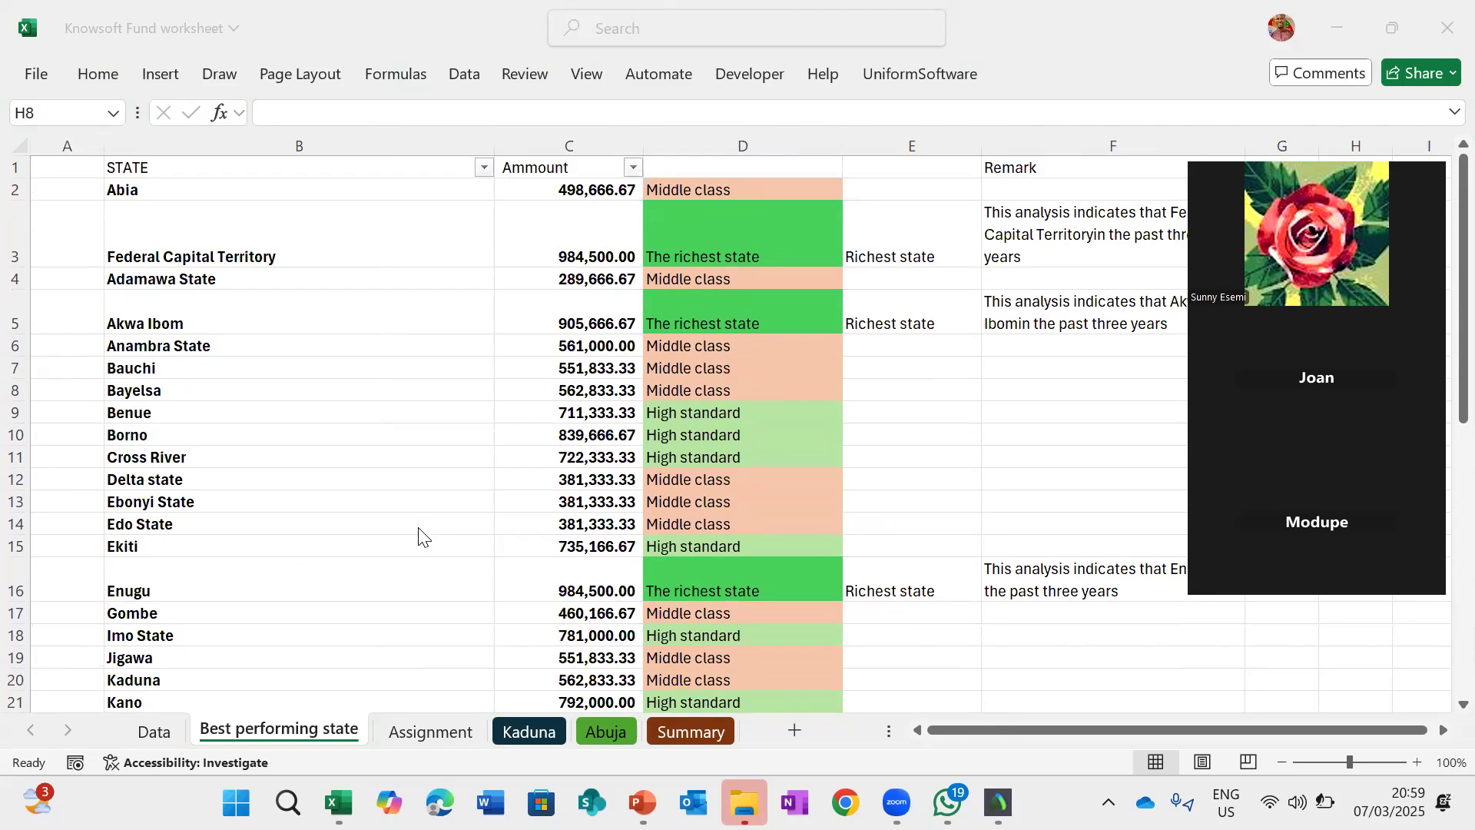
pyautogui.hscroll(3, 422, 536)
pyautogui.hscroll(-3, 422, 536)
pyautogui.scroll(-7, 237, 541)
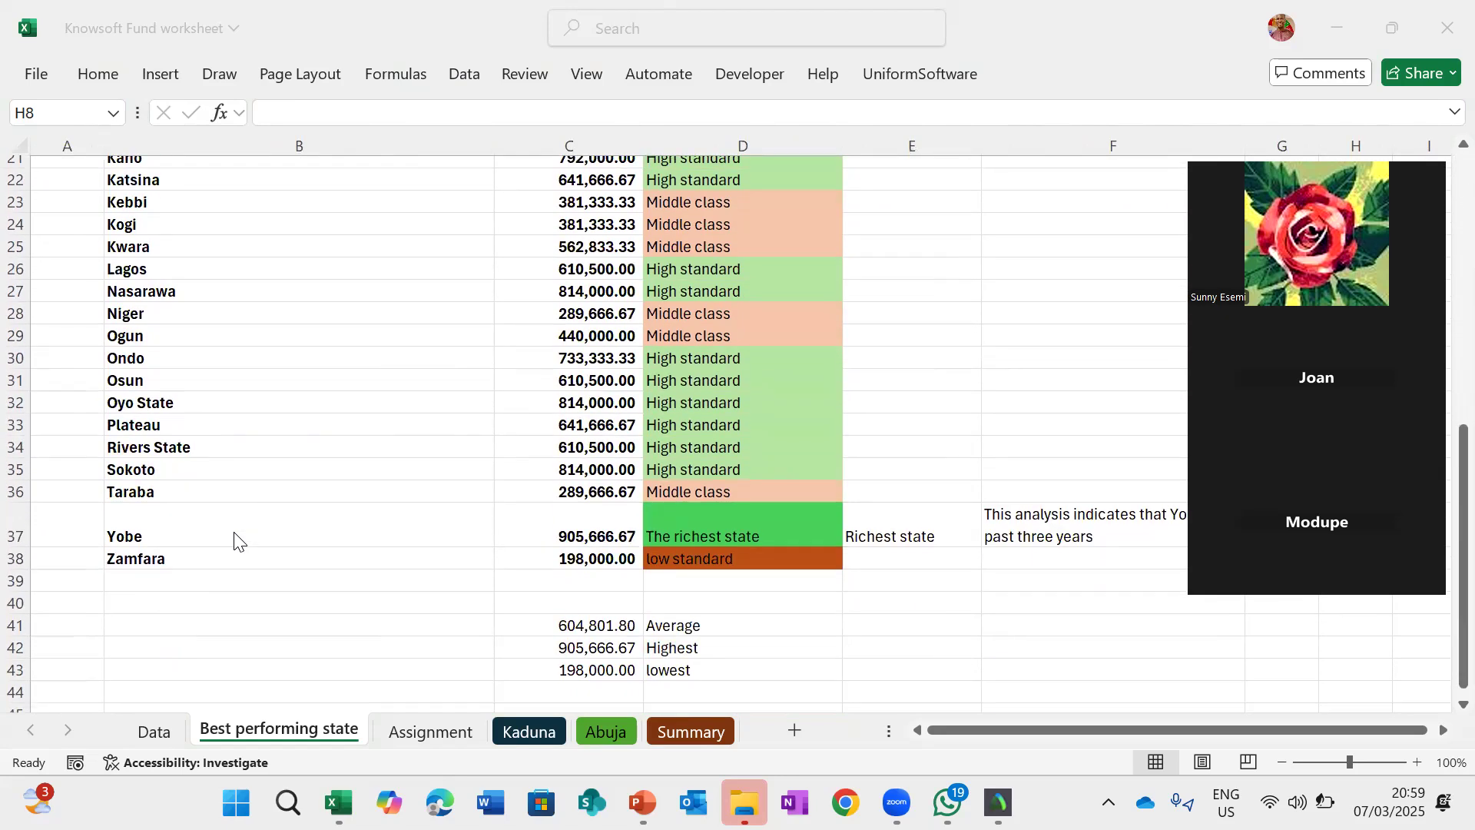
pyautogui.scroll(7, 237, 541)
pyautogui.hscroll(3, 236, 541)
pyautogui.hscroll(-3, 236, 540)
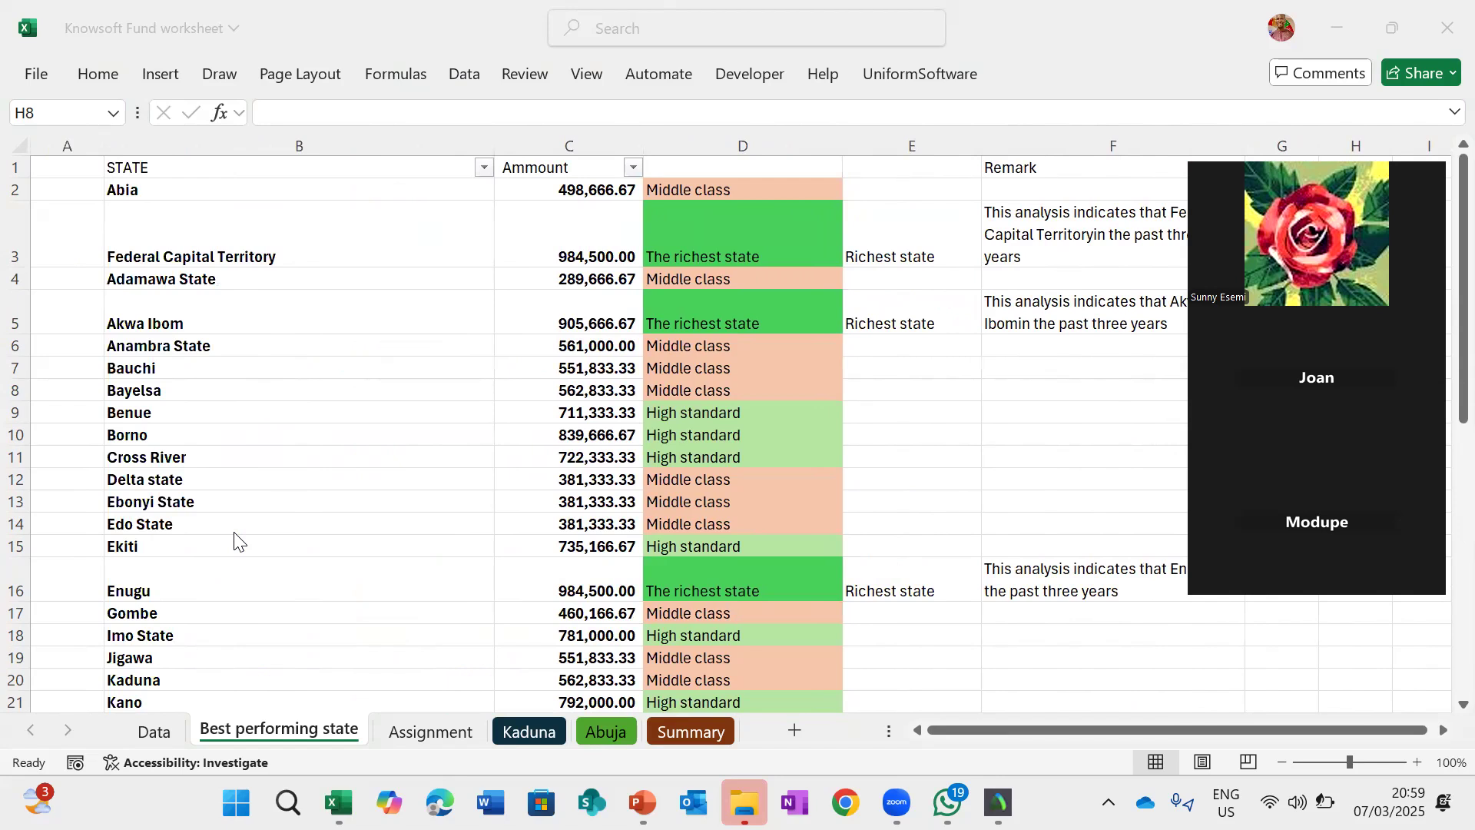
pyautogui.click(151, 730)
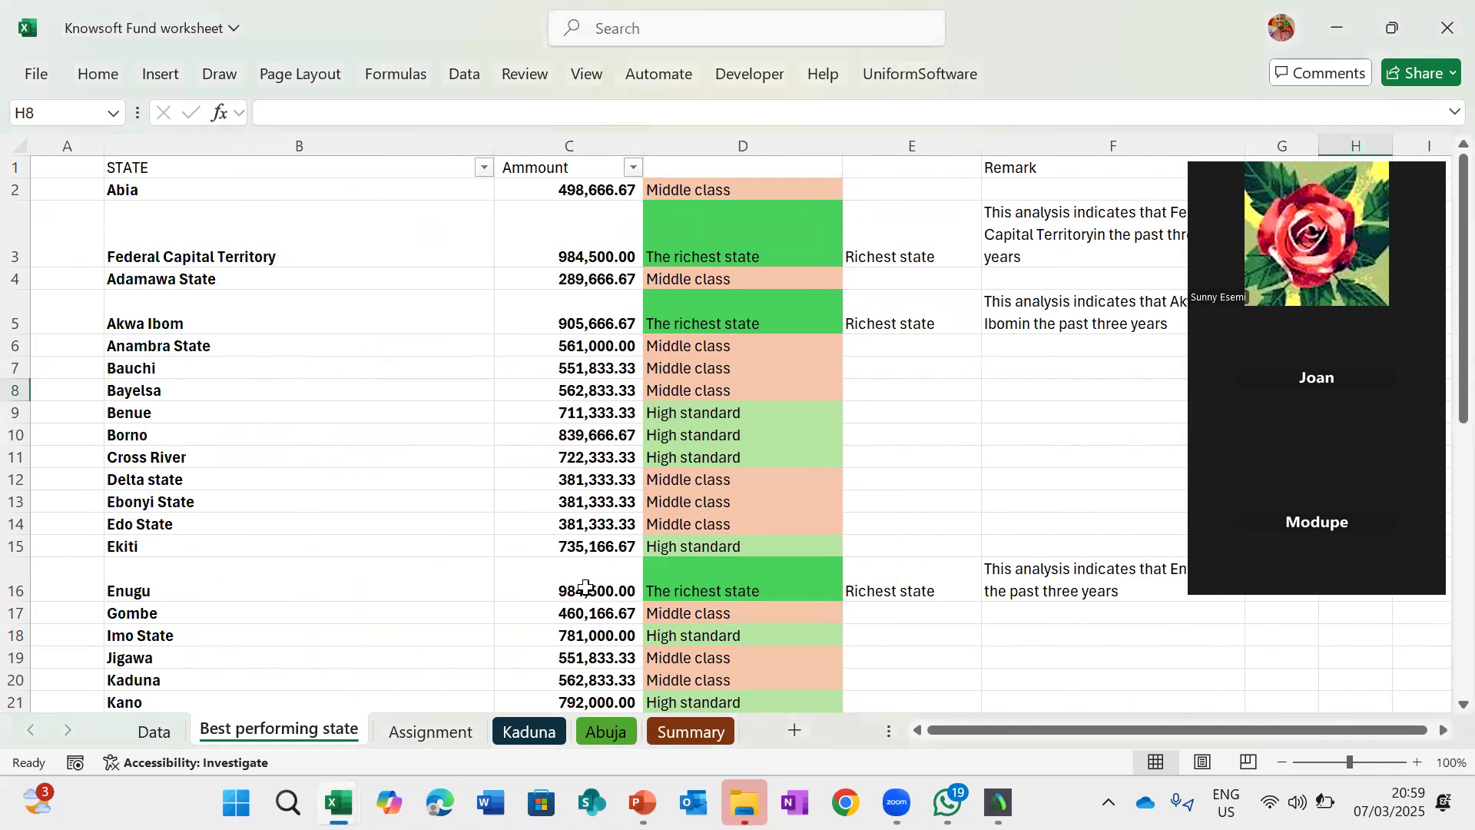